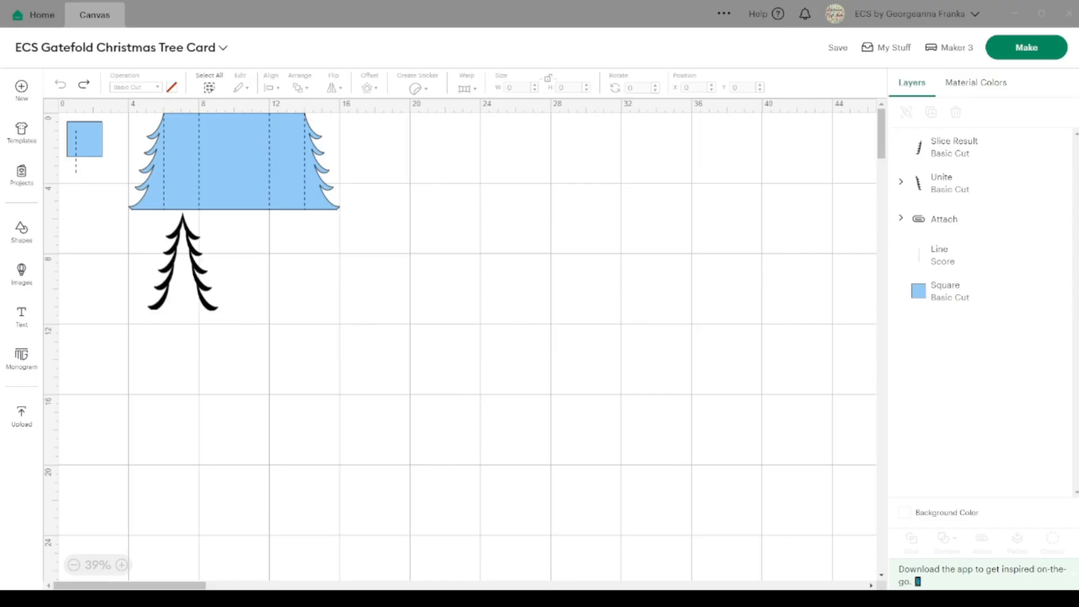
# Move the attached card base to open canvas beside the black tree borders, at about X 14.1 in, Y 4.4 in
pyautogui.click(58, 272)
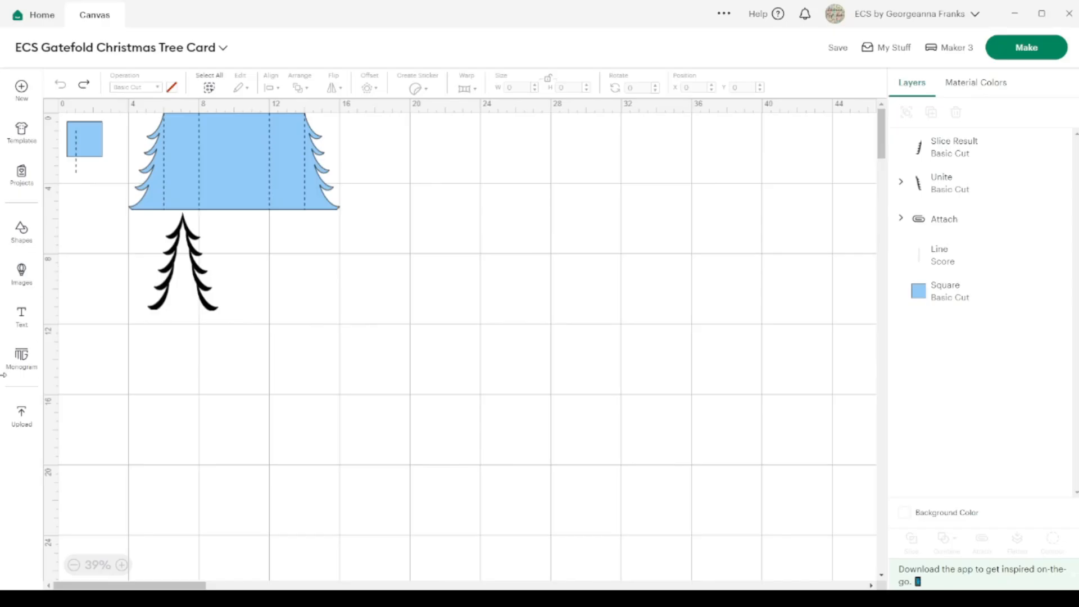
pyautogui.scroll(2, 263, 292)
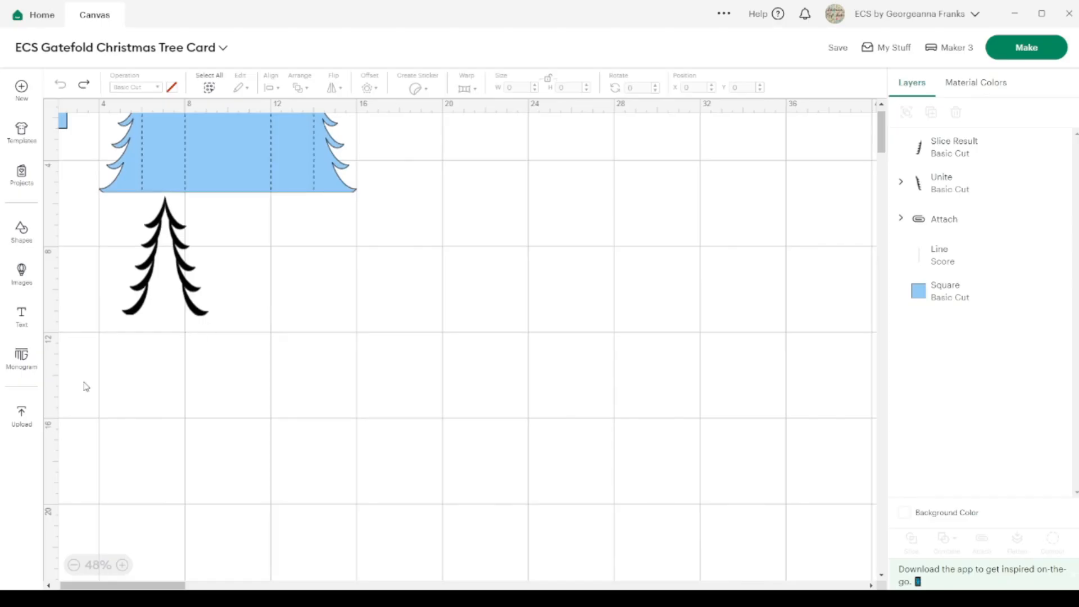
pyautogui.scroll(2, 85, 384)
pyautogui.hscroll(-2, 85, 386)
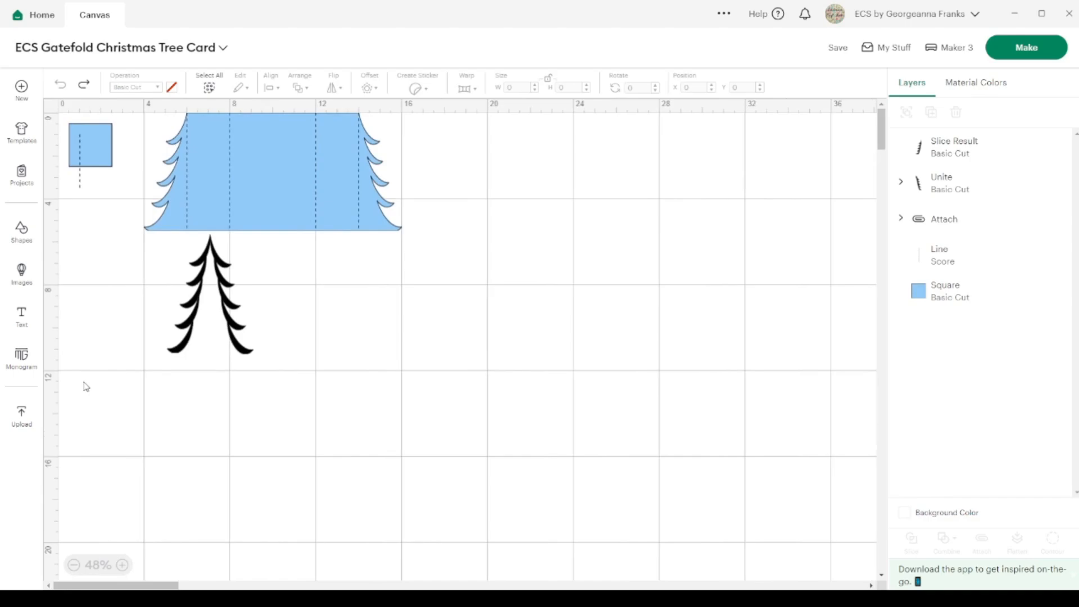
pyautogui.moveTo(289, 161); pyautogui.dragTo(498, 258)
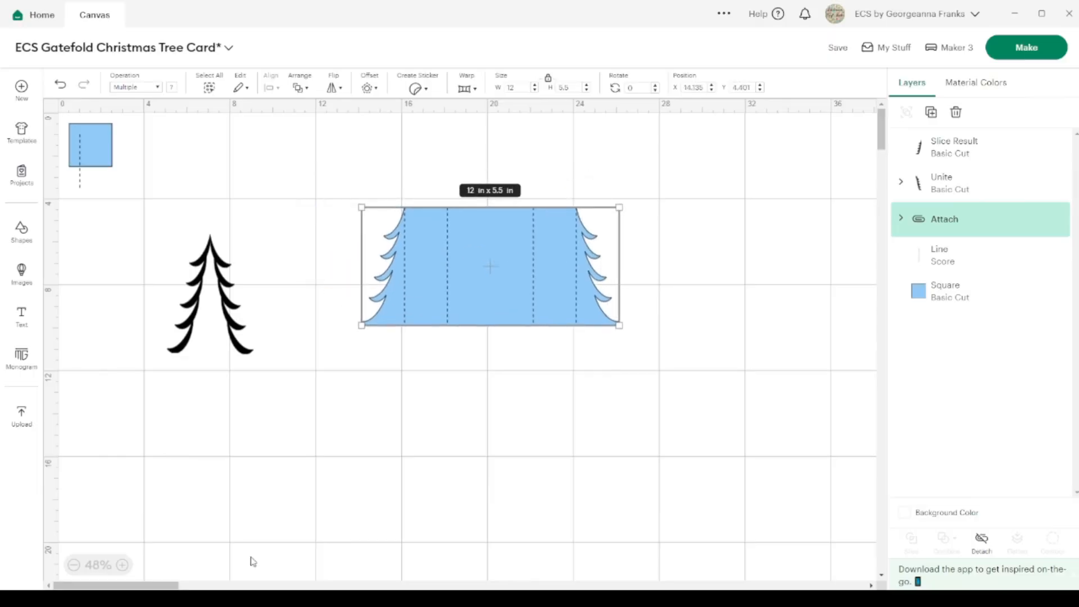
# Examine the card base's score lines and tree-shaped side edges and compare them with the black tree border pieces
pyautogui.click(122, 565)
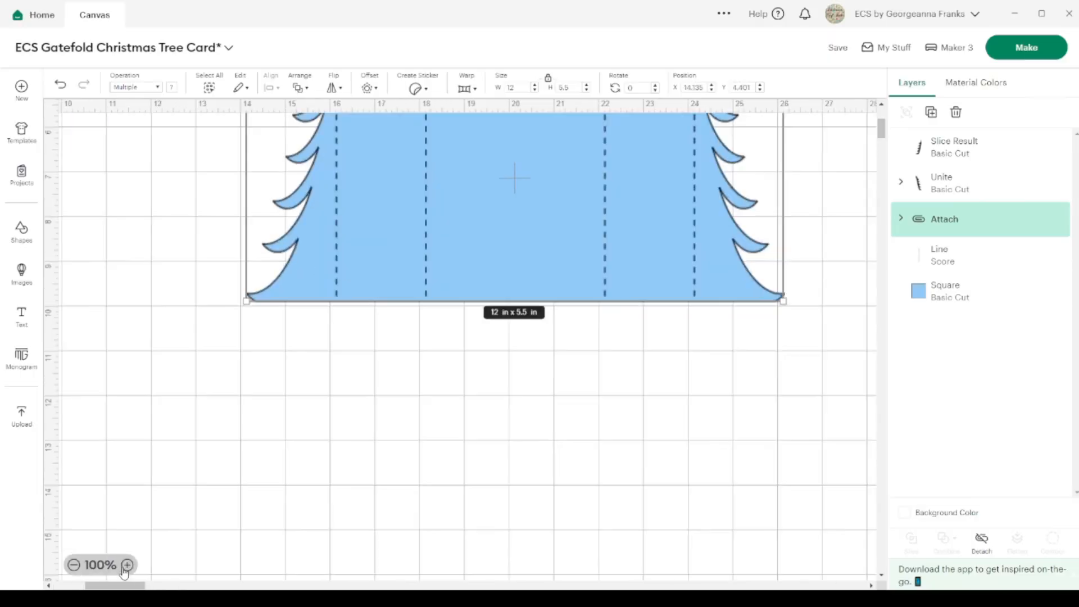
pyautogui.scroll(5, 529, 449)
pyautogui.scroll(-2, 529, 450)
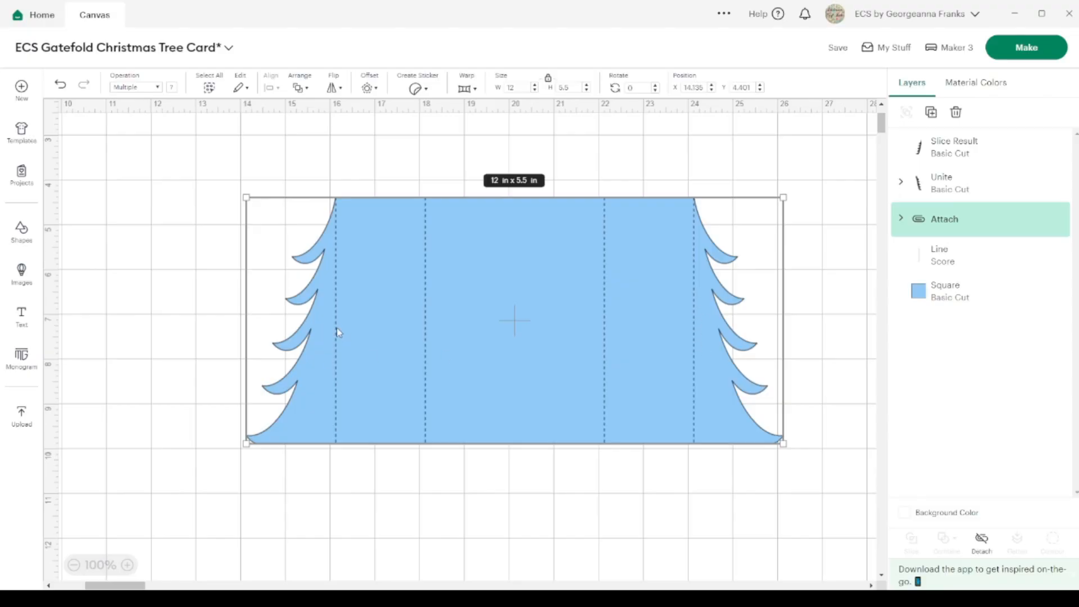
pyautogui.scroll(-2, 336, 329)
pyautogui.hscroll(-10, 336, 328)
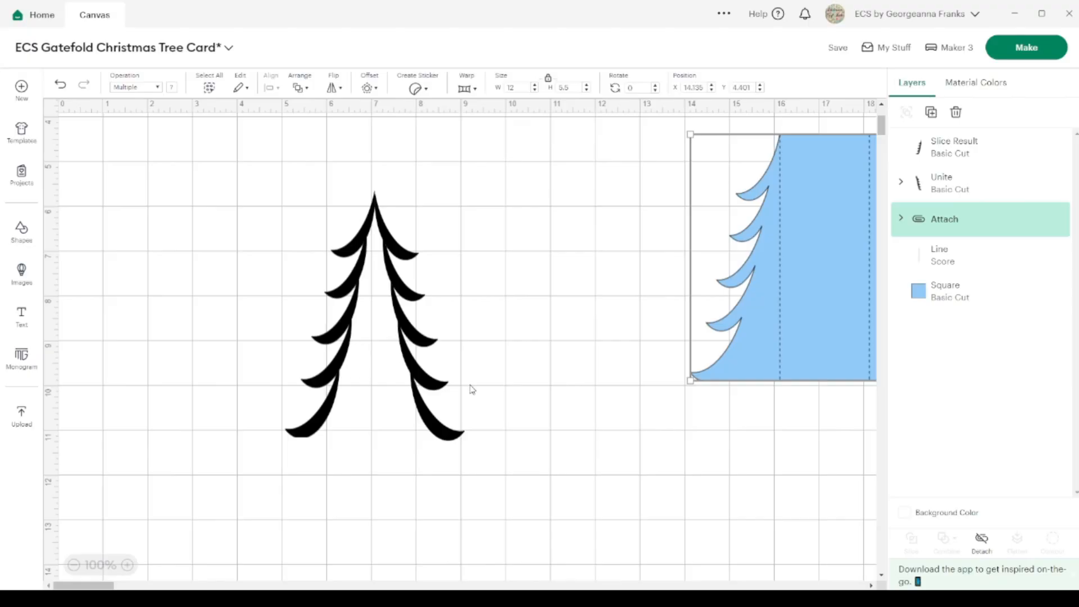
pyautogui.hscroll(2, 472, 388)
pyautogui.hscroll(4, 423, 398)
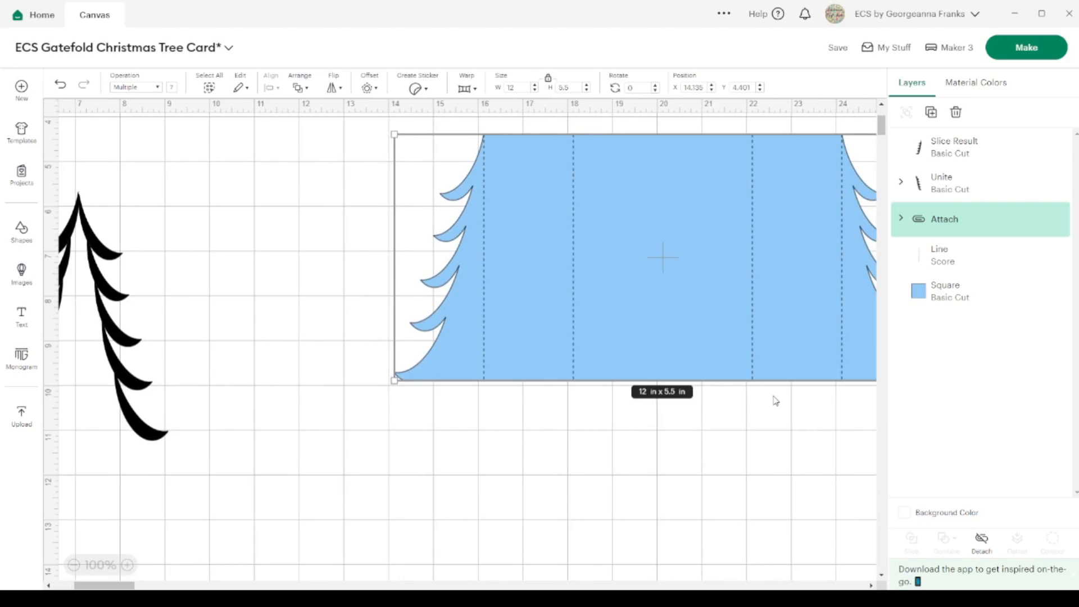
pyautogui.scroll(2, 776, 400)
pyautogui.hscroll(4, 776, 400)
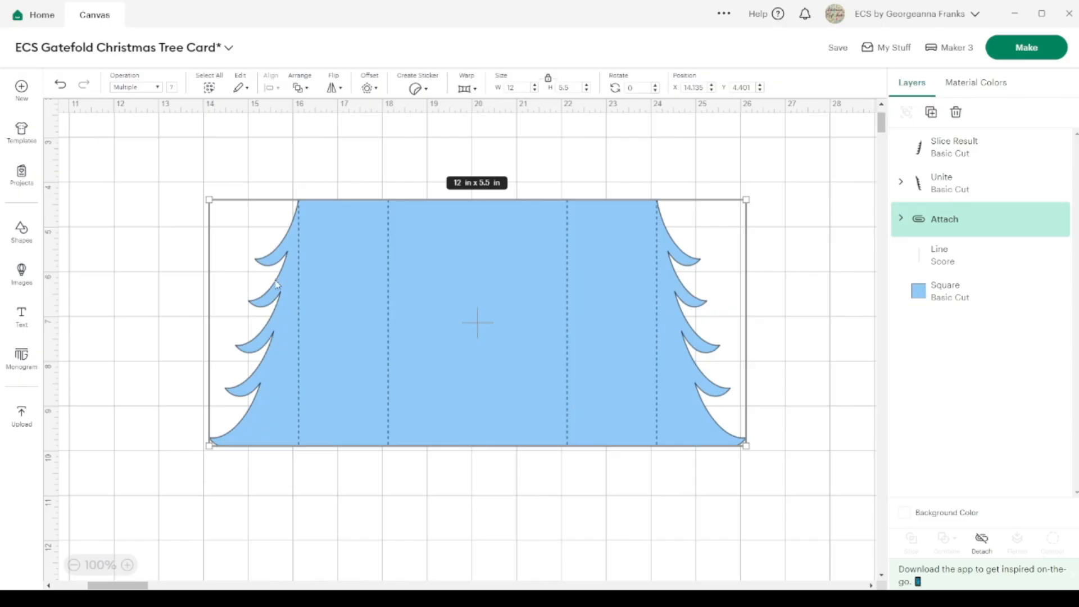
pyautogui.click(73, 566)
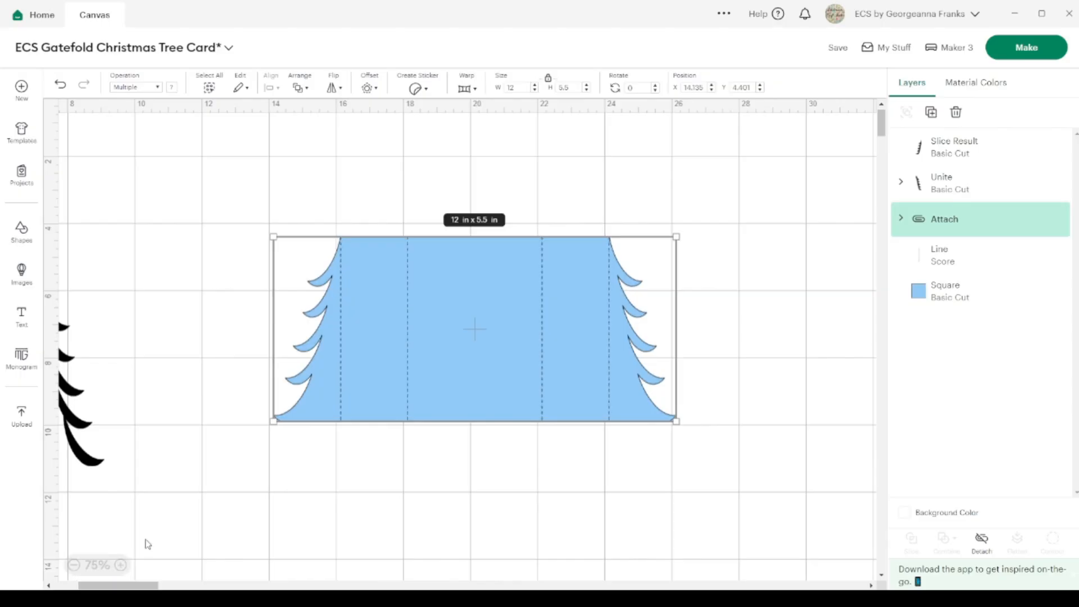
pyautogui.click(120, 564)
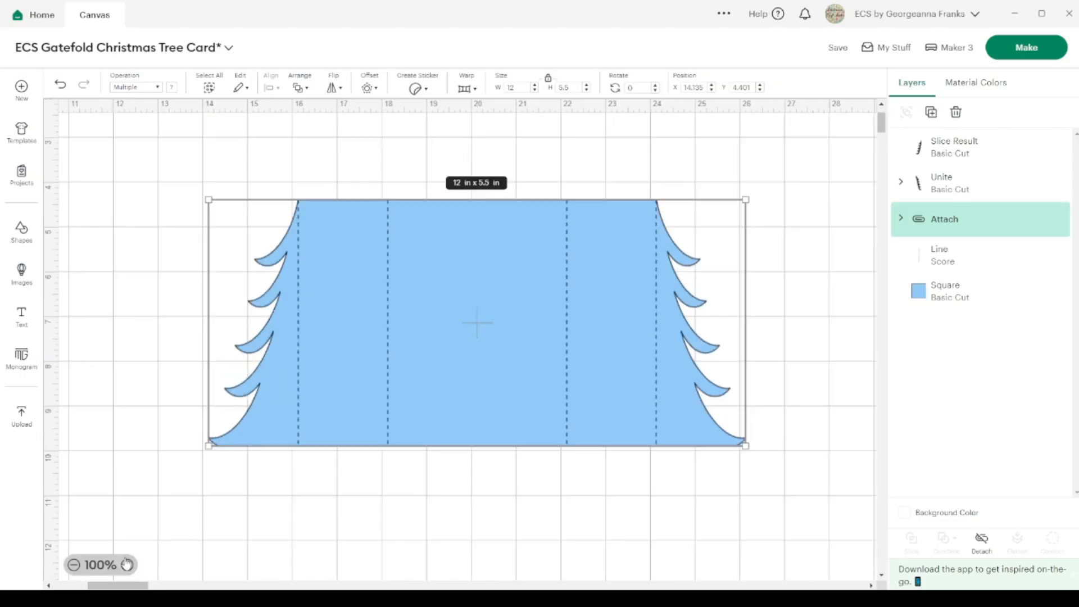
# Reposition the attached card base at the upper edge of the canvas, at about X 8.7 in, Y 0
pyautogui.moveTo(415, 366); pyautogui.dragTo(348, 206)
pyautogui.hscroll(-5, 348, 361)
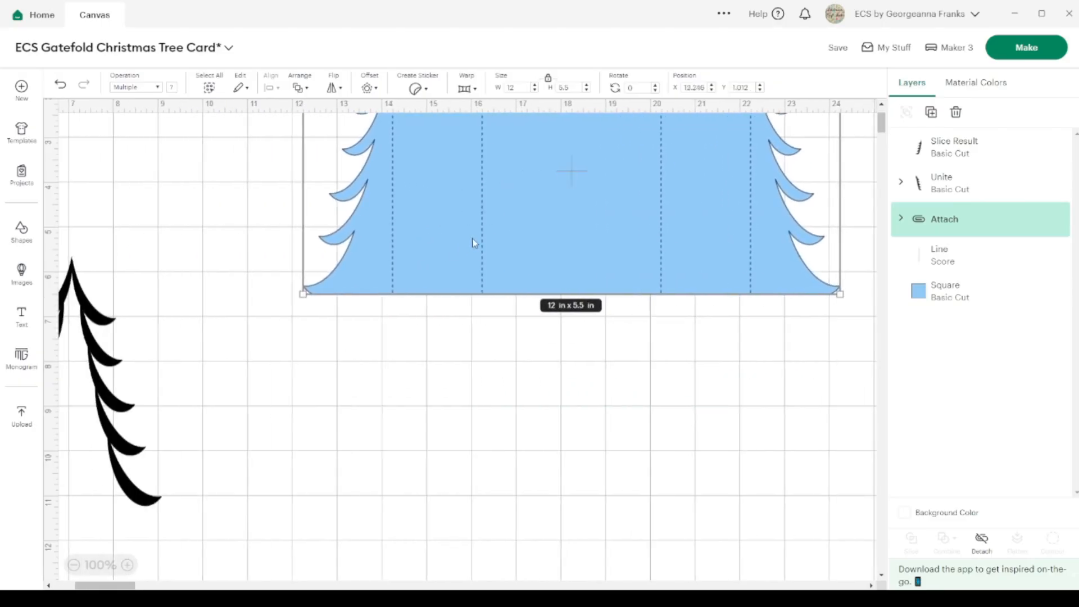
pyautogui.moveTo(548, 218); pyautogui.dragTo(390, 162)
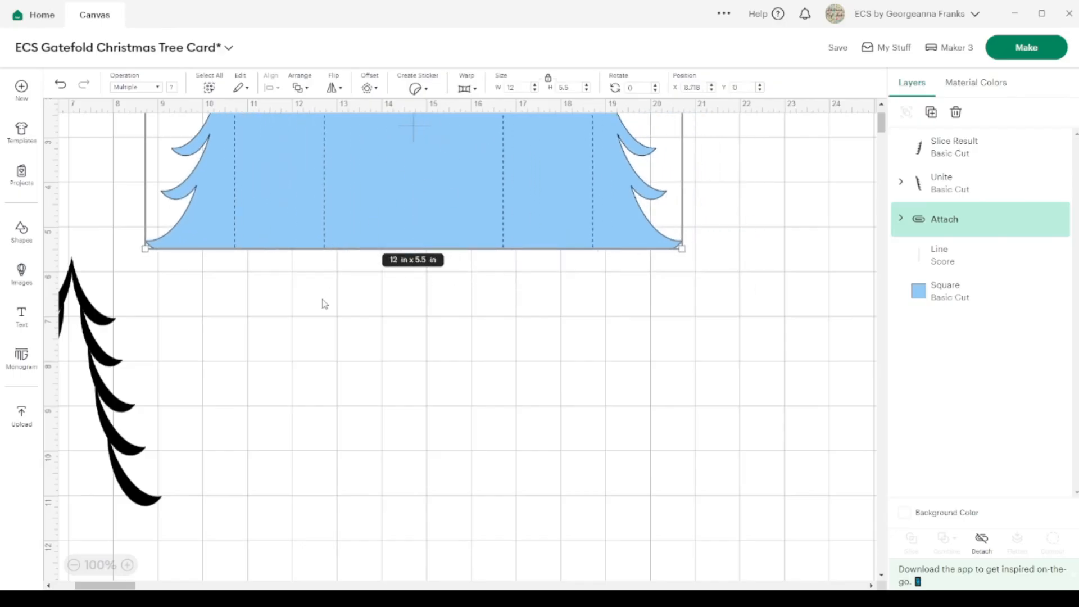
# Move both black tree border pieces together to X 0, about Y 4.8 in, and group them
pyautogui.hscroll(-5, 396, 387)
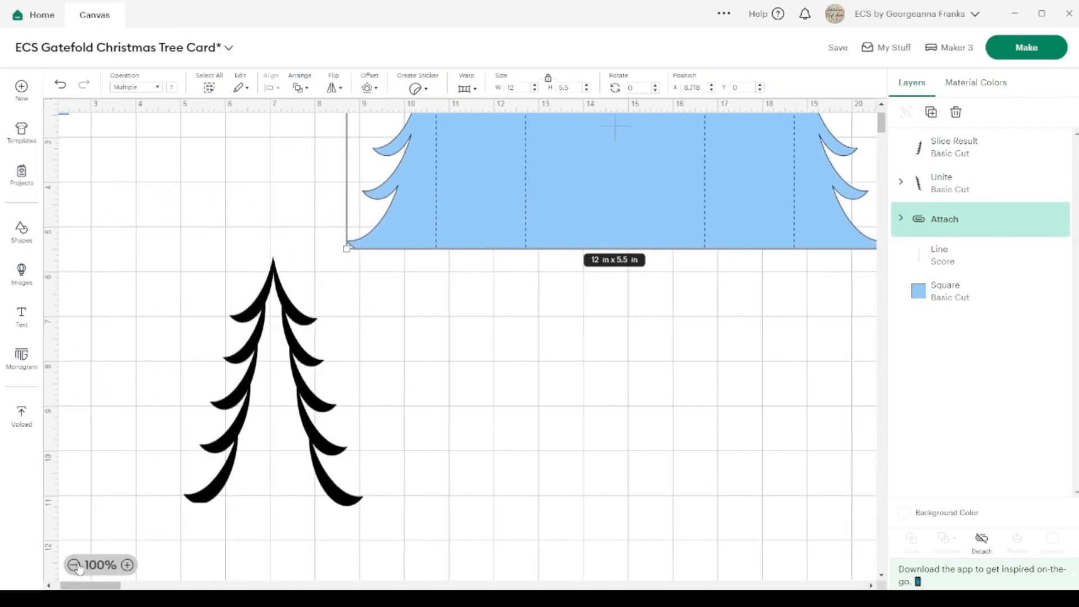
pyautogui.click(74, 565)
pyautogui.moveTo(378, 435); pyautogui.dragTo(245, 402)
pyautogui.moveTo(295, 371); pyautogui.dragTo(127, 341)
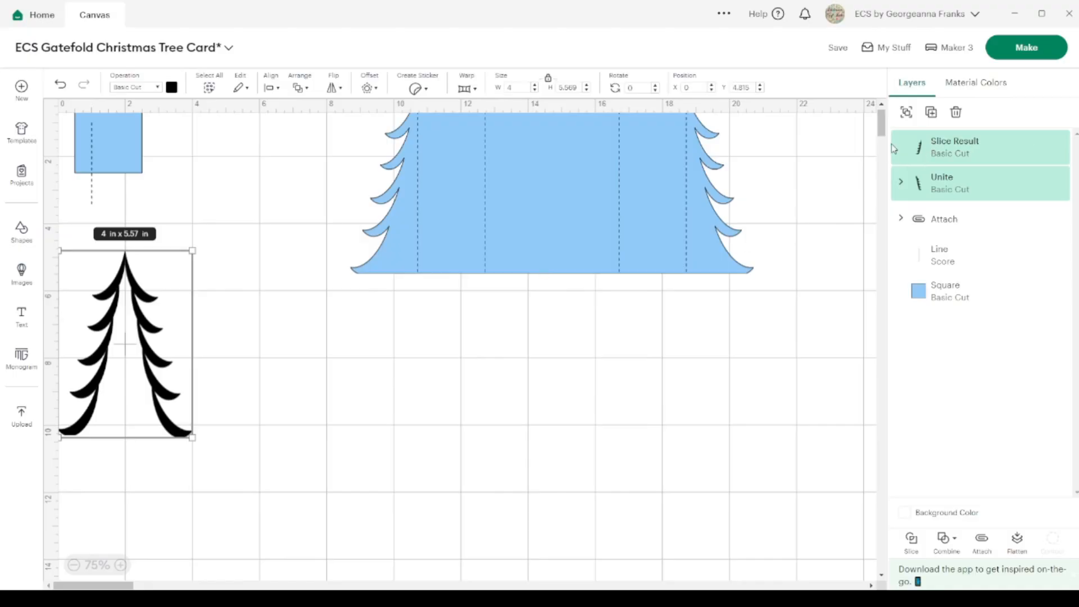
pyautogui.click(906, 113)
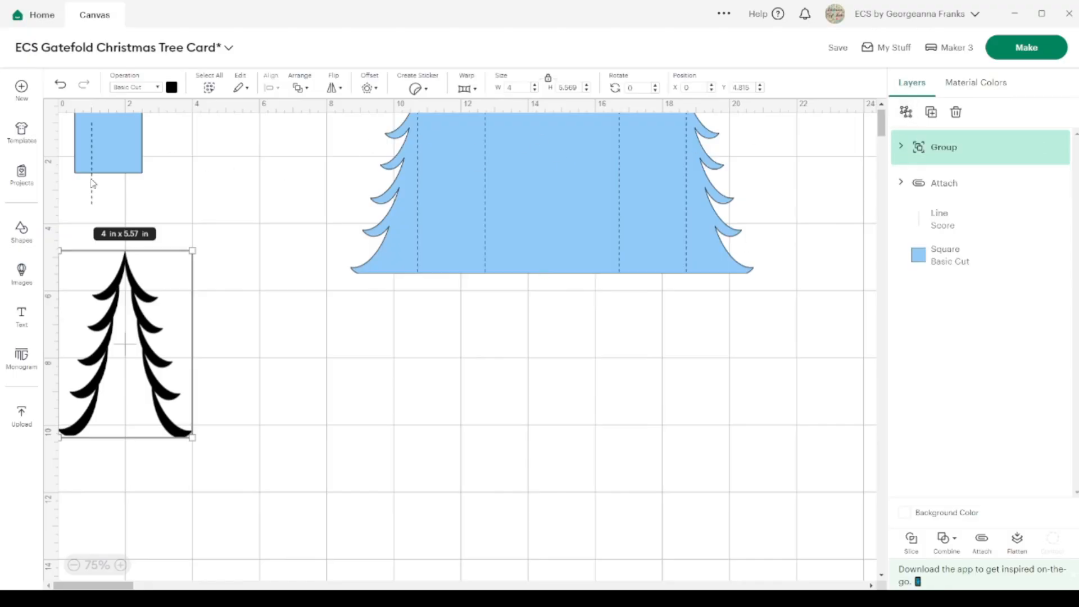
# Insert a triangle and a circle from the free shapes and place them apart from each other
pyautogui.click(20, 241)
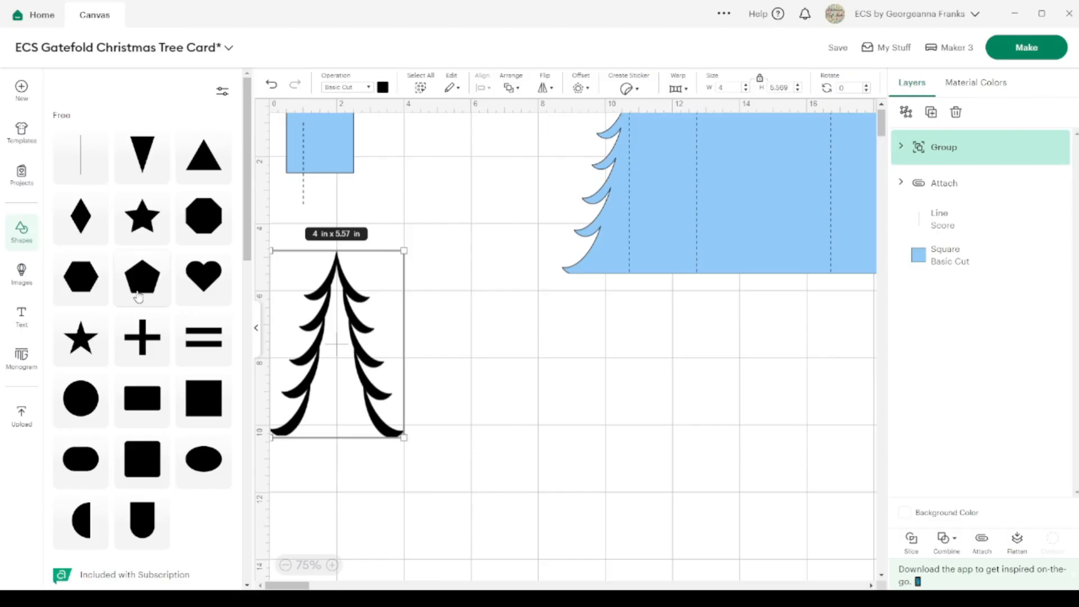
pyautogui.click(204, 163)
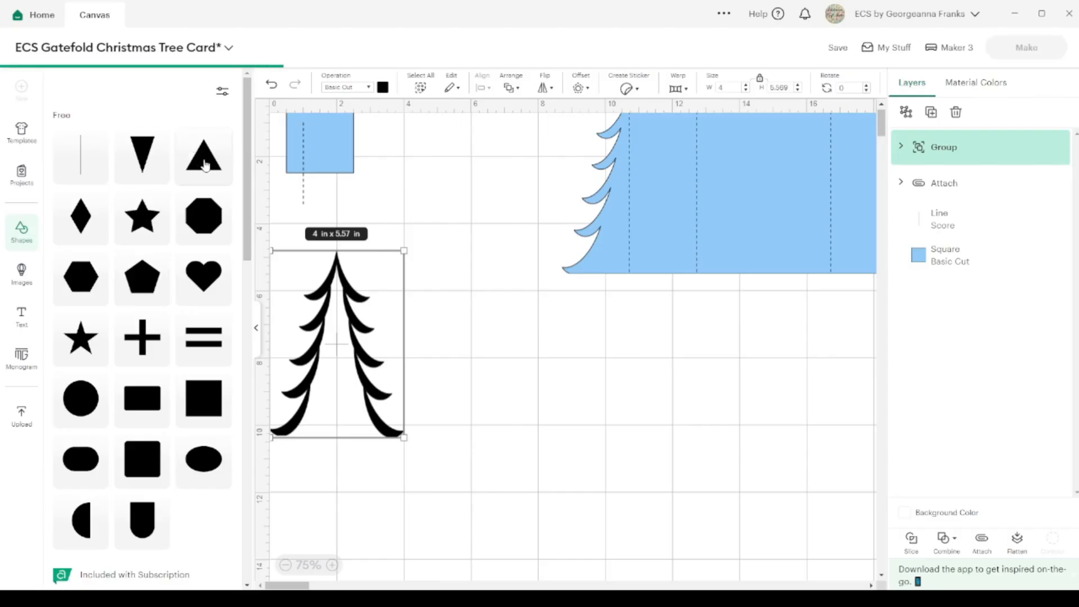
pyautogui.click(80, 405)
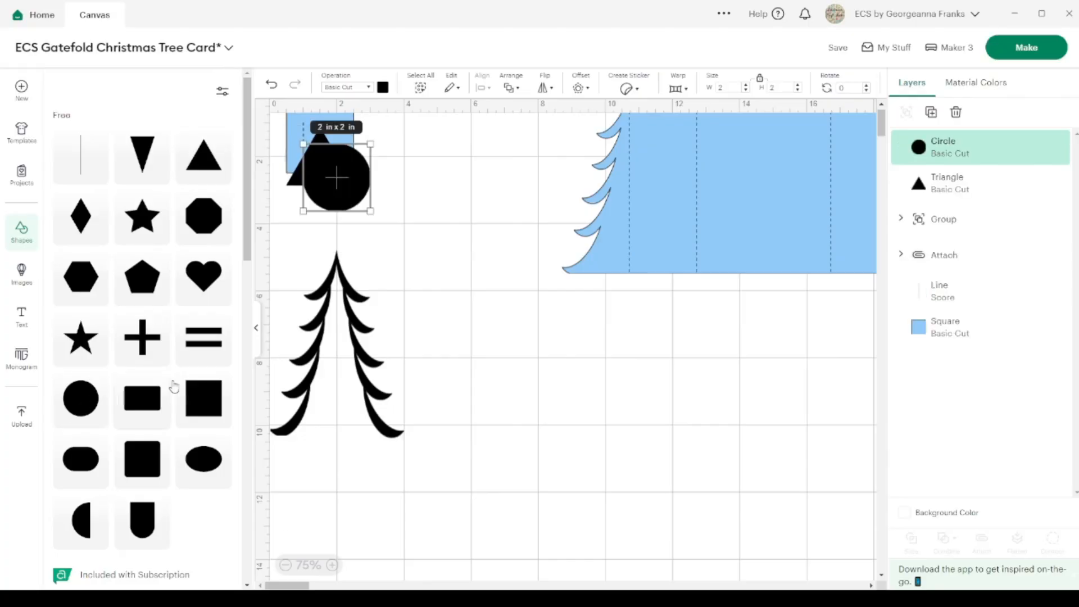
pyautogui.click(256, 328)
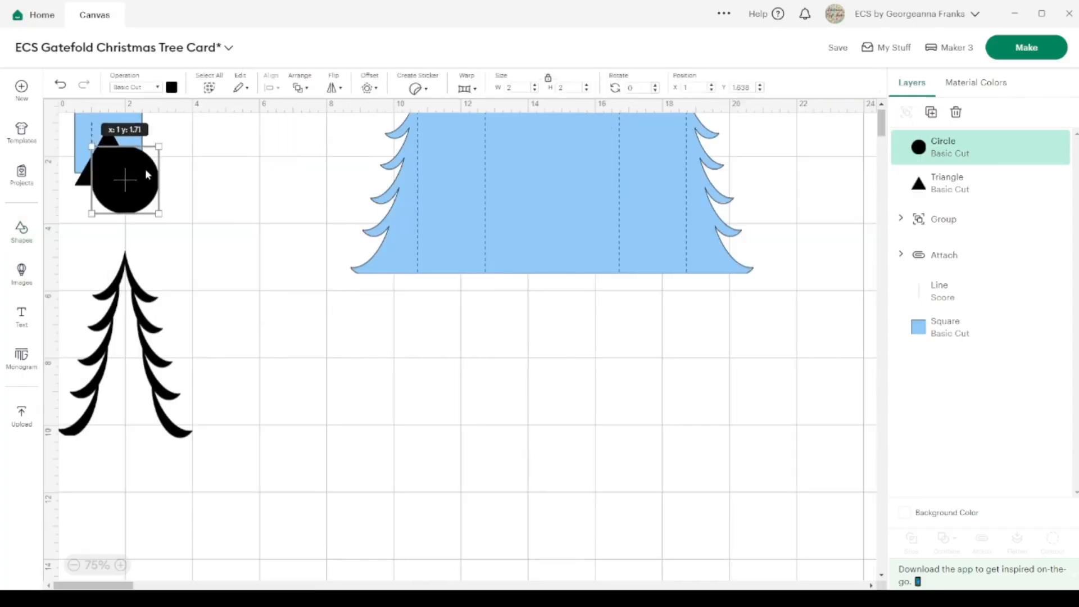
pyautogui.moveTo(143, 168); pyautogui.dragTo(250, 215)
pyautogui.moveTo(113, 157); pyautogui.dragTo(153, 175)
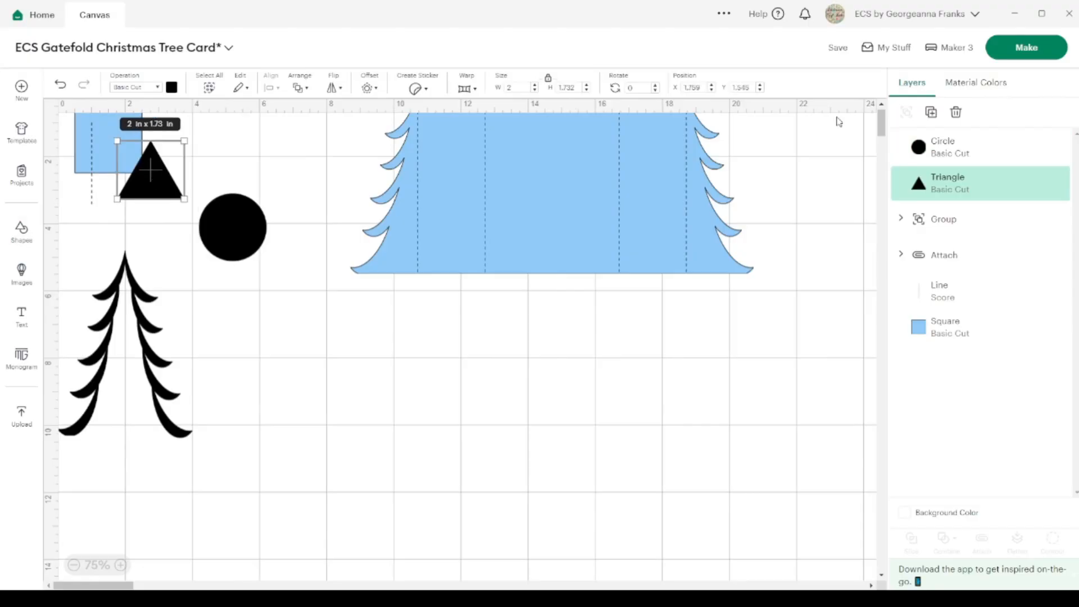
# Duplicate the triangle twice and move the two copies and the circle into the empty area below the card base
pyautogui.click(931, 112)
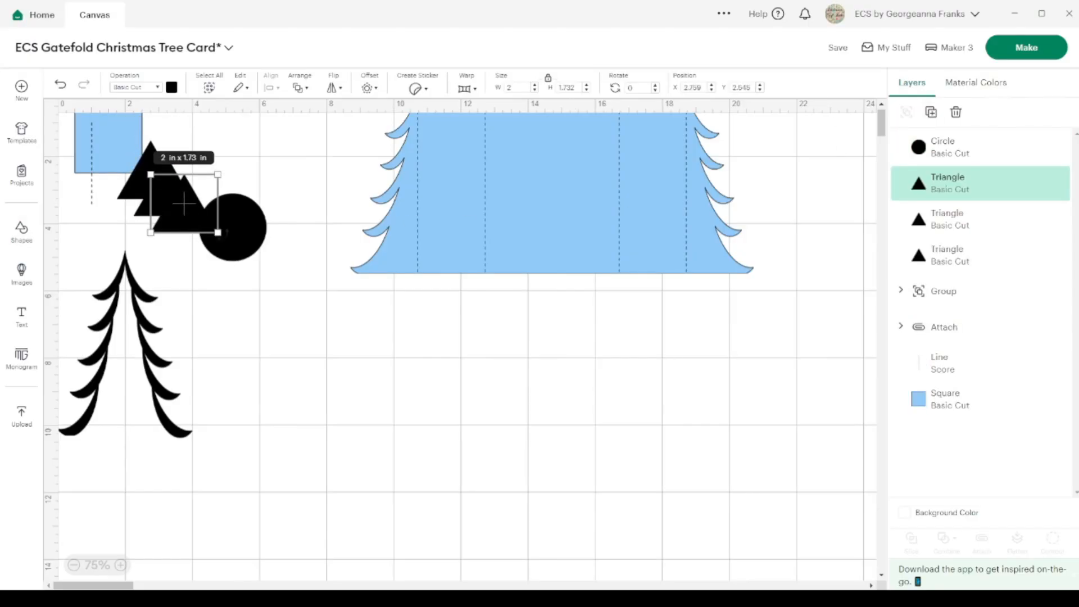
pyautogui.moveTo(184, 219); pyautogui.dragTo(285, 444)
pyautogui.moveTo(184, 197); pyautogui.dragTo(401, 432)
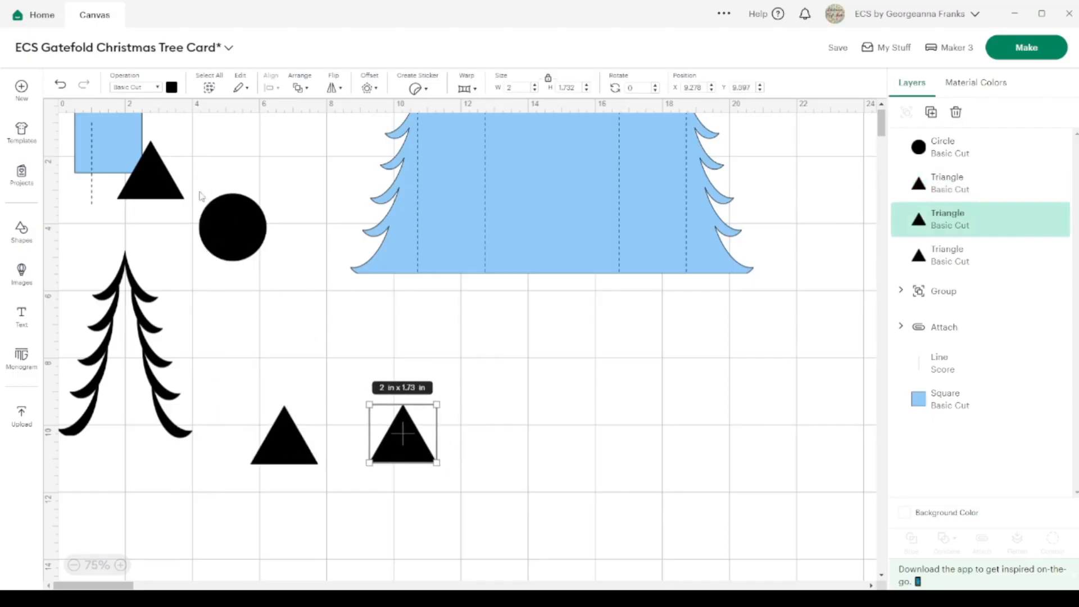
pyautogui.moveTo(248, 243); pyautogui.dragTo(476, 433)
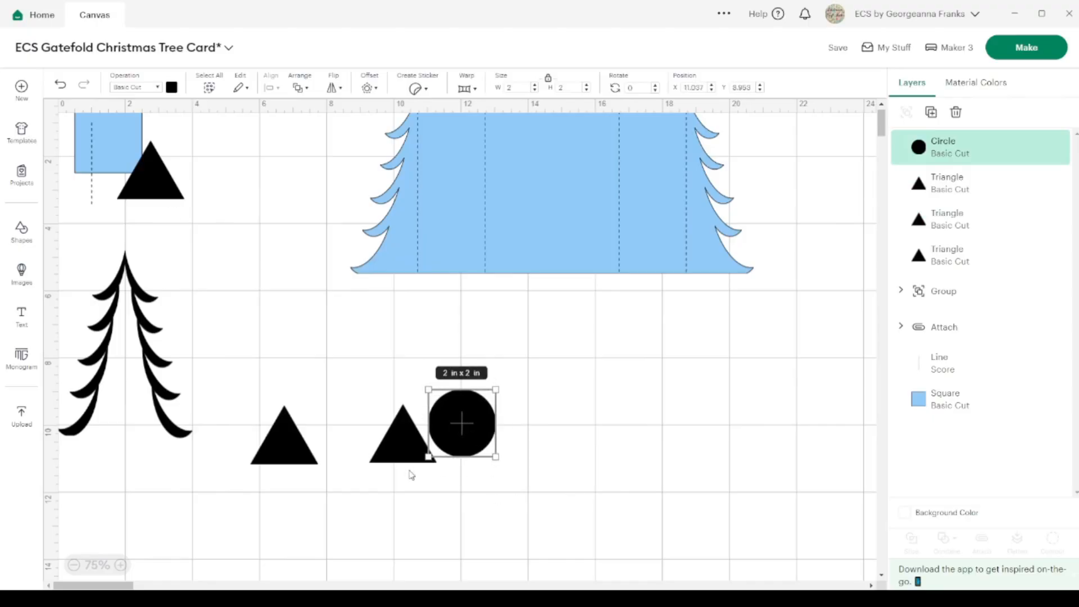
# Recolor the circle and all three triangles light blue to match the card base
pyautogui.keyDown('shift'); pyautogui.click(404, 442); pyautogui.keyUp('shift')
pyautogui.keyDown('shift'); pyautogui.click(295, 436); pyautogui.keyUp('shift')
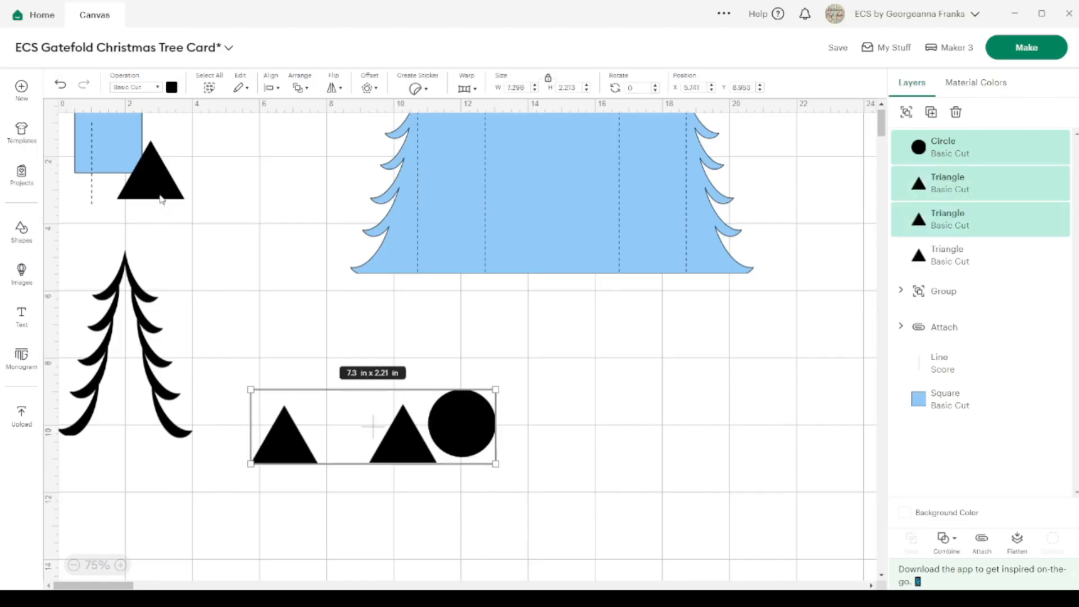
pyautogui.keyDown('shift'); pyautogui.click(150, 166); pyautogui.keyUp('shift')
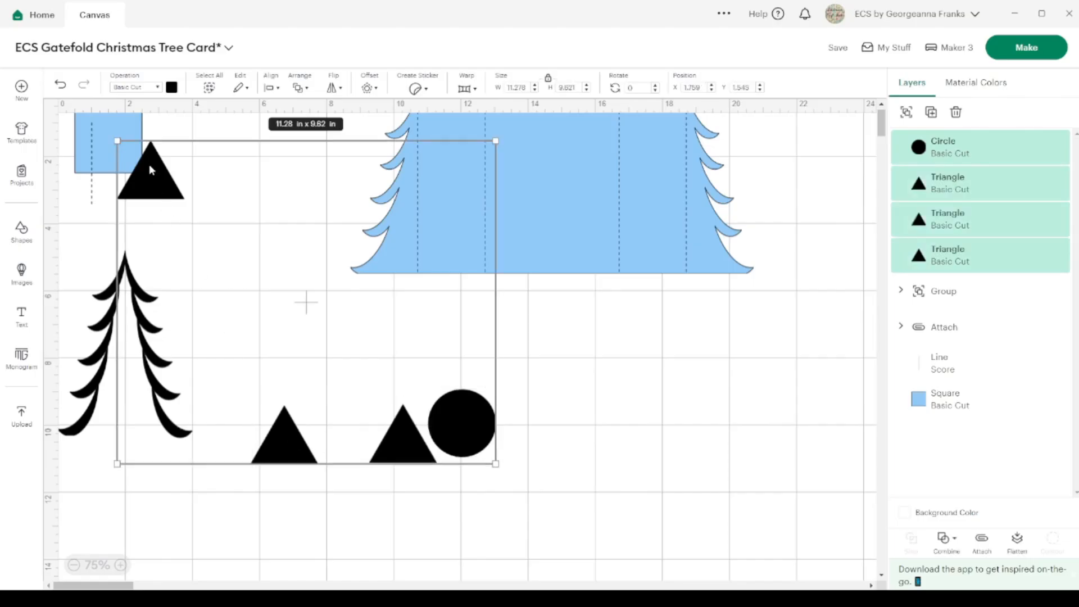
pyautogui.click(173, 87)
pyautogui.click(232, 169)
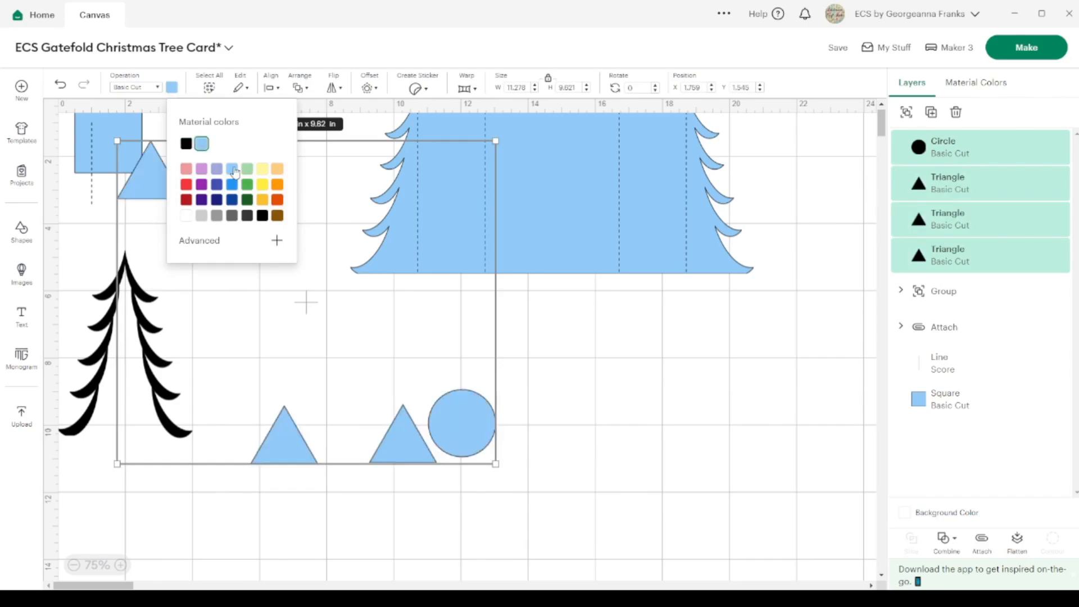
pyautogui.click(609, 509)
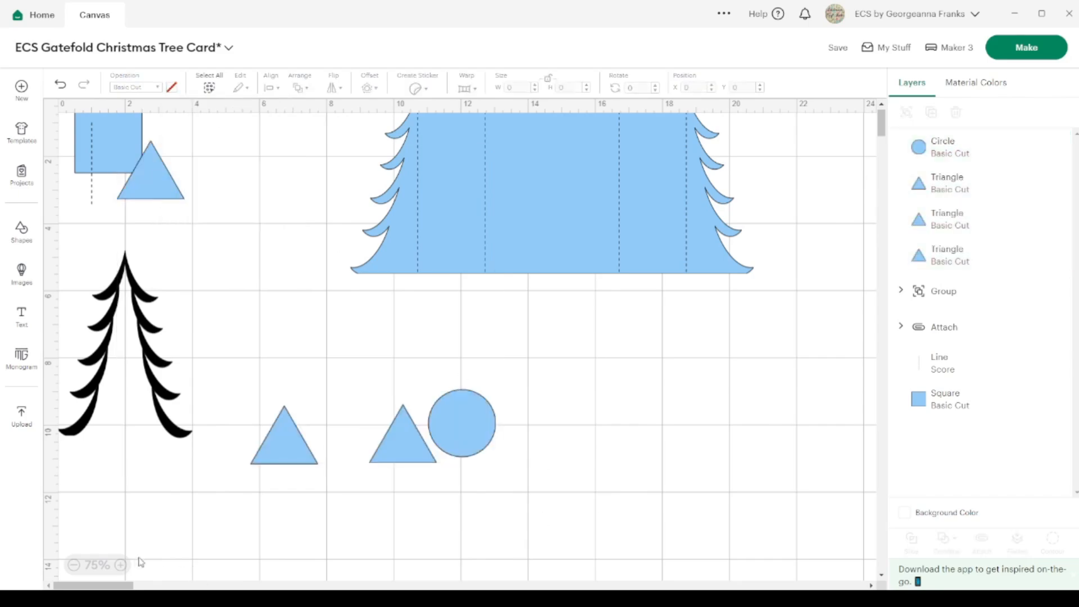
# Move the triangle farther from the circle up and away, to about X 6.7 in, Y 7.6 in
pyautogui.click(120, 565)
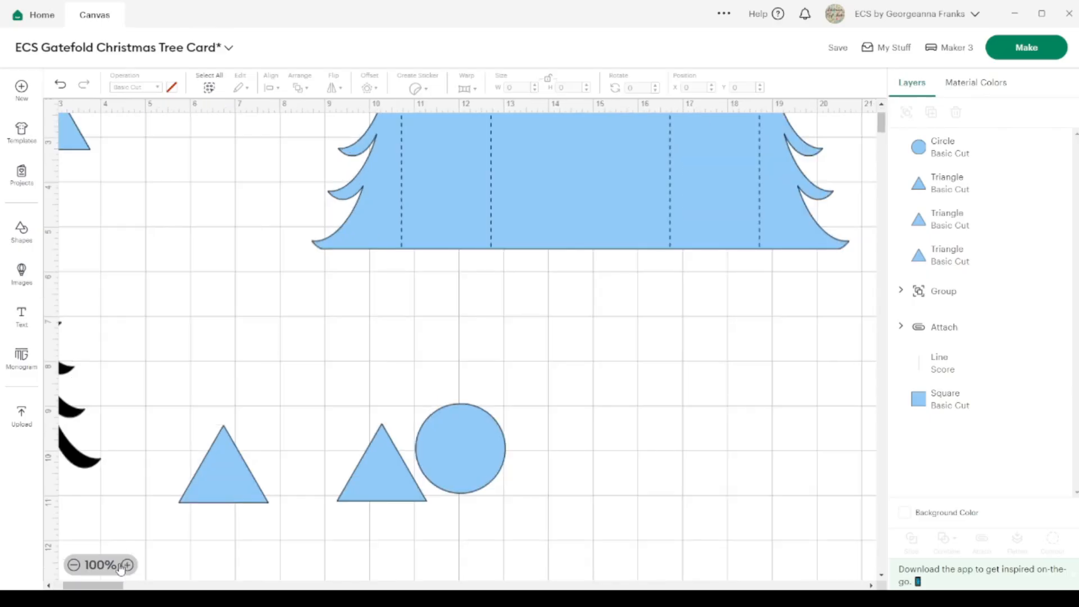
pyautogui.click(125, 566)
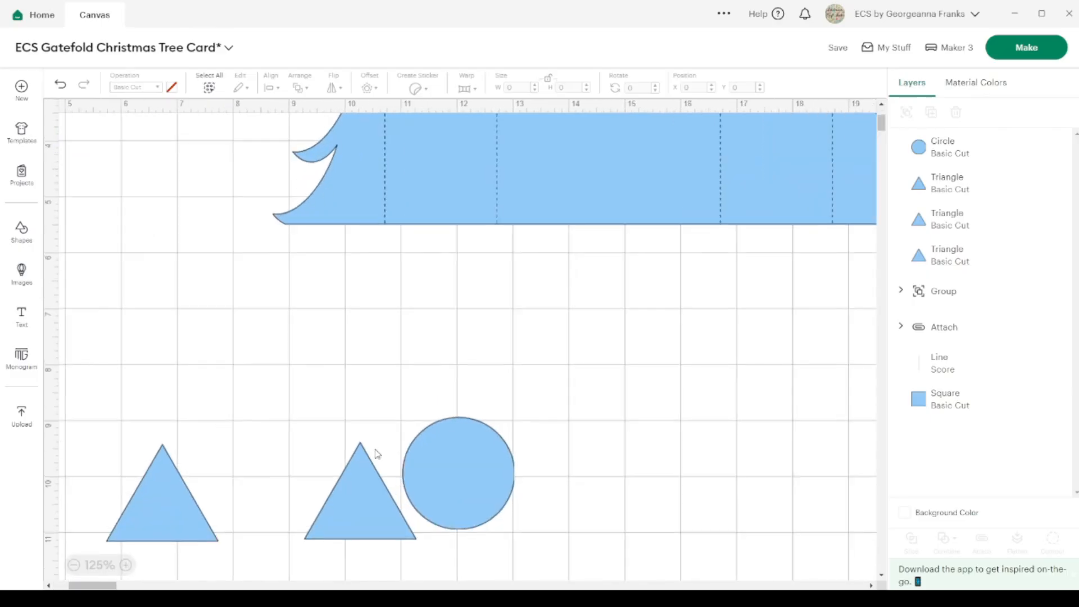
pyautogui.scroll(-3, 377, 454)
pyautogui.moveTo(170, 369); pyautogui.dragTo(220, 270)
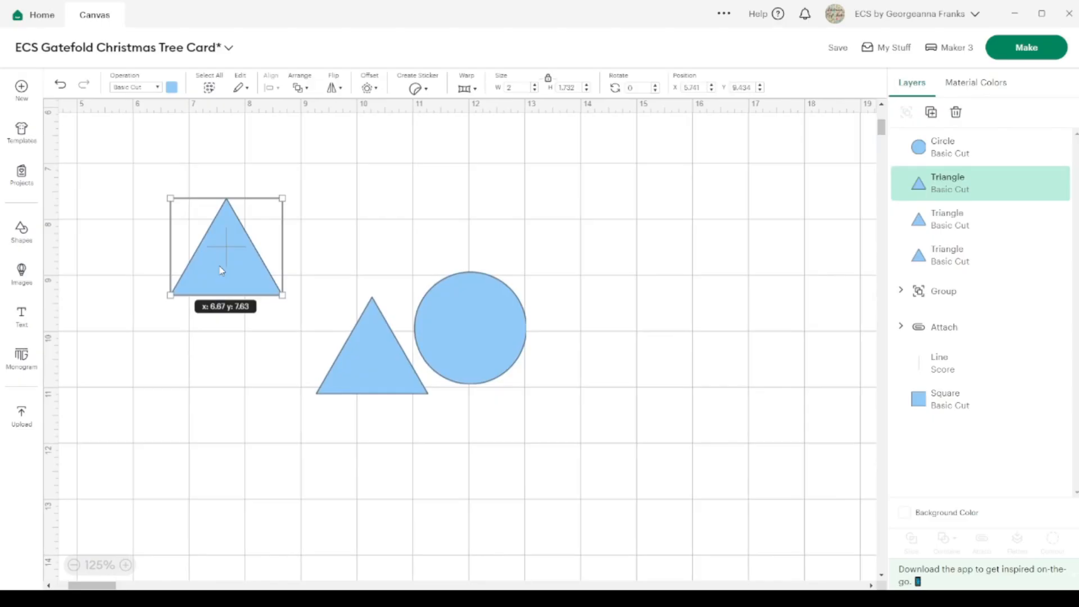
# Move the circle over the lower triangle's right side and, with proportions unlocked, narrow it to about 1.42 in wide
pyautogui.moveTo(500, 360); pyautogui.dragTo(430, 355)
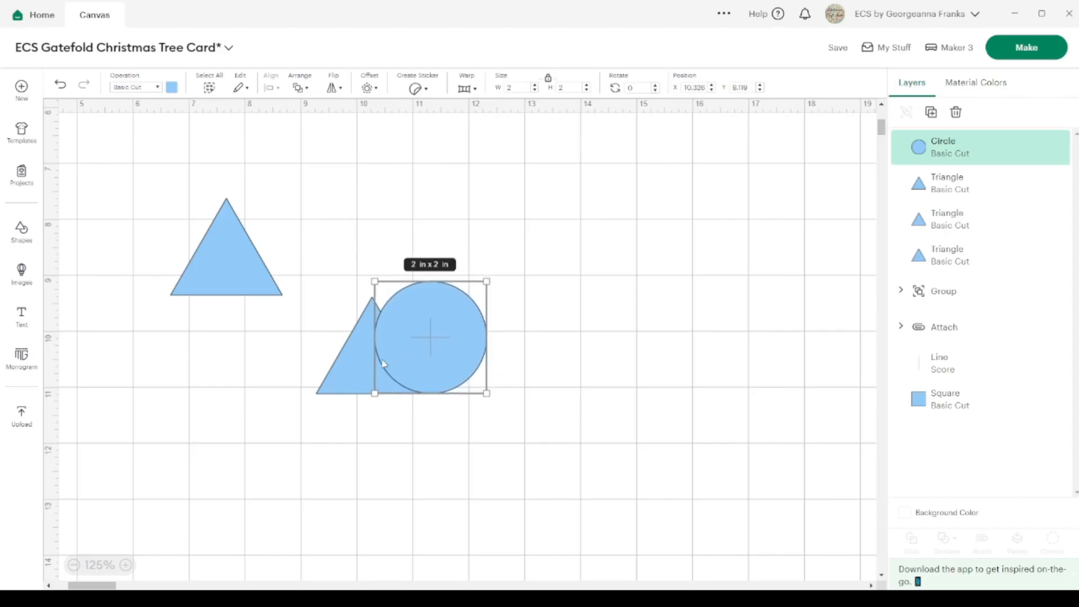
pyautogui.click(548, 78)
pyautogui.moveTo(375, 337); pyautogui.dragTo(407, 330)
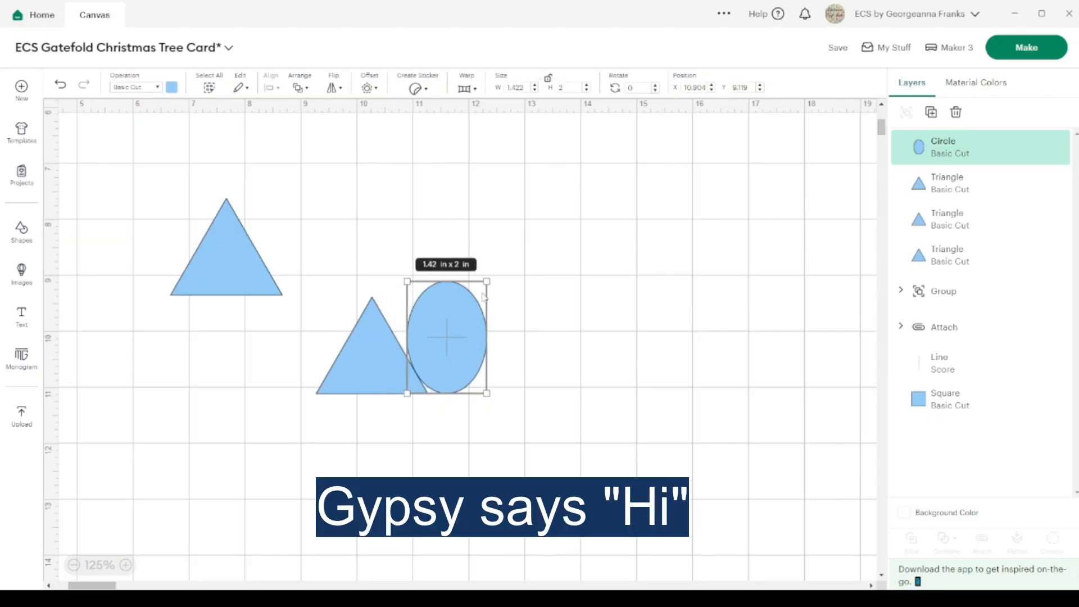
# Rotate the oval to about 340.67° and stretch it to about 2.76 in long, placing it beside the lower triangle
pyautogui.moveTo(497, 274); pyautogui.dragTo(477, 248)
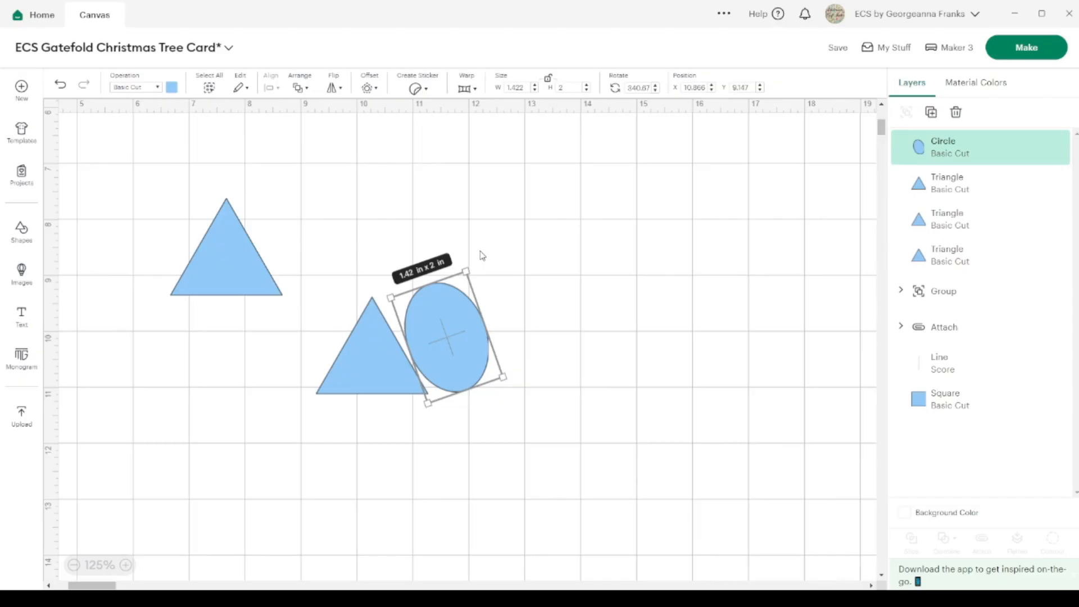
pyautogui.moveTo(445, 337)
pyautogui.mouseDown()
pyautogui.moveTo(417, 338)
pyautogui.moveTo(428, 340)
pyautogui.mouseUp()
pyautogui.moveTo(398, 288); pyautogui.dragTo(385, 241)
pyautogui.moveTo(422, 358); pyautogui.dragTo(427, 373)
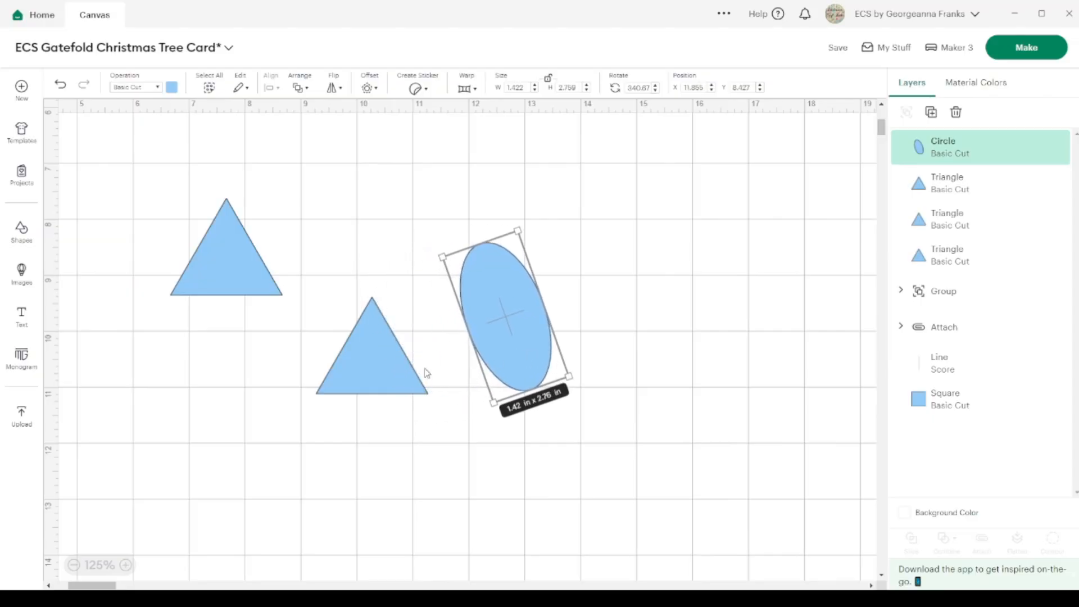
# Position the lower triangle beside the oval at exactly X 10 in, Y 10 in
pyautogui.click(357, 366)
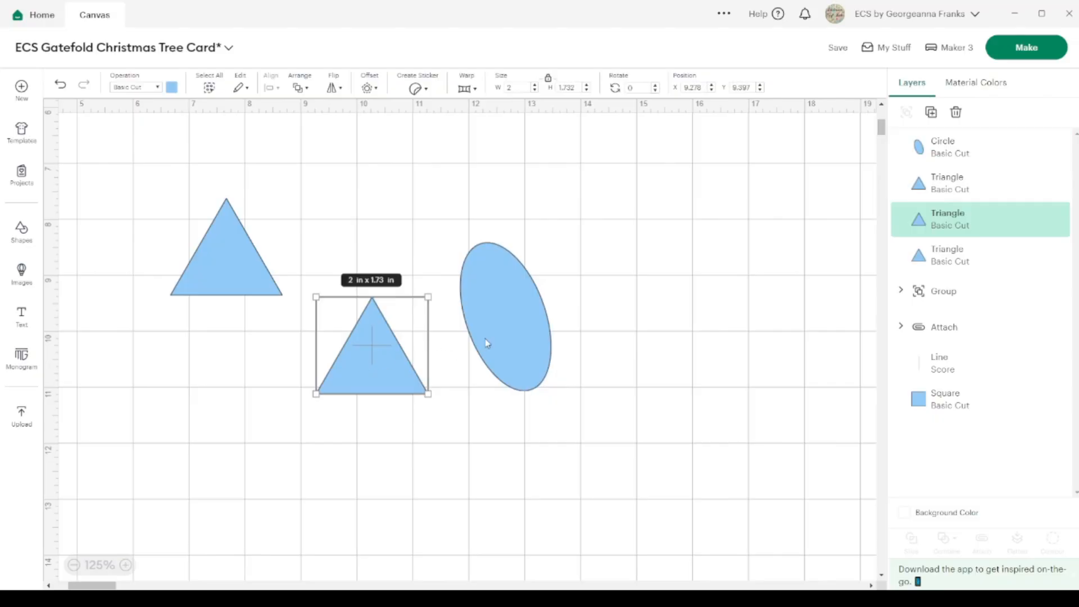
pyautogui.click(708, 84)
pyautogui.write('10')
pyautogui.press('Tab')
pyautogui.write('10')
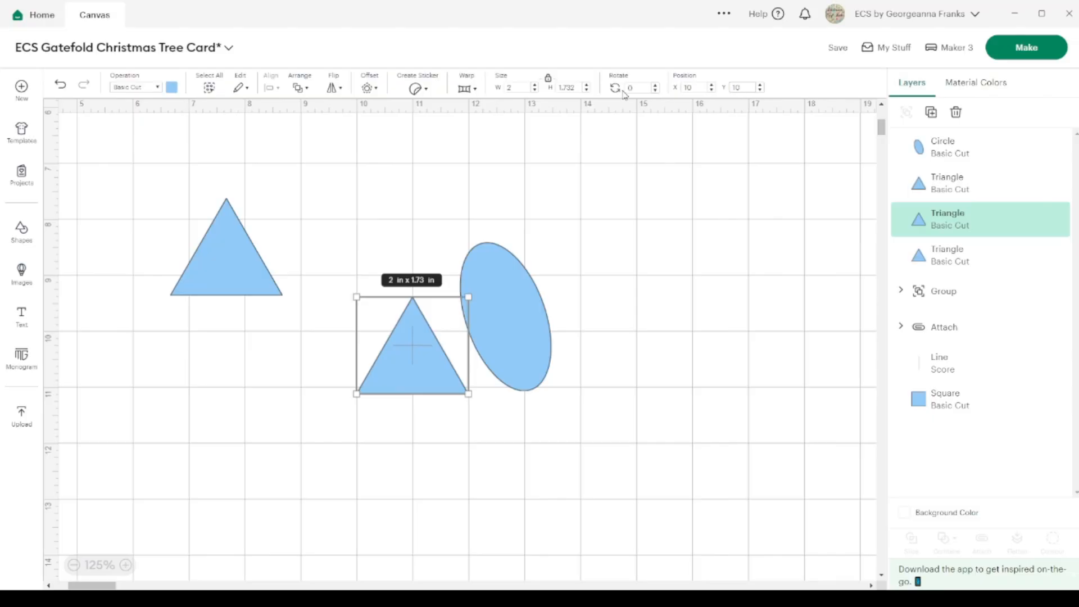
pyautogui.press('Return')
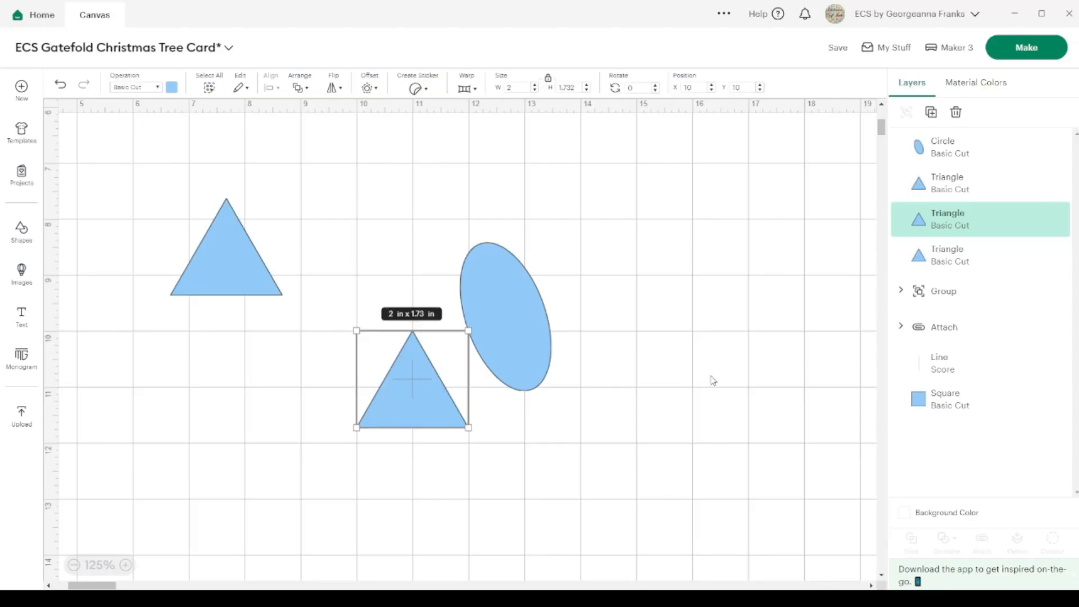
# Move the oval over the lower triangle's right side and set its X position to 11 in
pyautogui.click(483, 299)
pyautogui.moveTo(482, 299); pyautogui.dragTo(437, 359)
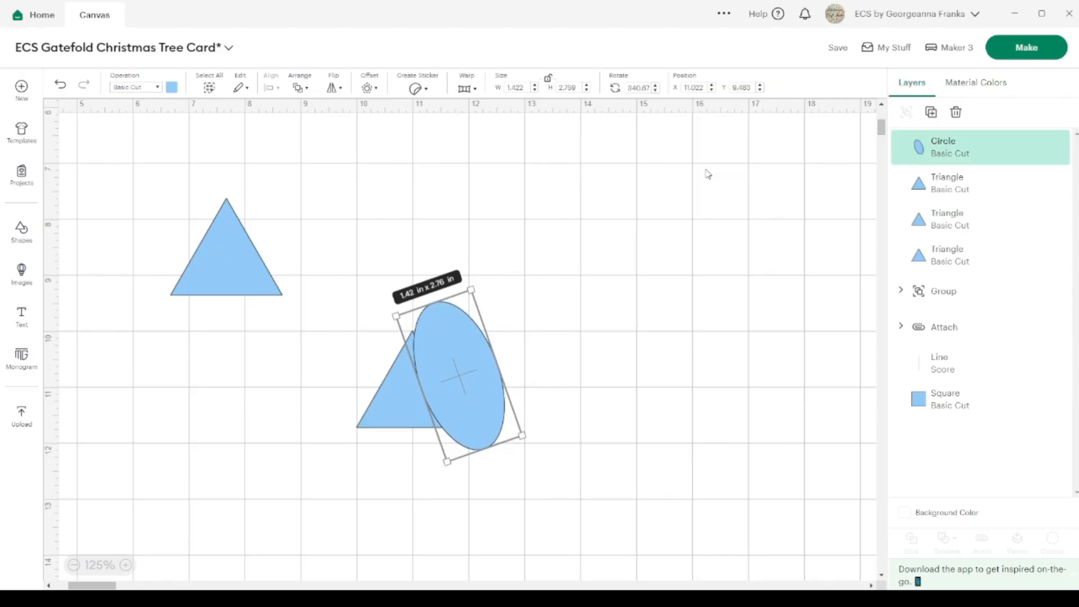
pyautogui.click(702, 87)
pyautogui.write('11')
pyautogui.press('Return')
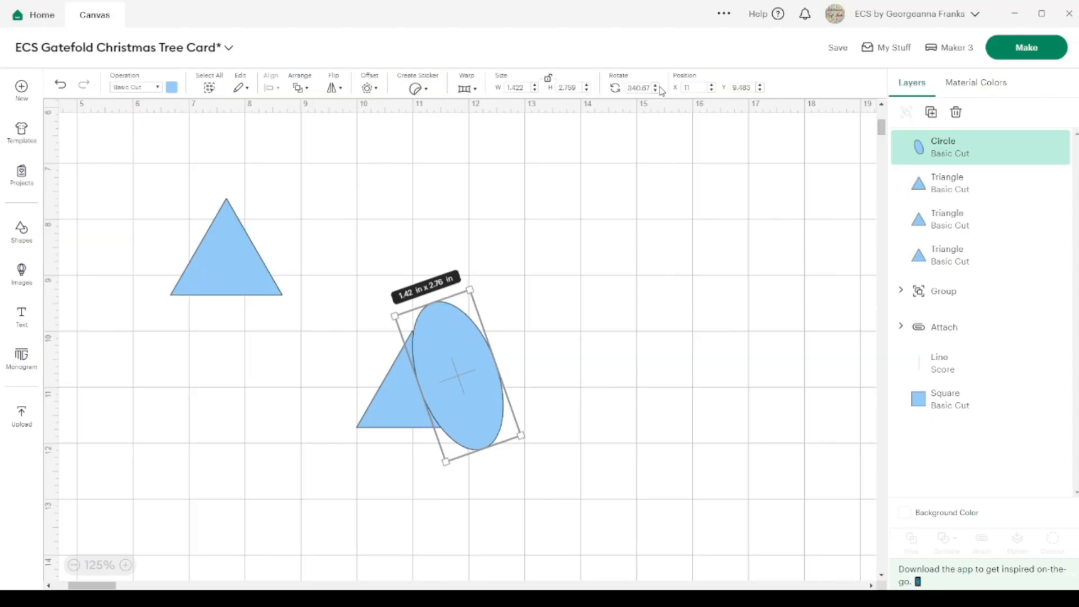
# Nudge the oval up along the triangle to about Y 9.34 in
pyautogui.press('Up')
pyautogui.press('Up')
pyautogui.press('Up')
pyautogui.press('Up')
pyautogui.press('Up')
pyautogui.press('Up')
pyautogui.press('Up')
pyautogui.press('Up')
pyautogui.press('Up')
pyautogui.press('Up')
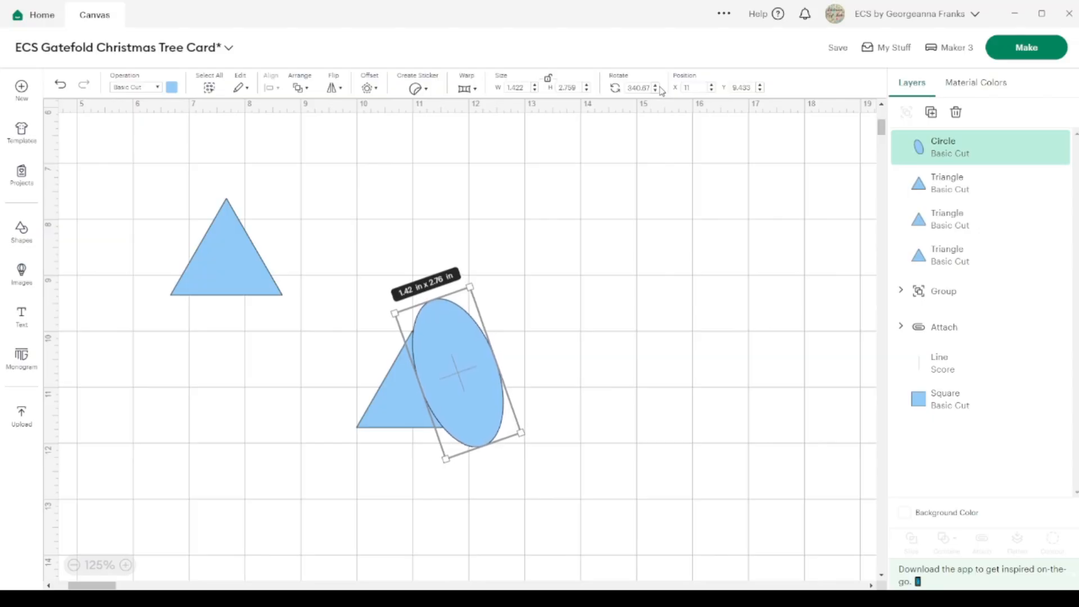
pyautogui.press('Up')
pyautogui.press('Up')
pyautogui.press('Up')
pyautogui.press('Up')
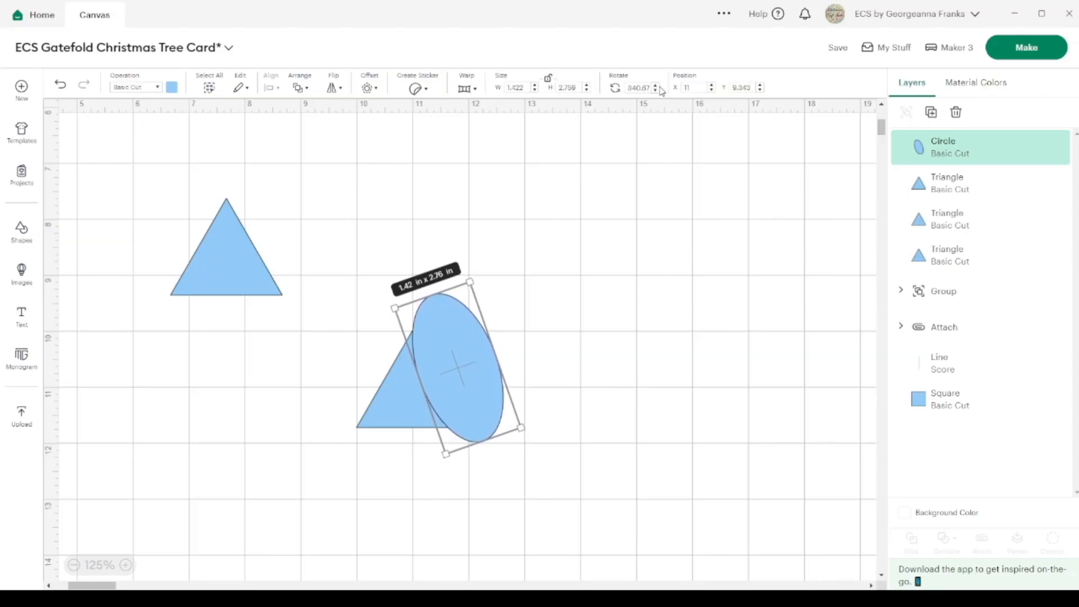
# Rotate the oval to about 331.68° so it leans closer to the slope of the triangle's right side
pyautogui.click(127, 565)
pyautogui.click(127, 565)
pyautogui.click(130, 565)
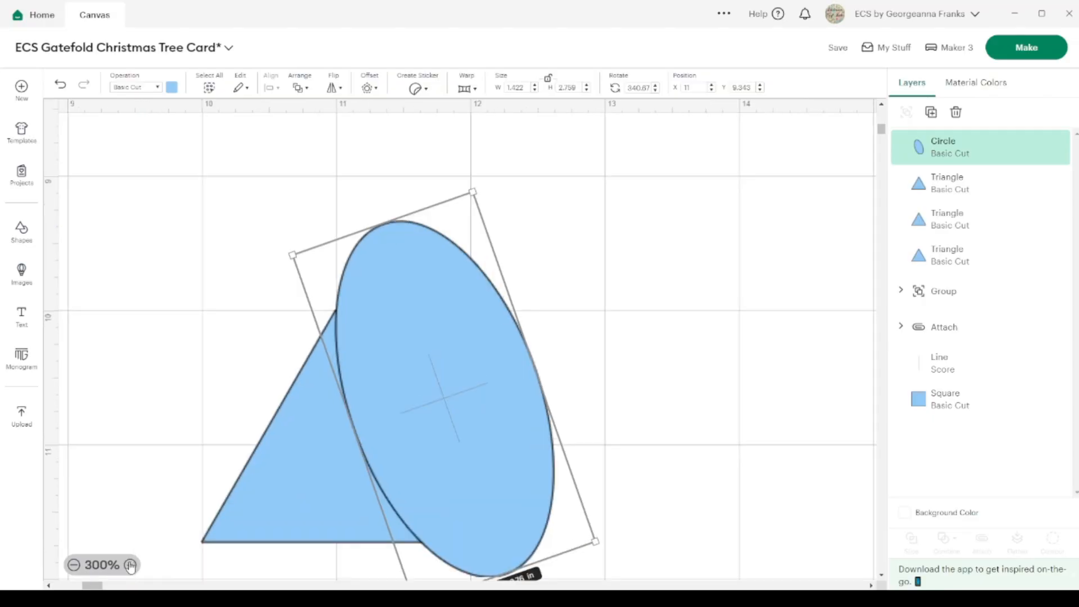
pyautogui.scroll(-2, 649, 389)
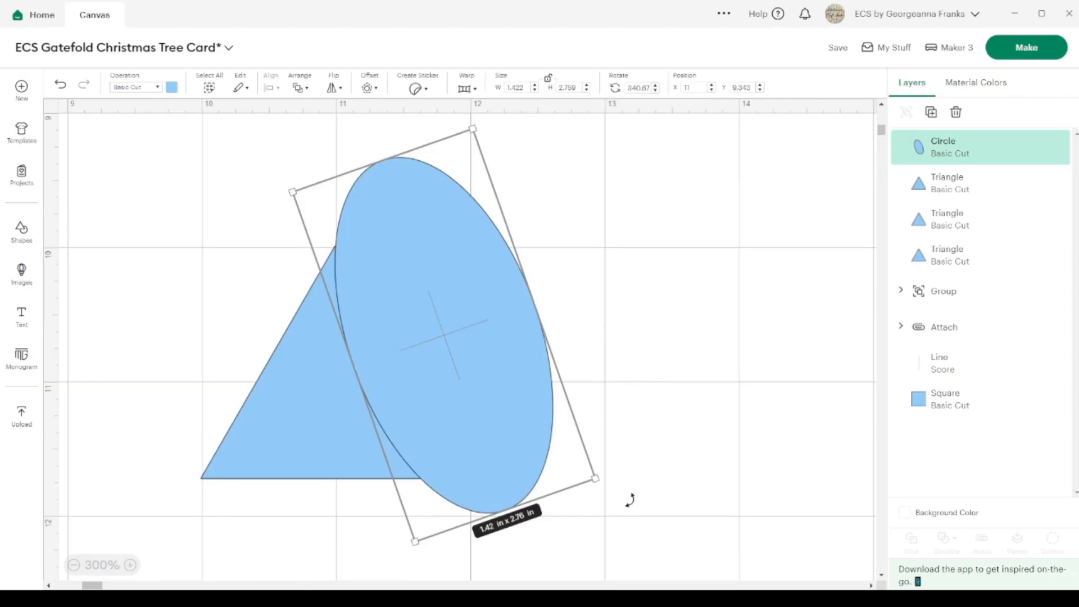
pyautogui.moveTo(625, 495); pyautogui.dragTo(664, 476)
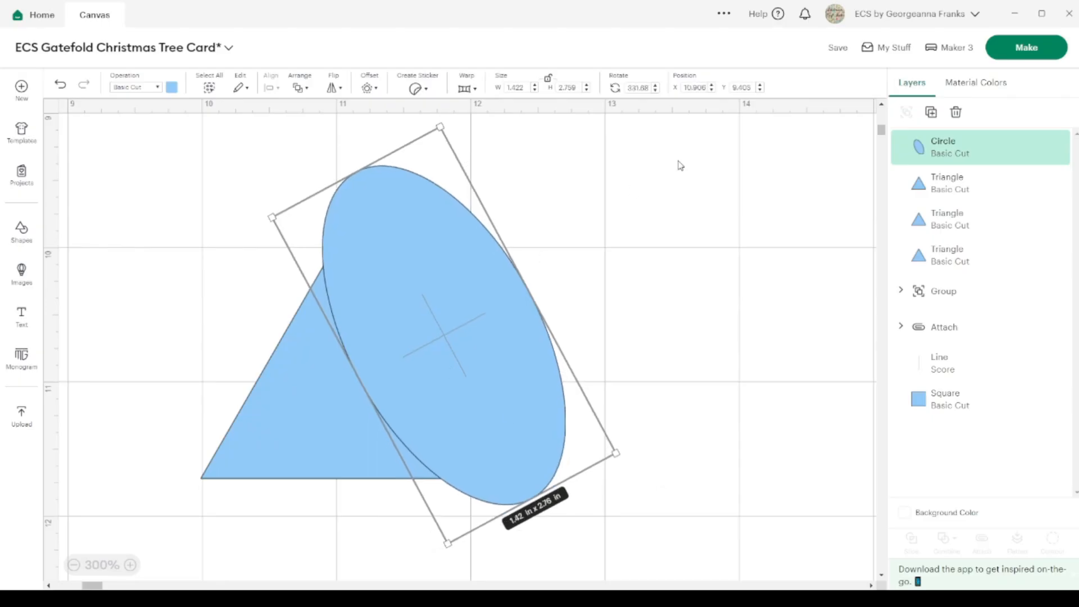
# Nudge the oval right to about X 11 in, bringing its edge back to the triangle's apex
pyautogui.press('Right')
pyautogui.press('Right')
pyautogui.press('Right')
pyautogui.press('Right')
pyautogui.press('Right')
pyautogui.press('Right')
pyautogui.press('Right')
pyautogui.press('Right')
pyautogui.press('Right')
pyautogui.press('Right')
pyautogui.press('Right')
pyautogui.press('Right')
pyautogui.press('Left')
pyautogui.press('Left')
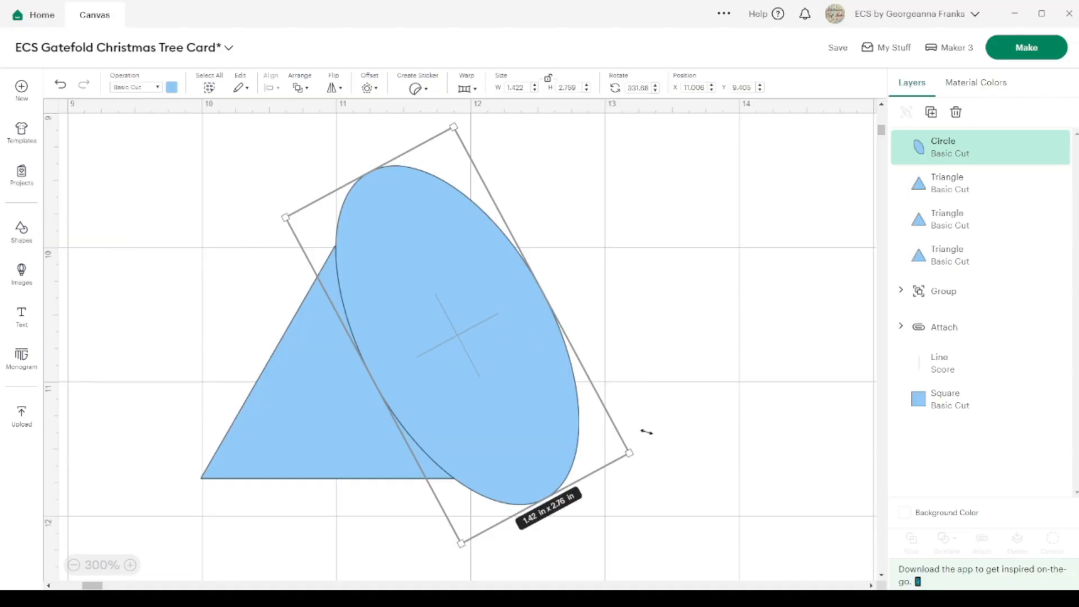
# Rotate the oval to about 326.06° and stretch it to about 3.53 in long over the triangle's right side
pyautogui.moveTo(656, 463); pyautogui.dragTo(677, 448)
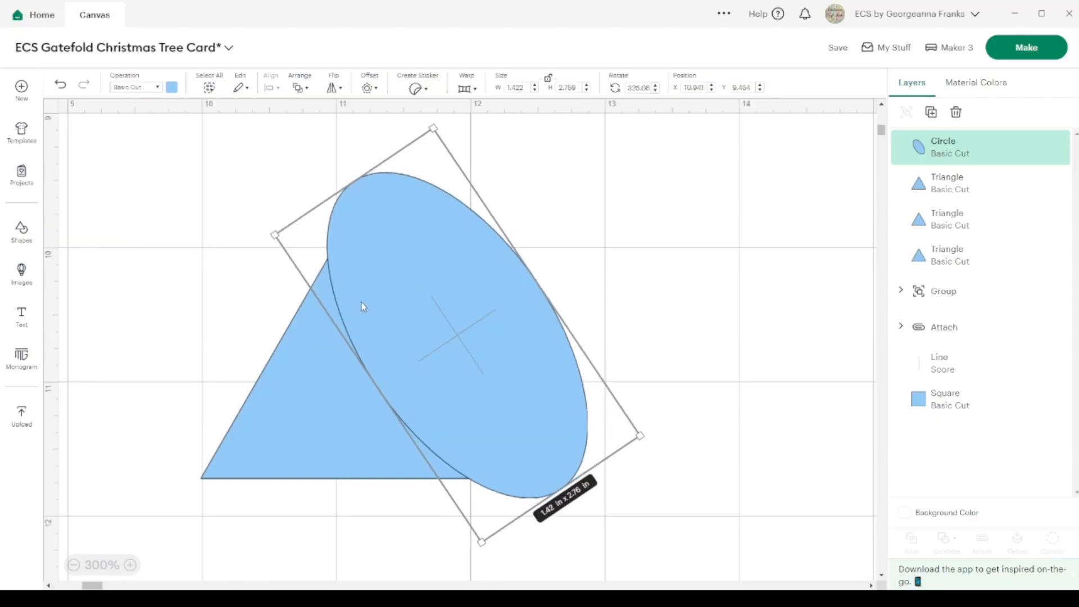
pyautogui.moveTo(334, 187); pyautogui.dragTo(252, 118)
pyautogui.moveTo(503, 303); pyautogui.dragTo(528, 323)
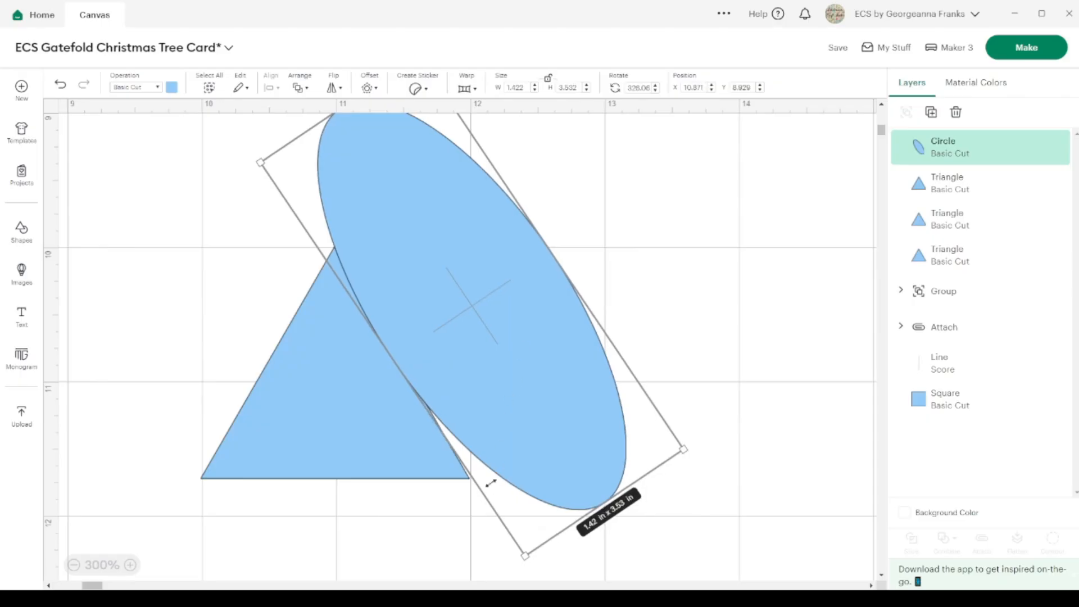
# Enlarge the oval to about 1.74 by 4.12 in and position its edge through the triangle's apex and lower right corner
pyautogui.moveTo(493, 507); pyautogui.dragTo(483, 543)
pyautogui.moveTo(526, 350); pyautogui.dragTo(544, 341)
pyautogui.moveTo(584, 516); pyautogui.dragTo(606, 564)
pyautogui.moveTo(502, 527); pyautogui.dragTo(495, 549)
pyautogui.moveTo(502, 390); pyautogui.dragTo(512, 385)
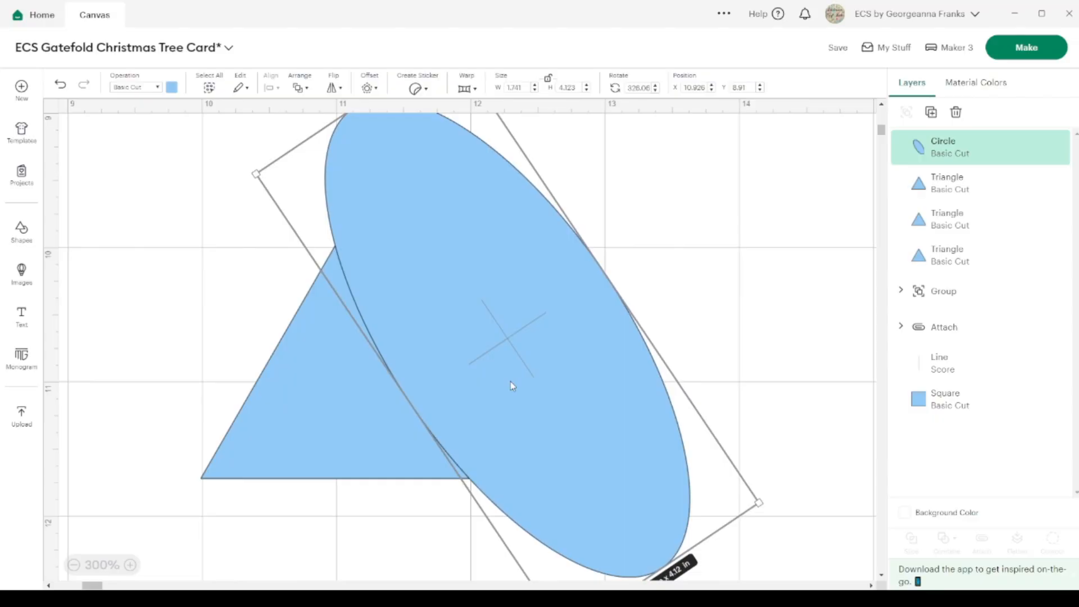
# Slice the lower triangle with the oval and pull the cut oval and one sliver away from it
pyautogui.keyDown('shift'); pyautogui.click(345, 415); pyautogui.keyUp('shift')
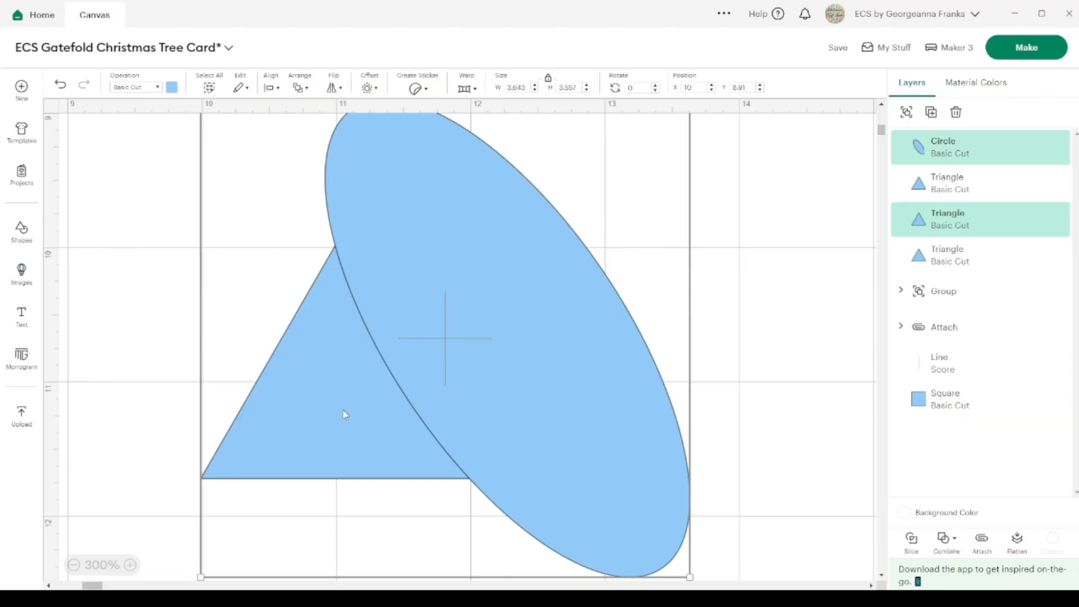
pyautogui.click(912, 538)
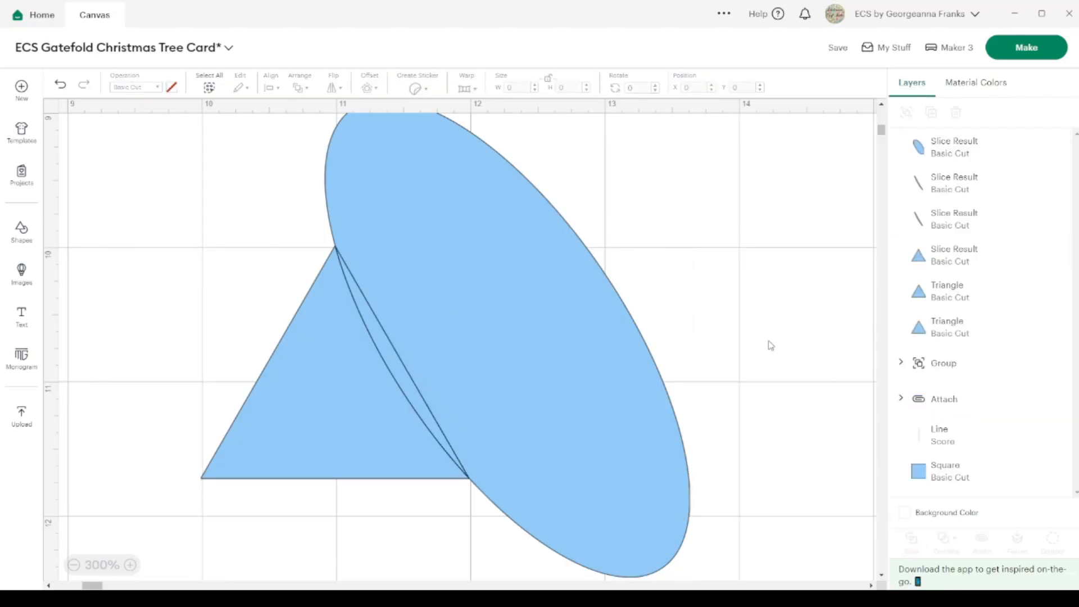
pyautogui.moveTo(535, 364); pyautogui.dragTo(714, 344)
pyautogui.moveTo(400, 366); pyautogui.dragTo(605, 354)
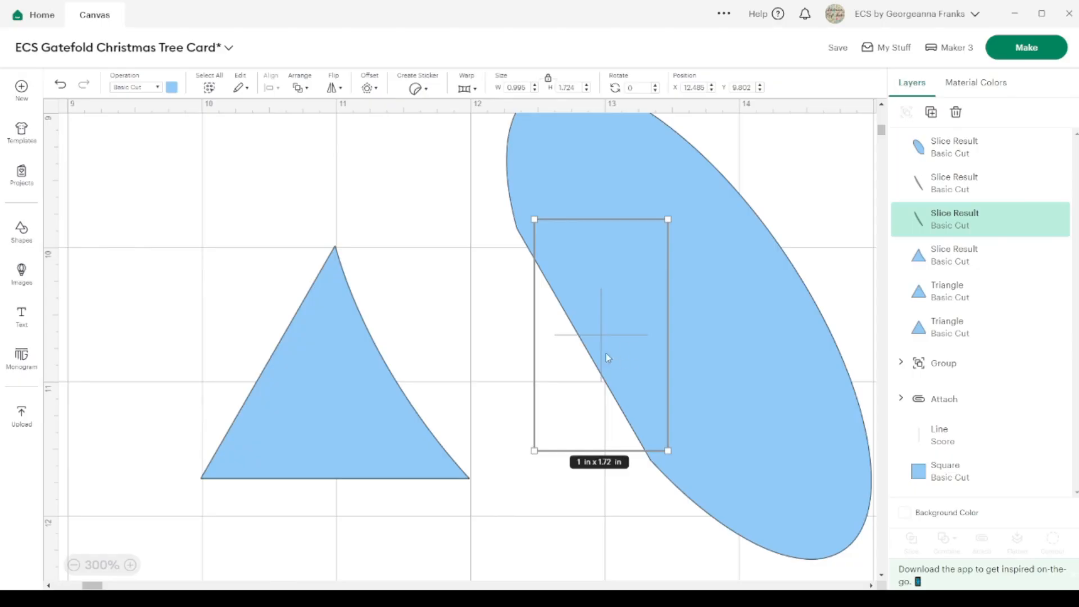
# Delete the oval and two slivers left by the slice, and place the curved triangle at about X 10.55 in, Y 9.97 in
pyautogui.click(467, 194)
pyautogui.moveTo(565, 251); pyautogui.dragTo(685, 331)
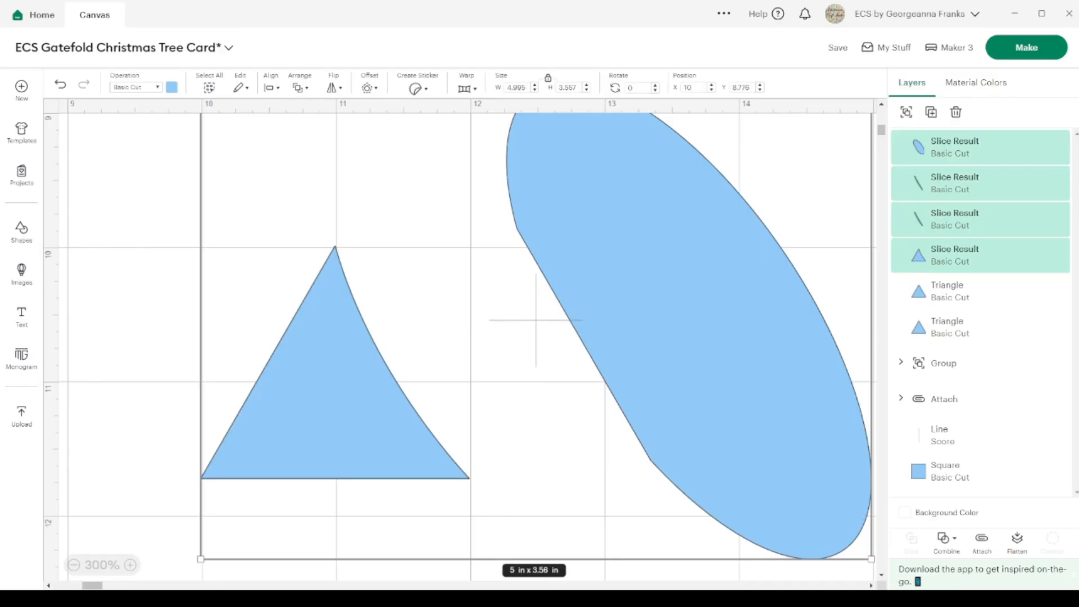
pyautogui.click(180, 428)
pyautogui.moveTo(330, 437); pyautogui.dragTo(79, 448)
pyautogui.moveTo(650, 556); pyautogui.dragTo(649, 585)
pyautogui.press('Delete')
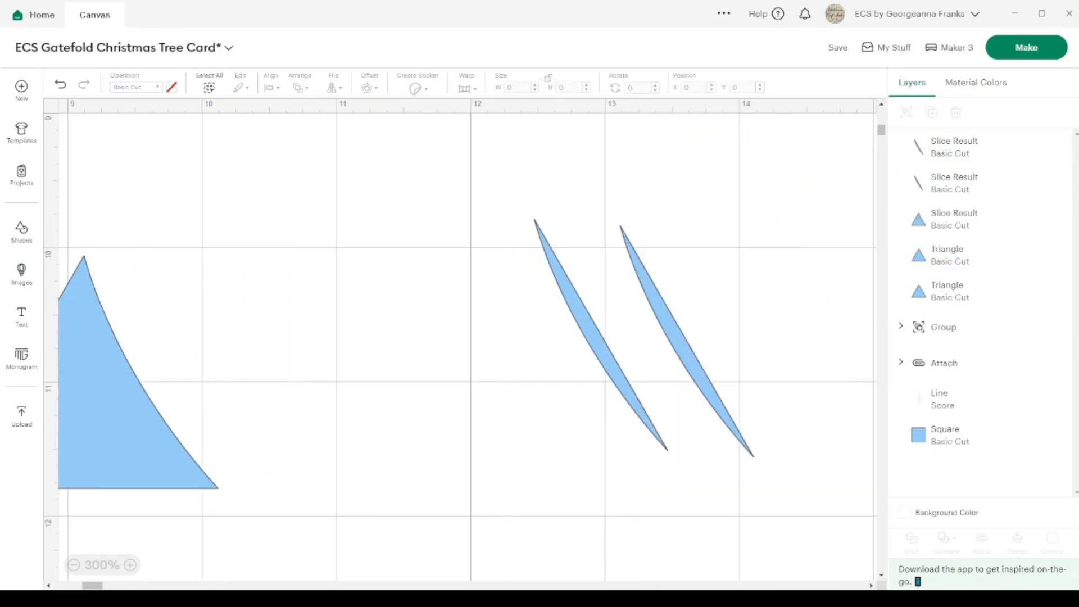
pyautogui.moveTo(769, 478); pyautogui.dragTo(544, 378)
pyautogui.press('Delete')
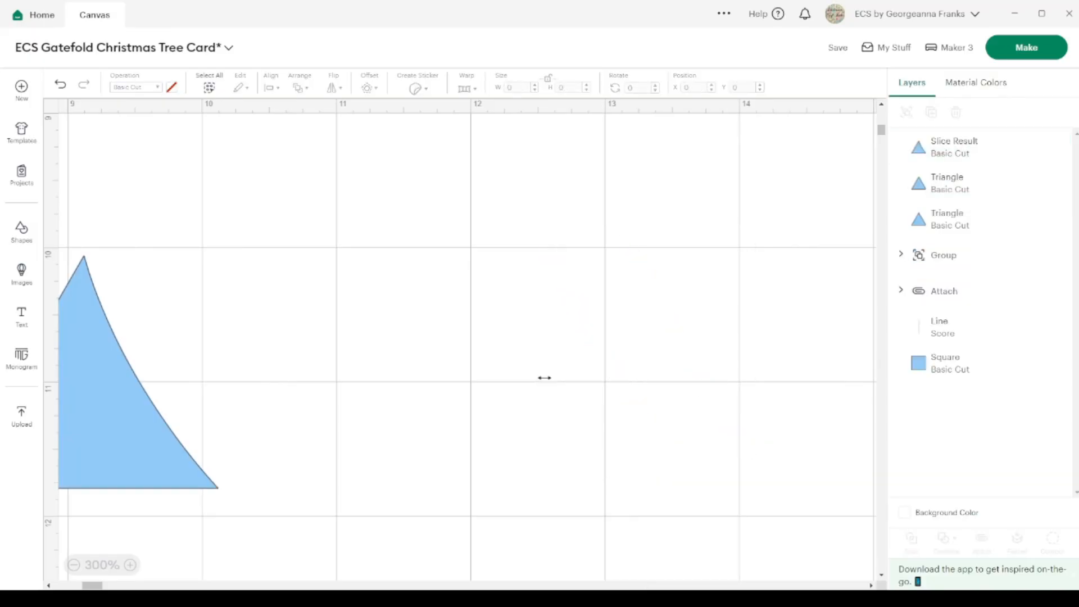
pyautogui.moveTo(119, 378); pyautogui.dragTo(447, 368)
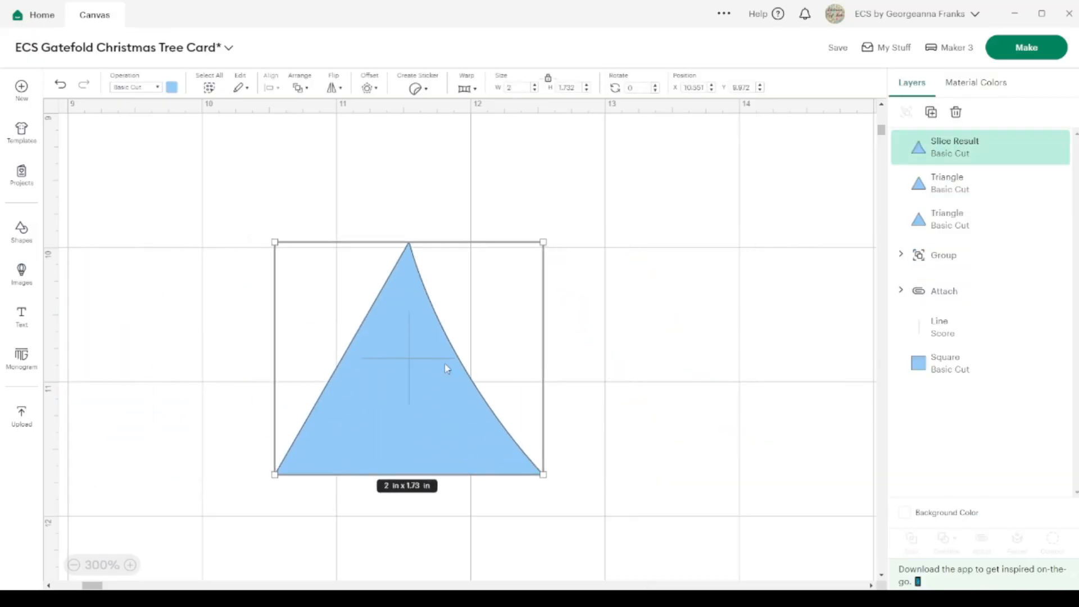
# Move the straight-sided triangle directly above the curved one, to about X 10.59 in, Y 7.63 in
pyautogui.scroll(10, 450, 393)
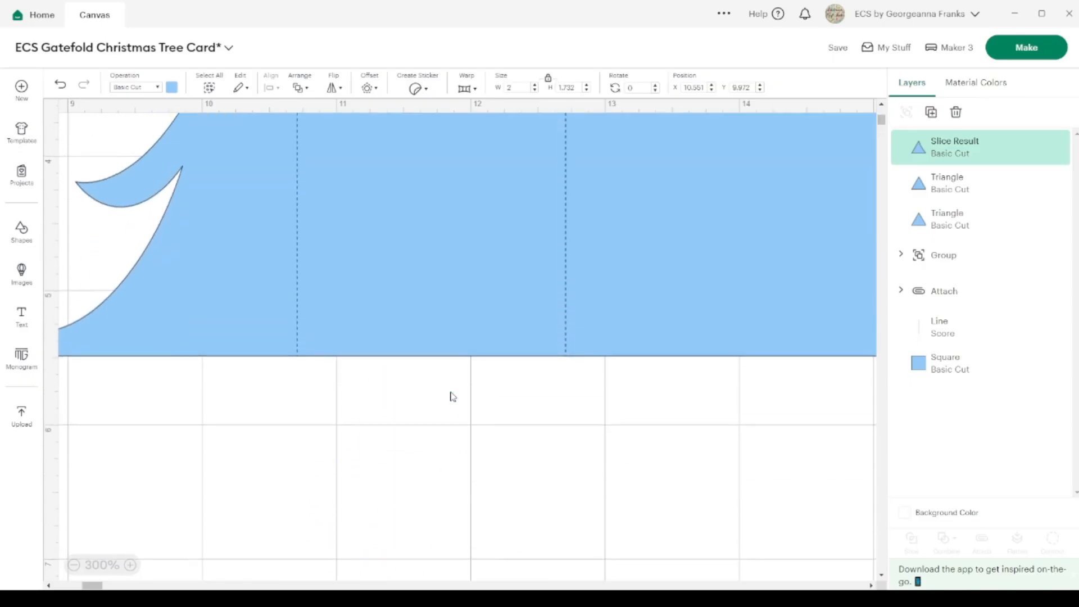
pyautogui.scroll(-10, 453, 396)
pyautogui.hscroll(-5, 453, 396)
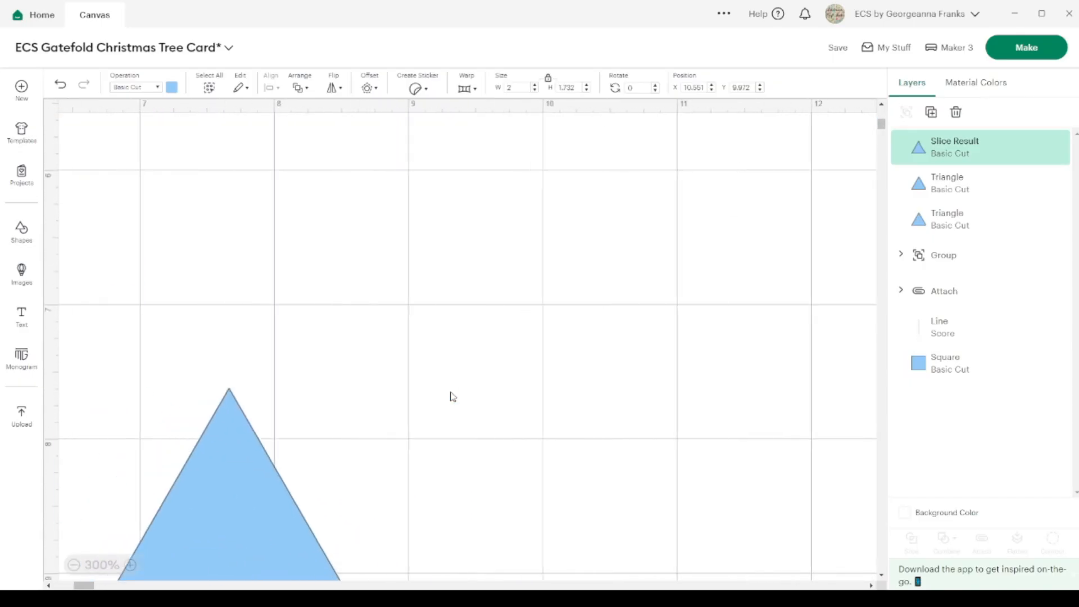
pyautogui.click(74, 564)
pyautogui.click(73, 564)
pyautogui.click(74, 565)
pyautogui.scroll(5, 268, 302)
pyautogui.scroll(1, 268, 302)
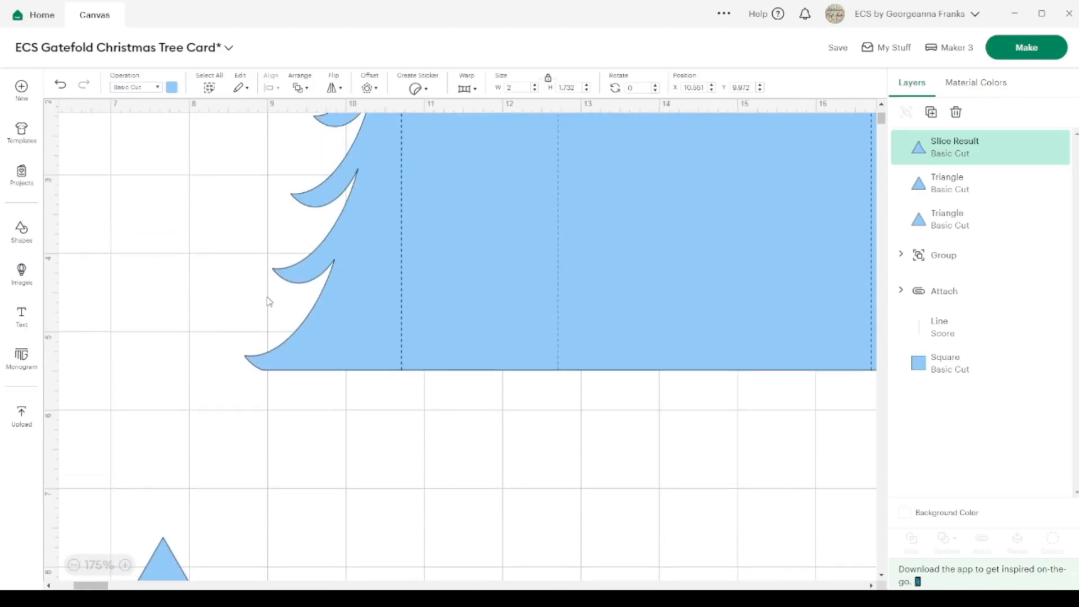
pyautogui.click(74, 564)
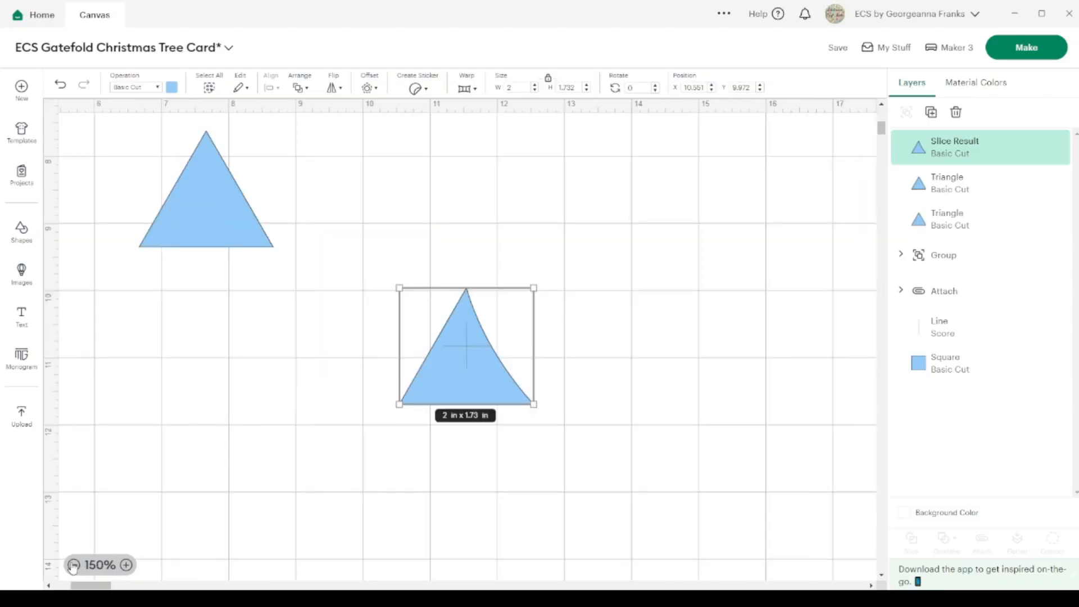
pyautogui.scroll(3, 268, 294)
pyautogui.moveTo(234, 344); pyautogui.dragTo(499, 339)
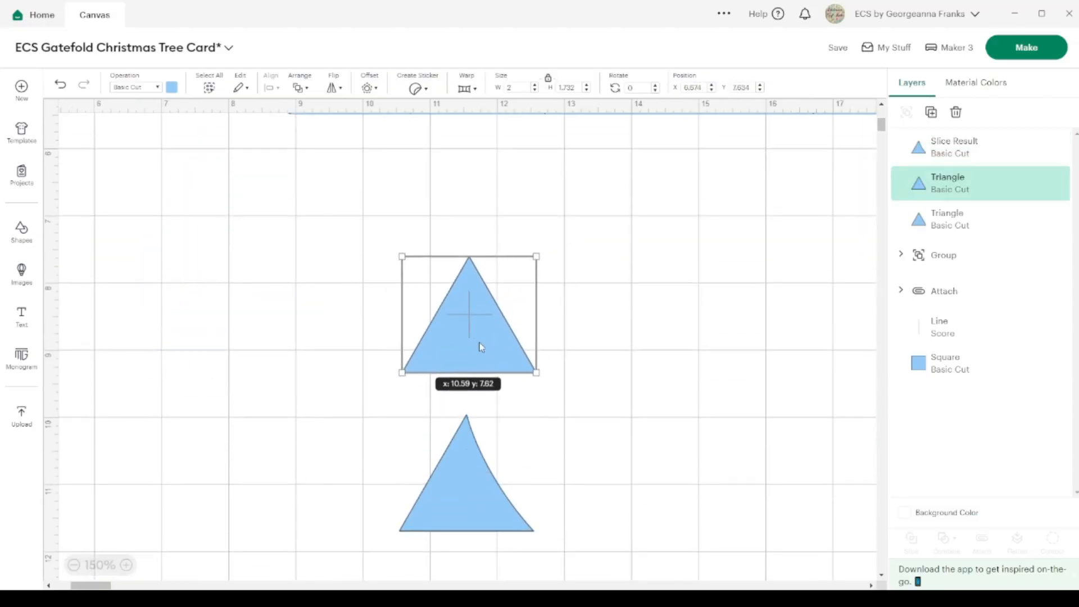
# Add three 2 in circles to the canvas from the basic shapes
pyautogui.hscroll(-6, 144, 337)
pyautogui.scroll(7, 147, 338)
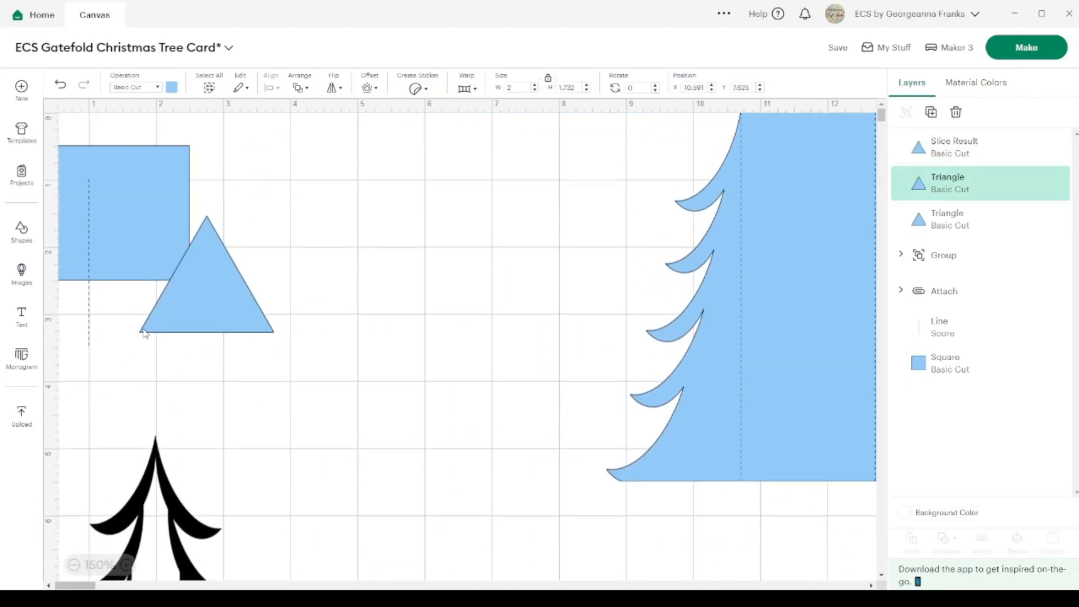
pyautogui.scroll(-9, 149, 330)
pyautogui.hscroll(6, 68, 287)
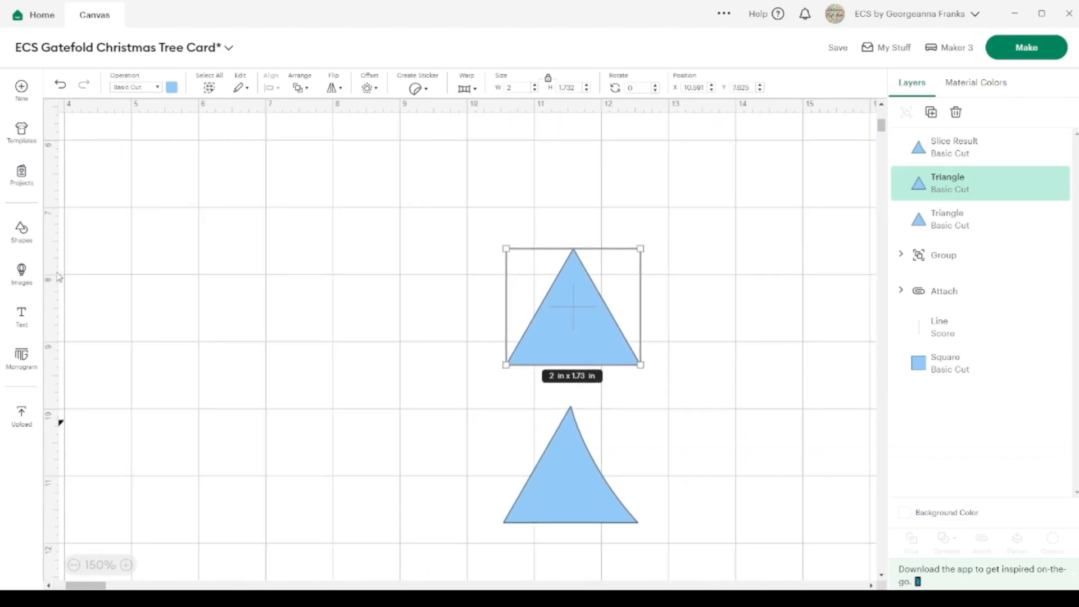
pyautogui.click(25, 237)
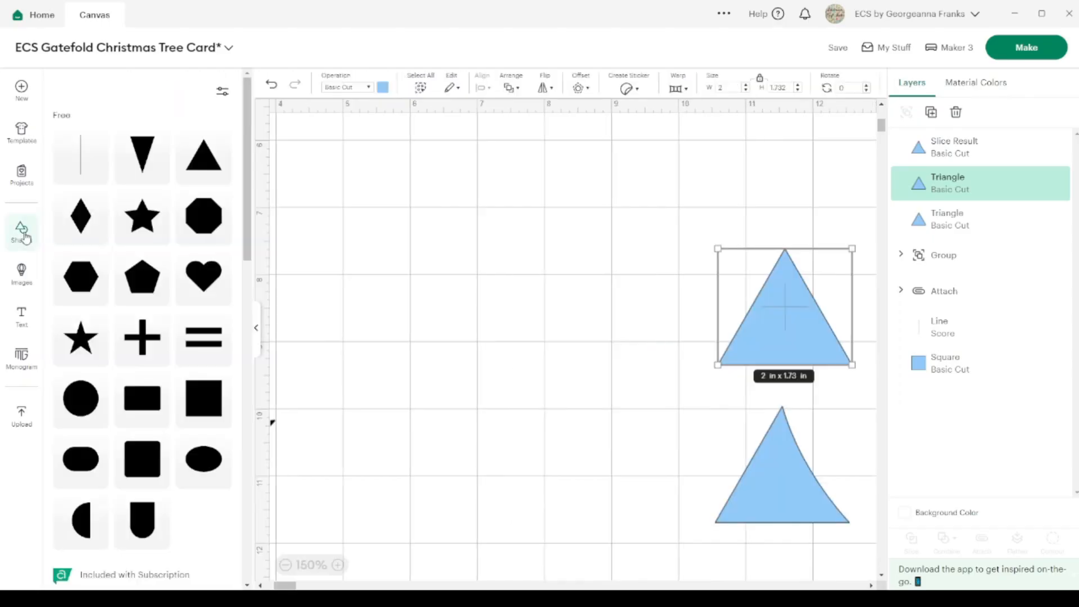
pyautogui.click(80, 405)
pyautogui.click(83, 408)
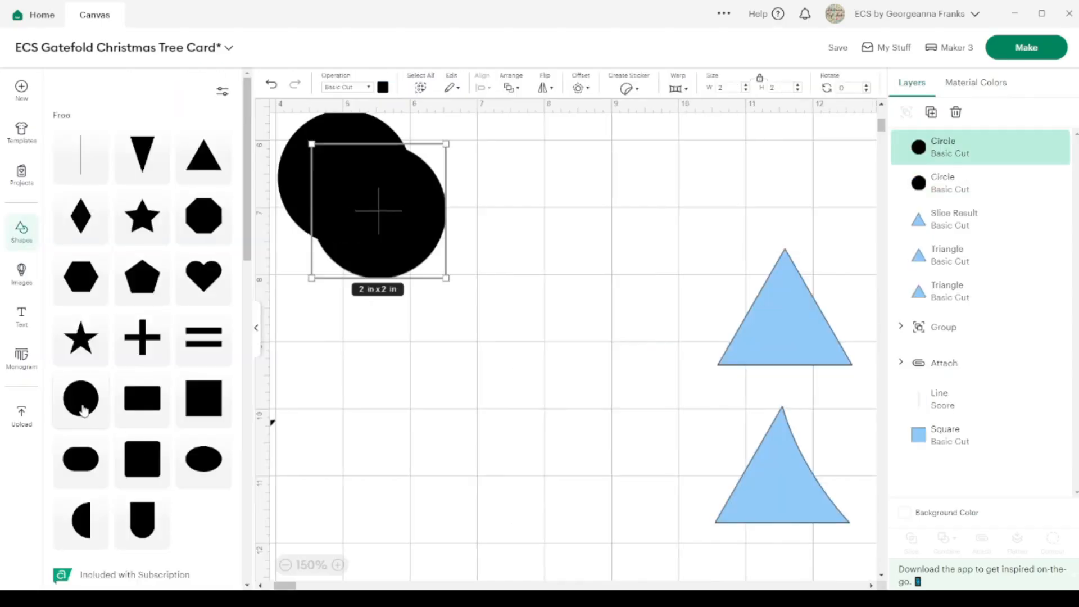
pyautogui.click(82, 408)
pyautogui.click(256, 328)
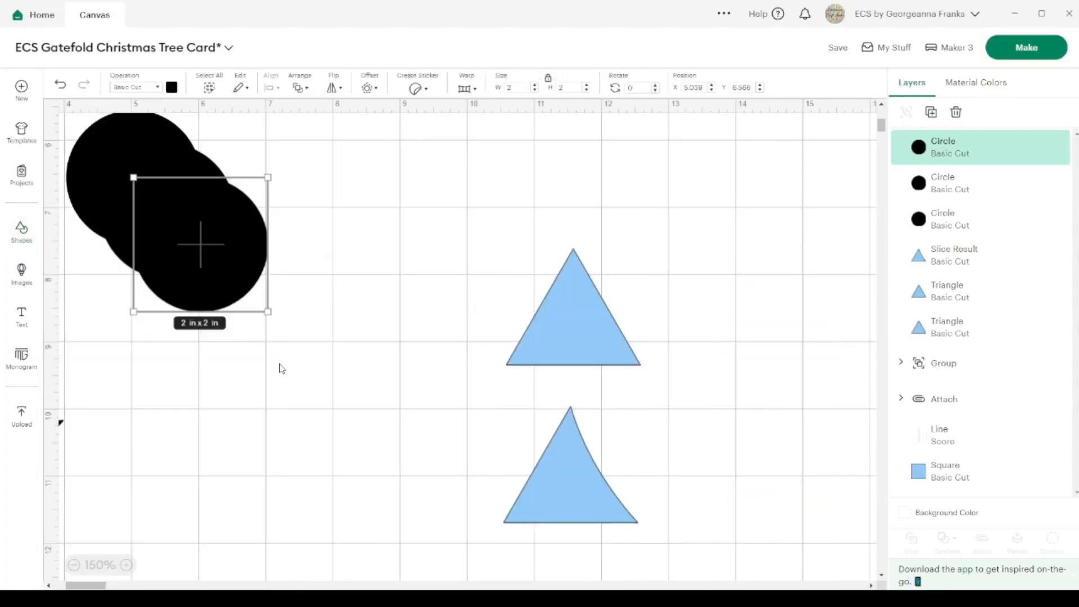
# Recolor the three new circles light blue to match the card base
pyautogui.click(73, 566)
pyautogui.click(74, 566)
pyautogui.click(74, 566)
pyautogui.scroll(2, 236, 455)
pyautogui.moveTo(296, 410); pyautogui.dragTo(251, 355)
pyautogui.moveTo(274, 429); pyautogui.dragTo(221, 307)
pyautogui.click(171, 87)
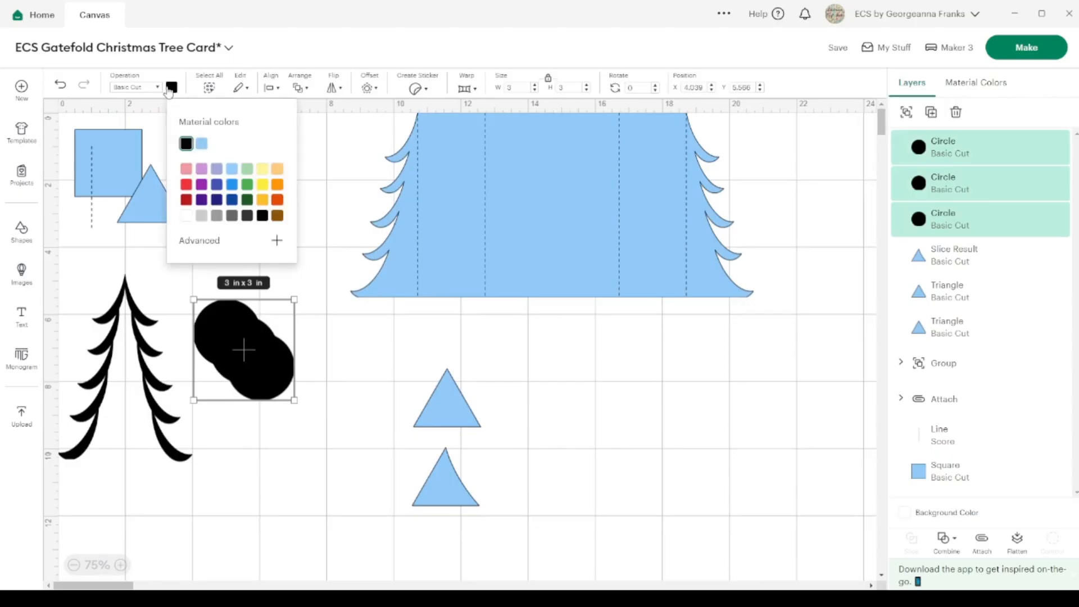
pyautogui.click(206, 155)
pyautogui.click(251, 472)
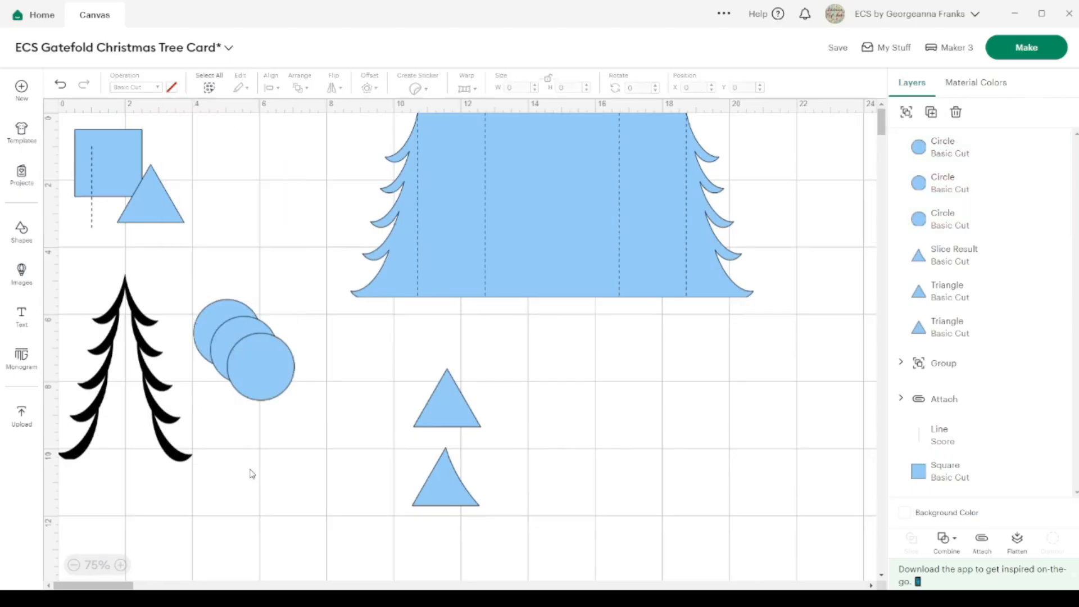
# Spread the circles out, placing one over the square and another at about X 5.45 in, Y 5.64 in
pyautogui.moveTo(251, 368); pyautogui.dragTo(107, 164)
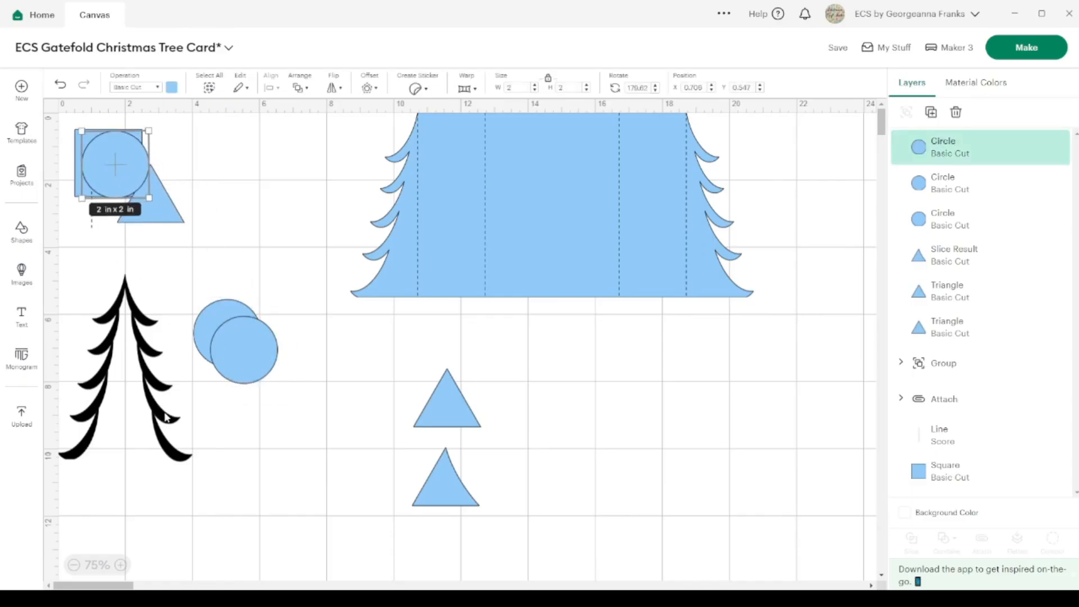
pyautogui.moveTo(239, 362); pyautogui.dragTo(270, 348)
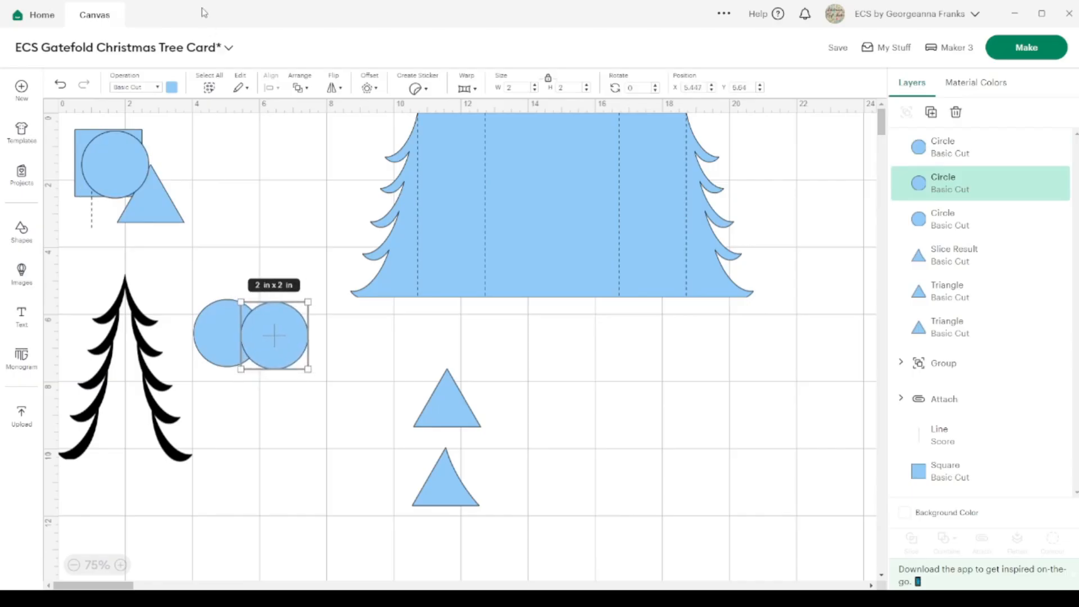
# Recolor the front circle black and stretch it freely into an oval about 2 in wide and 3.41 in high
pyautogui.click(172, 87)
pyautogui.click(186, 144)
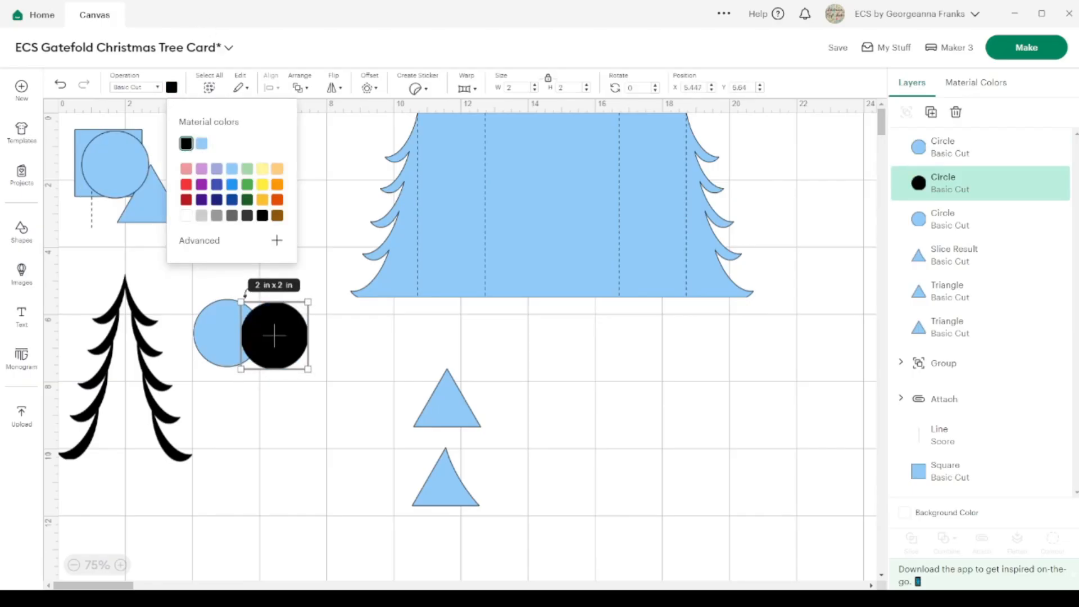
pyautogui.click(548, 80)
pyautogui.moveTo(266, 302); pyautogui.dragTo(266, 254)
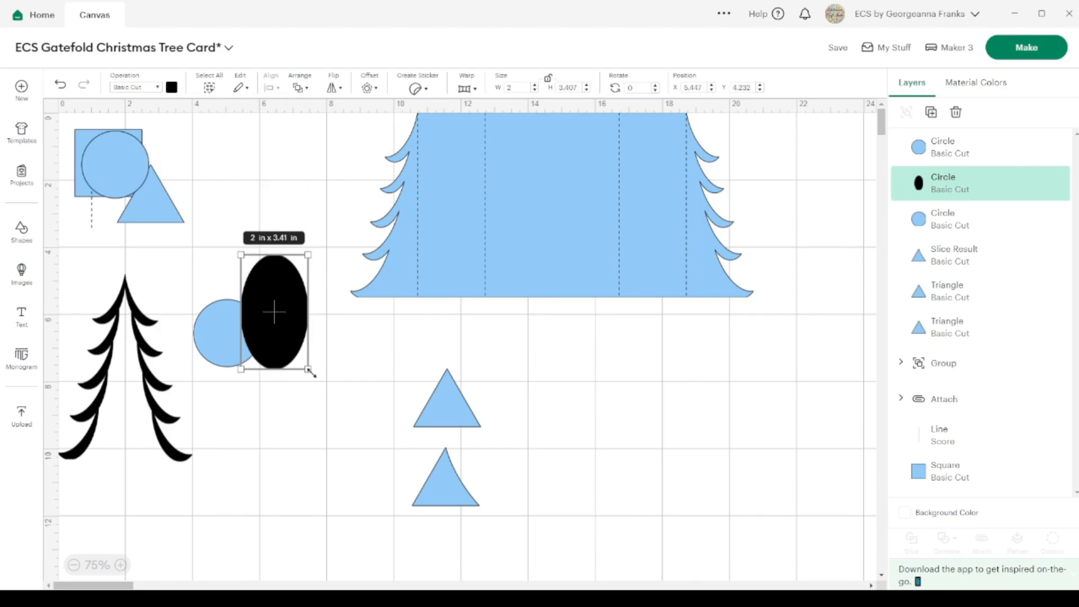
# Rotate the black oval to about 240.5° and lay it over the upper part of the blue circle
pyautogui.moveTo(315, 380); pyautogui.dragTo(356, 235)
pyautogui.moveTo(274, 312); pyautogui.dragTo(226, 316)
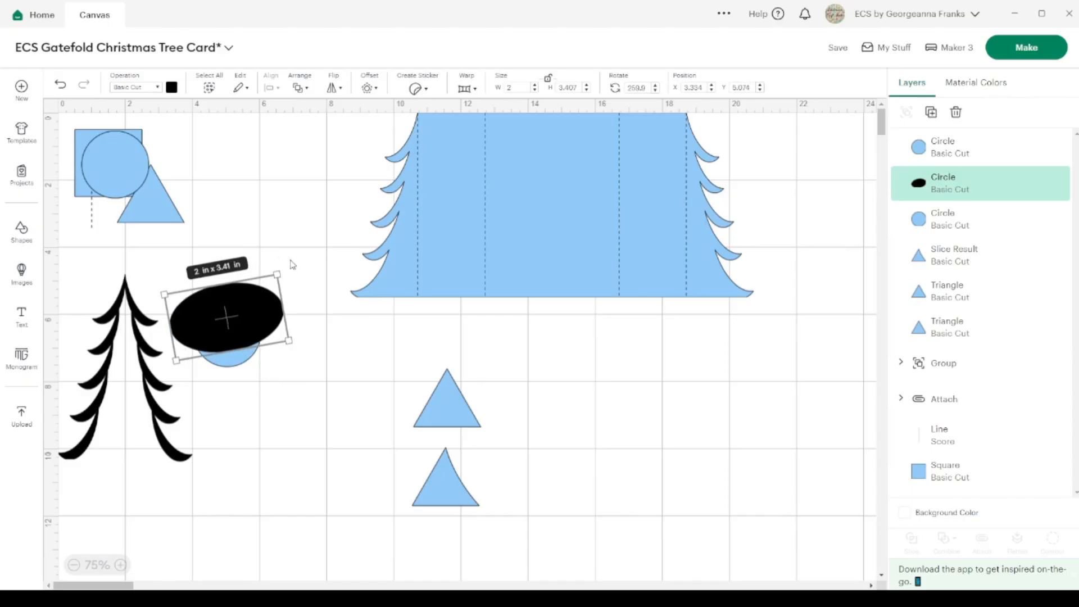
pyautogui.moveTo(284, 263); pyautogui.dragTo(266, 243)
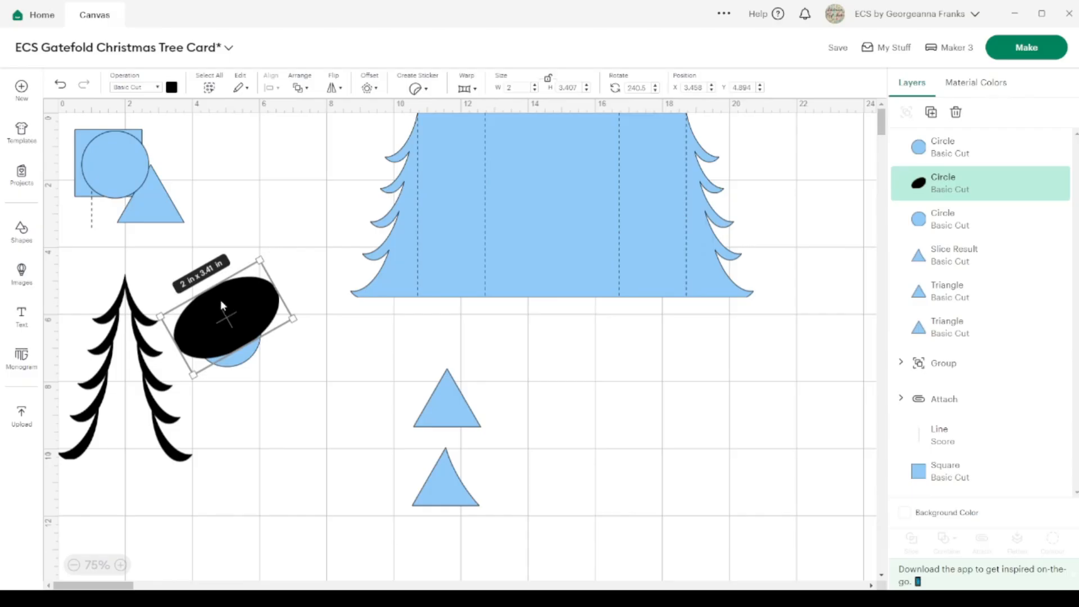
pyautogui.moveTo(222, 317); pyautogui.dragTo(222, 317)
# Slice the blue circle with the overlapping black oval
pyautogui.click(296, 404)
pyautogui.moveTo(296, 404); pyautogui.dragTo(235, 291)
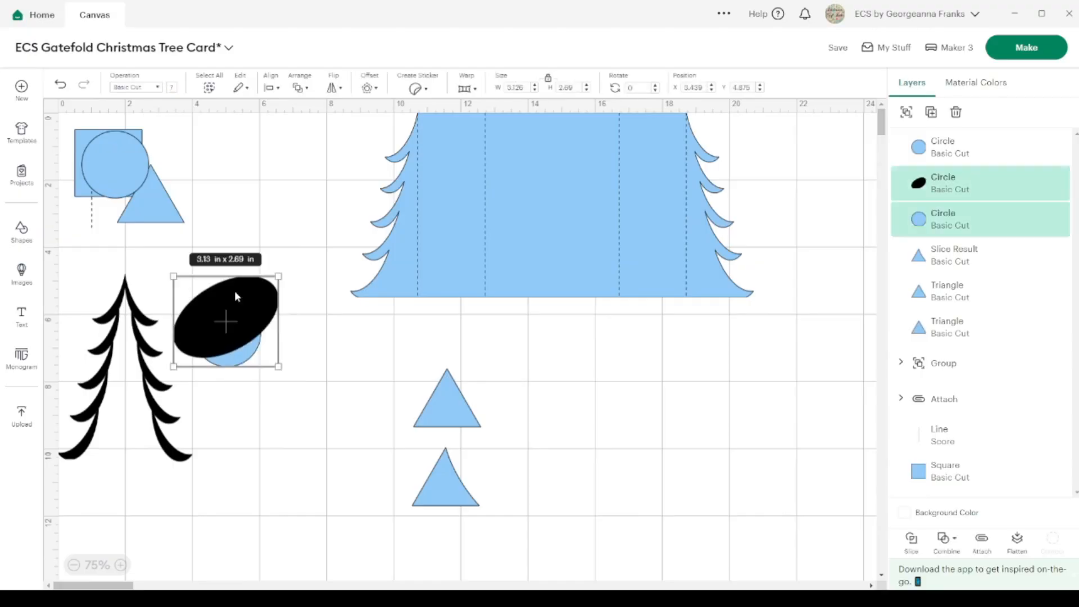
pyautogui.click(911, 541)
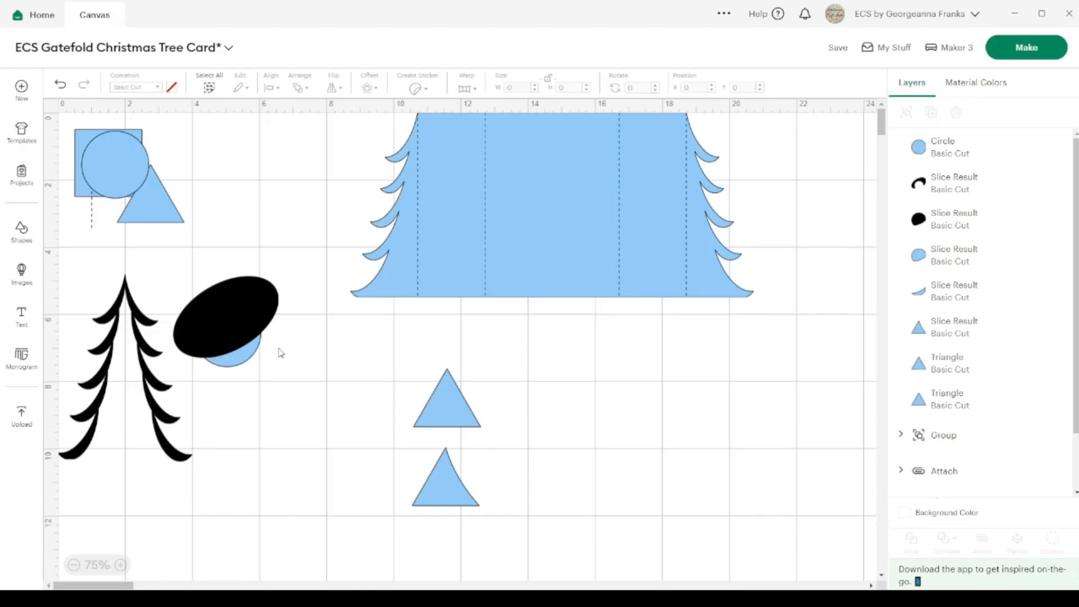
# Delete the leftover slice pieces except the blue crescent, and place it beside the black tree at about X 3.59 in, Y 6.48 in
pyautogui.moveTo(222, 309); pyautogui.dragTo(272, 508)
pyautogui.moveTo(240, 332); pyautogui.dragTo(270, 510)
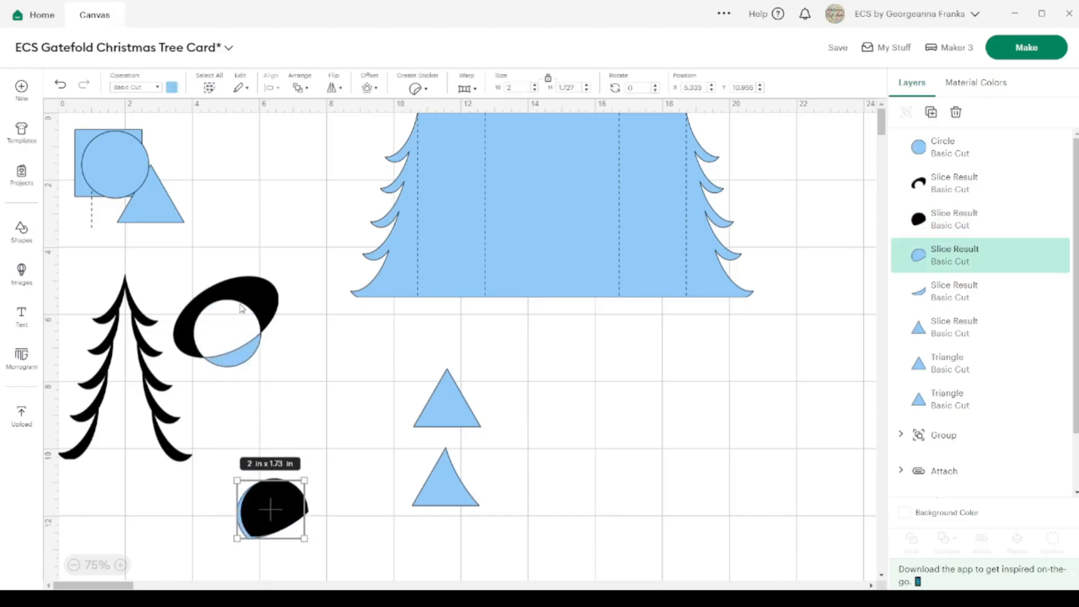
pyautogui.moveTo(247, 289); pyautogui.dragTo(298, 532)
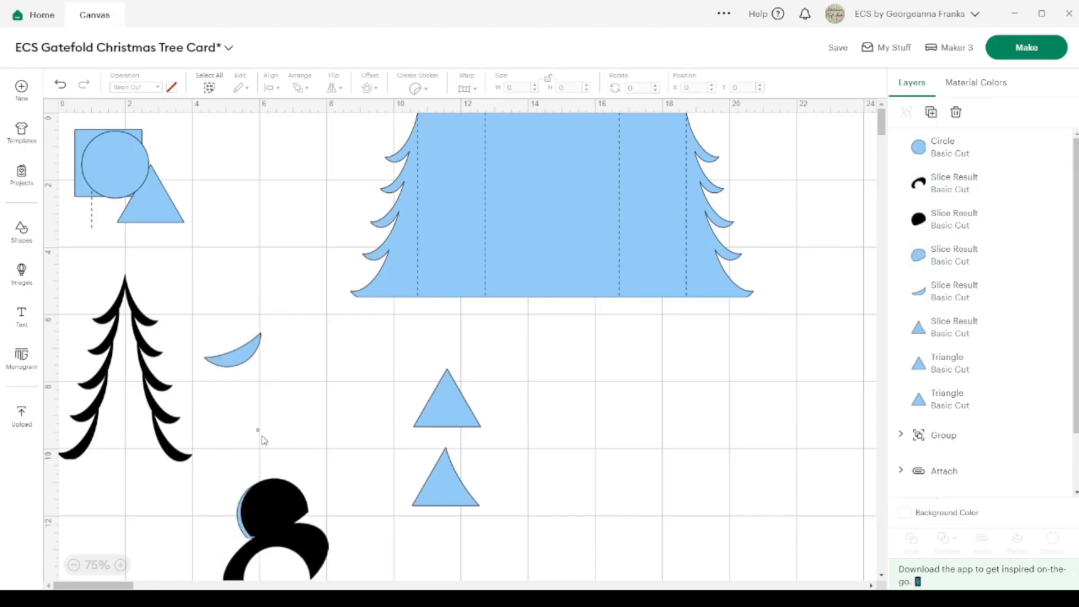
pyautogui.moveTo(260, 436); pyautogui.dragTo(298, 574)
pyautogui.press('Delete')
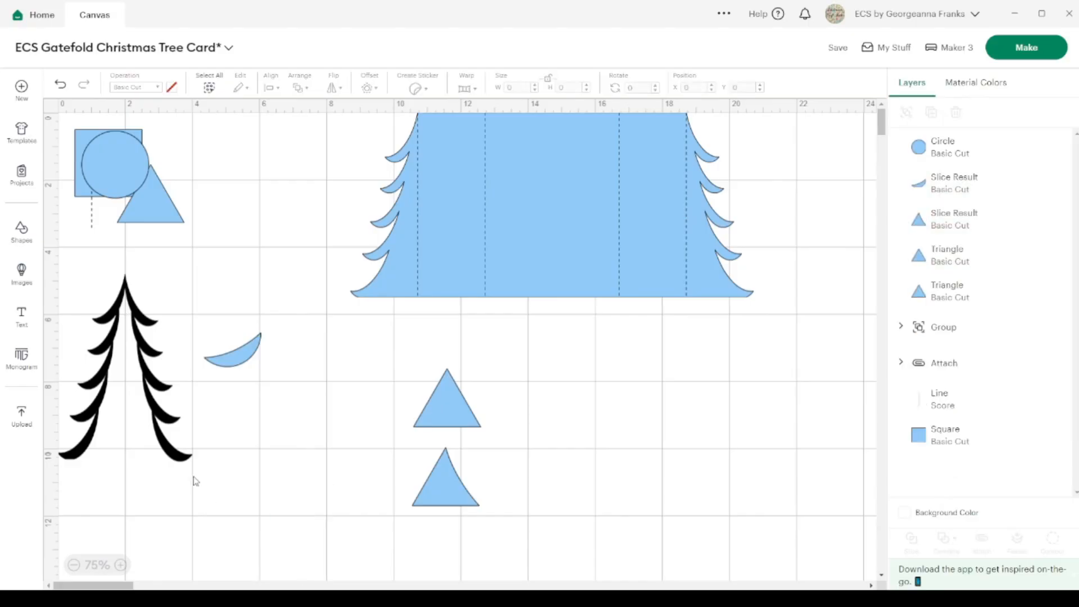
pyautogui.moveTo(246, 360); pyautogui.dragTo(224, 351)
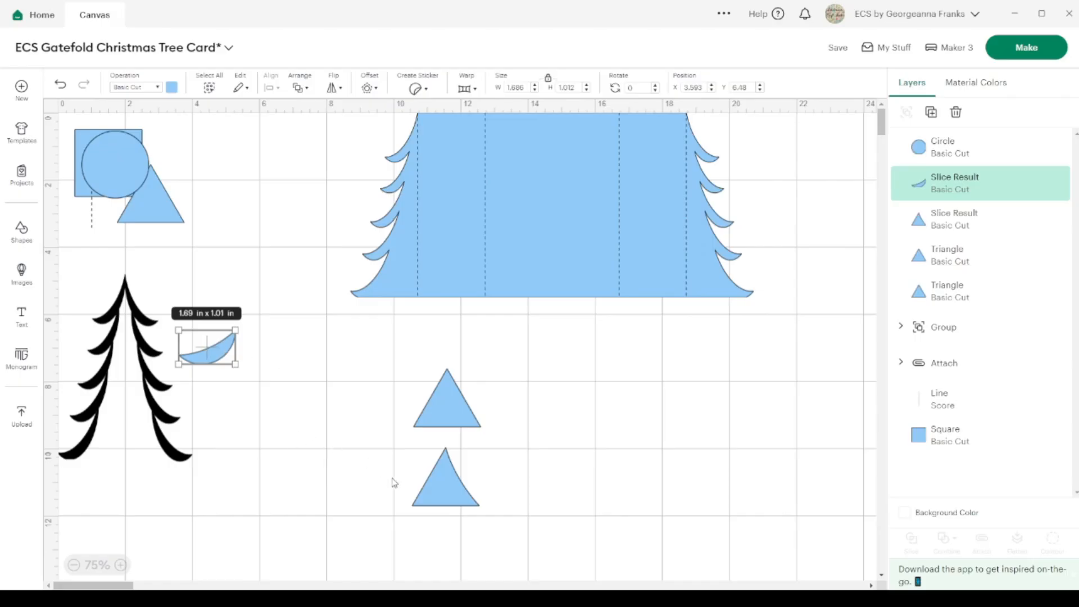
# Move the curved triangle aside, then duplicate the straight-sided triangle and enlarge the copy to about 2.56 x 2.21 in over the original's lower part
pyautogui.moveTo(455, 499); pyautogui.dragTo(660, 423)
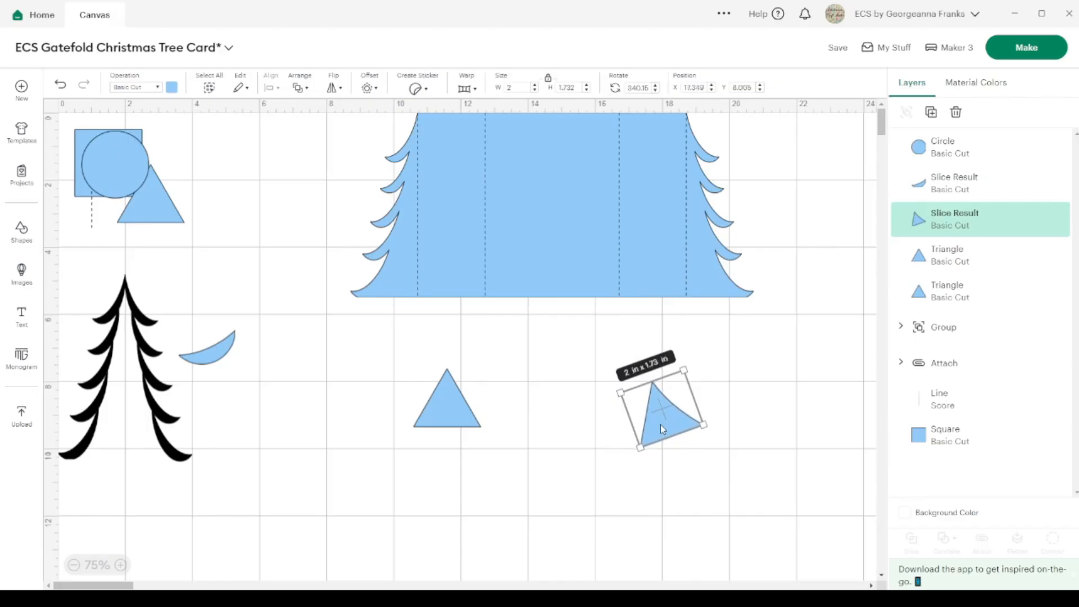
pyautogui.click(444, 422)
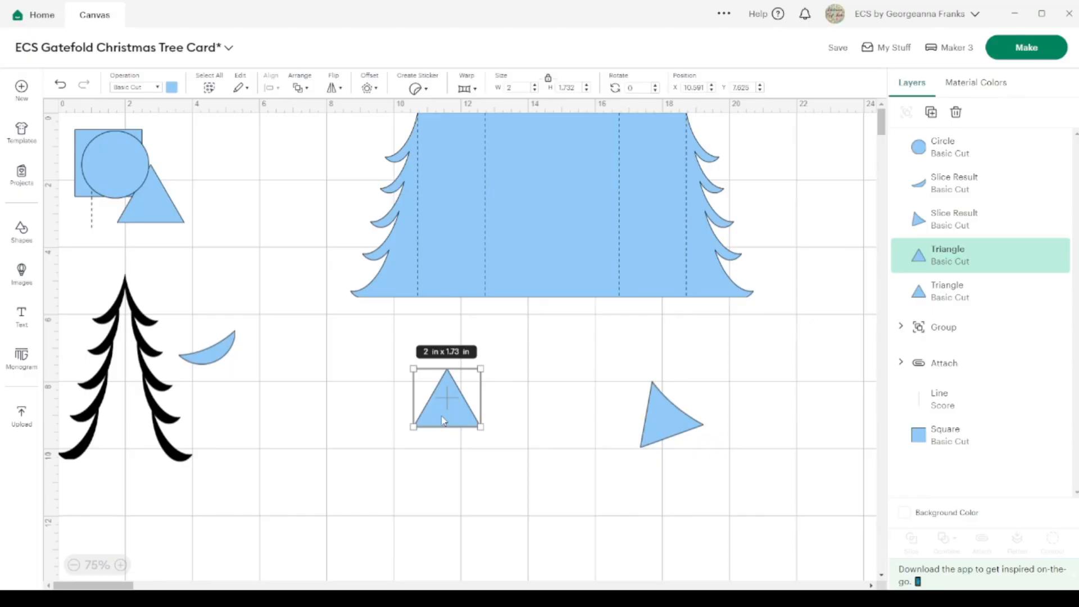
pyautogui.click(932, 113)
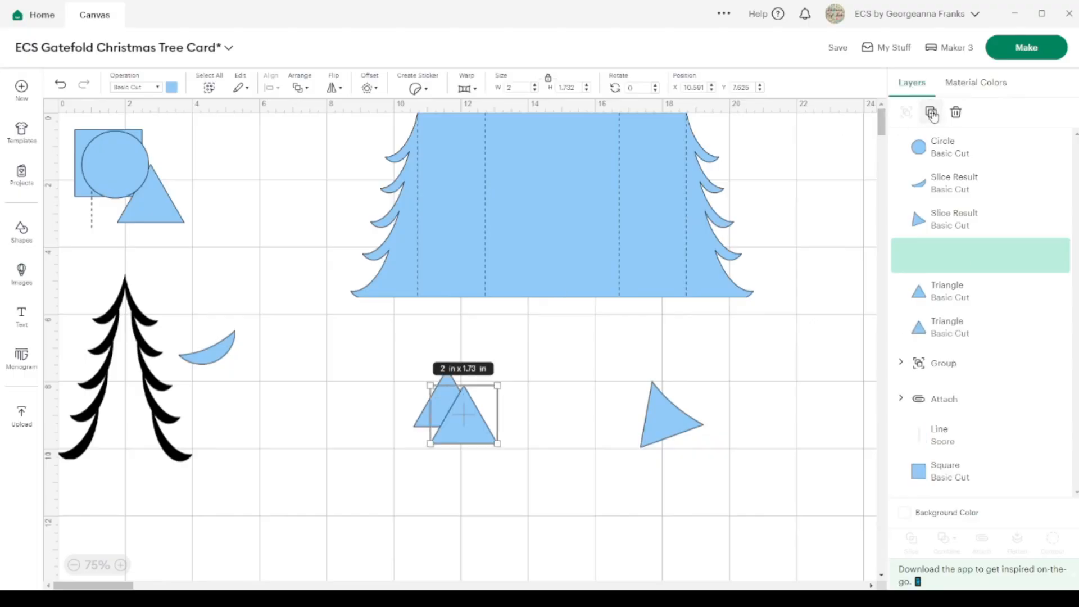
pyautogui.moveTo(496, 386); pyautogui.dragTo(515, 369)
pyautogui.moveTo(464, 433); pyautogui.dragTo(442, 437)
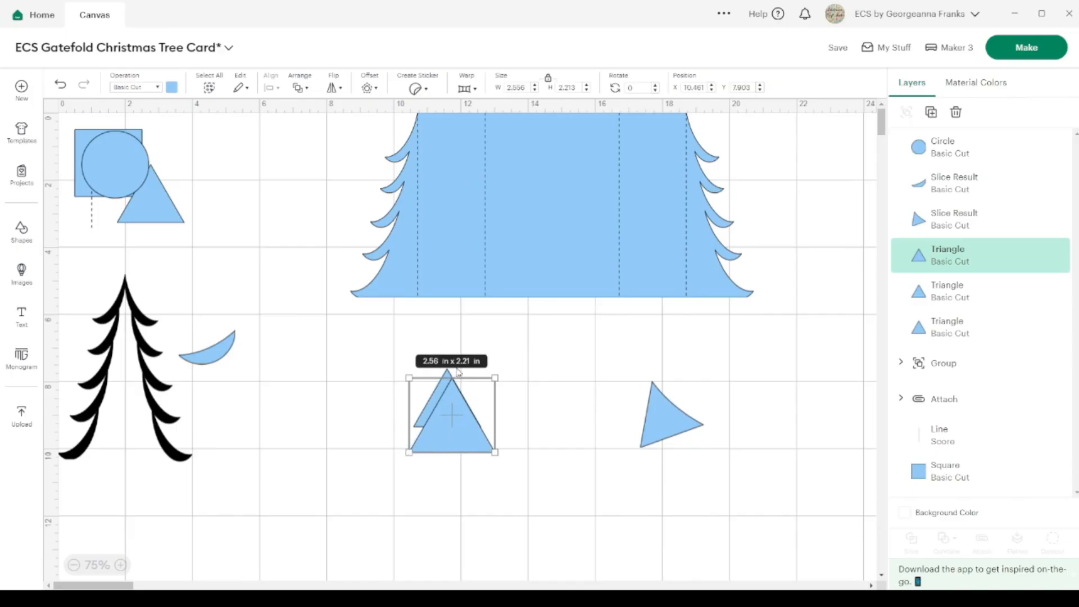
# Reduce only the larger triangle's height to about 1.75 in and position it at about X 10.37 in, Y 8.37 in
pyautogui.click(548, 78)
pyautogui.moveTo(453, 377); pyautogui.dragTo(453, 393)
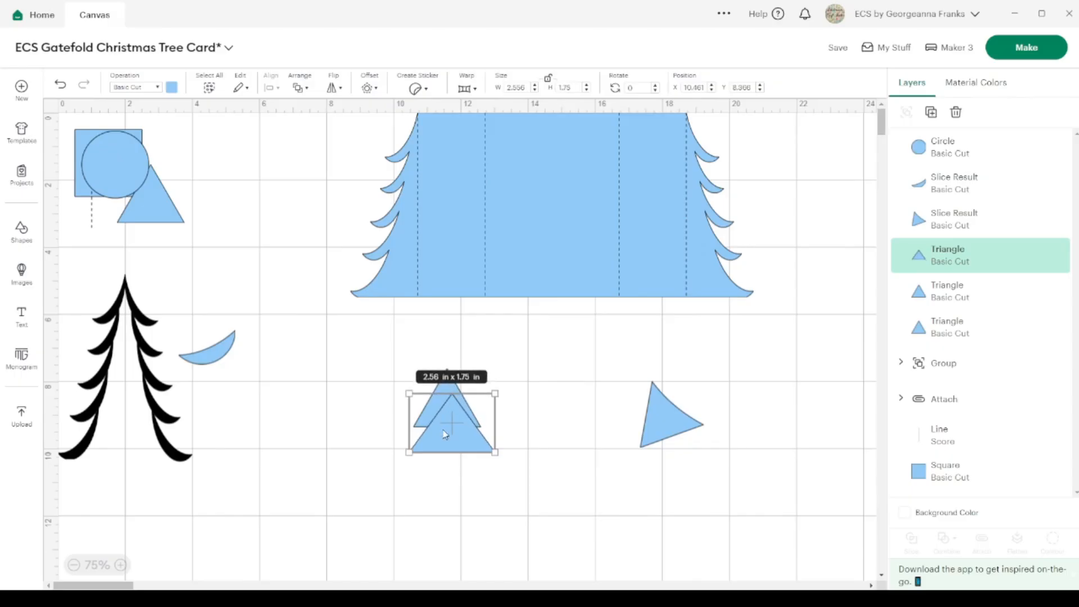
pyautogui.moveTo(440, 433); pyautogui.dragTo(441, 435)
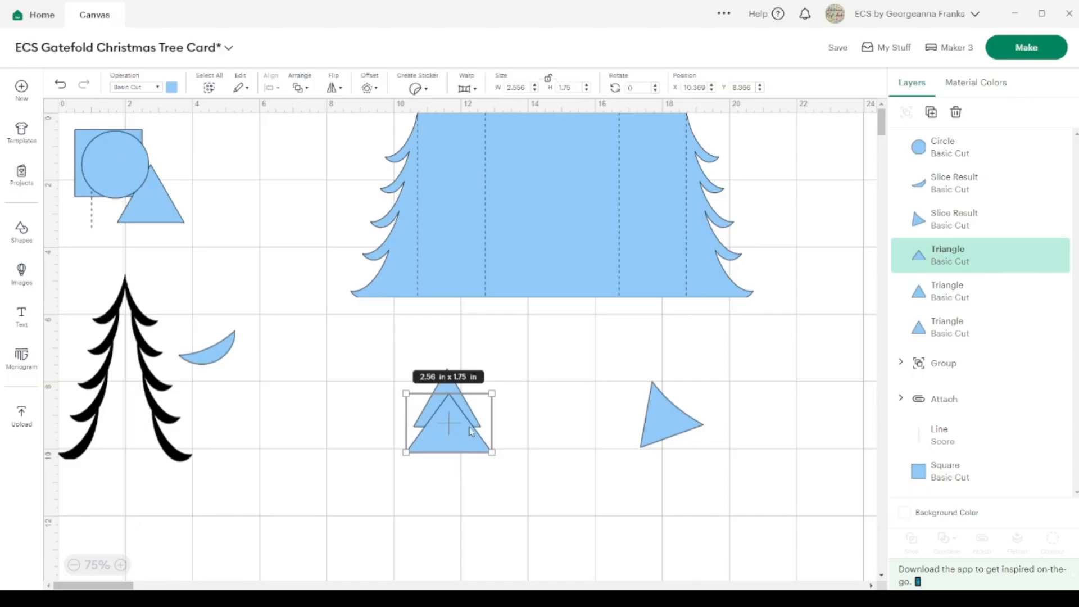
# Duplicate the two stacked triangles, widen the copied pair to about 3.43 in overall and overlap it below the originals as the lower tiers
pyautogui.click(125, 565)
pyautogui.click(127, 565)
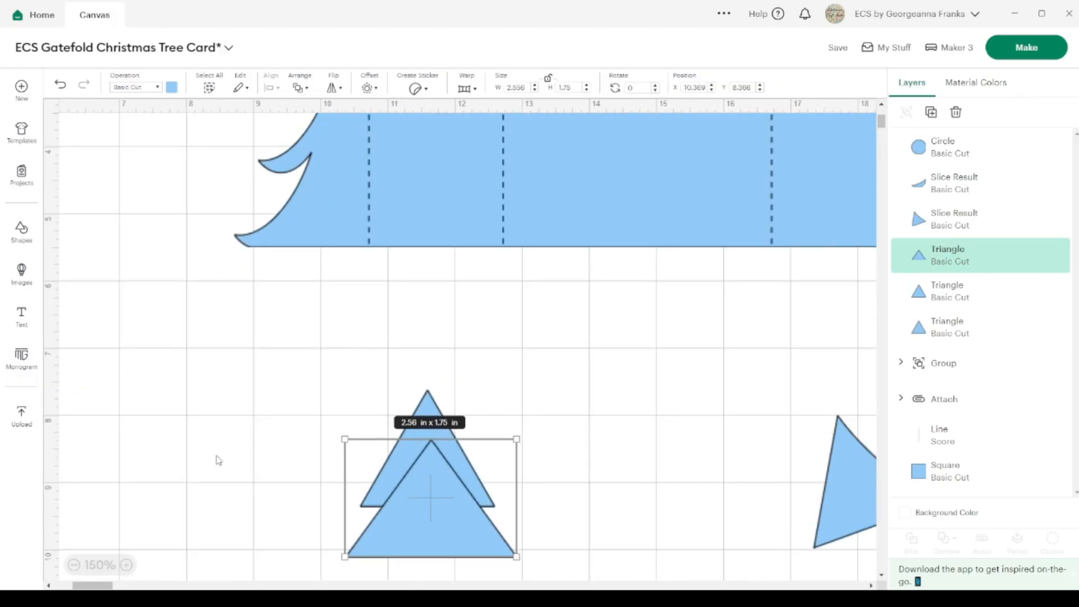
pyautogui.scroll(-5, 303, 416)
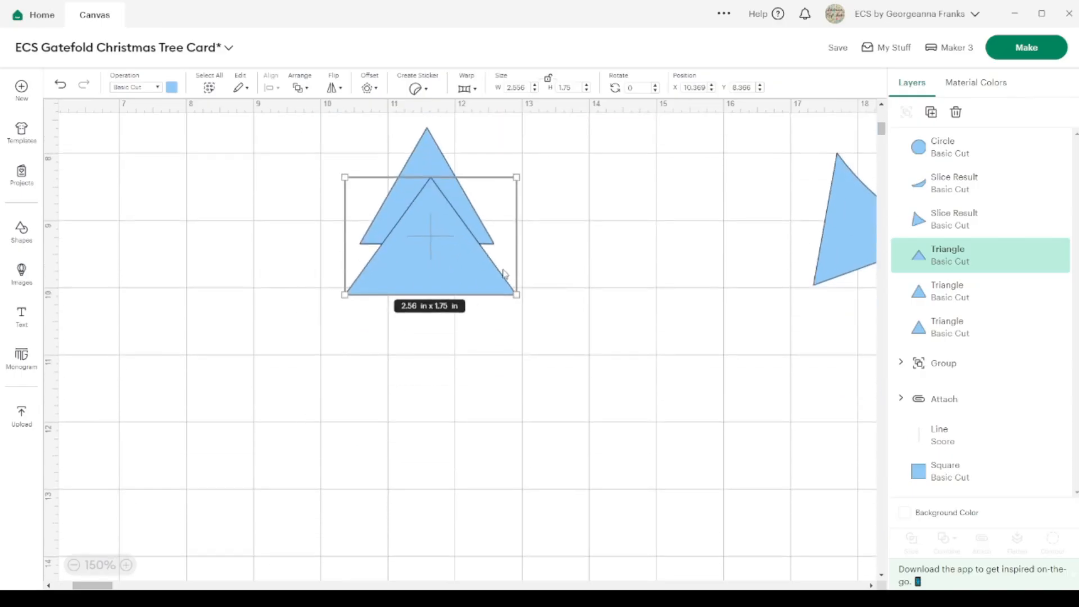
pyautogui.moveTo(472, 331); pyautogui.dragTo(431, 139)
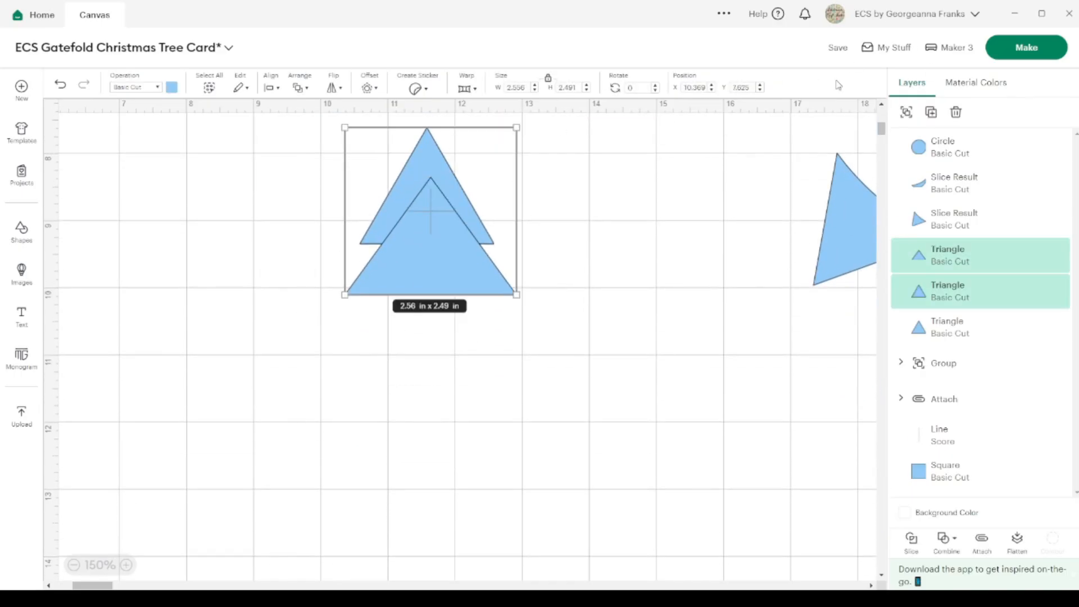
pyautogui.click(931, 112)
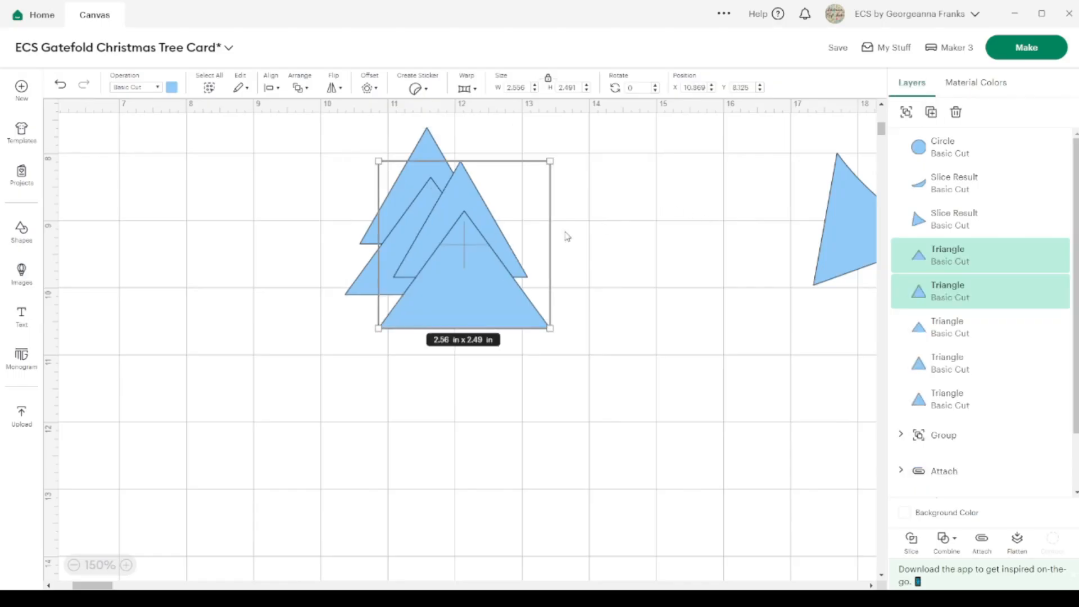
pyautogui.moveTo(474, 228); pyautogui.dragTo(440, 328)
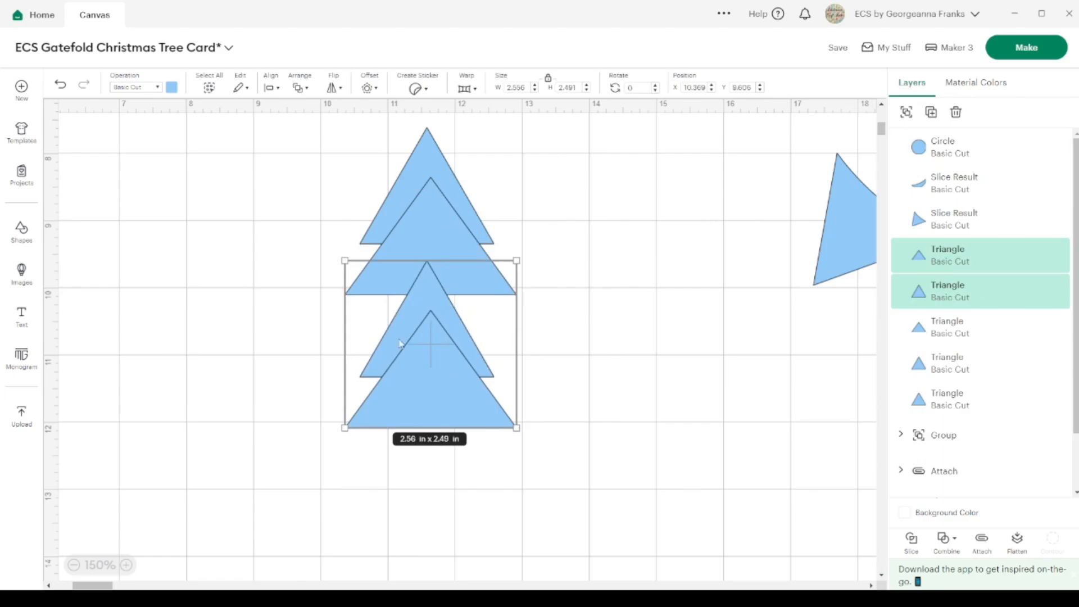
pyautogui.moveTo(342, 344); pyautogui.dragTo(286, 344)
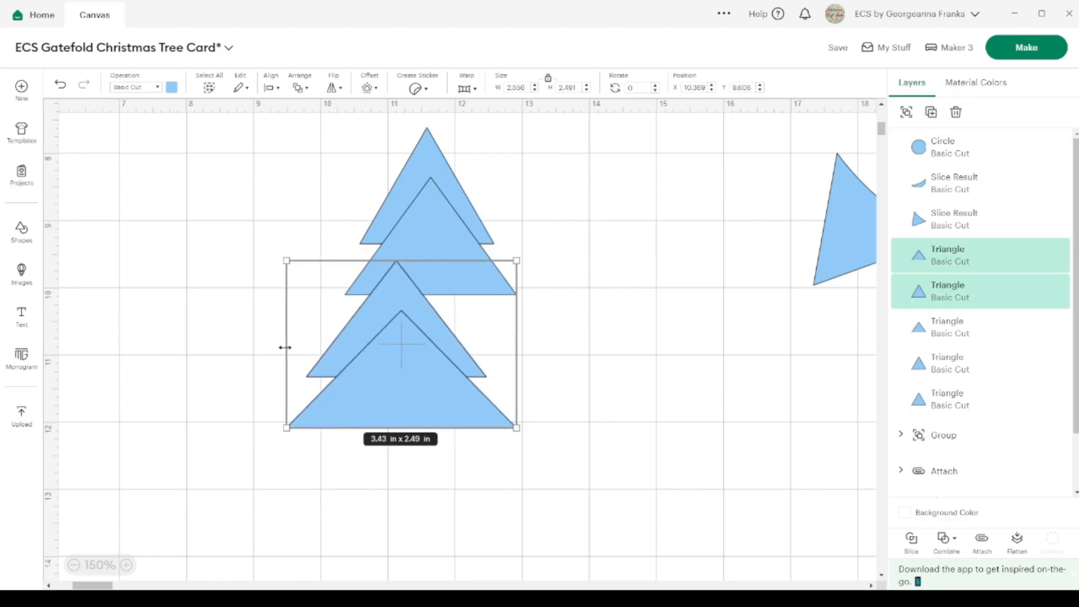
pyautogui.moveTo(409, 361); pyautogui.dragTo(435, 329)
pyautogui.click(732, 205)
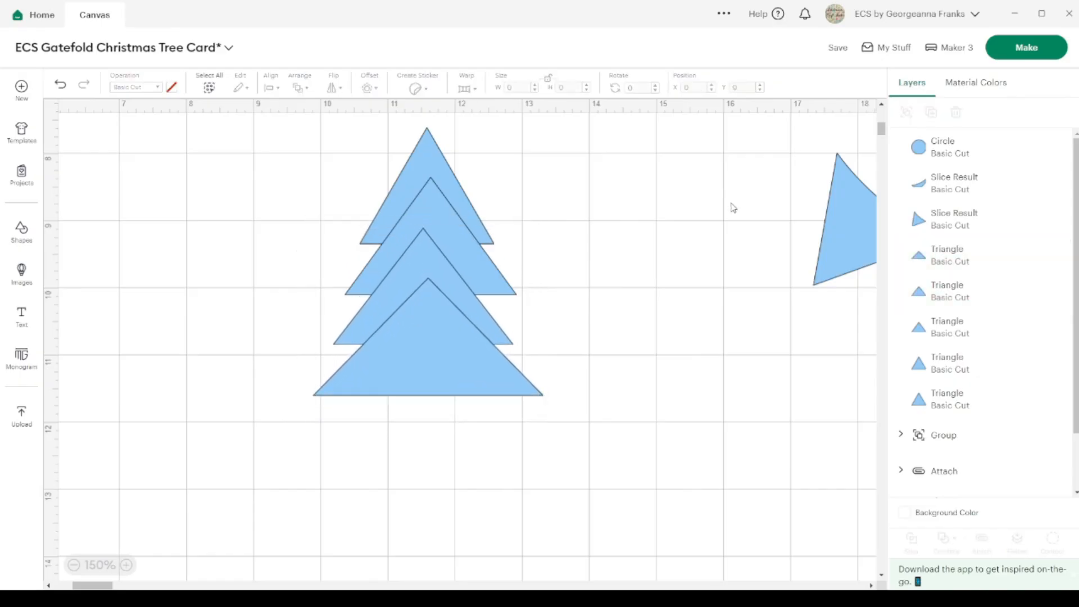
# Set the lowest triangle aside, widen the third-tier triangle to about 3.16 in and reposition it at about X 9.8 in, Y 9.29 in
pyautogui.moveTo(467, 378); pyautogui.dragTo(599, 488)
pyautogui.moveTo(447, 336)
pyautogui.mouseDown()
pyautogui.moveTo(418, 346)
pyautogui.moveTo(422, 370)
pyautogui.moveTo(439, 336)
pyautogui.mouseUp()
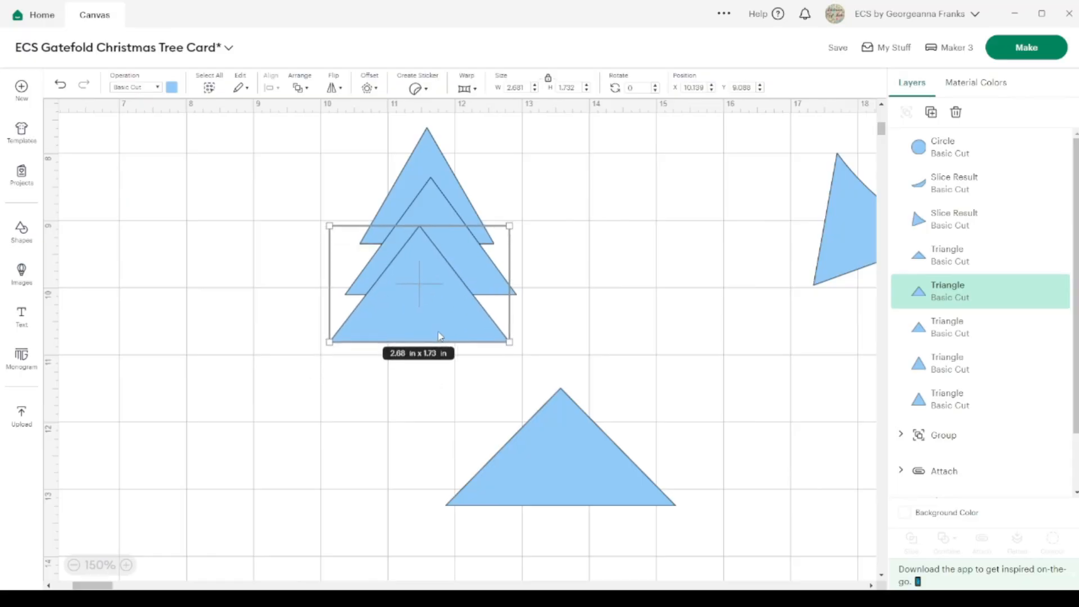
pyautogui.moveTo(330, 299); pyautogui.dragTo(297, 298)
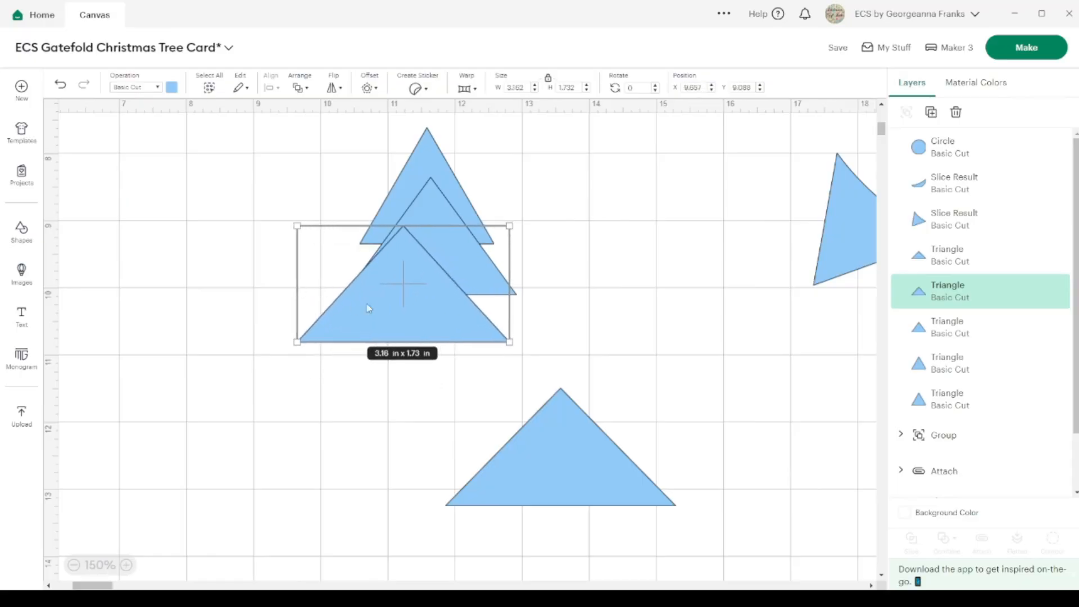
pyautogui.moveTo(425, 316); pyautogui.dragTo(436, 328)
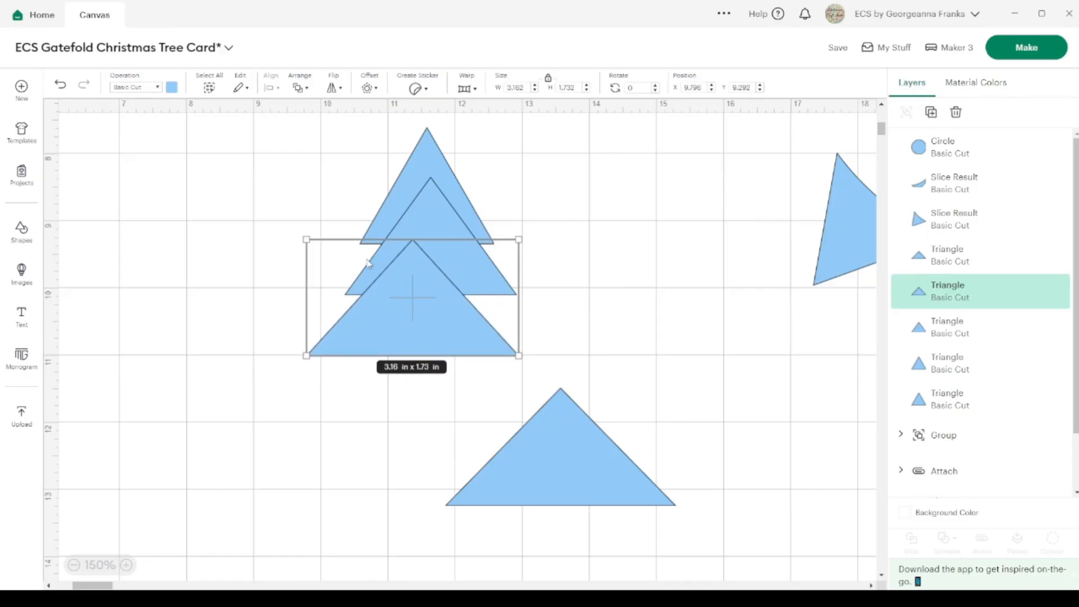
# Widen the second-tier triangle to about 2.8 in and shift the top triangle to about X 10.39 in, Y 7.65 in
pyautogui.click(434, 204)
pyautogui.moveTo(344, 220); pyautogui.dragTo(329, 223)
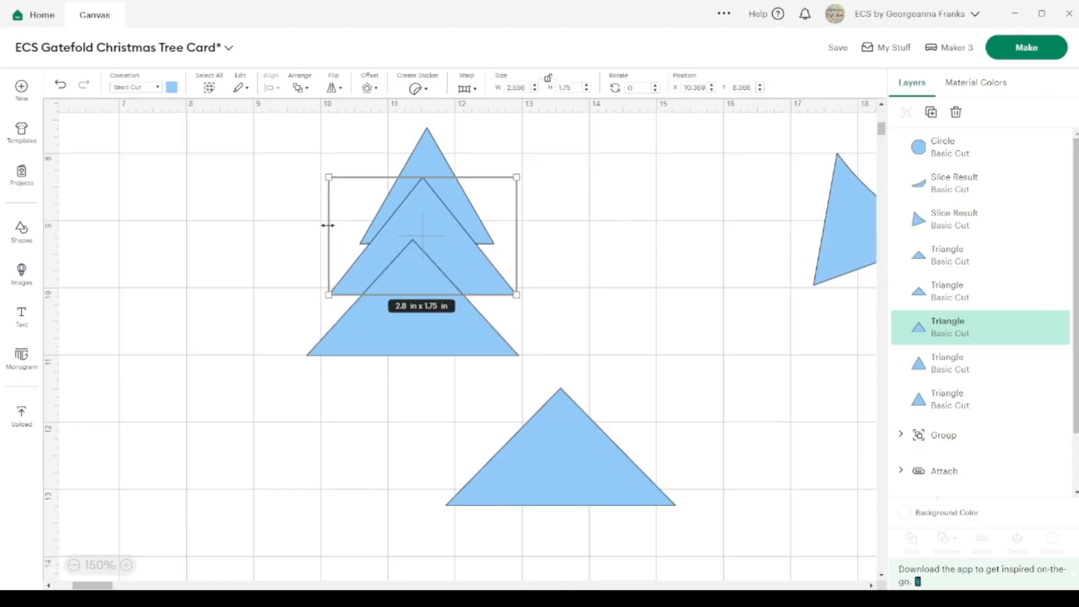
pyautogui.moveTo(437, 148); pyautogui.dragTo(423, 148)
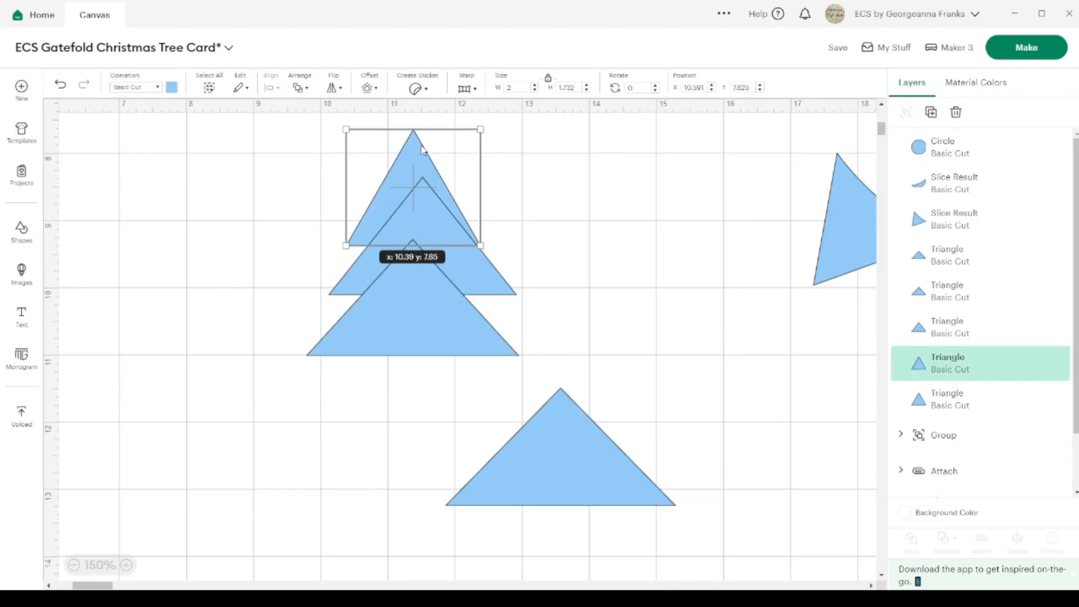
pyautogui.moveTo(423, 148); pyautogui.dragTo(423, 148)
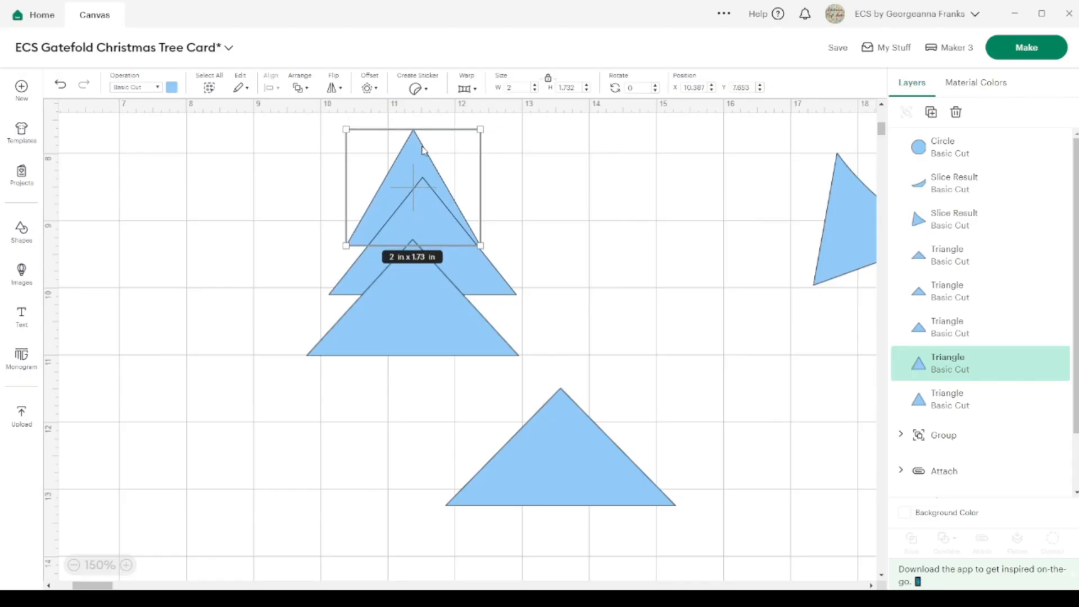
pyautogui.click(588, 245)
# Place the widest triangle under the third tier and add two duplicates below it, each overlapping the previous tier and shifted further left
pyautogui.moveTo(552, 438); pyautogui.dragTo(386, 389)
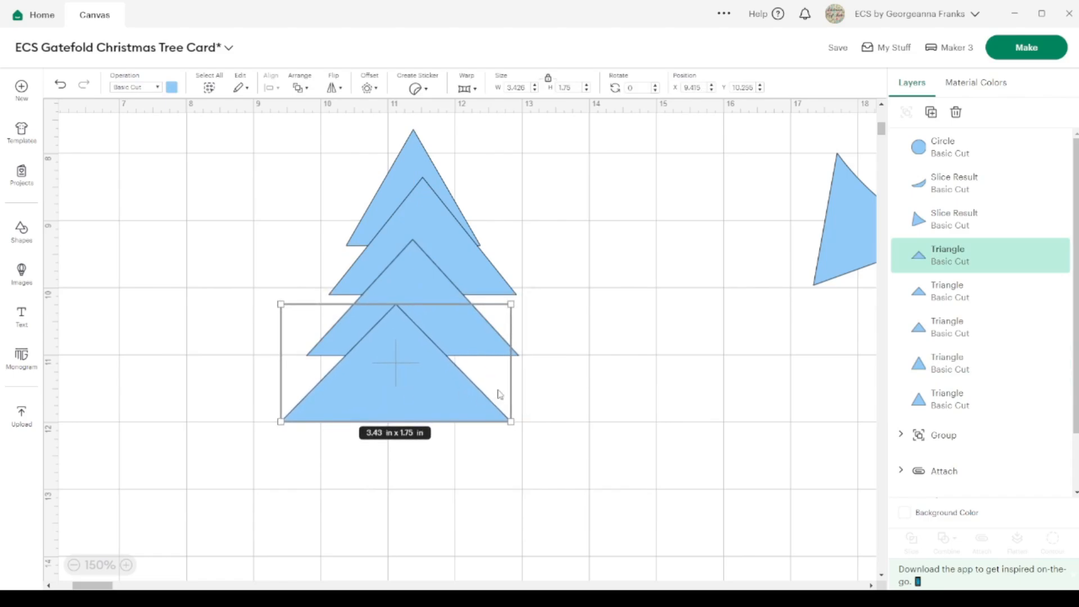
pyautogui.moveTo(311, 405); pyautogui.dragTo(307, 390)
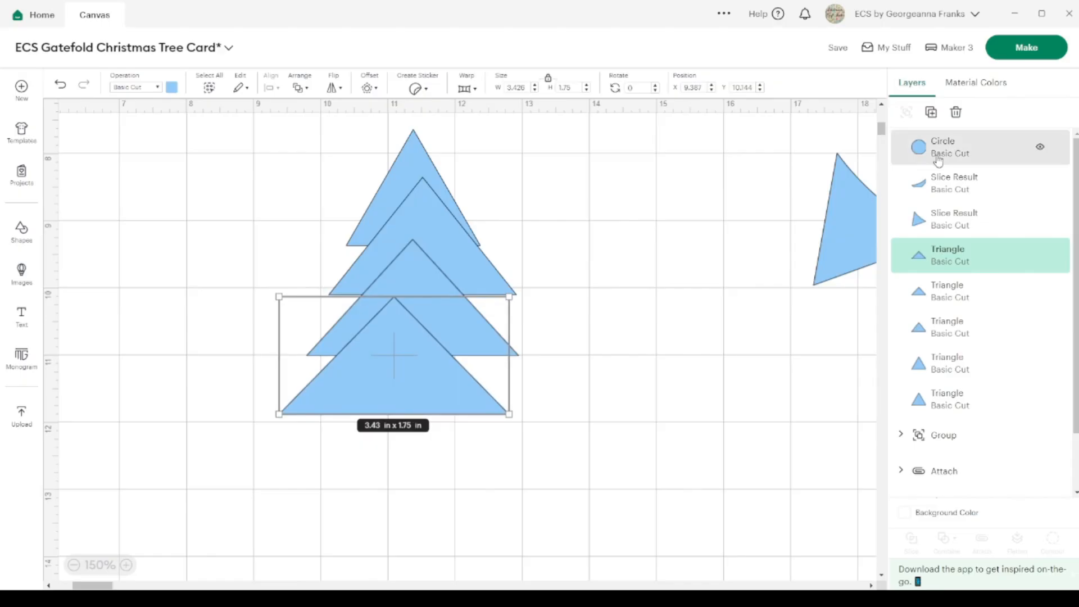
pyautogui.click(931, 112)
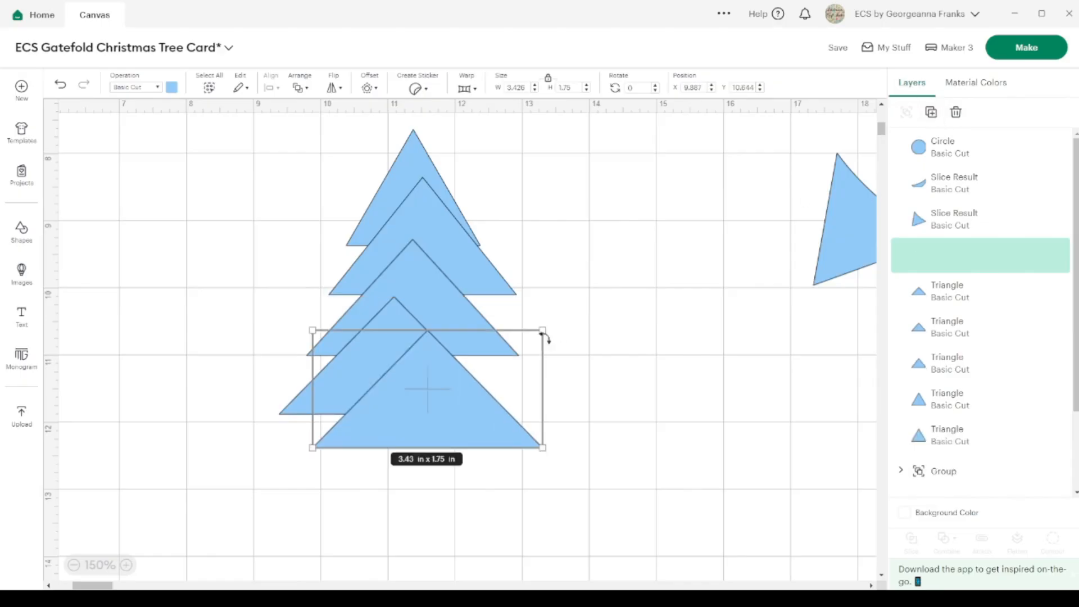
pyautogui.moveTo(444, 418); pyautogui.dragTo(376, 439)
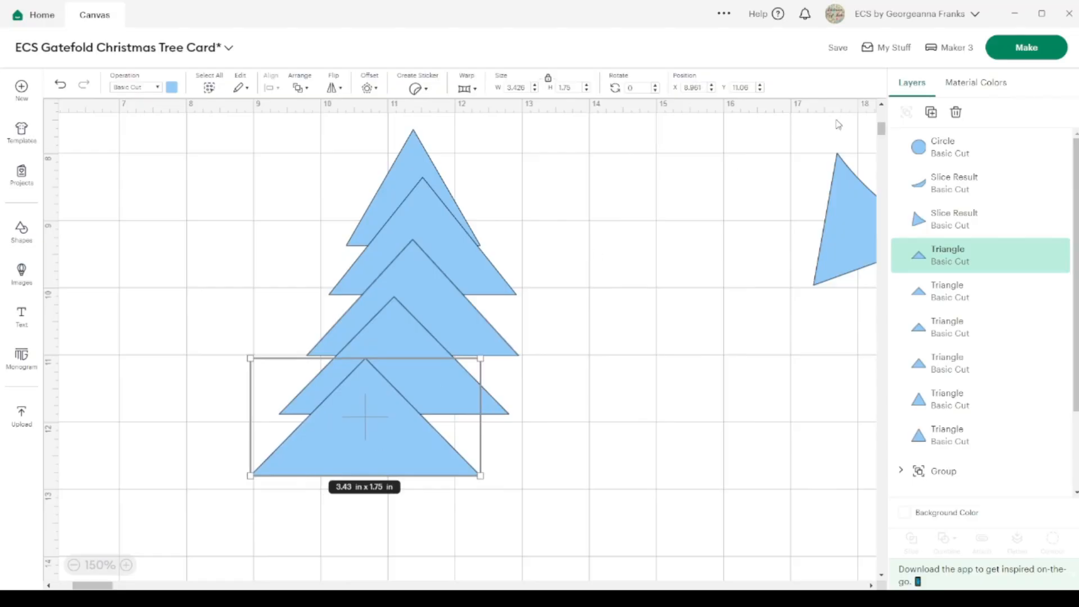
pyautogui.click(931, 114)
pyautogui.moveTo(387, 492); pyautogui.dragTo(329, 521)
# Unite the six stacked triangles into a single tree shape
pyautogui.moveTo(504, 560); pyautogui.dragTo(369, 166)
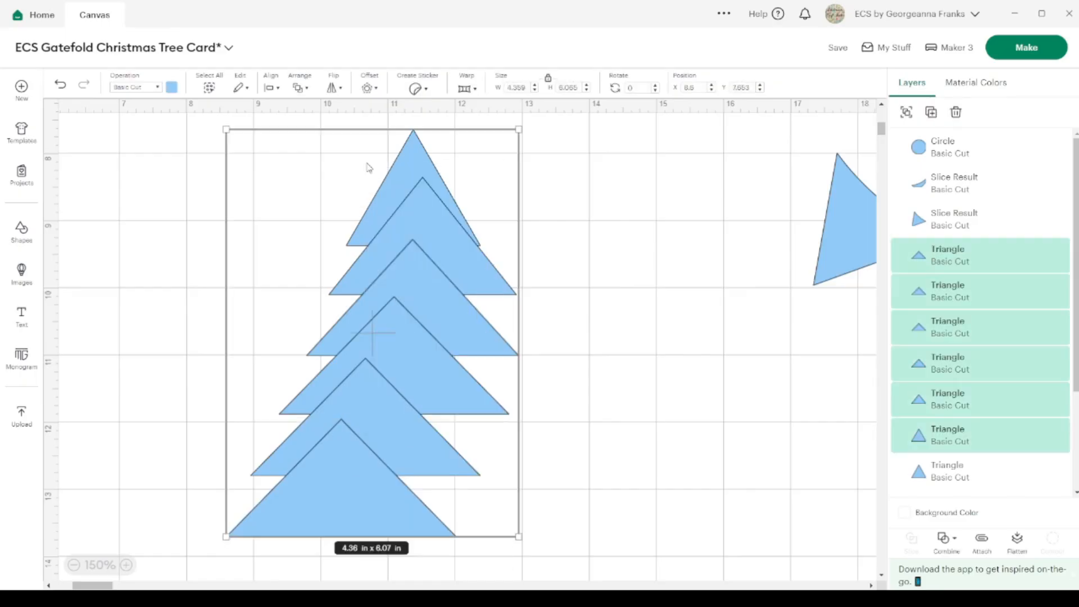
pyautogui.click(945, 540)
pyautogui.click(948, 445)
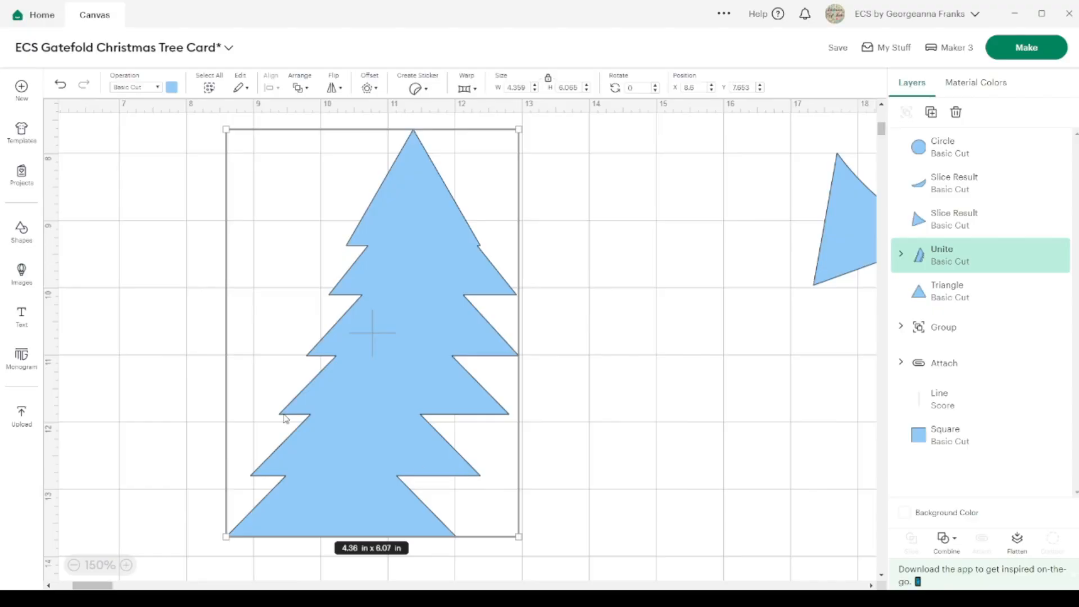
# Duplicate the square, place it from the tree's tip over its right half, and stretch it disproportionately to about 6.7 in tall
pyautogui.click(74, 566)
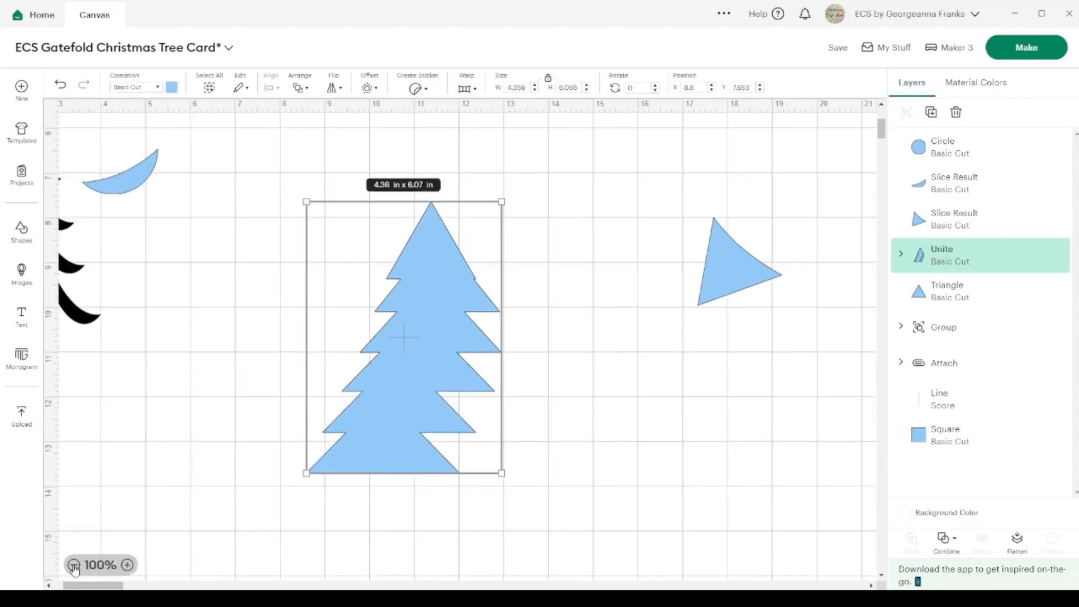
pyautogui.click(74, 566)
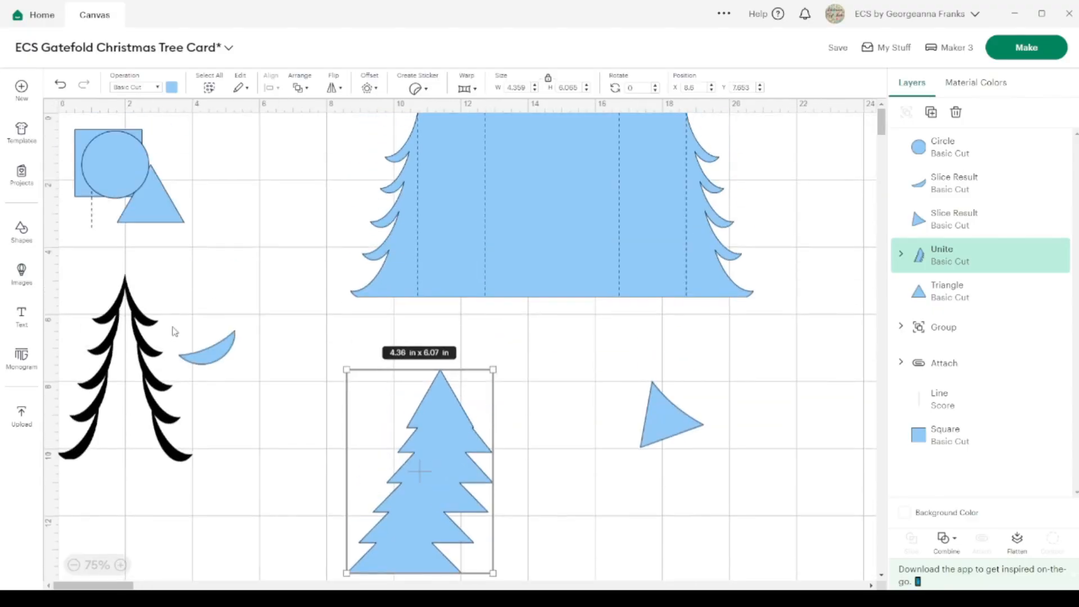
pyautogui.click(82, 141)
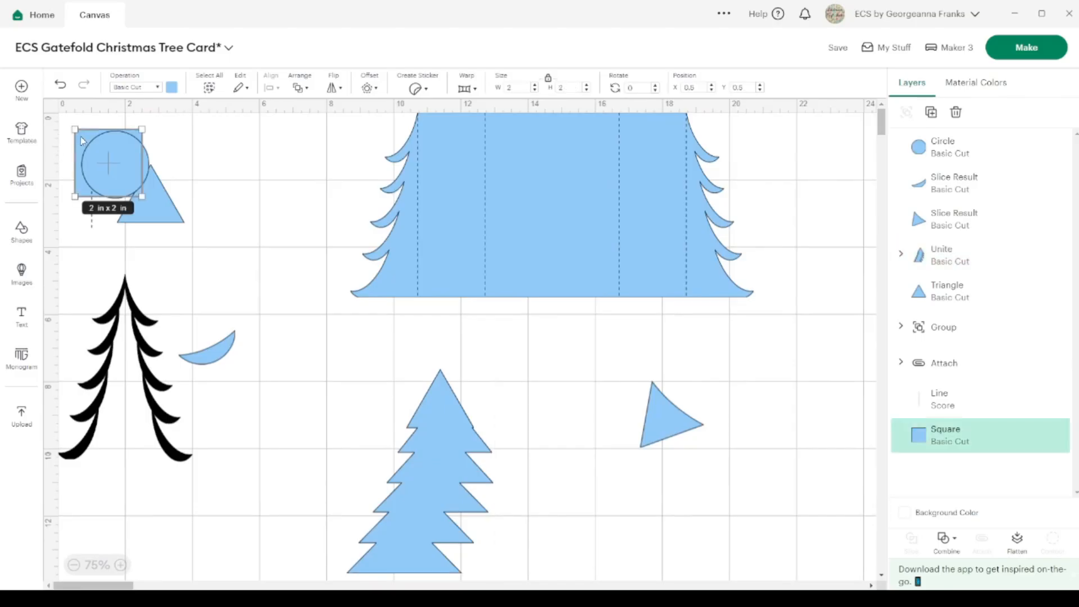
pyautogui.click(930, 112)
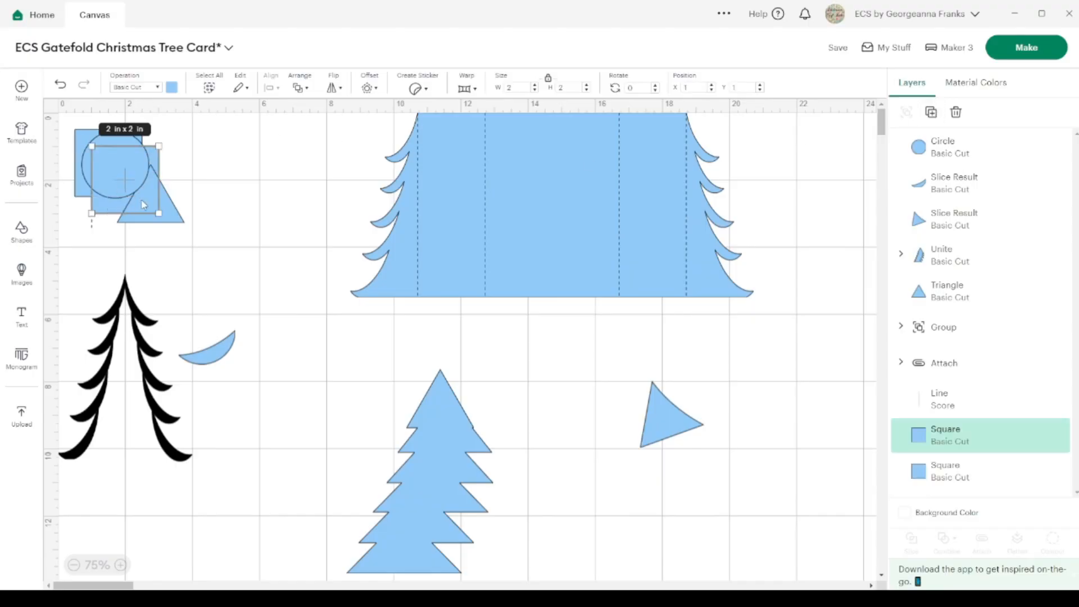
pyautogui.moveTo(107, 211); pyautogui.dragTo(449, 420)
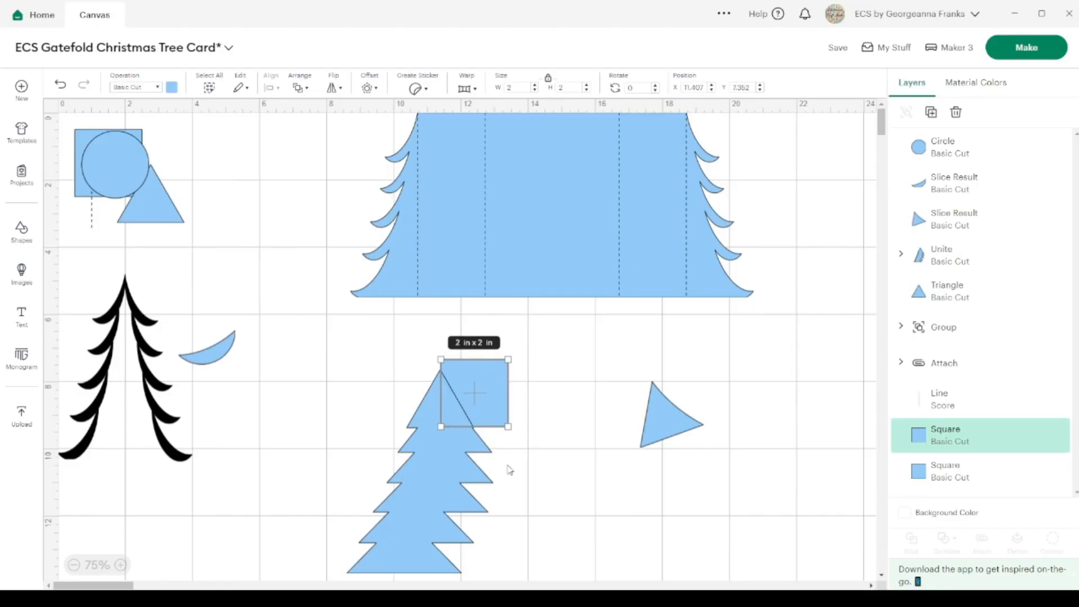
pyautogui.click(549, 82)
pyautogui.scroll(-5, 571, 429)
pyautogui.moveTo(484, 189); pyautogui.dragTo(499, 345)
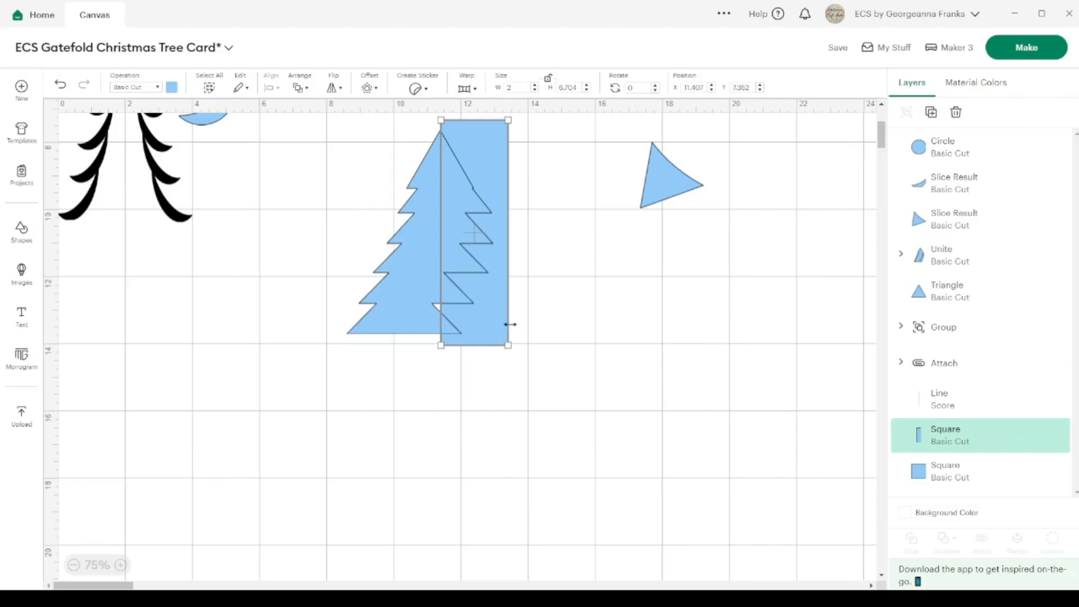
# Slice the tree with the tall rectangle and move the three cut-off pieces away from the remaining left half
pyautogui.keyDown('shift'); pyautogui.click(401, 306); pyautogui.keyUp('shift')
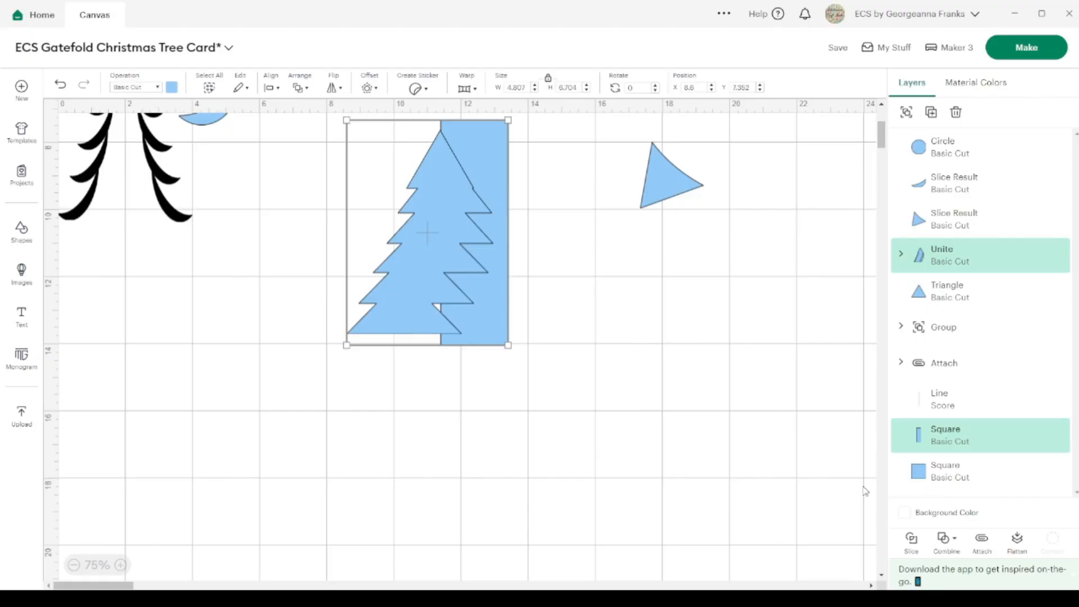
pyautogui.click(906, 542)
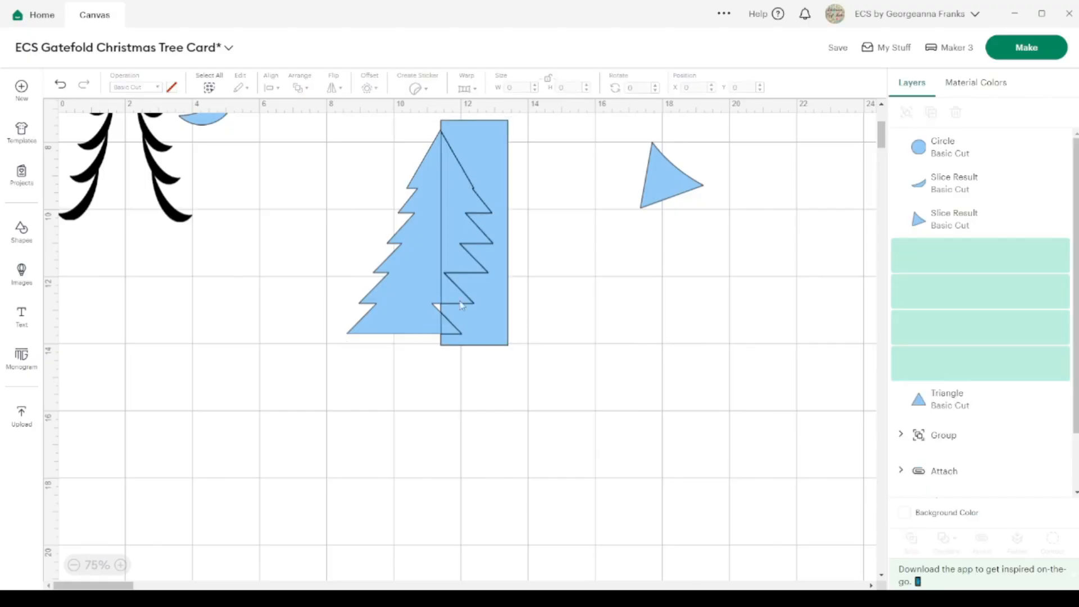
pyautogui.moveTo(502, 315); pyautogui.dragTo(637, 448)
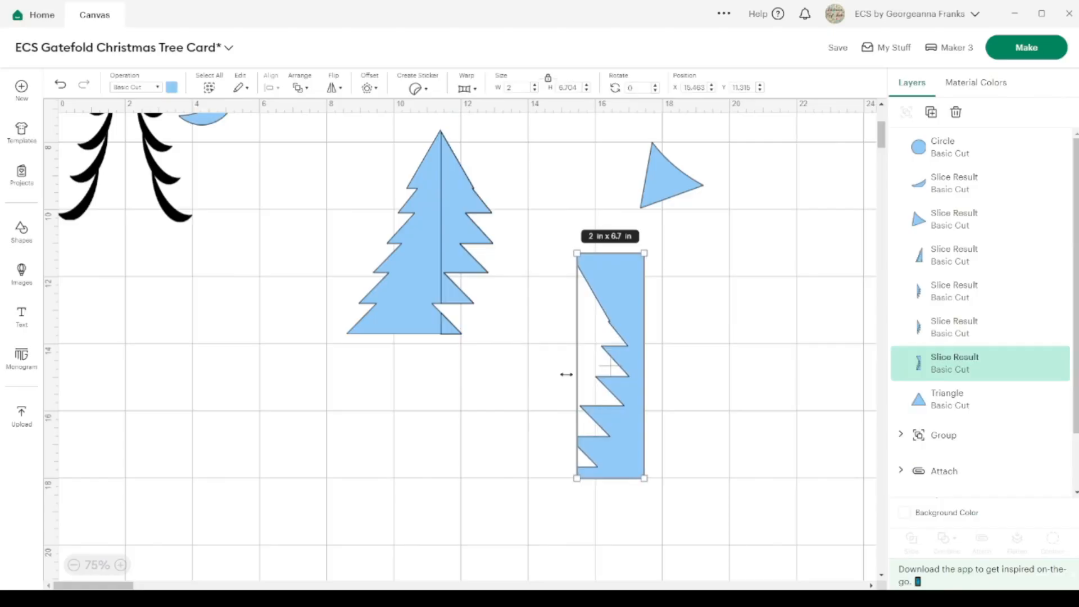
pyautogui.moveTo(473, 241); pyautogui.dragTo(599, 415)
pyautogui.moveTo(466, 238); pyautogui.dragTo(649, 446)
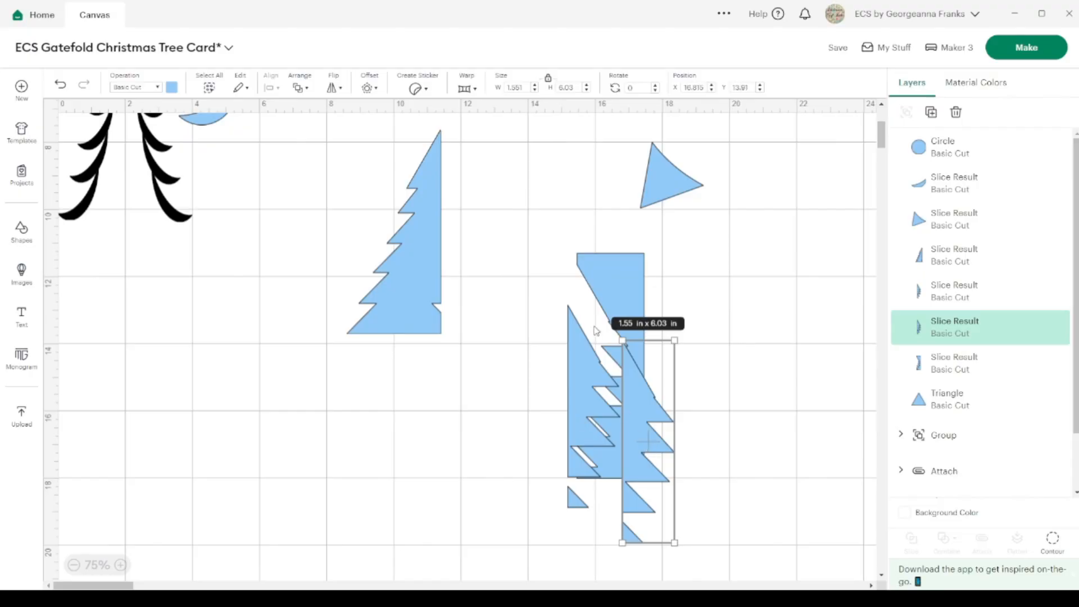
# Place another duplicate of the square over the notch in the half tree's straight edge and narrow it to about 1.19 in
pyautogui.scroll(5, 283, 303)
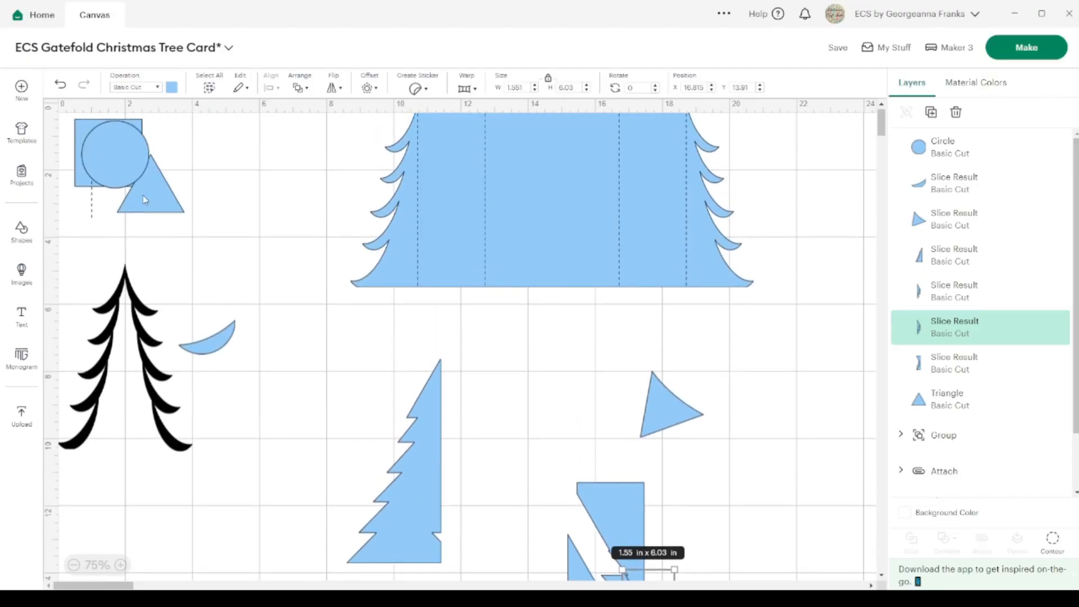
pyautogui.click(78, 181)
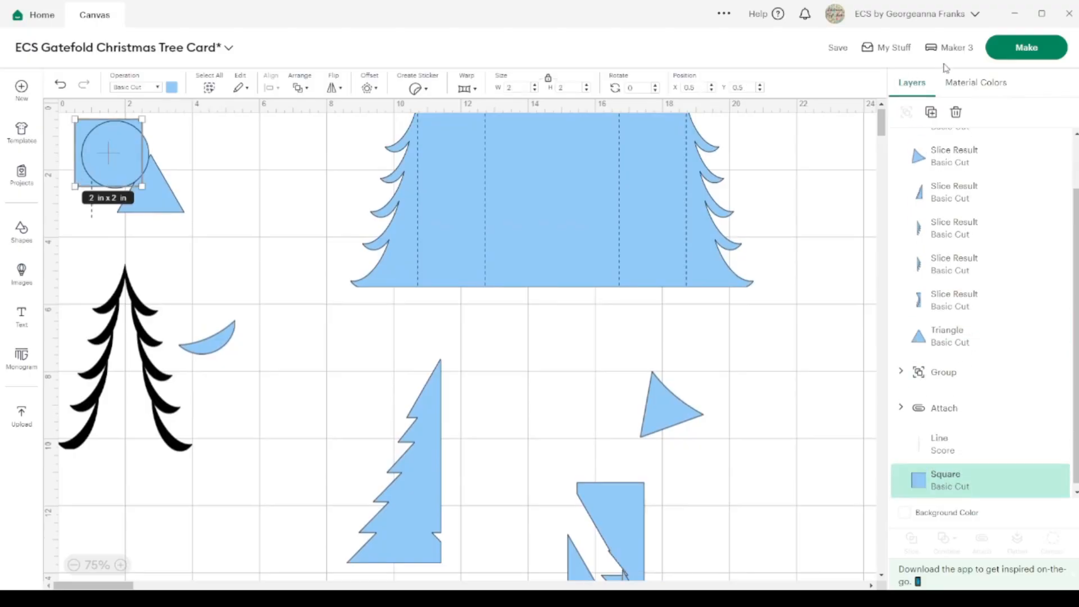
pyautogui.click(932, 112)
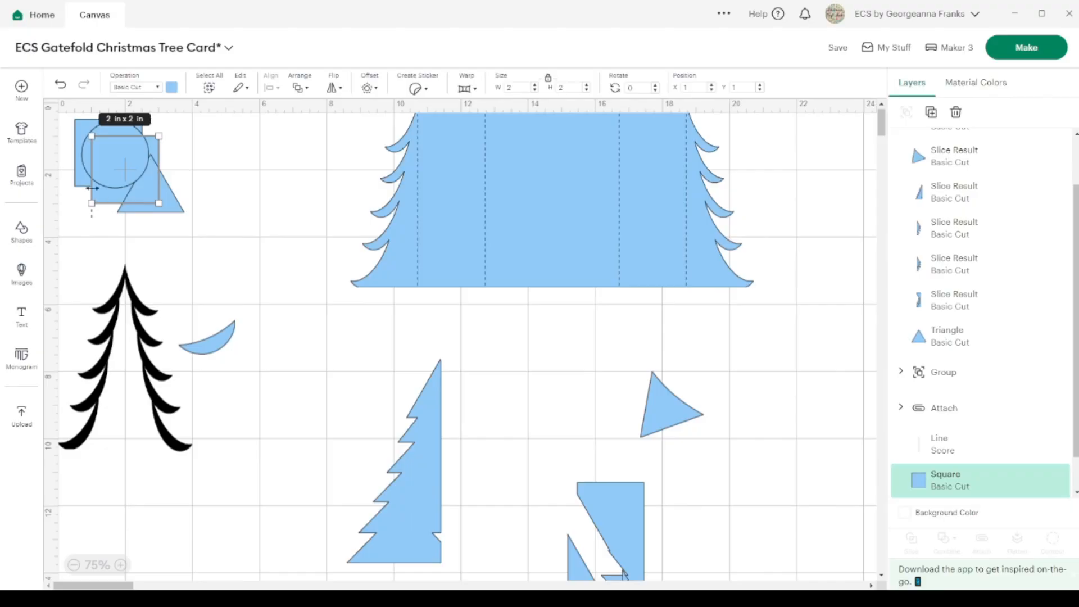
pyautogui.moveTo(108, 200); pyautogui.dragTo(436, 541)
pyautogui.scroll(-5, 436, 541)
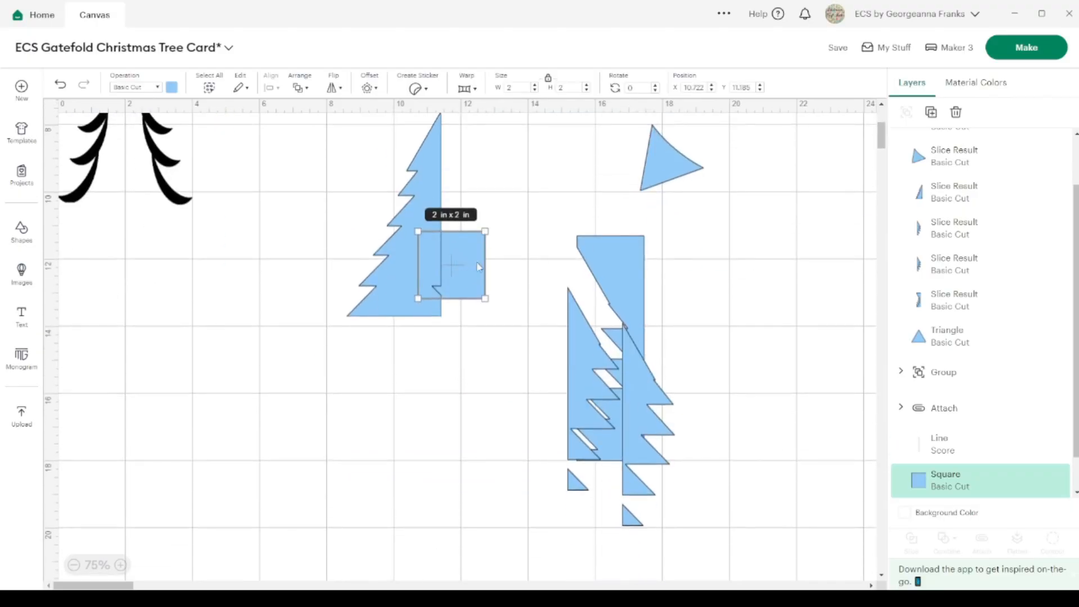
pyautogui.moveTo(485, 260); pyautogui.dragTo(458, 260)
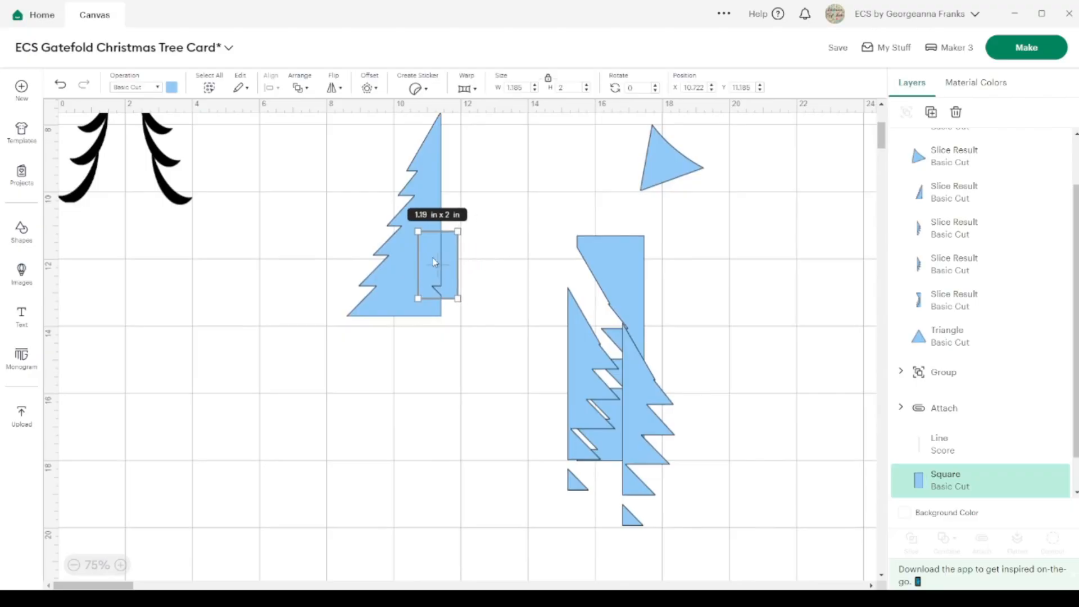
# Right-align the small rectangle with the half tree, weld them together, and delete the three leftover slice pieces
pyautogui.moveTo(453, 351); pyautogui.dragTo(388, 224)
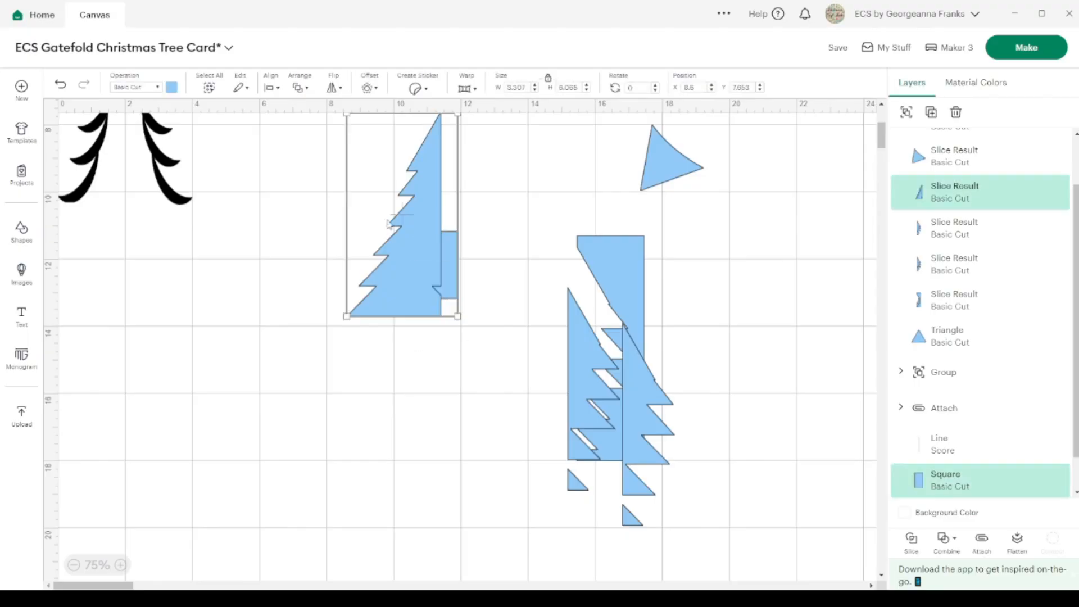
pyautogui.click(271, 88)
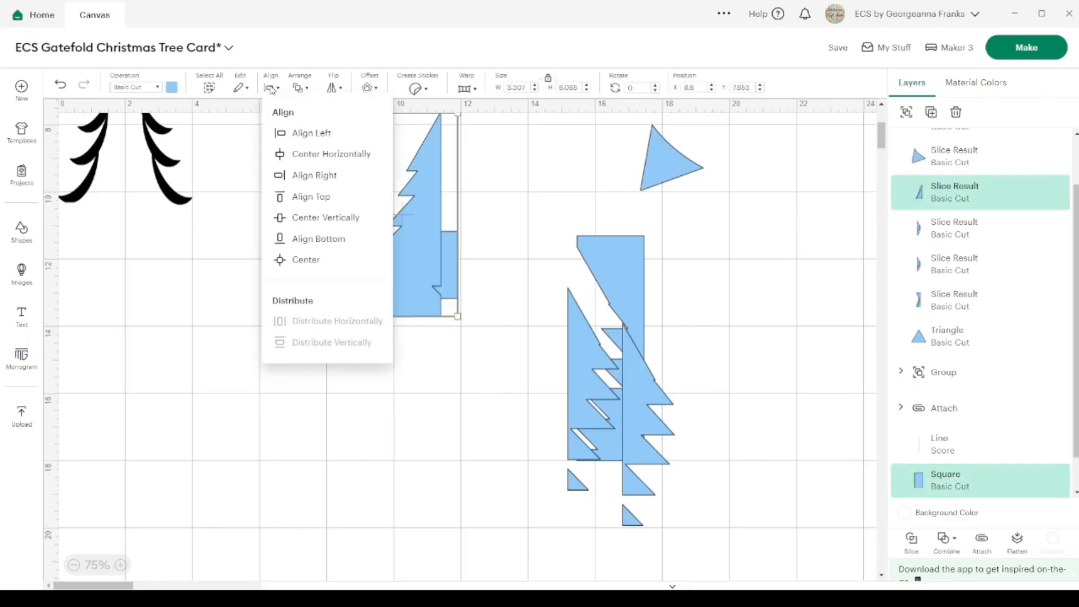
pyautogui.click(314, 175)
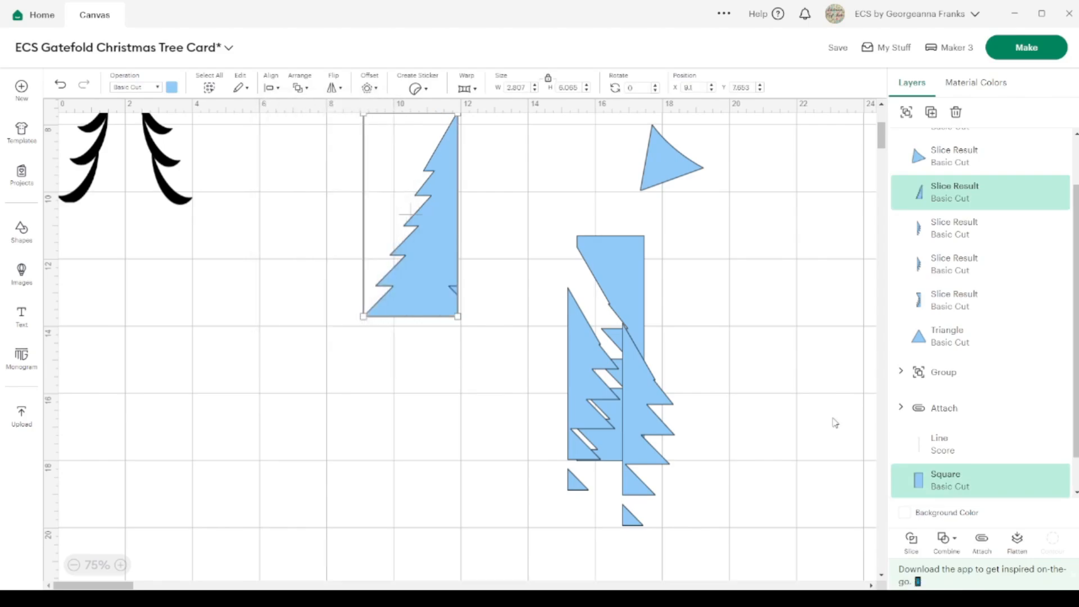
pyautogui.click(946, 540)
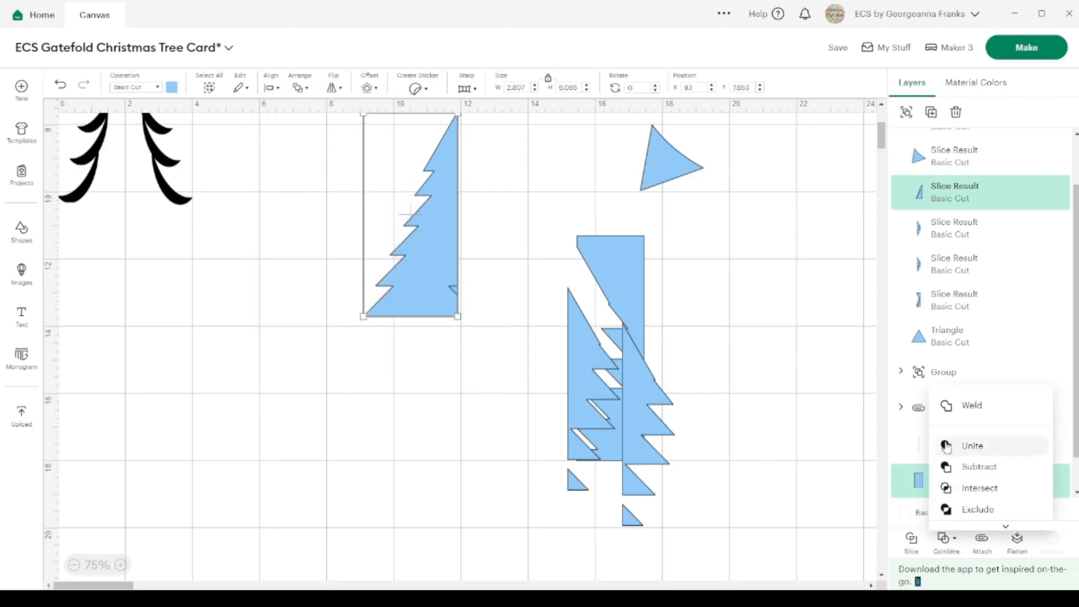
pyautogui.click(958, 405)
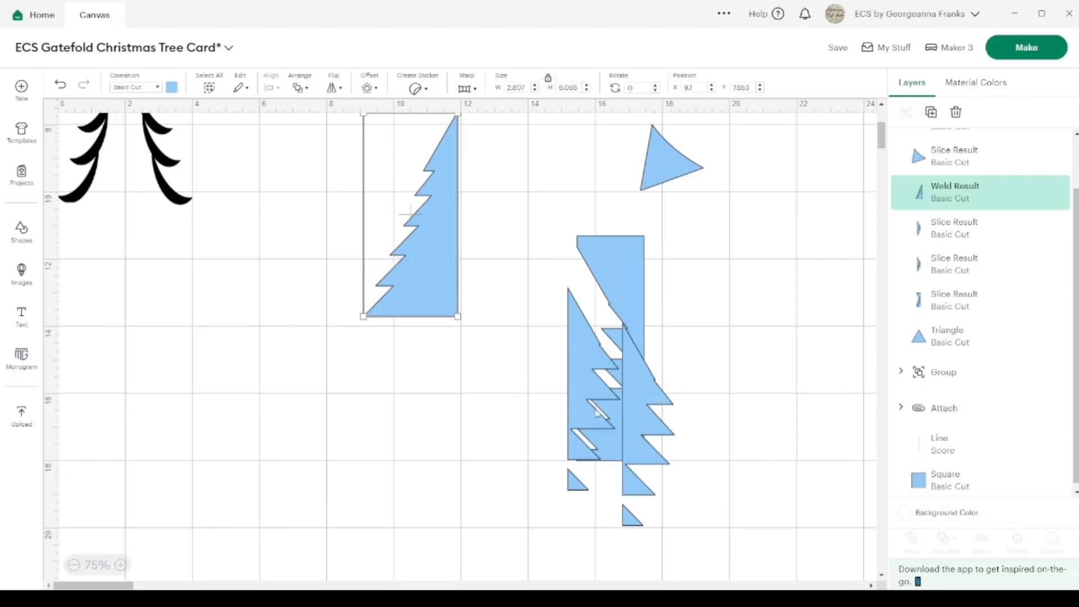
pyautogui.moveTo(726, 575); pyautogui.dragTo(556, 313)
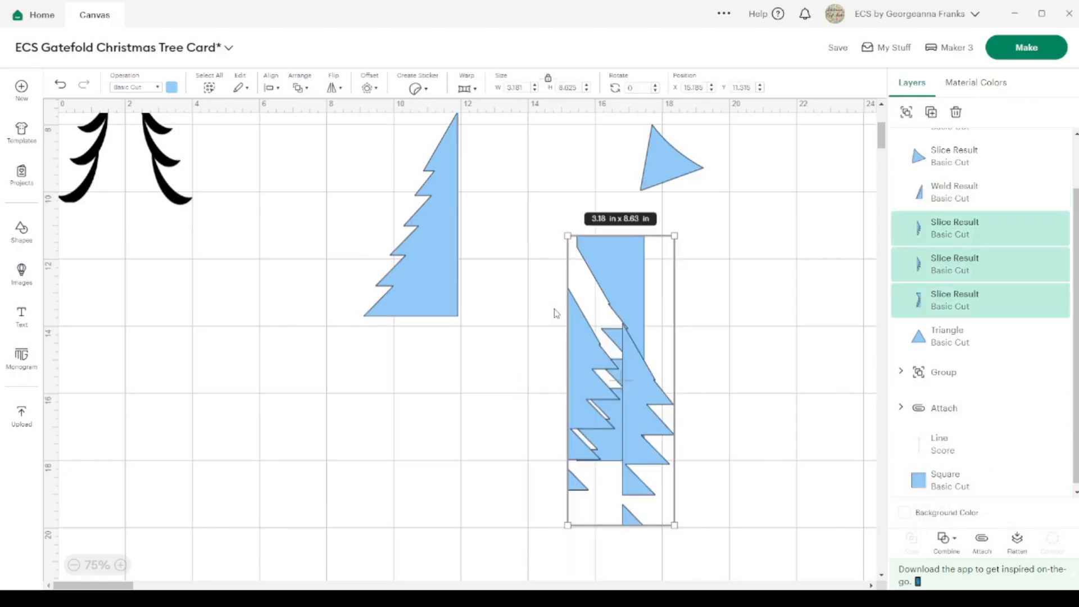
pyautogui.press('Delete')
# Place a horizontally flipped duplicate of the half tree beside the original and move both halves below the black tree outline
pyautogui.click(426, 268)
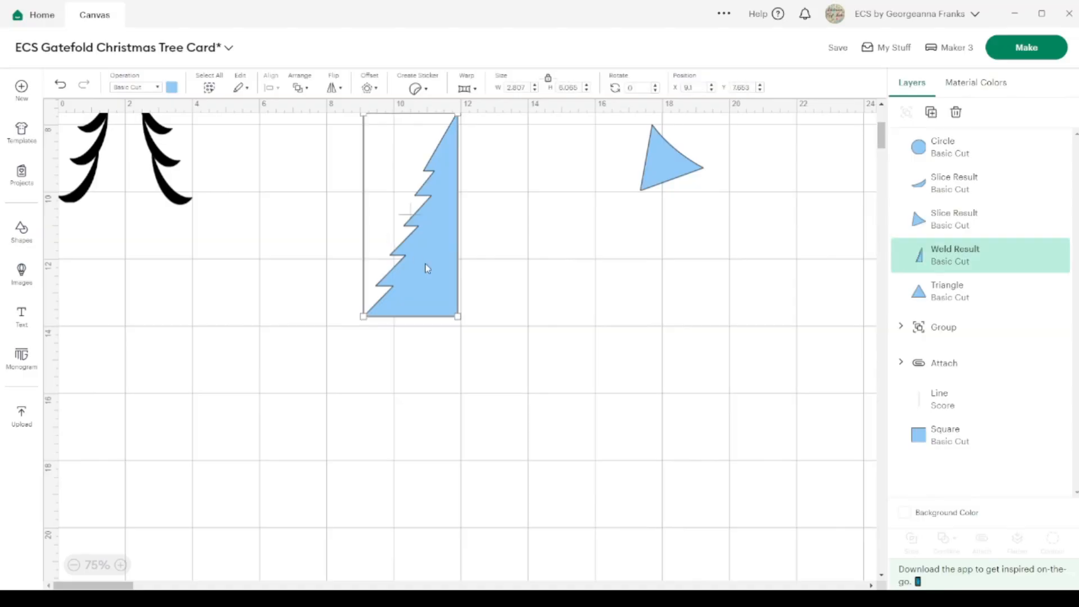
pyautogui.click(931, 112)
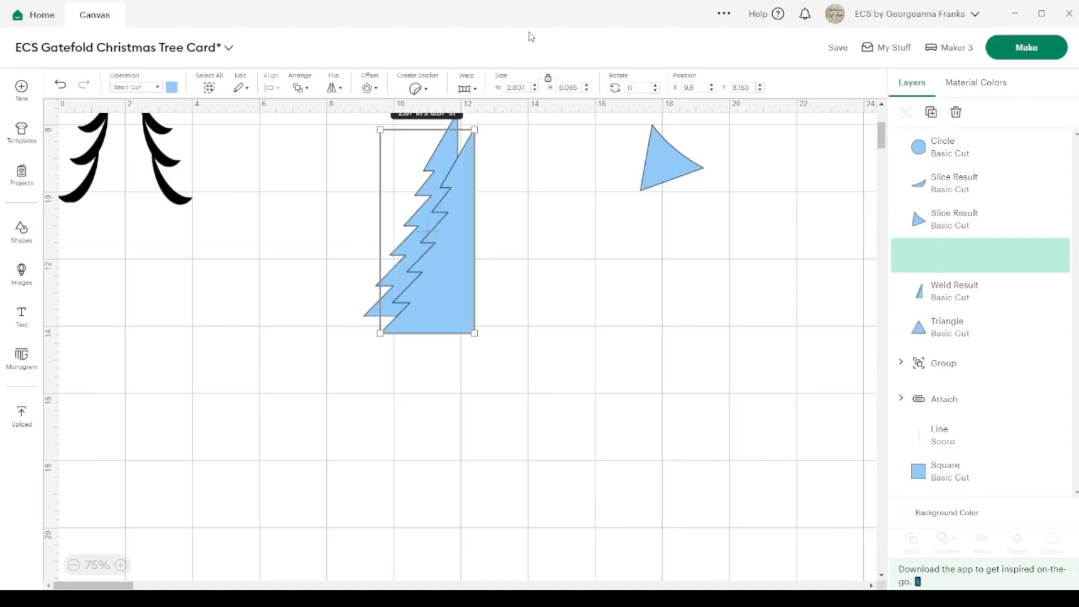
pyautogui.click(333, 88)
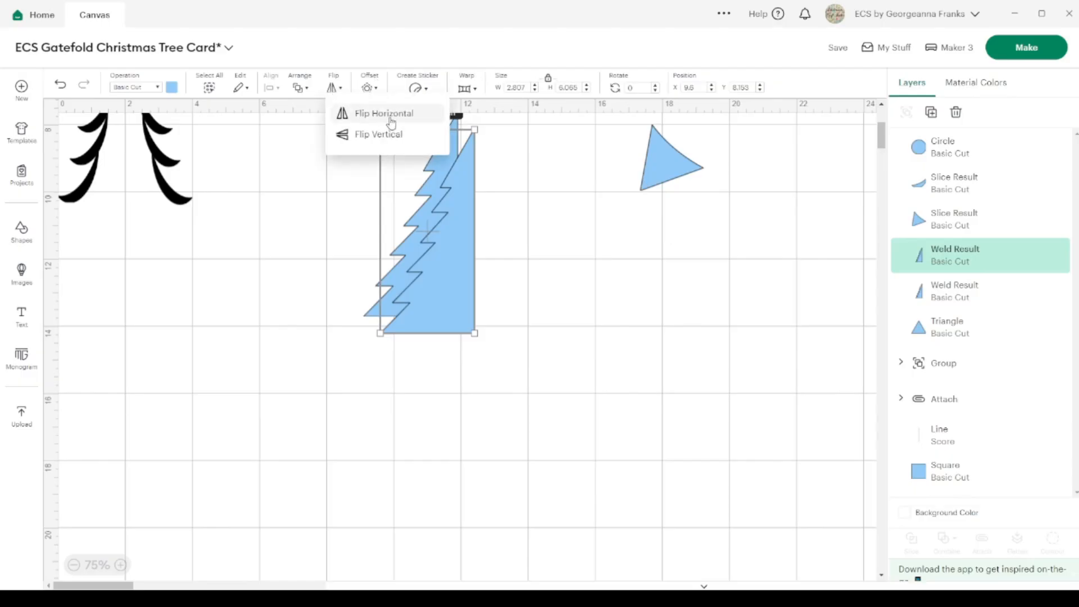
pyautogui.click(388, 115)
pyautogui.moveTo(421, 285); pyautogui.dragTo(488, 273)
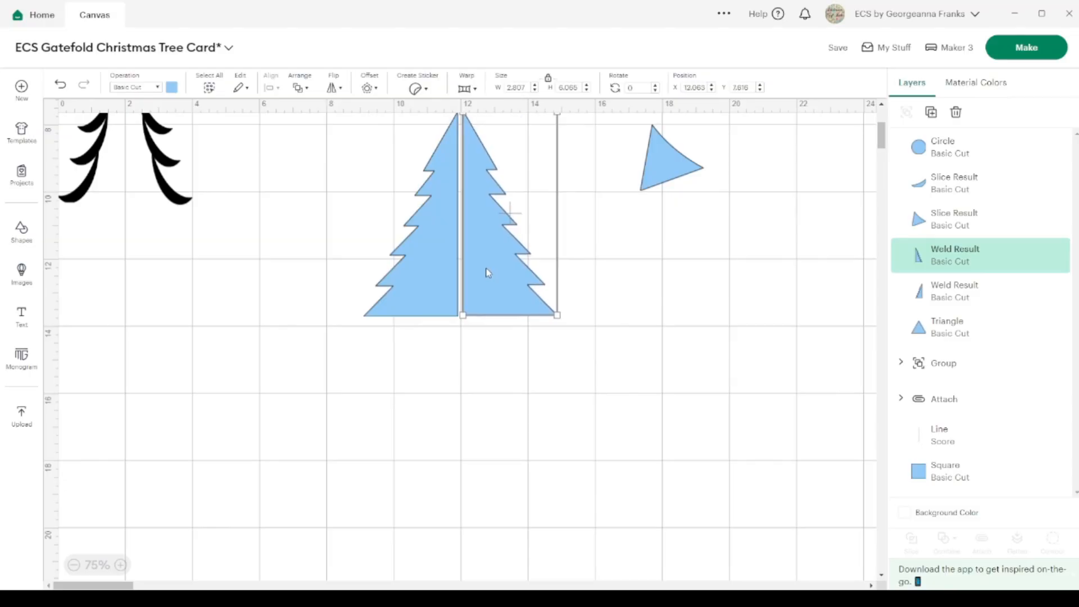
pyautogui.scroll(3, 488, 272)
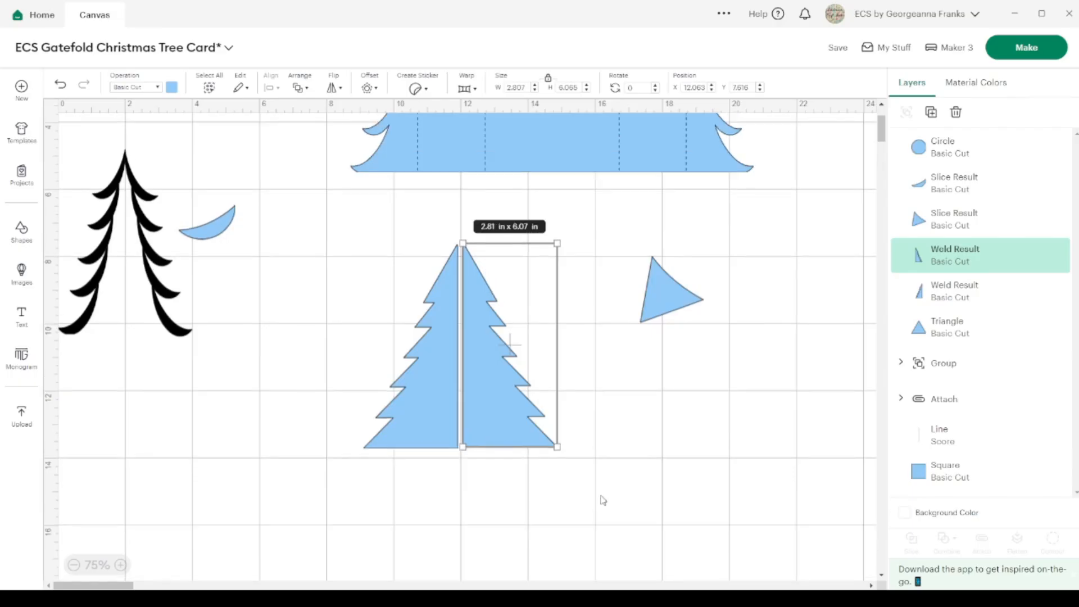
pyautogui.moveTo(525, 498); pyautogui.dragTo(124, 429)
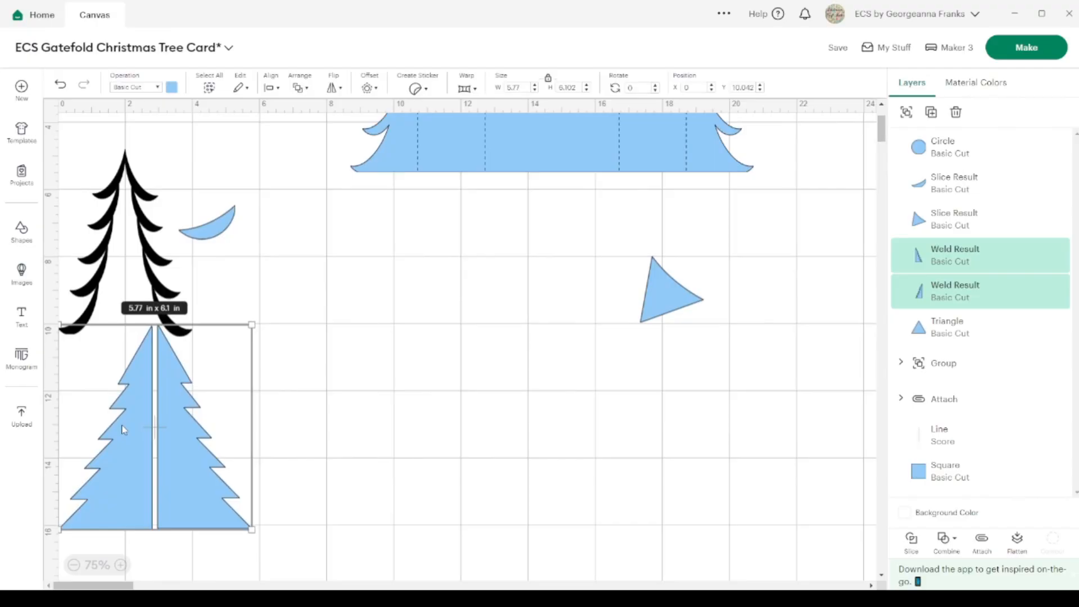
# Move the curved triangle to about X 14.46 in, Y 7.28 in and add a duplicate of it 2.2 in wide
pyautogui.moveTo(659, 310); pyautogui.dragTo(565, 278)
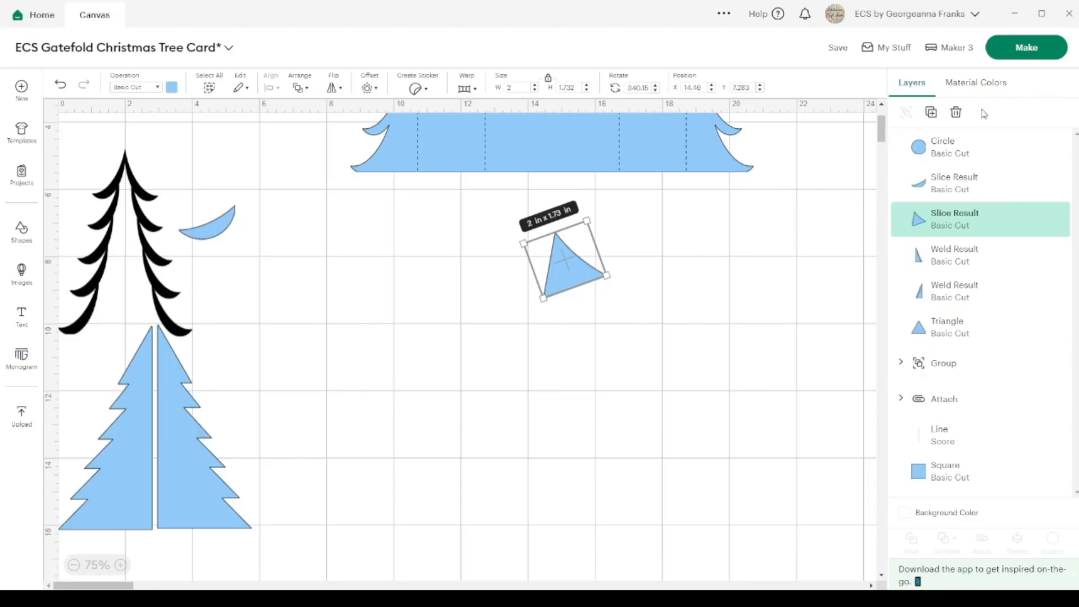
pyautogui.click(931, 113)
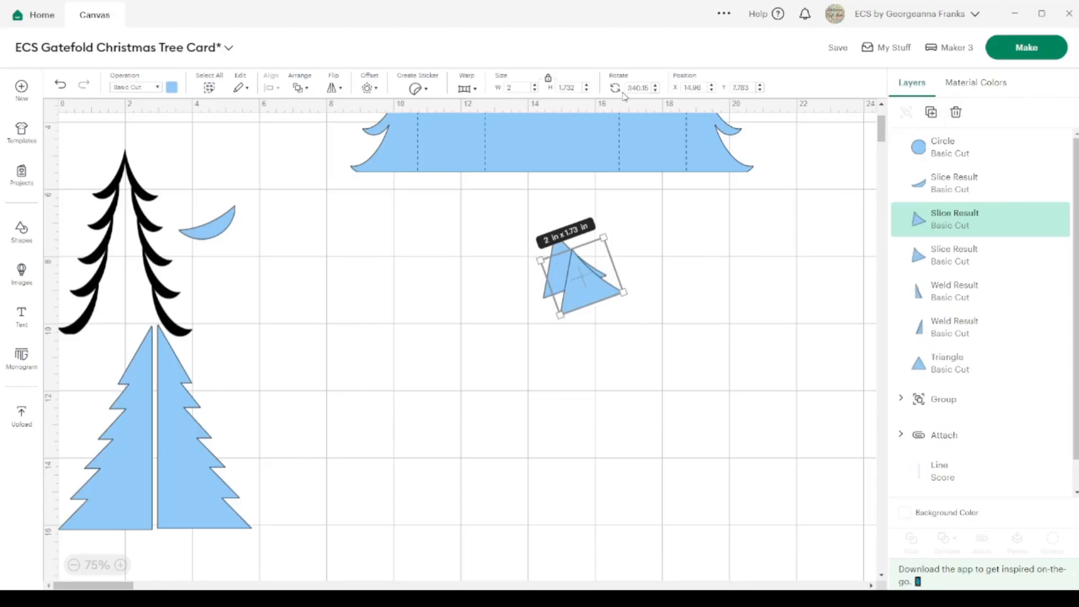
pyautogui.click(535, 85)
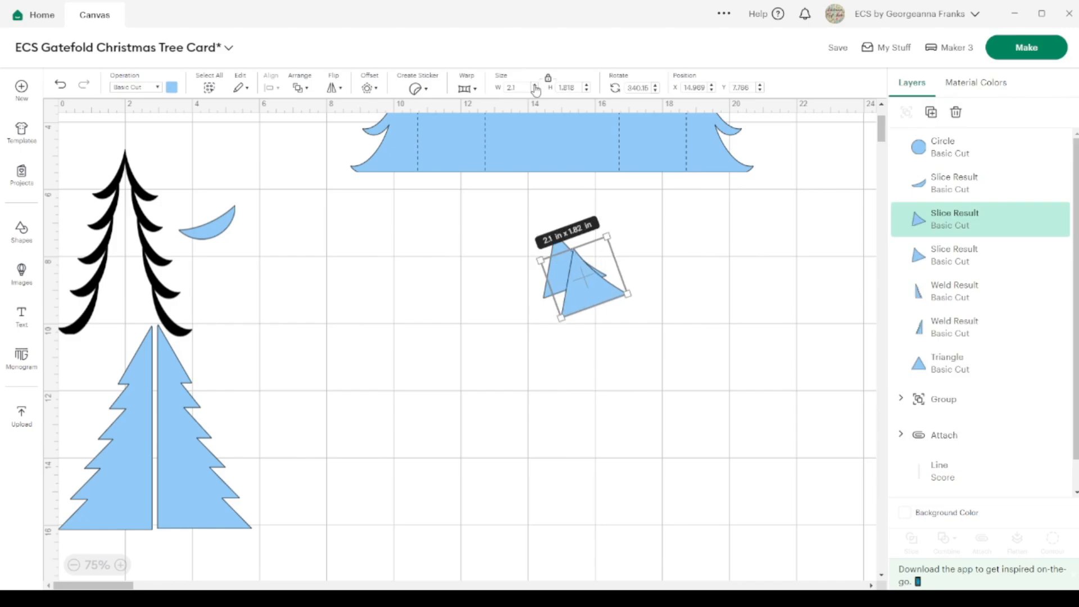
pyautogui.click(535, 86)
# Add two more duplicates of the curved triangle, making them 2.4 in and 2.6 in wide
pyautogui.click(940, 120)
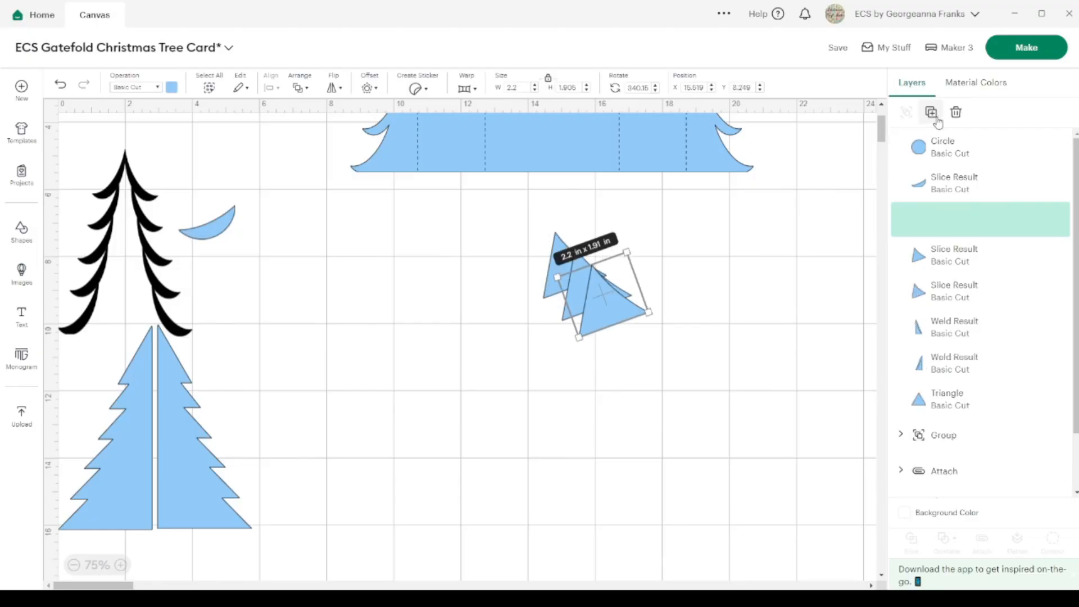
pyautogui.click(534, 85)
pyautogui.click(534, 85)
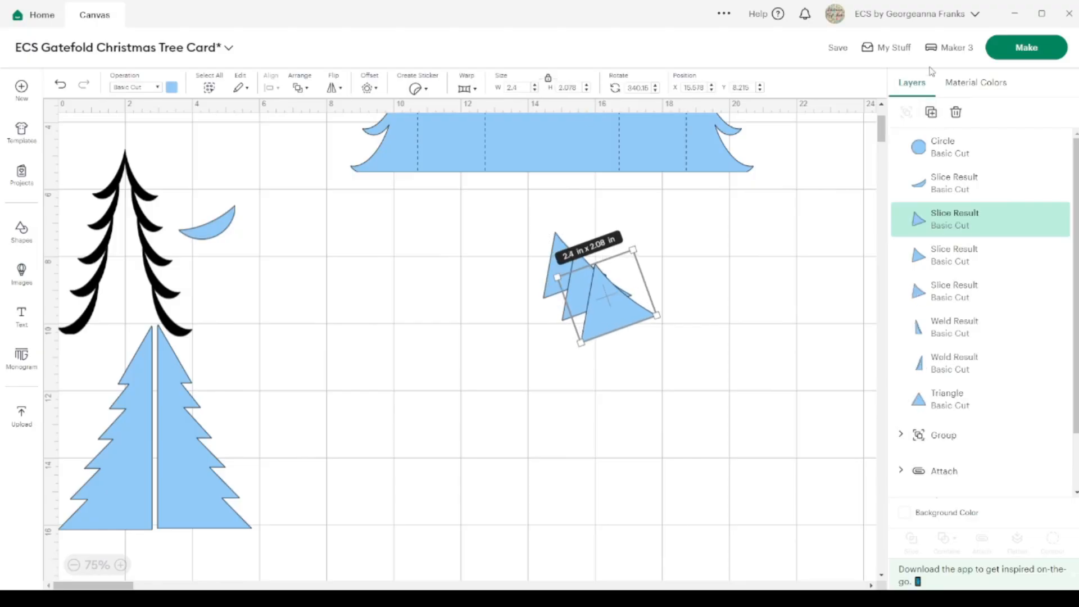
pyautogui.click(931, 113)
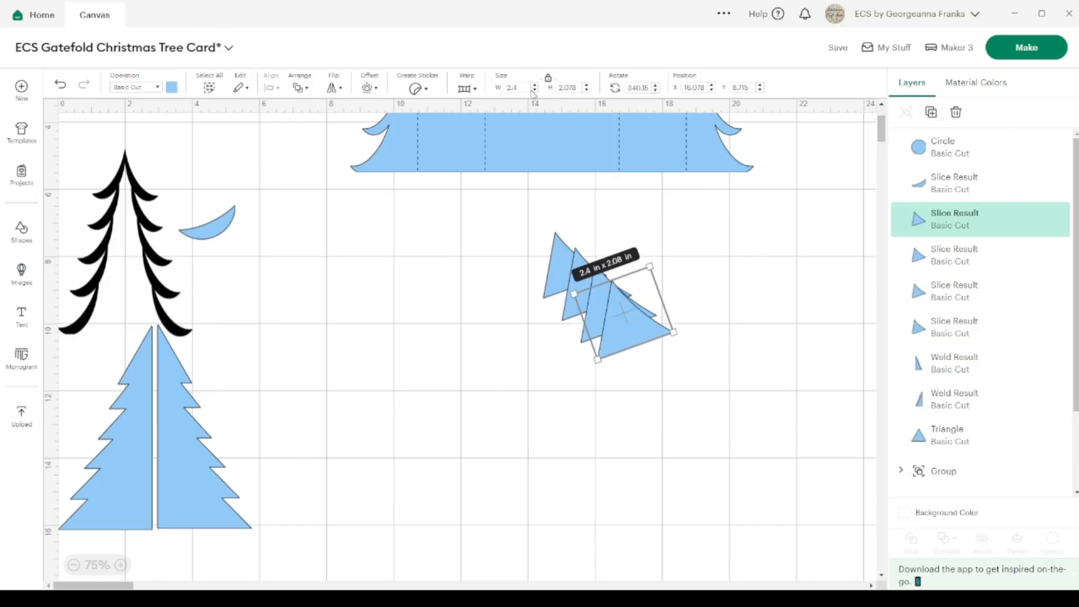
pyautogui.click(534, 86)
pyautogui.click(534, 86)
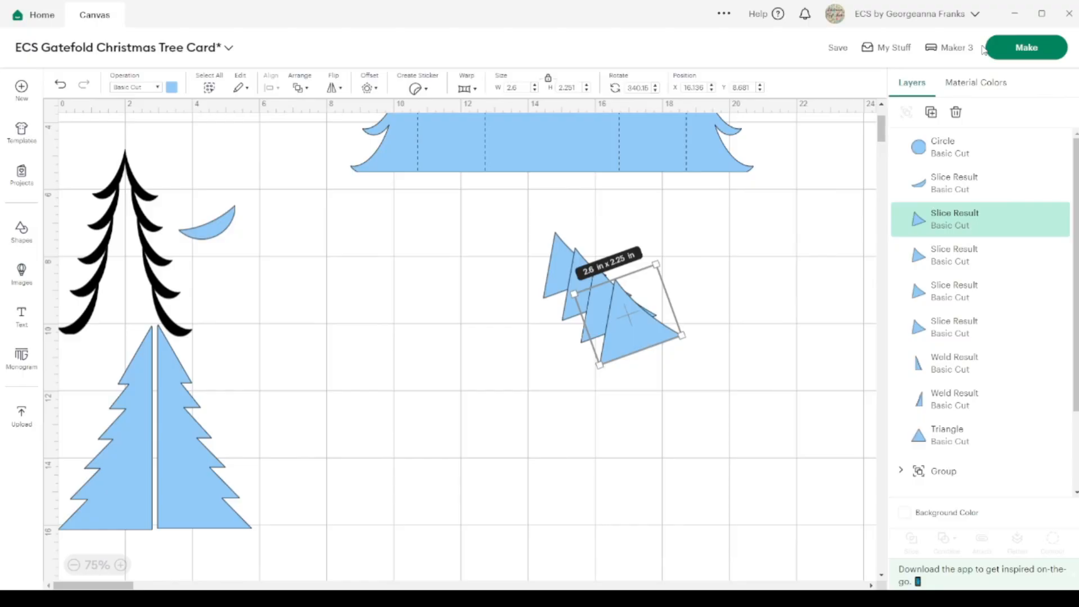
# Add two larger duplicates of the curved triangle, 2.8 in and 3 in wide
pyautogui.click(931, 113)
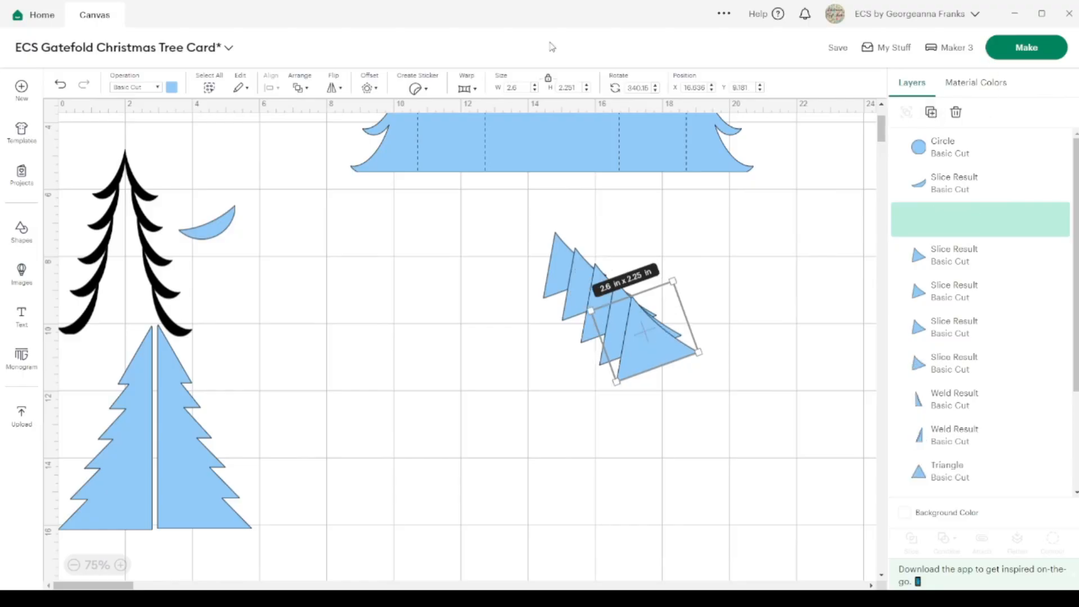
pyautogui.click(535, 85)
pyautogui.click(535, 85)
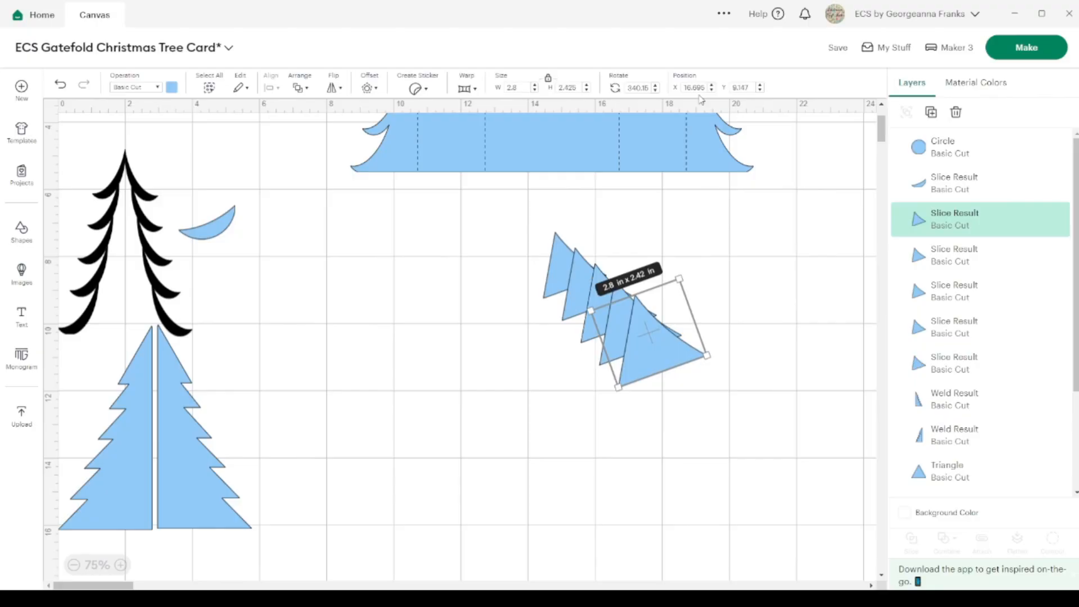
pyautogui.click(932, 112)
pyautogui.click(535, 86)
pyautogui.click(535, 86)
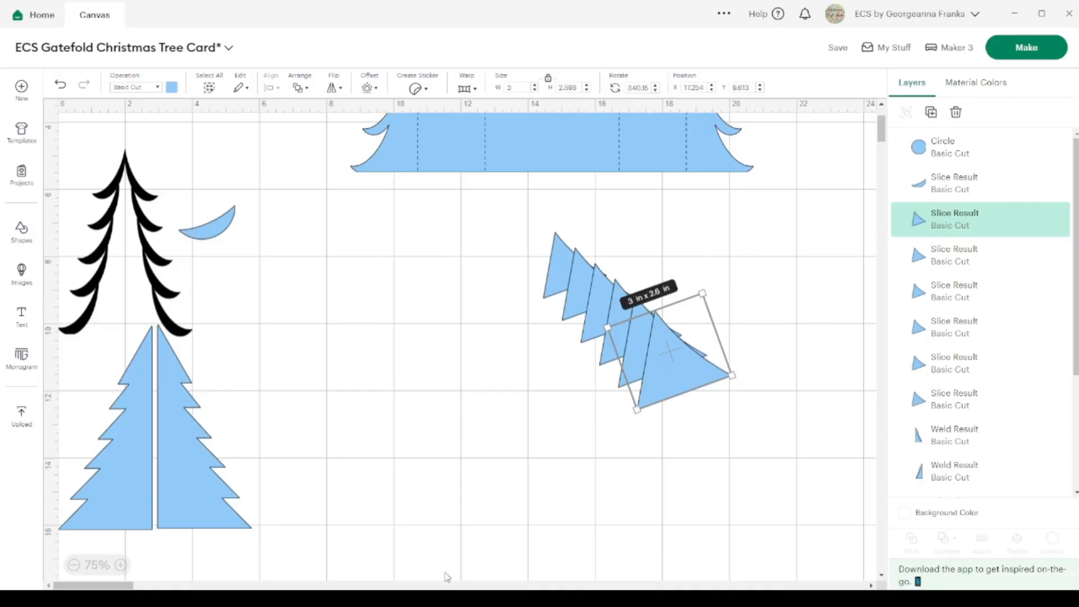
# Set the five larger curved triangles aside together, down and to the left of the smallest one
pyautogui.click(120, 565)
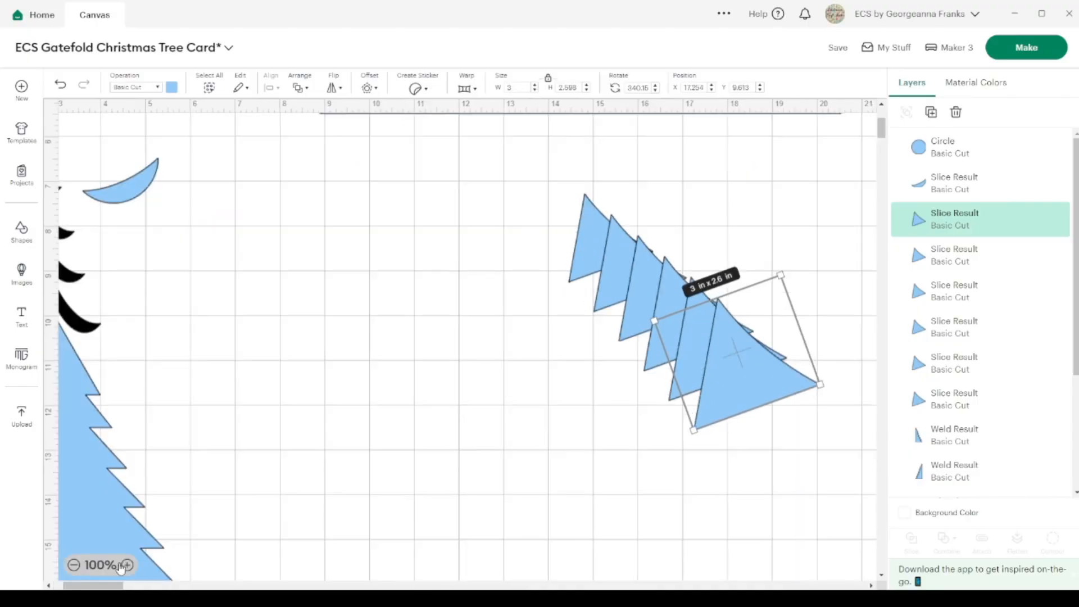
pyautogui.click(126, 565)
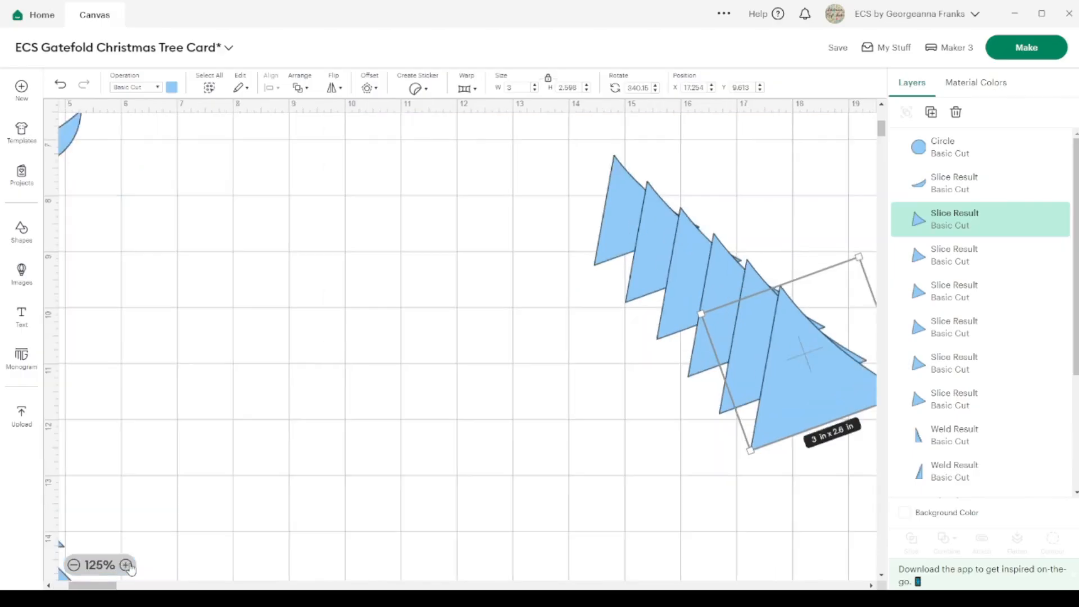
pyautogui.hscroll(3, 468, 464)
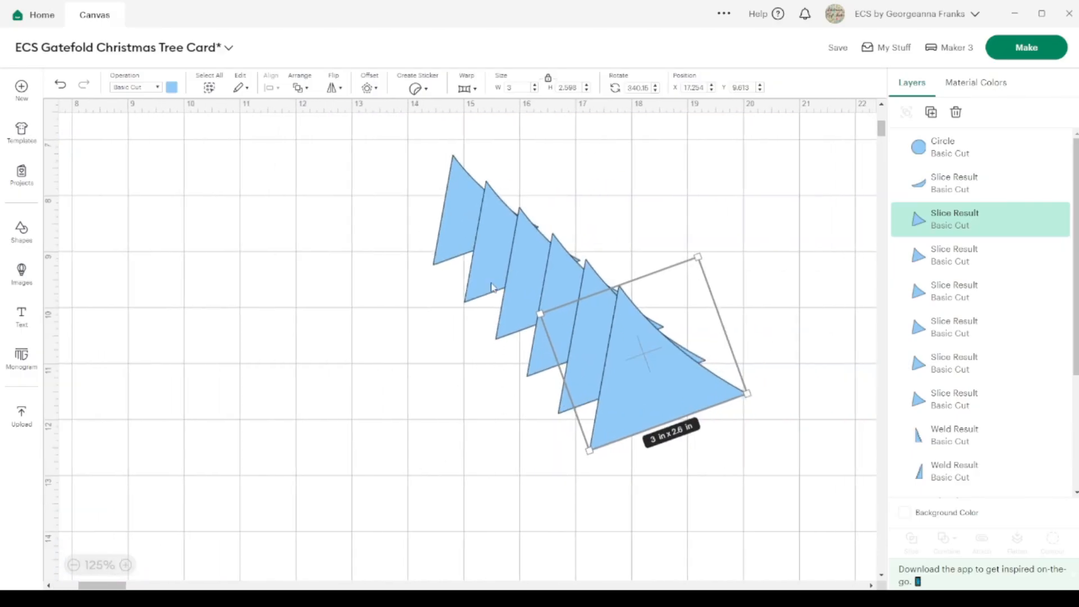
pyautogui.moveTo(720, 500); pyautogui.dragTo(458, 286)
pyautogui.moveTo(521, 304); pyautogui.dragTo(200, 384)
pyautogui.click(443, 376)
# Stack the five triangles diagonally below the smallest one in order of increasing size, each overlapping the previous one
pyautogui.moveTo(174, 300); pyautogui.dragTo(480, 239)
pyautogui.moveTo(204, 357); pyautogui.dragTo(494, 323)
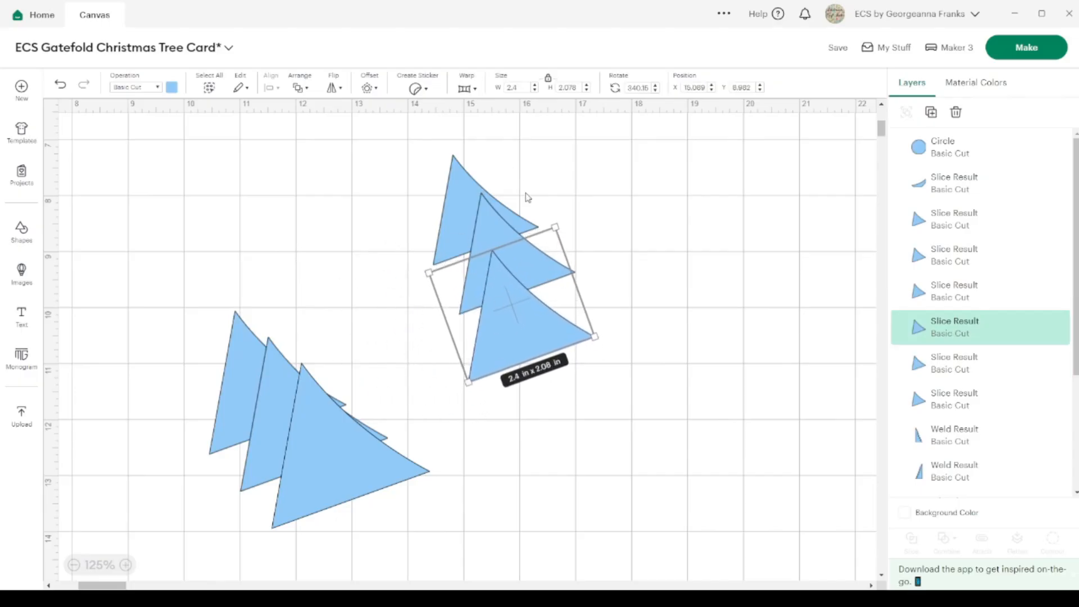
pyautogui.moveTo(540, 326); pyautogui.dragTo(559, 310)
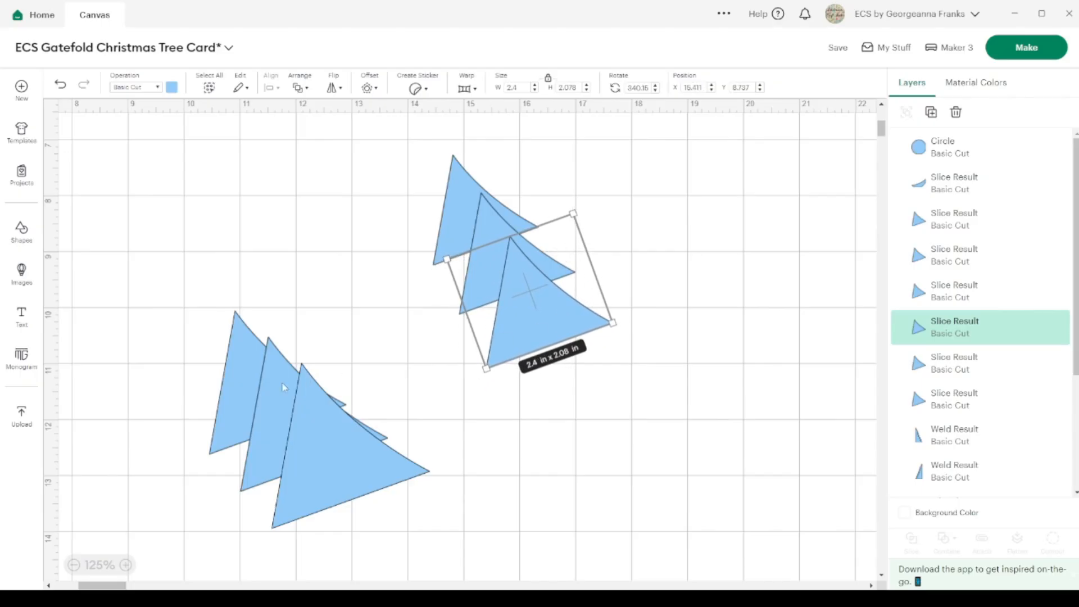
pyautogui.moveTo(239, 385); pyautogui.dragTo(535, 336)
pyautogui.moveTo(256, 433); pyautogui.dragTo(563, 406)
pyautogui.moveTo(347, 456); pyautogui.dragTo(649, 441)
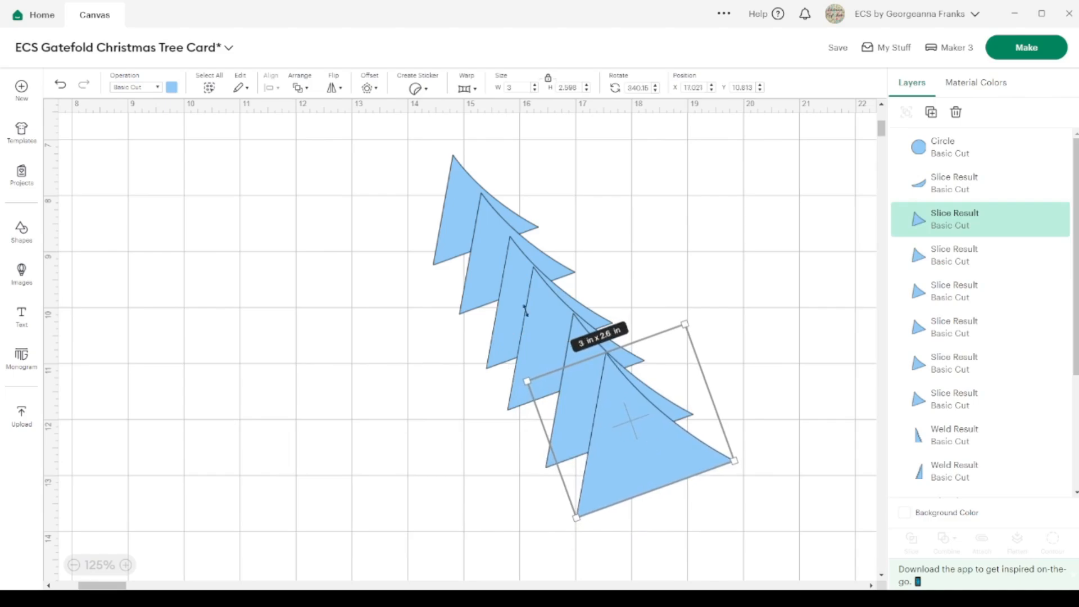
# Combine all six stacked curved triangles into one tree shape with Unite
pyautogui.moveTo(408, 150); pyautogui.dragTo(750, 506)
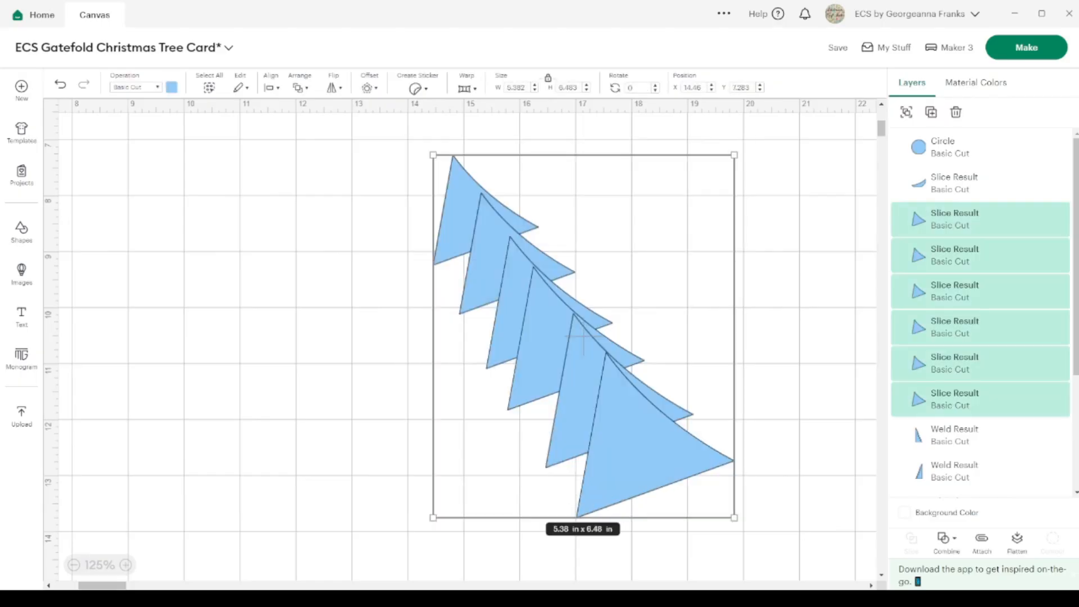
pyautogui.click(946, 539)
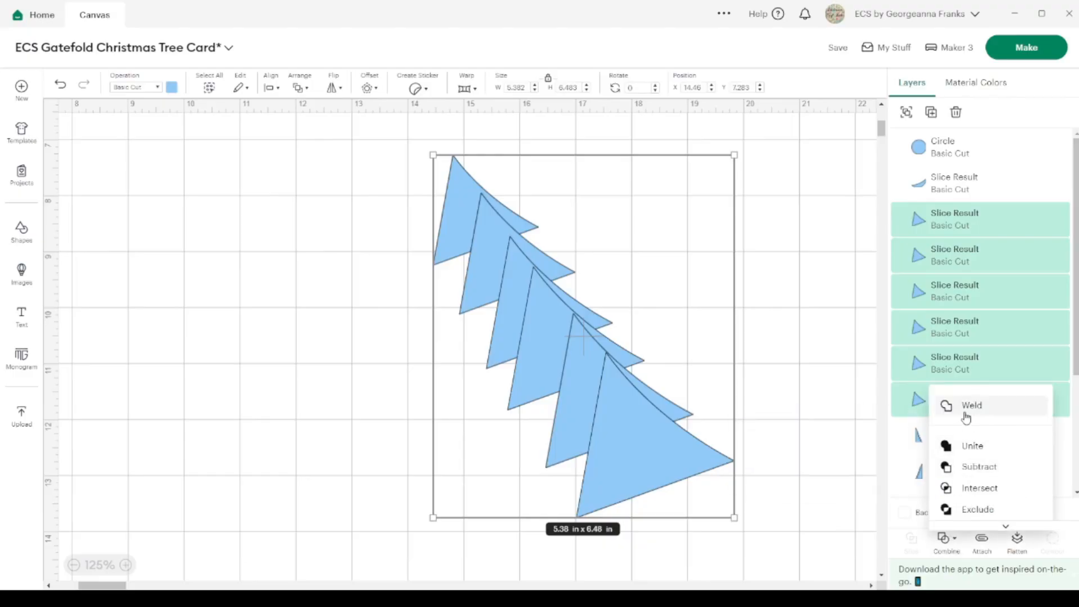
pyautogui.click(970, 446)
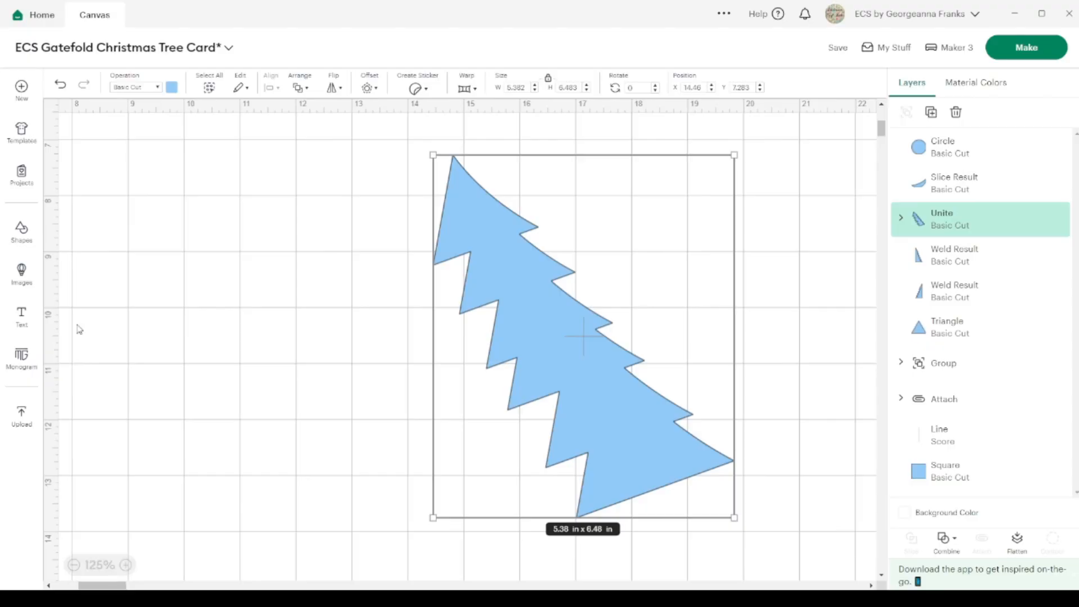
pyautogui.scroll(5, 79, 330)
pyautogui.hscroll(-6, 79, 330)
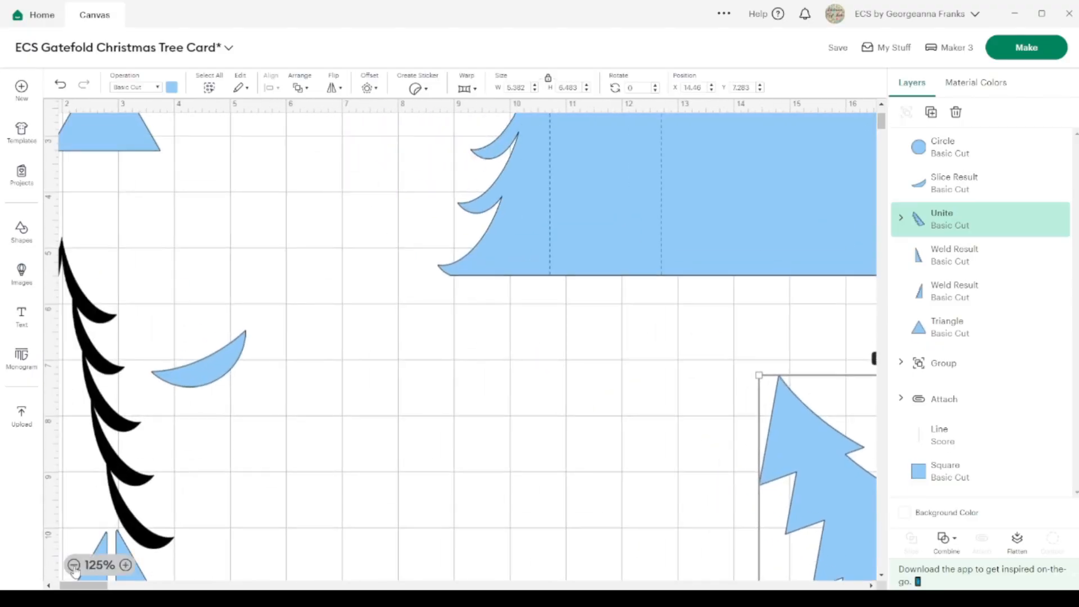
pyautogui.click(73, 565)
pyautogui.click(73, 565)
pyautogui.click(74, 565)
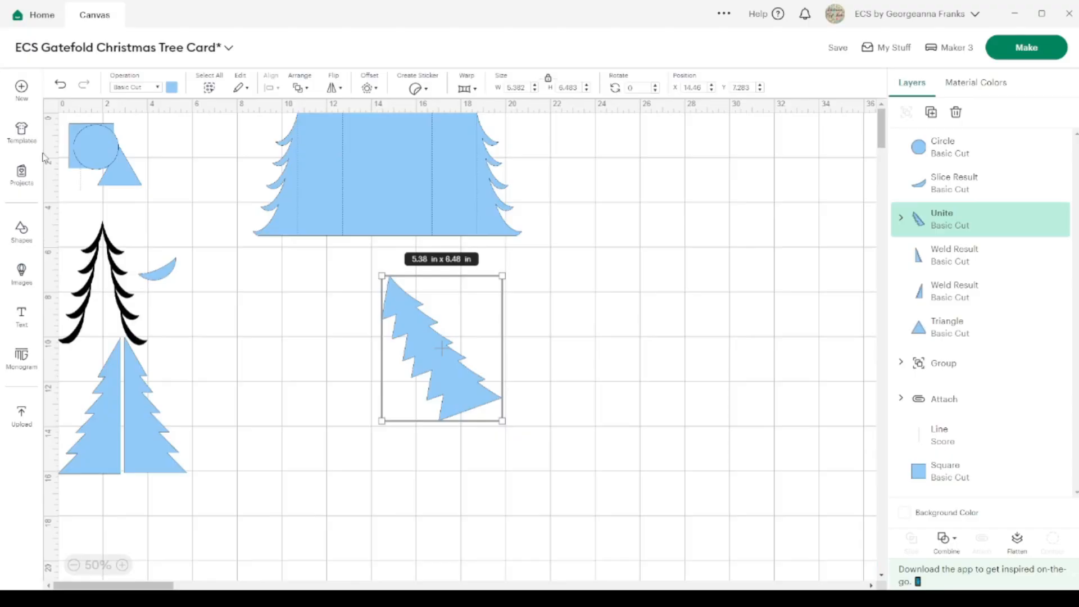
pyautogui.click(72, 168)
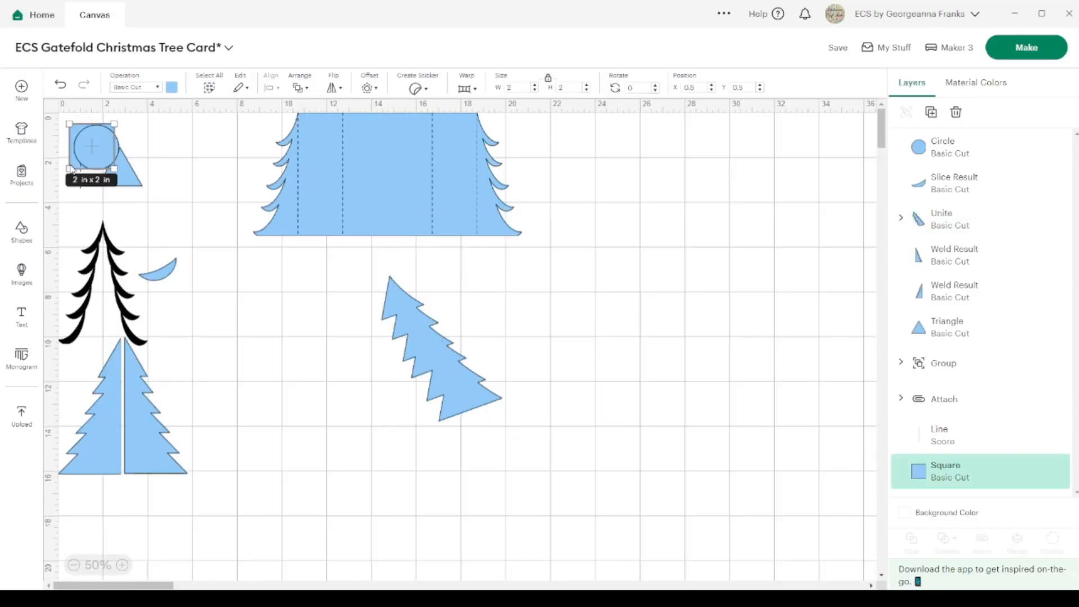
pyautogui.press('Delete')
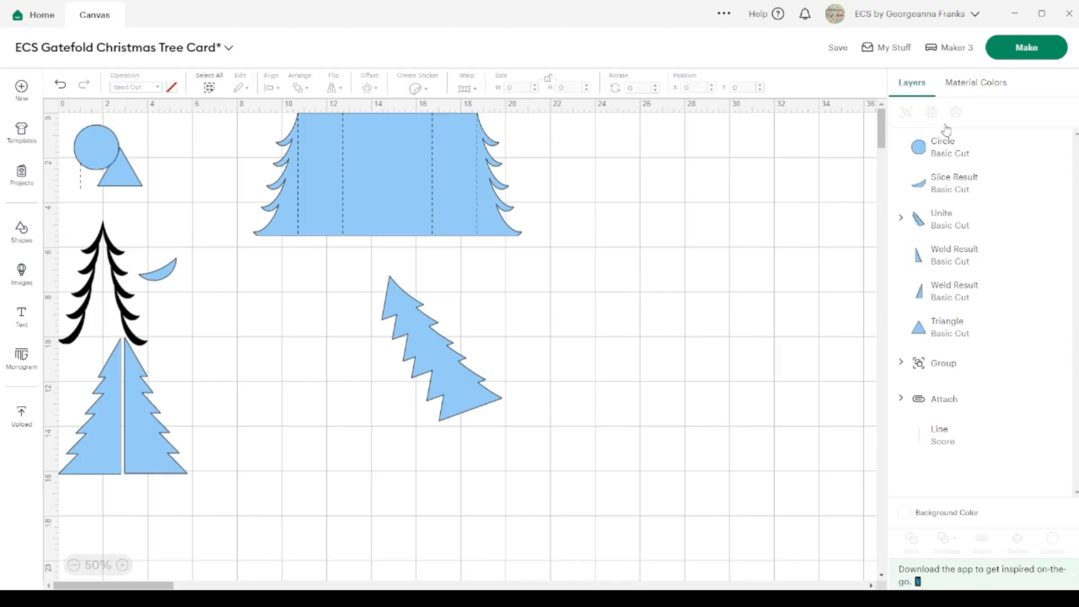
pyautogui.hotkey('ctrl', 'z')
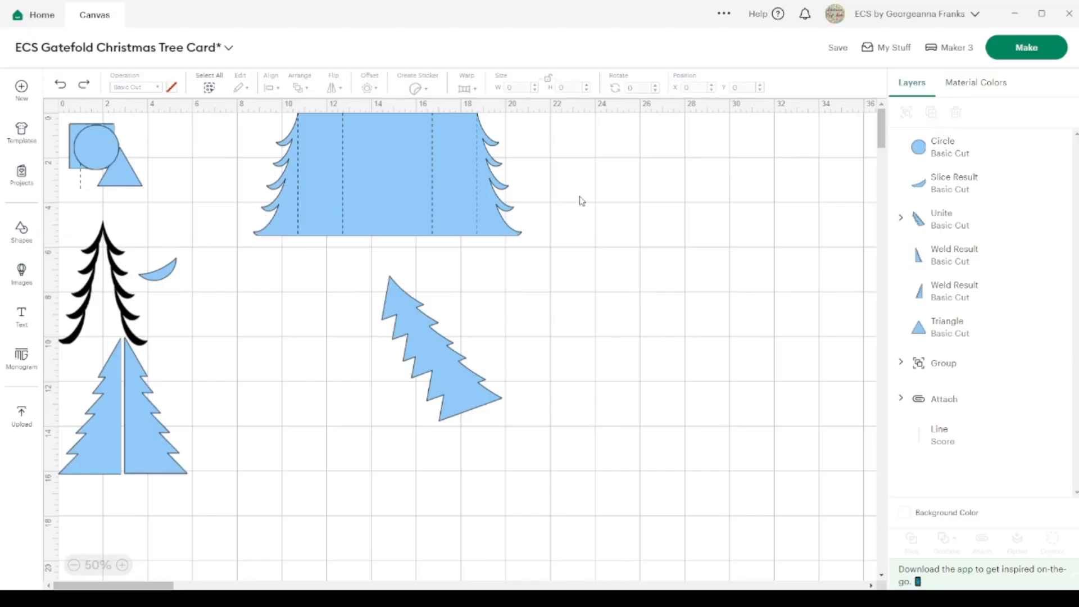
# Duplicate the 2 in square and place the copy to the right of the united tree, around X 21.88 in, Y 10.25 in
pyautogui.click(84, 128)
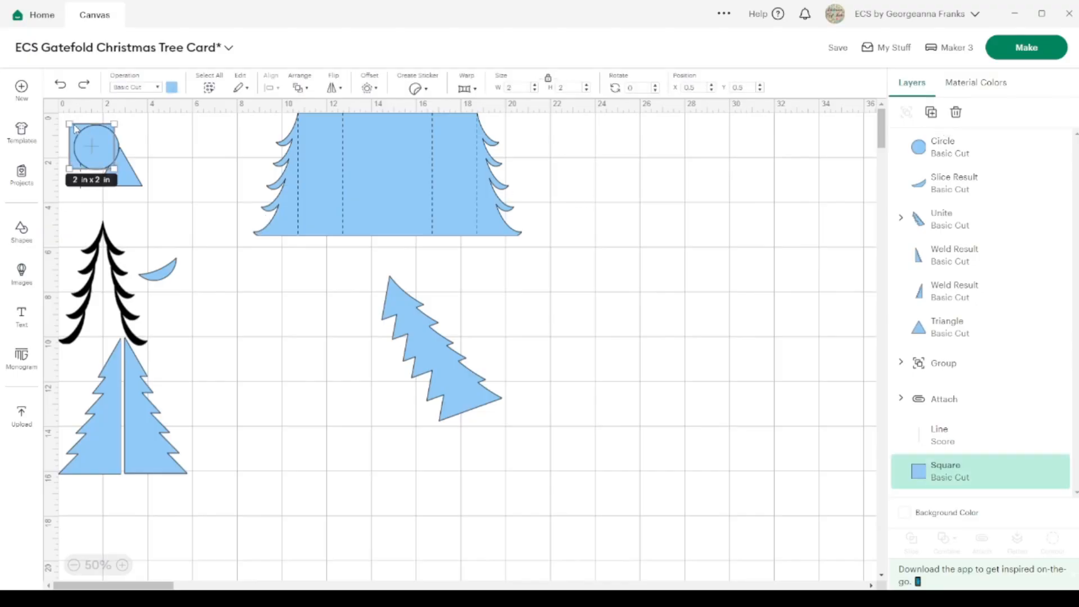
pyautogui.click(931, 113)
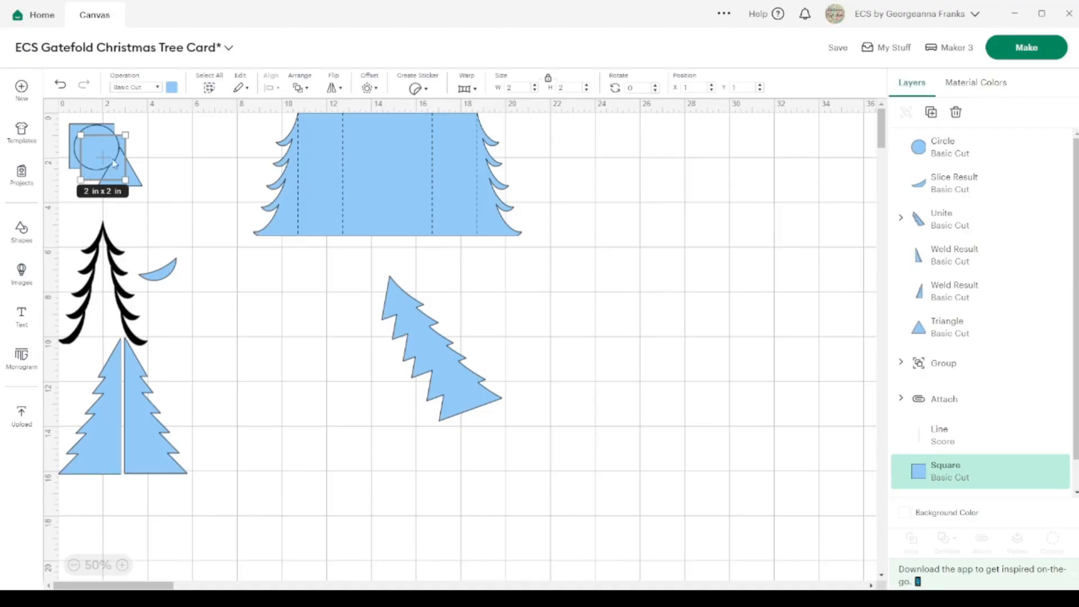
pyautogui.click(183, 117)
pyautogui.click(89, 177)
pyautogui.moveTo(89, 179); pyautogui.dragTo(554, 386)
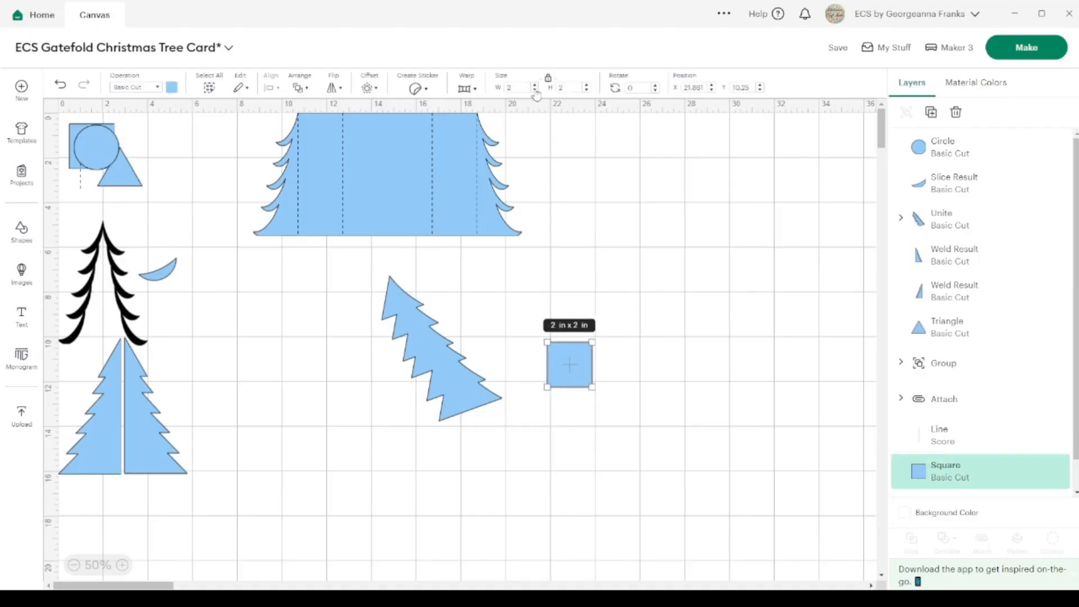
# Unlock the duplicated square's proportions and size it to 4.25 in wide by 5.5 in high
pyautogui.click(548, 77)
pyautogui.press('Tab')
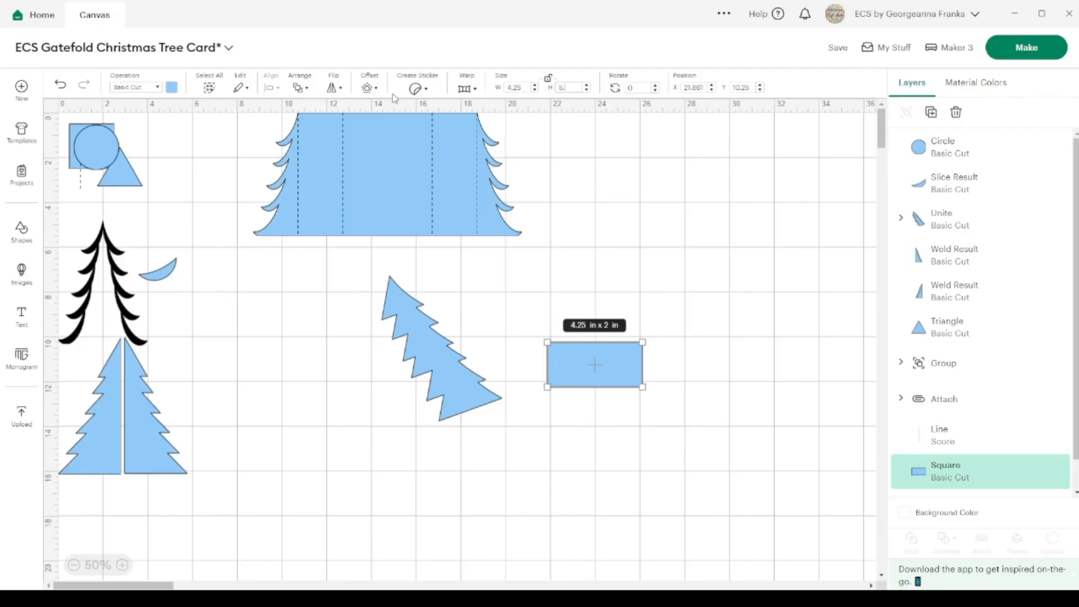
pyautogui.write('5.5')
pyautogui.press('Return')
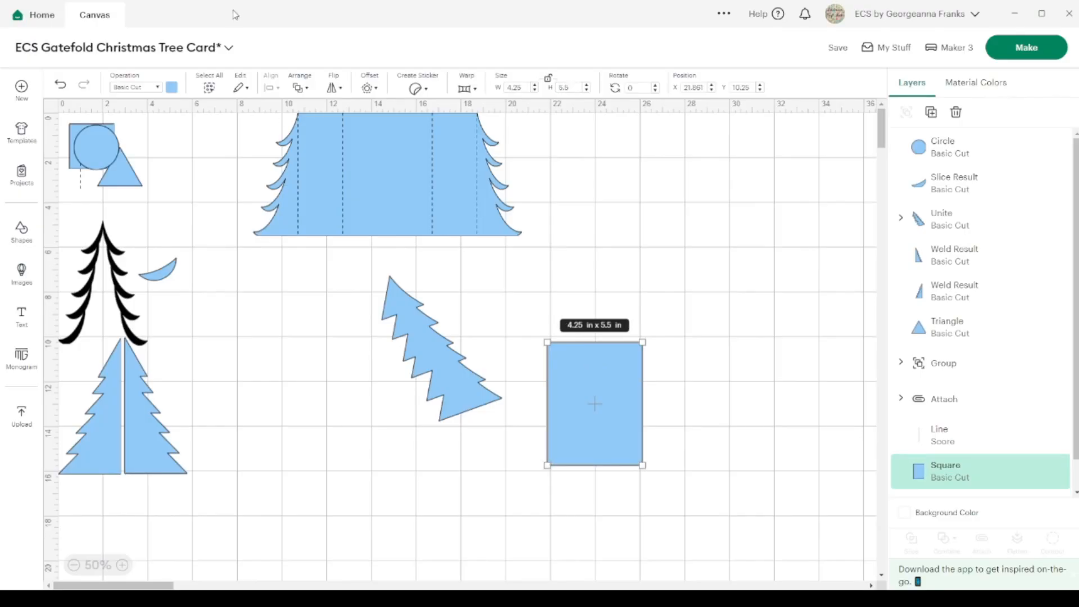
# Recolor the united tree dark blue and move it over the right part of the 4.25 × 5.5 in rectangle
pyautogui.click(436, 362)
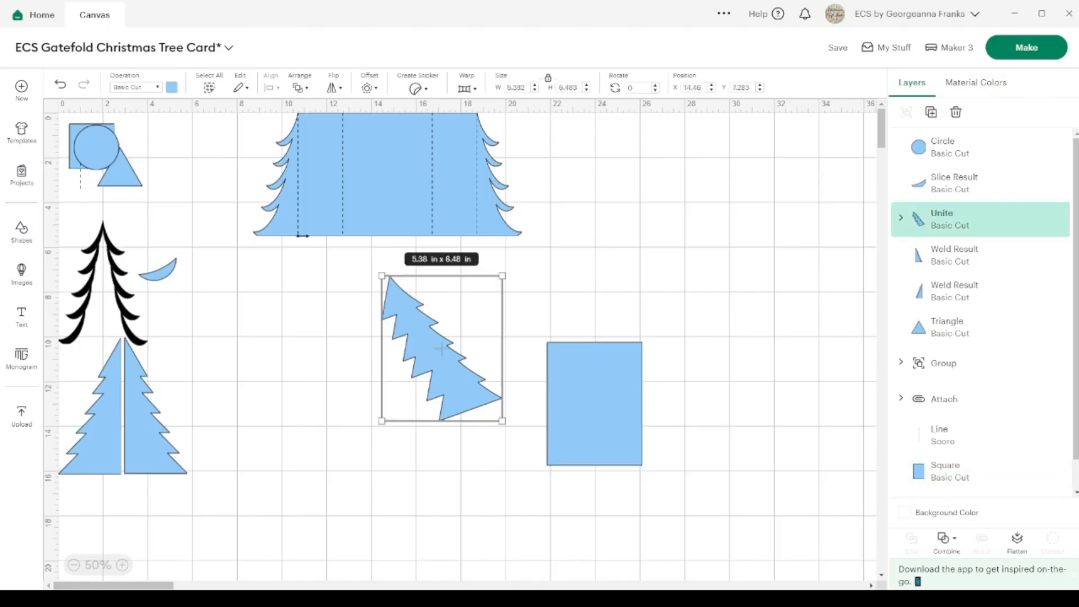
pyautogui.click(172, 88)
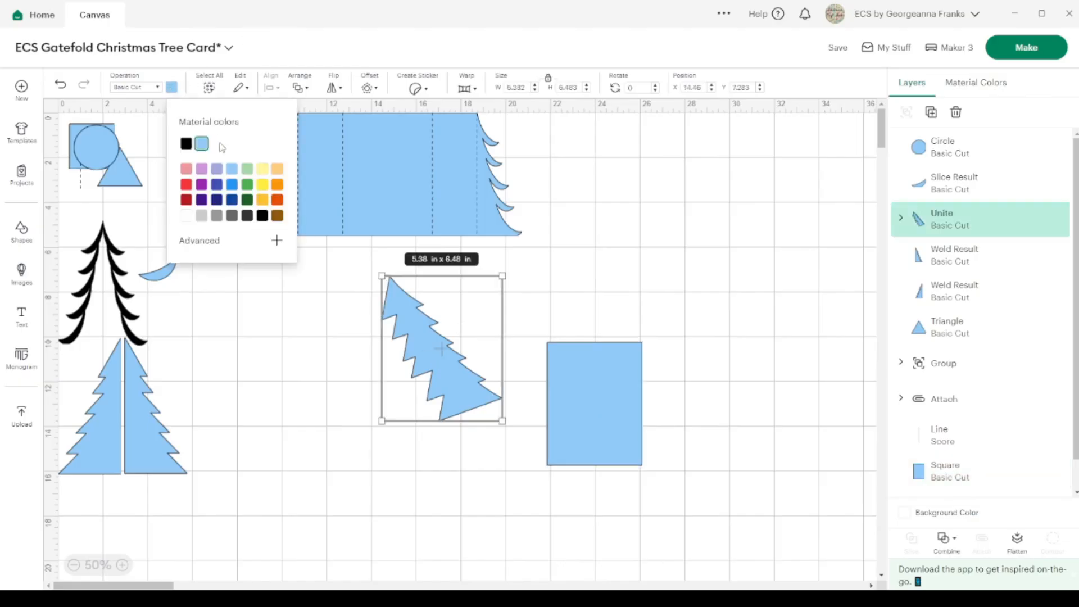
pyautogui.click(231, 200)
pyautogui.moveTo(452, 366); pyautogui.dragTo(673, 437)
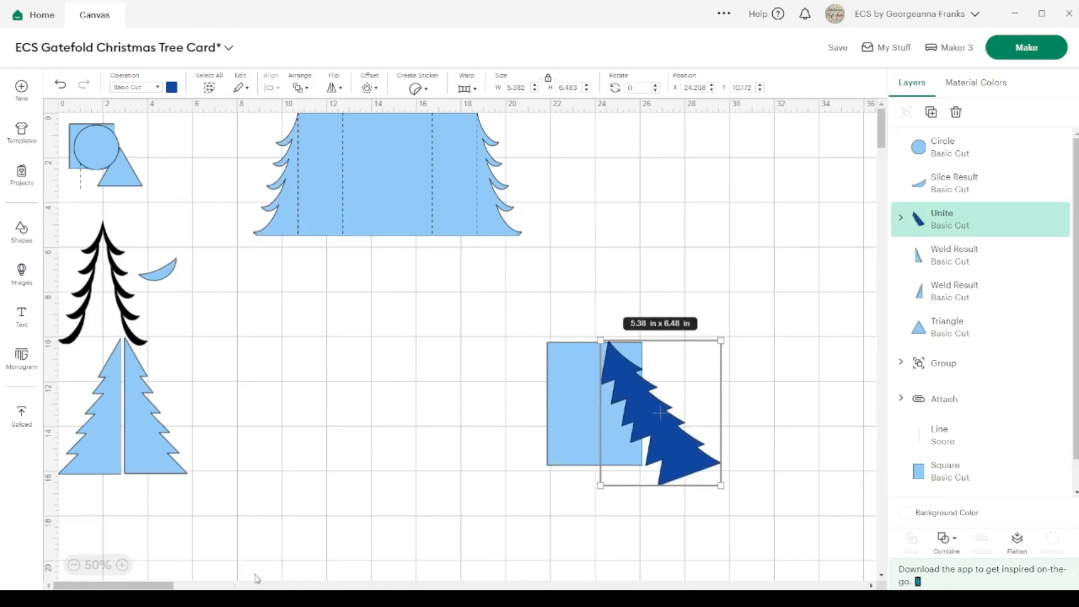
# Rotate the dark blue tree about 16° clockwise and shrink it to about 4.37 × 5.26 in, fitted to the rectangle's height
pyautogui.click(126, 565)
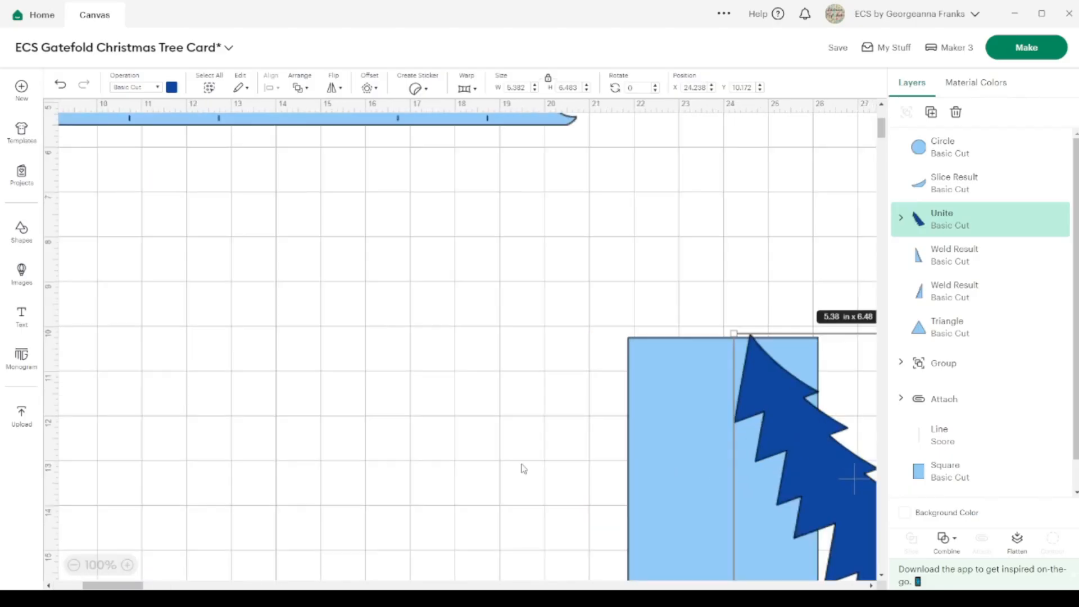
pyautogui.scroll(-3, 521, 465)
pyautogui.hscroll(5, 521, 465)
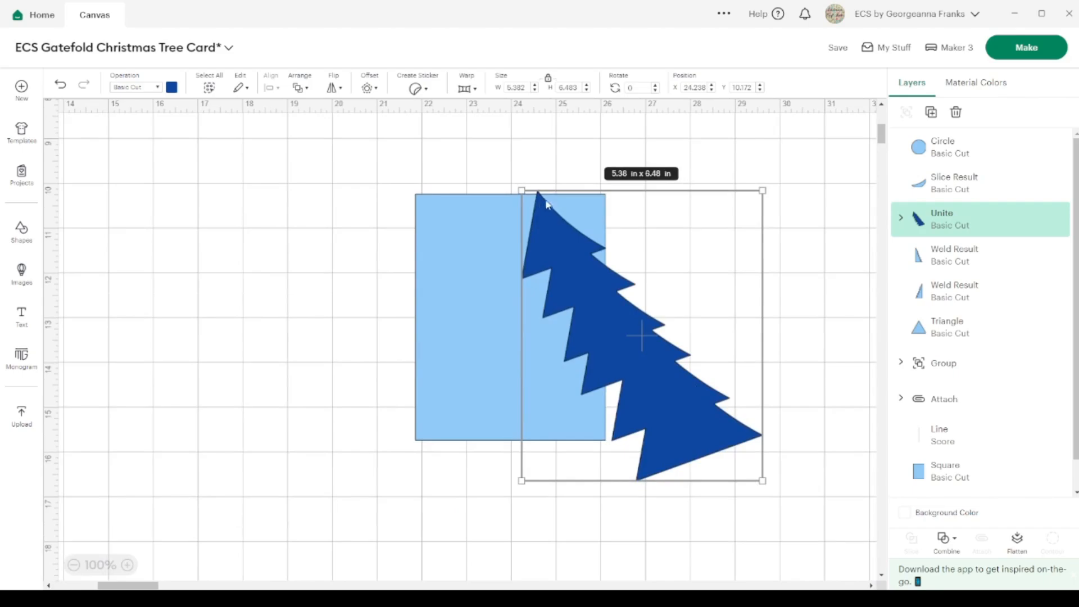
pyautogui.moveTo(771, 486); pyautogui.dragTo(732, 534)
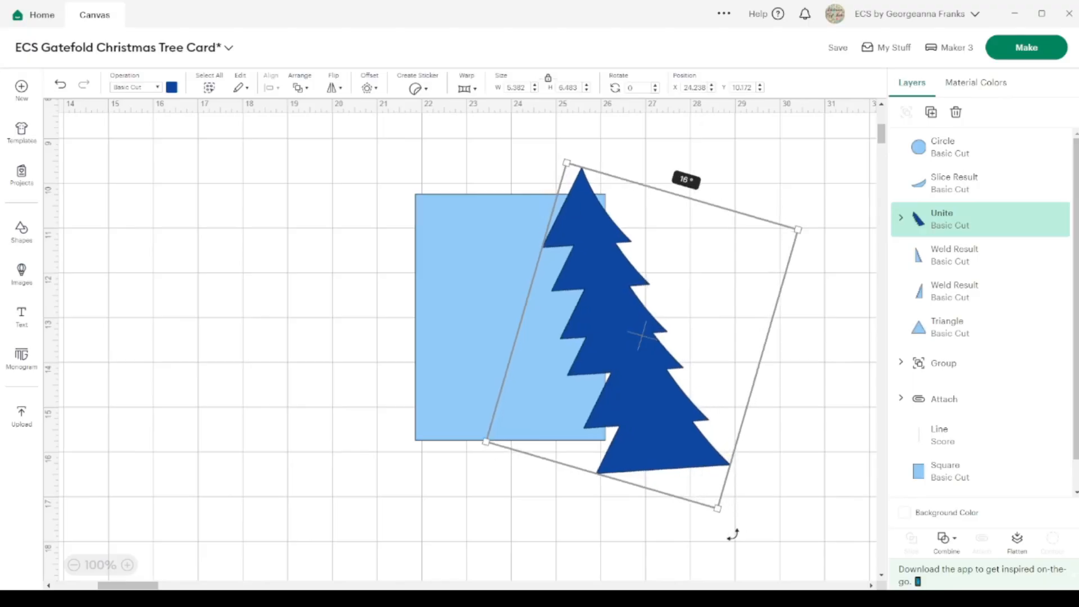
pyautogui.moveTo(669, 443); pyautogui.dragTo(663, 470)
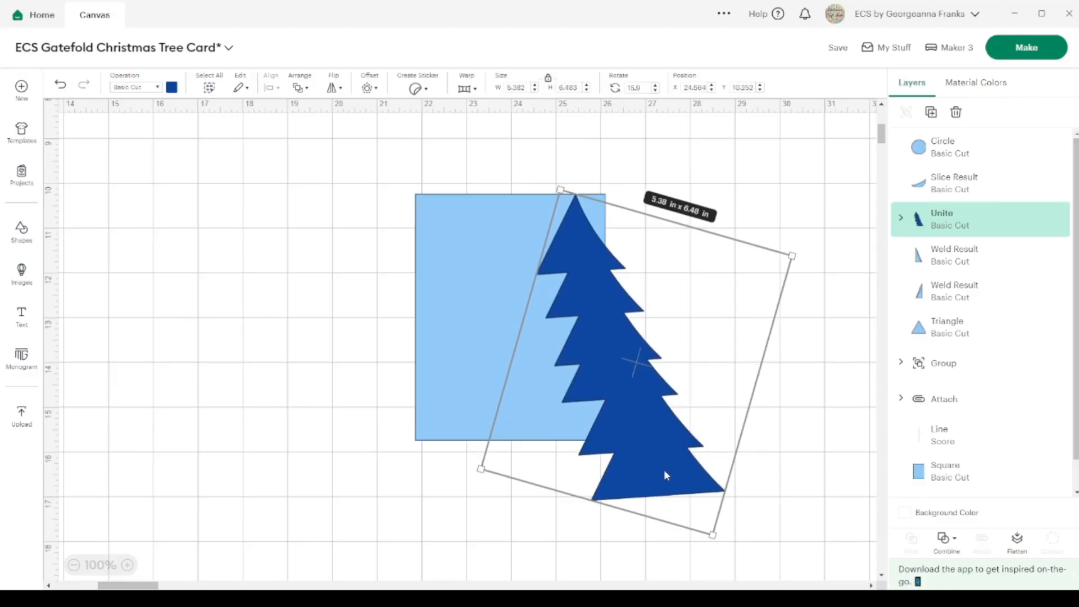
pyautogui.moveTo(713, 539); pyautogui.dragTo(687, 467)
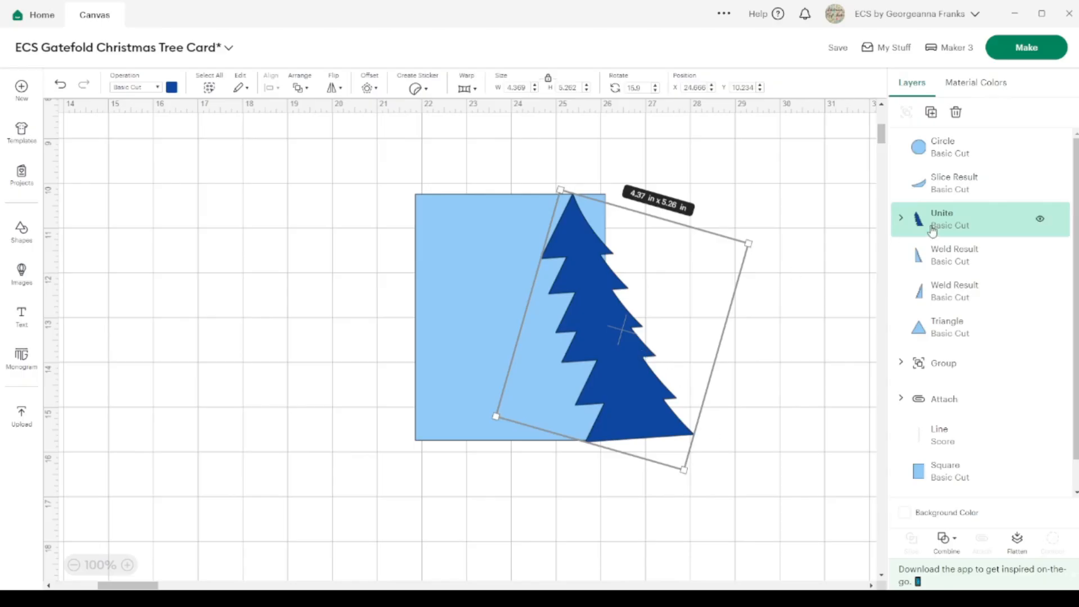
# Duplicate the dark blue tree, flip the copy horizontally and line its tip up with the original's tip
pyautogui.click(931, 111)
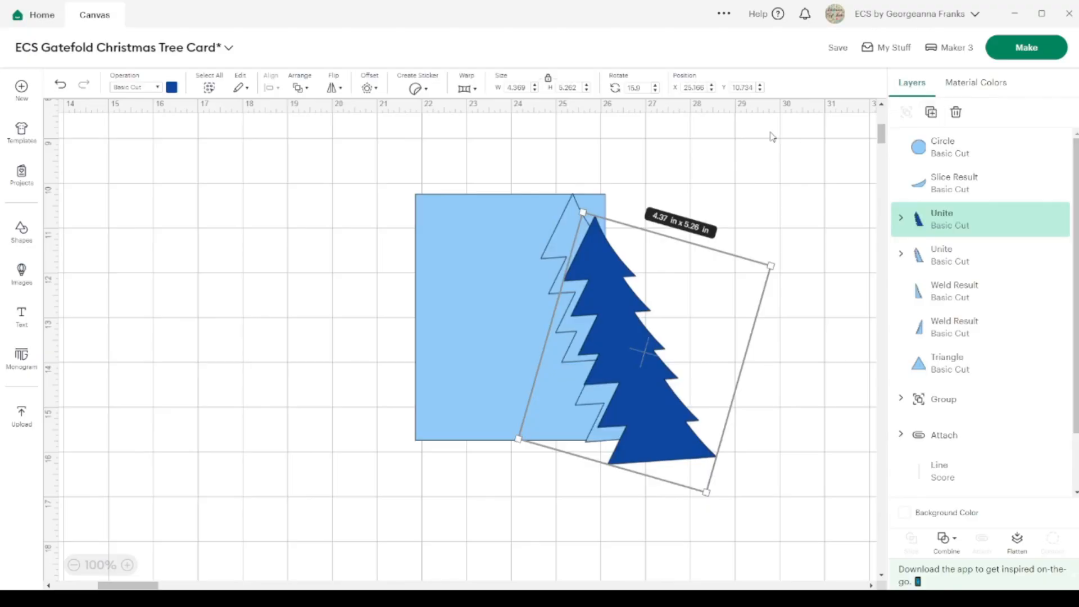
pyautogui.moveTo(639, 344); pyautogui.dragTo(569, 322)
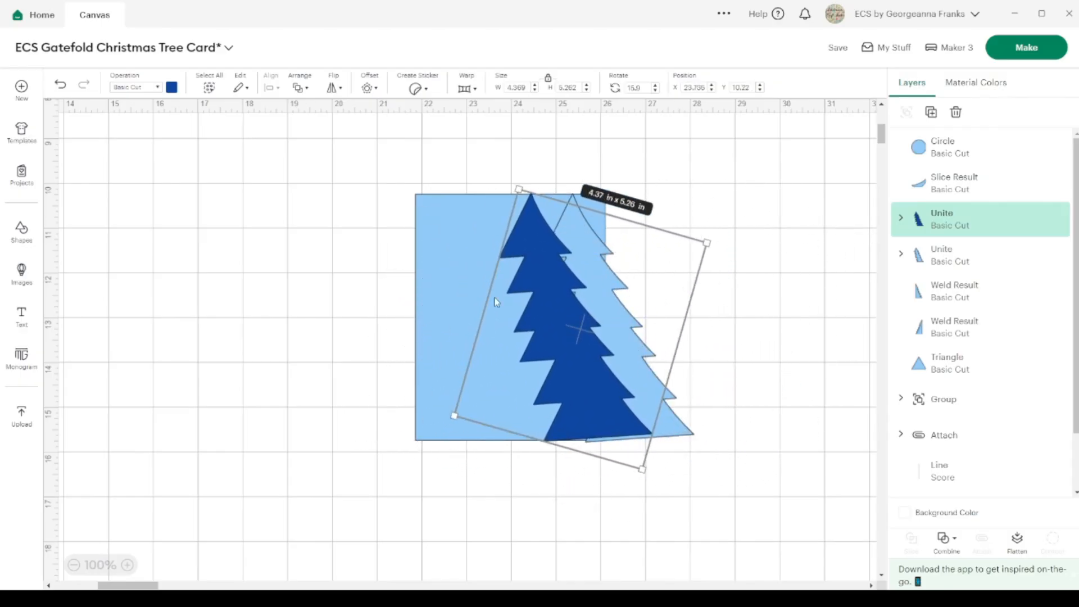
pyautogui.click(336, 89)
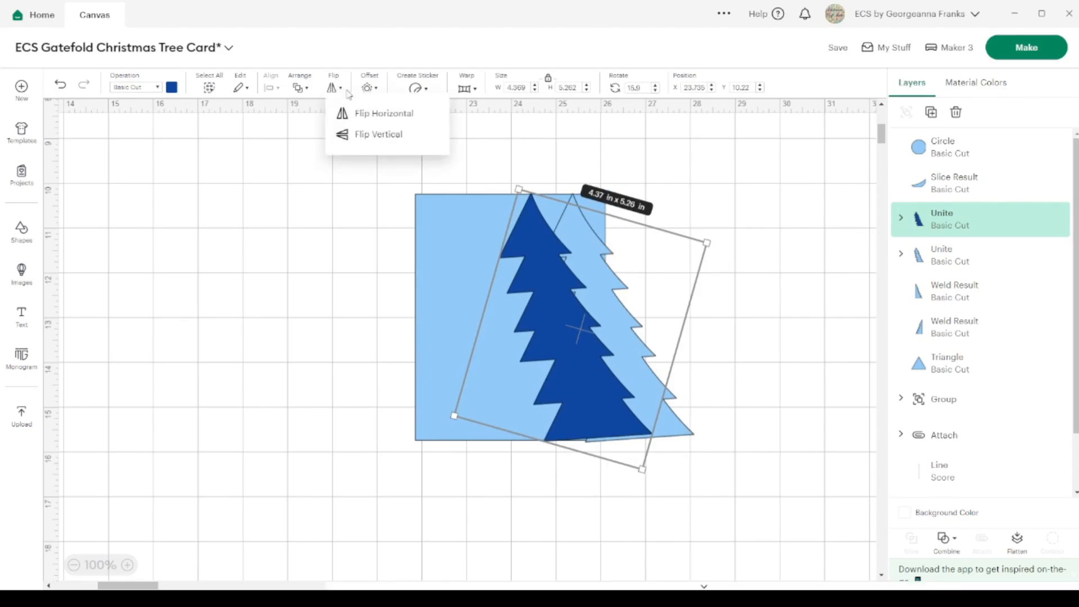
pyautogui.click(380, 115)
pyautogui.moveTo(608, 287); pyautogui.dragTo(551, 291)
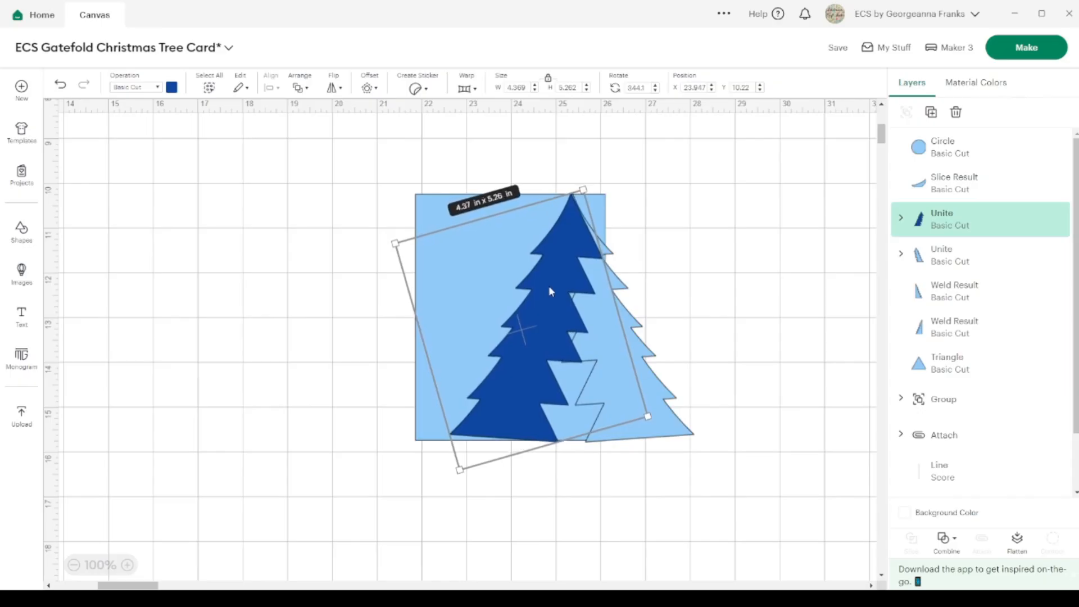
# Rotate the flipped dark blue tree about 2° counterclockwise and move it aside over the rectangle's lower-left edge
pyautogui.click(128, 564)
pyautogui.click(128, 564)
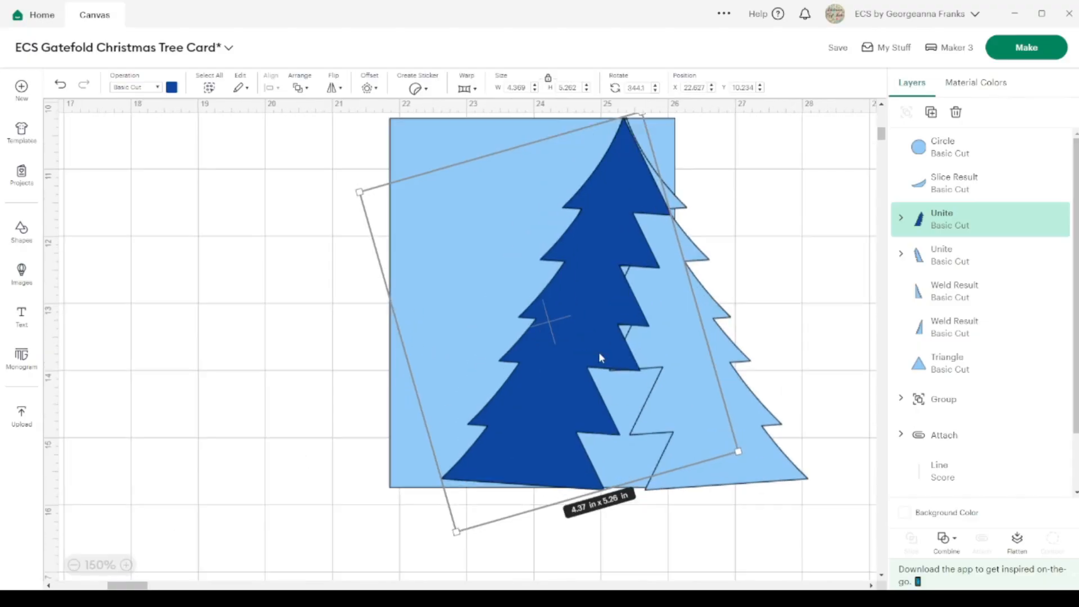
pyautogui.hscroll(3, 599, 352)
pyautogui.click(786, 222)
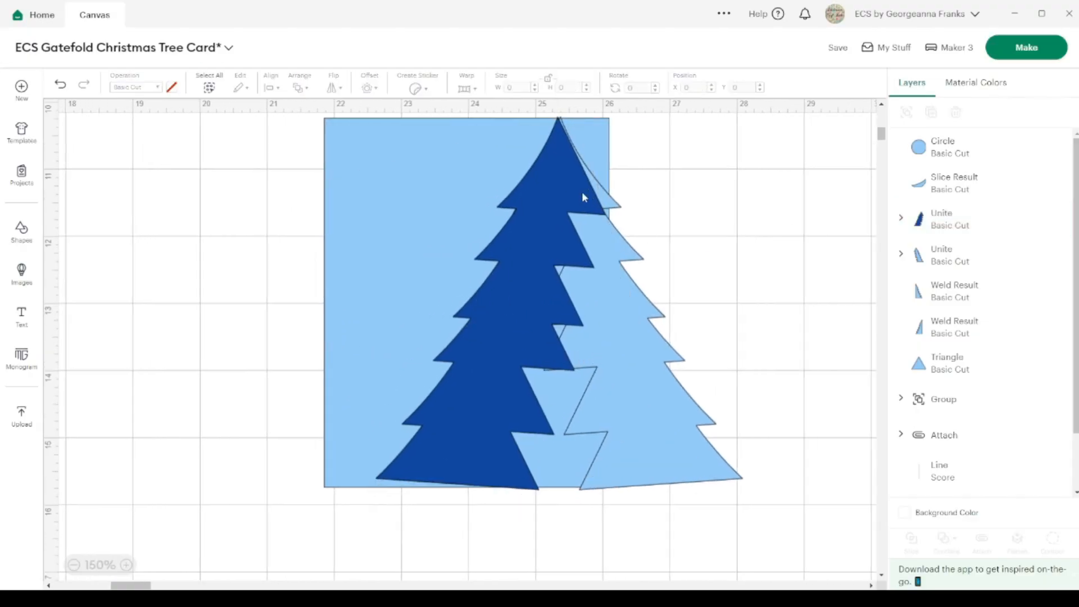
pyautogui.moveTo(569, 182); pyautogui.dragTo(571, 183)
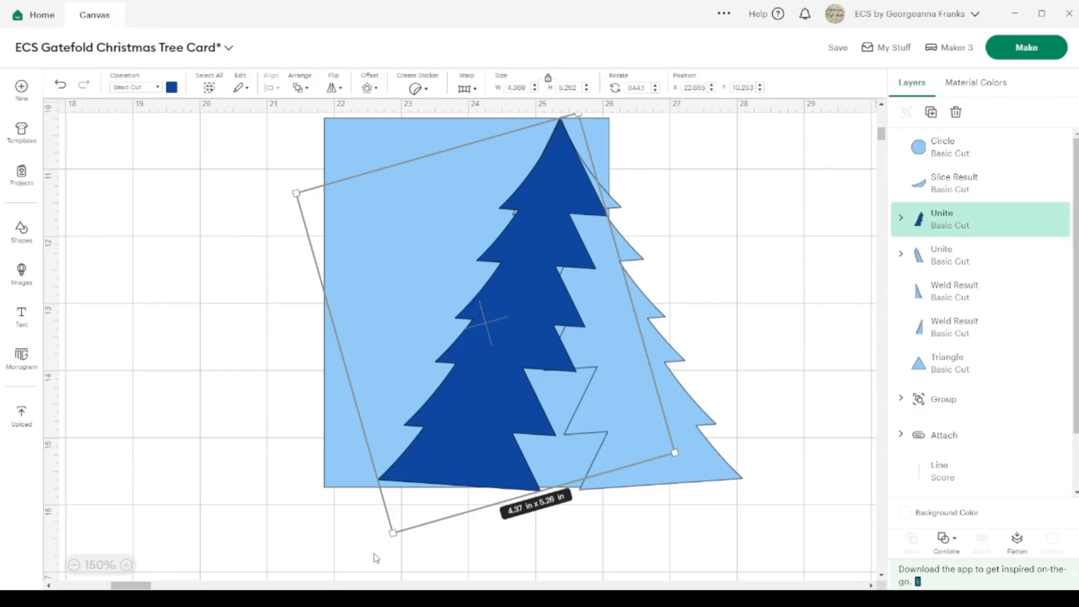
pyautogui.moveTo(373, 548); pyautogui.dragTo(388, 553)
pyautogui.moveTo(527, 251); pyautogui.dragTo(536, 255)
pyautogui.moveTo(537, 261); pyautogui.dragTo(309, 359)
# Duplicate the 4.25 × 5.5 in rectangle and slice the copy with the light blue tree laid over its left edge
pyautogui.click(507, 211)
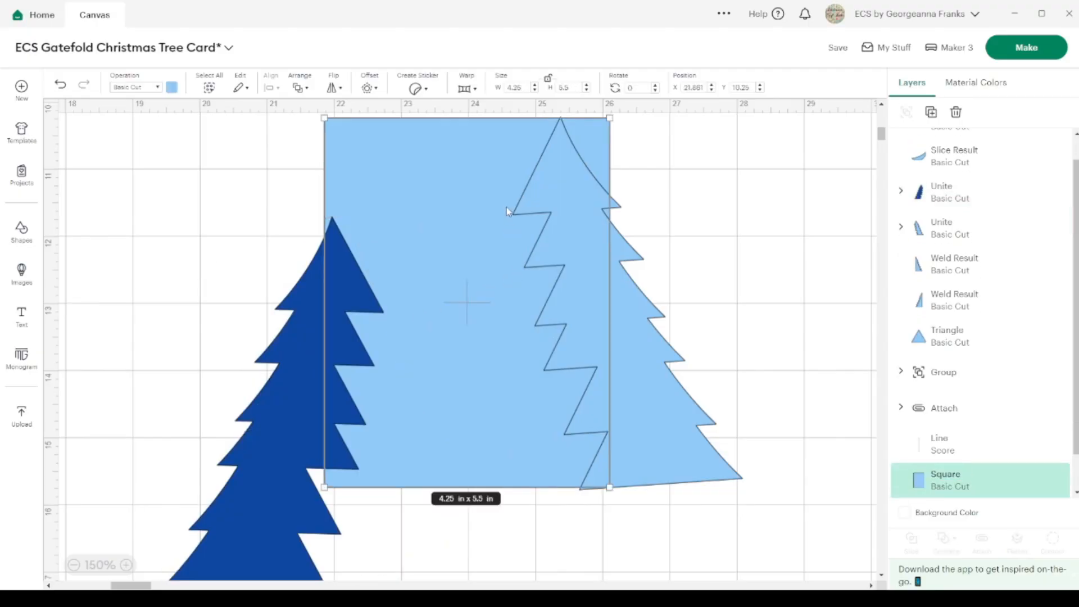
pyautogui.click(931, 112)
pyautogui.moveTo(677, 426); pyautogui.dragTo(707, 454)
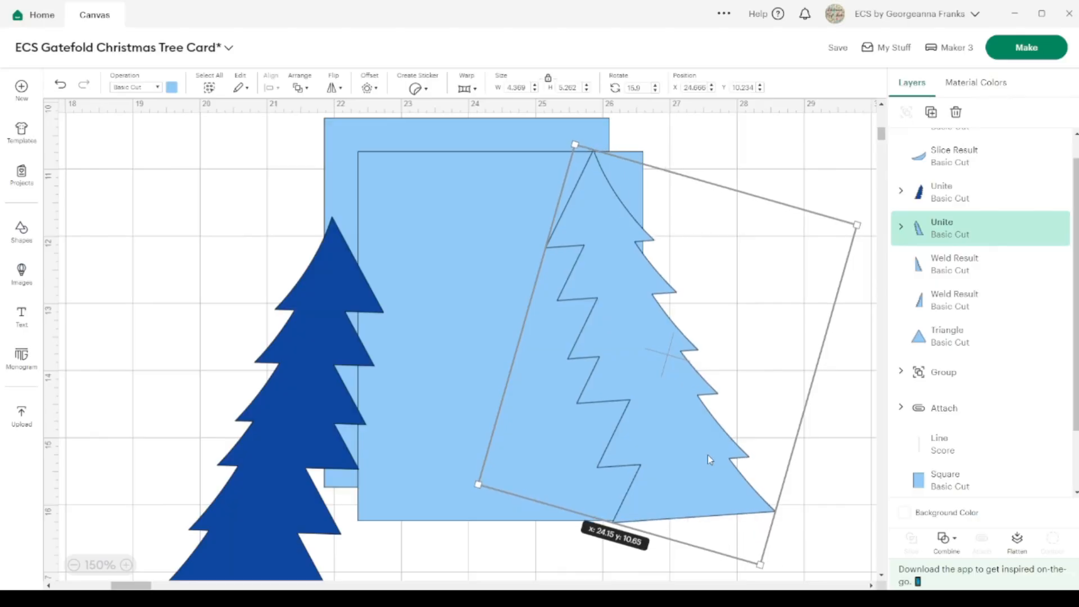
pyautogui.moveTo(707, 454); pyautogui.dragTo(475, 461)
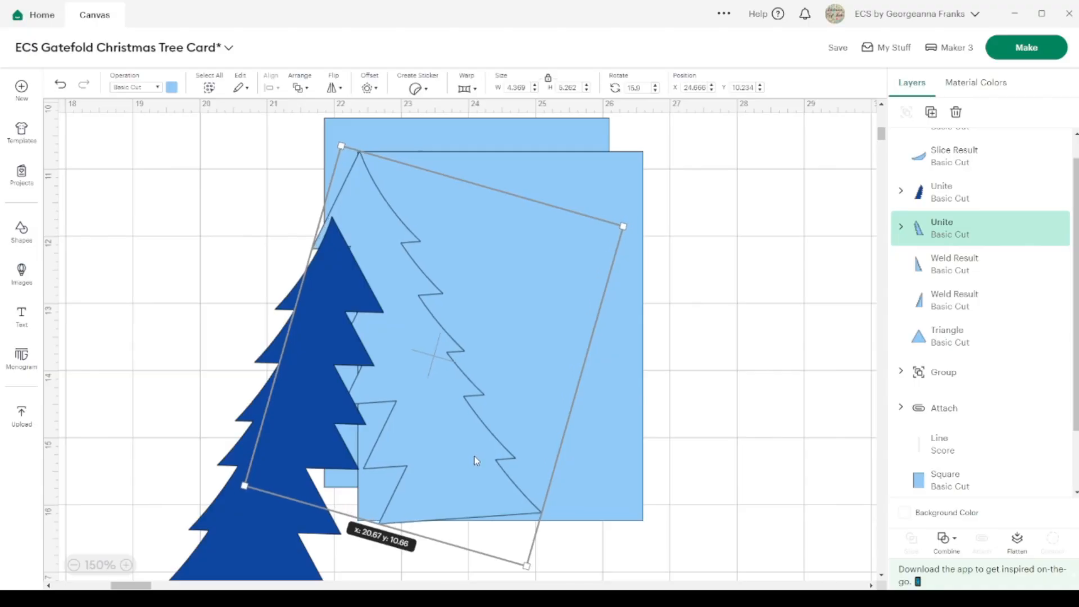
pyautogui.keyDown('shift'); pyautogui.click(621, 466); pyautogui.keyUp('shift')
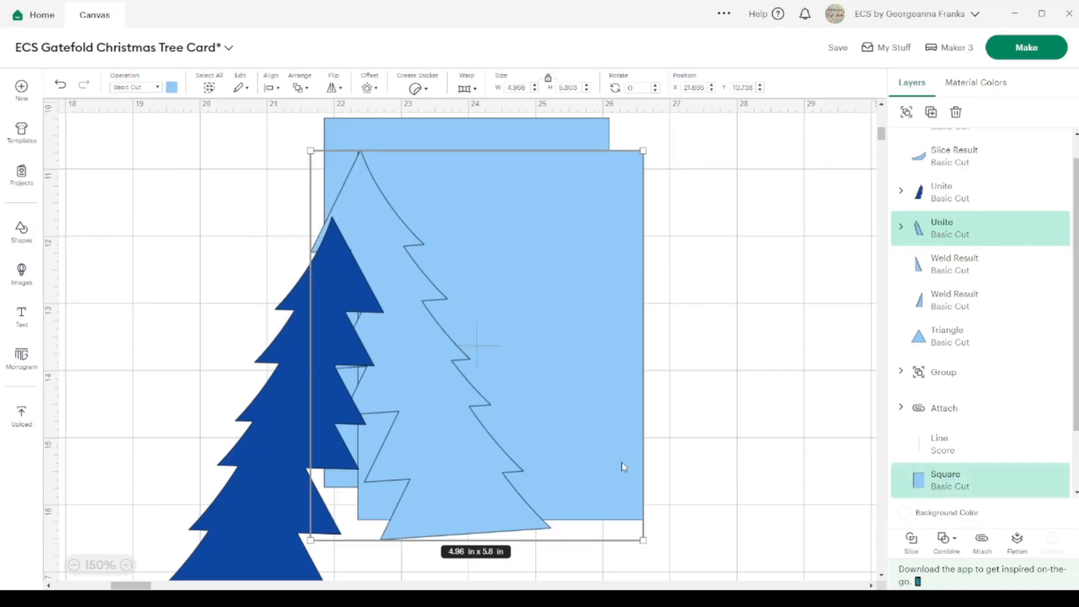
pyautogui.click(911, 539)
# Pull the slice results apart and delete the tree's cut-off remainder and the leftover rectangle piece, keeping the trimmed half trees
pyautogui.moveTo(521, 299); pyautogui.dragTo(731, 314)
pyautogui.moveTo(448, 391); pyautogui.dragTo(187, 391)
pyautogui.moveTo(469, 397); pyautogui.dragTo(590, 514)
pyautogui.moveTo(346, 180); pyautogui.dragTo(652, 473)
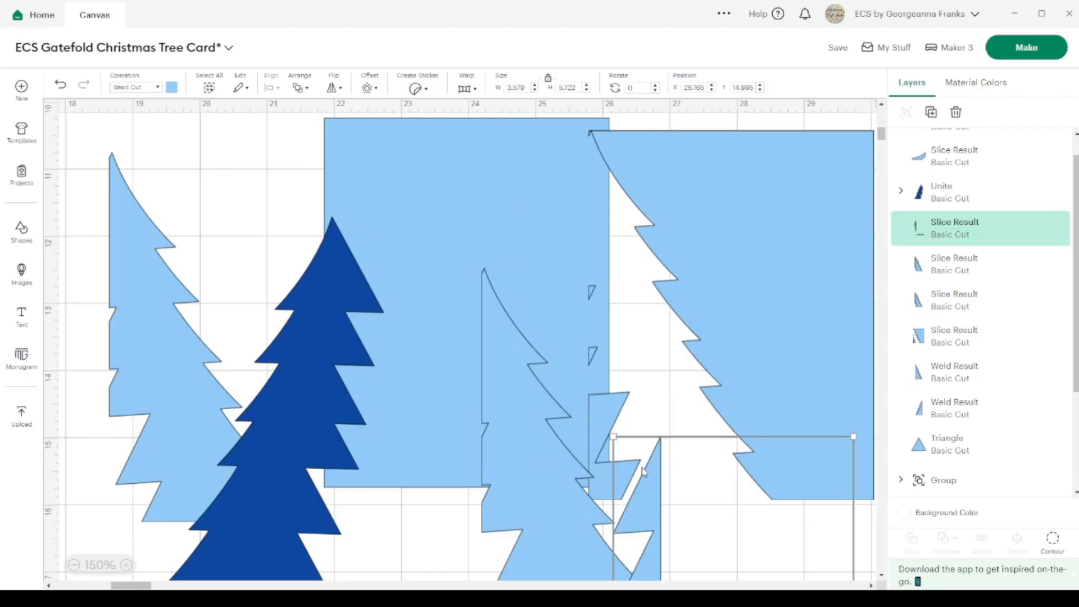
pyautogui.press('Delete')
pyautogui.click(621, 476)
pyautogui.press('Delete')
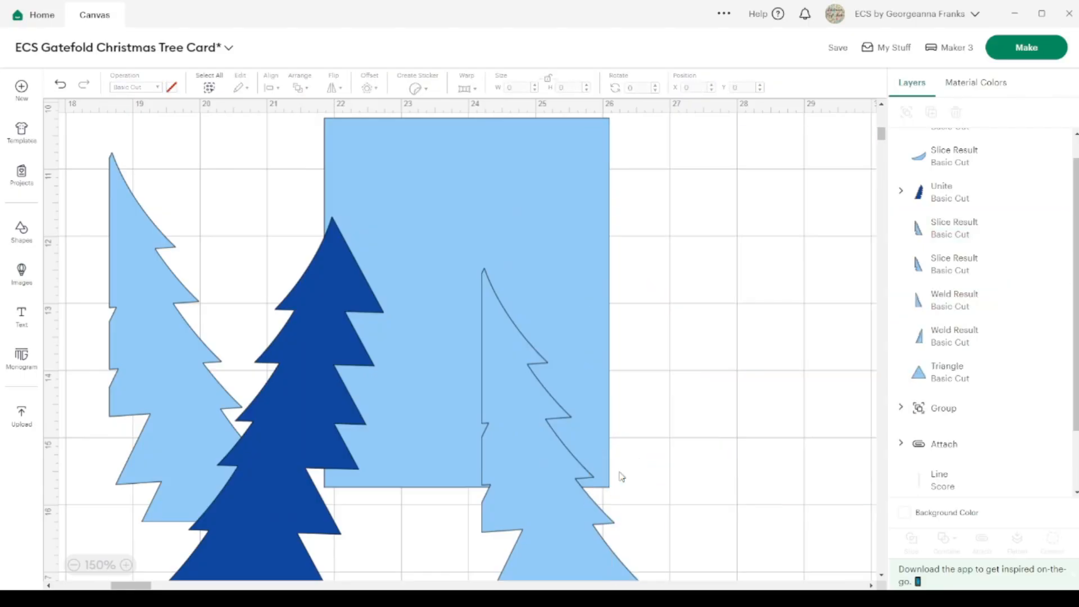
# Place the dark blue tree over the left side of the trimmed half tree so their tips meet
pyautogui.scroll(-3, 621, 477)
pyautogui.moveTo(273, 302); pyautogui.dragTo(427, 349)
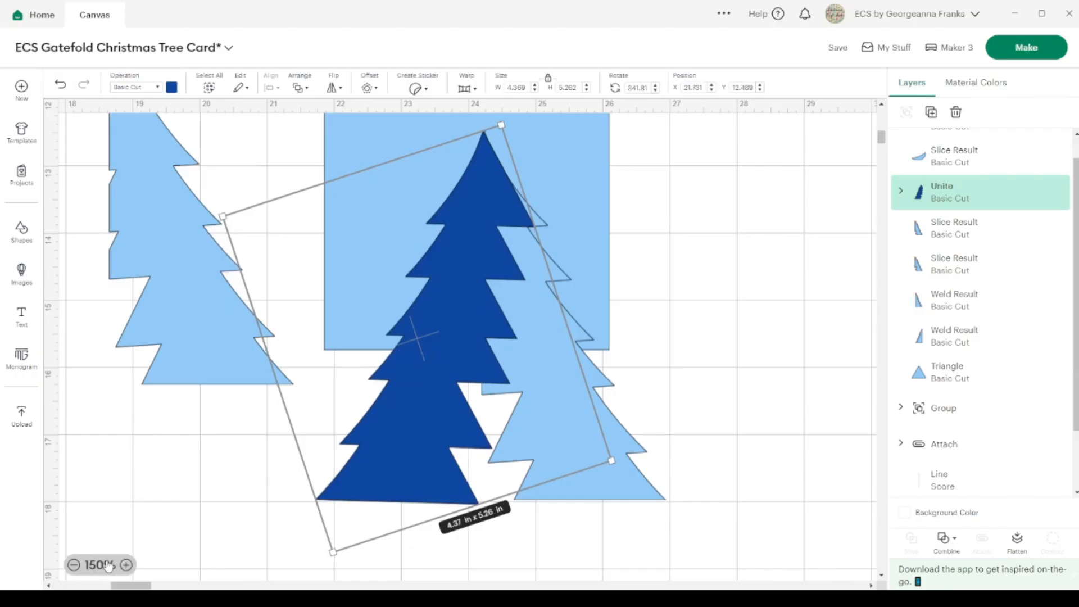
pyautogui.click(129, 565)
pyautogui.click(130, 565)
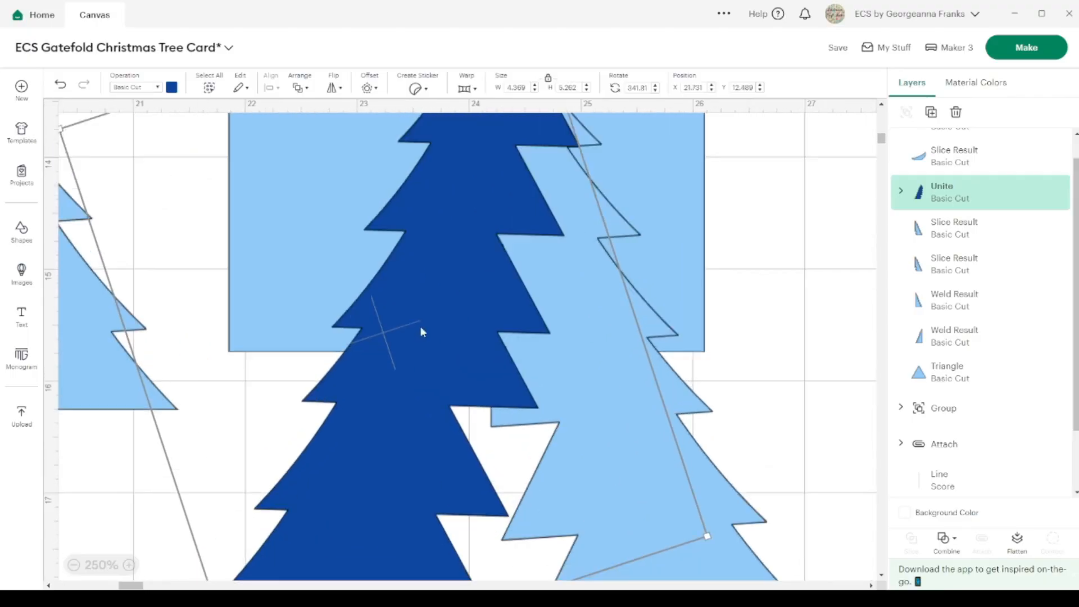
pyautogui.scroll(1, 421, 332)
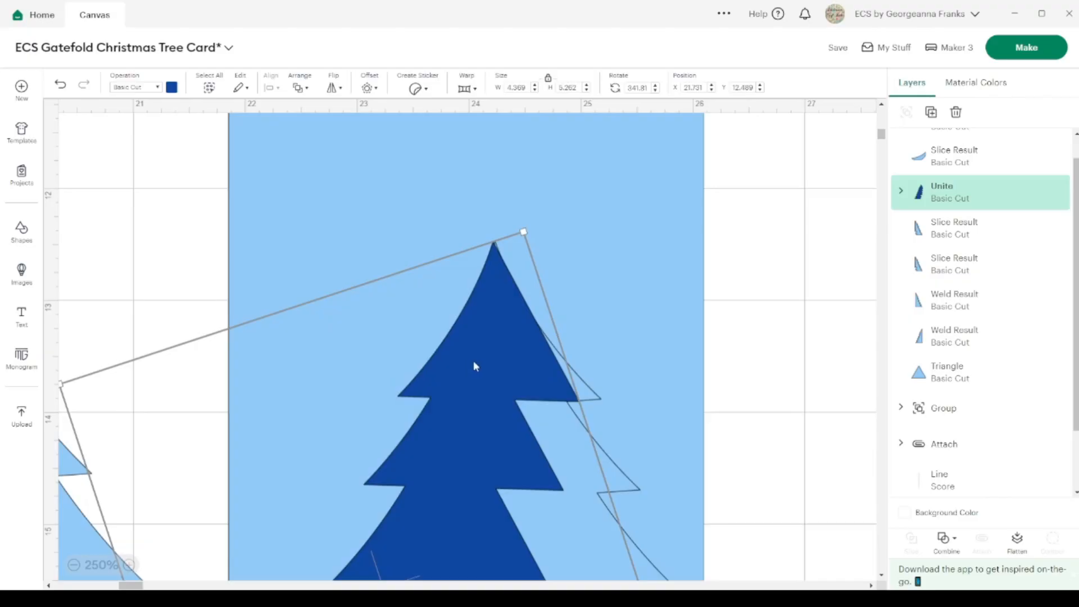
pyautogui.moveTo(475, 366); pyautogui.dragTo(476, 365)
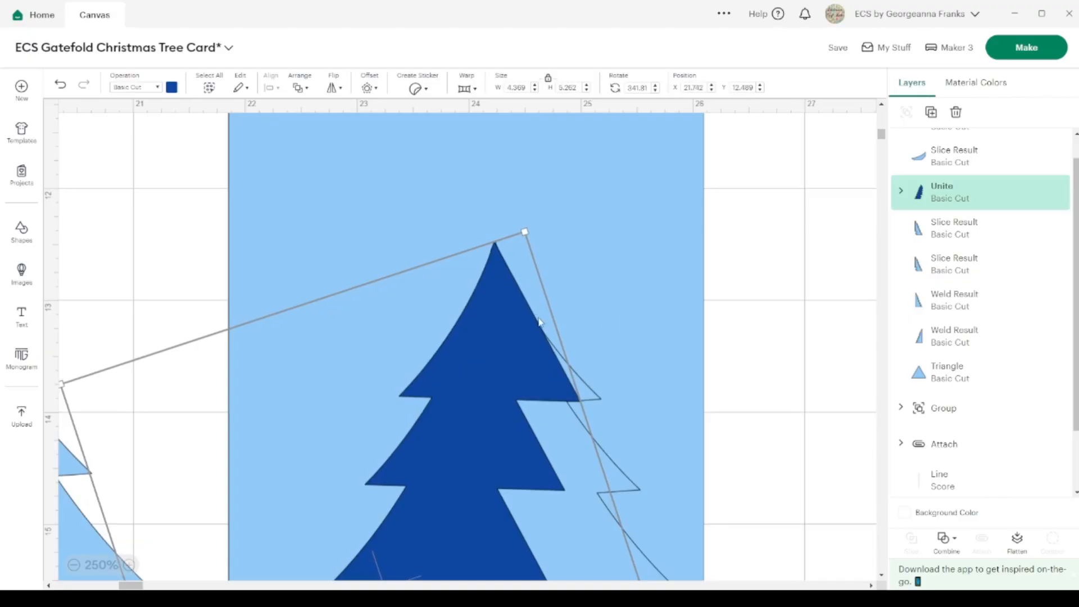
# Check the bases of the overlapping trees and move both together below the rectangle, to about X 21.95 in, Y 17.44 in
pyautogui.scroll(-5, 812, 257)
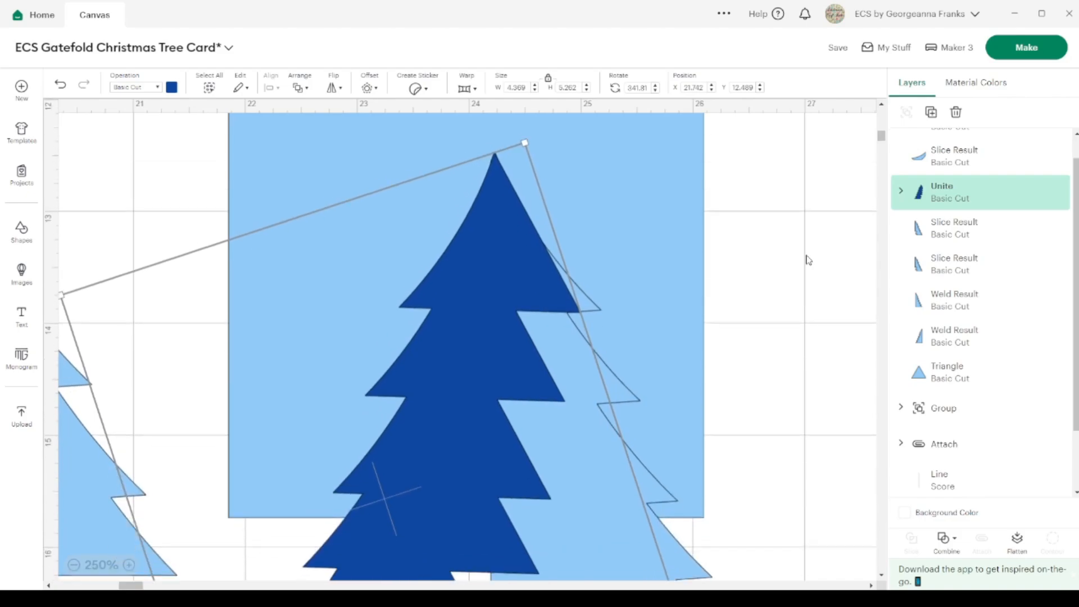
pyautogui.scroll(-20, 466, 292)
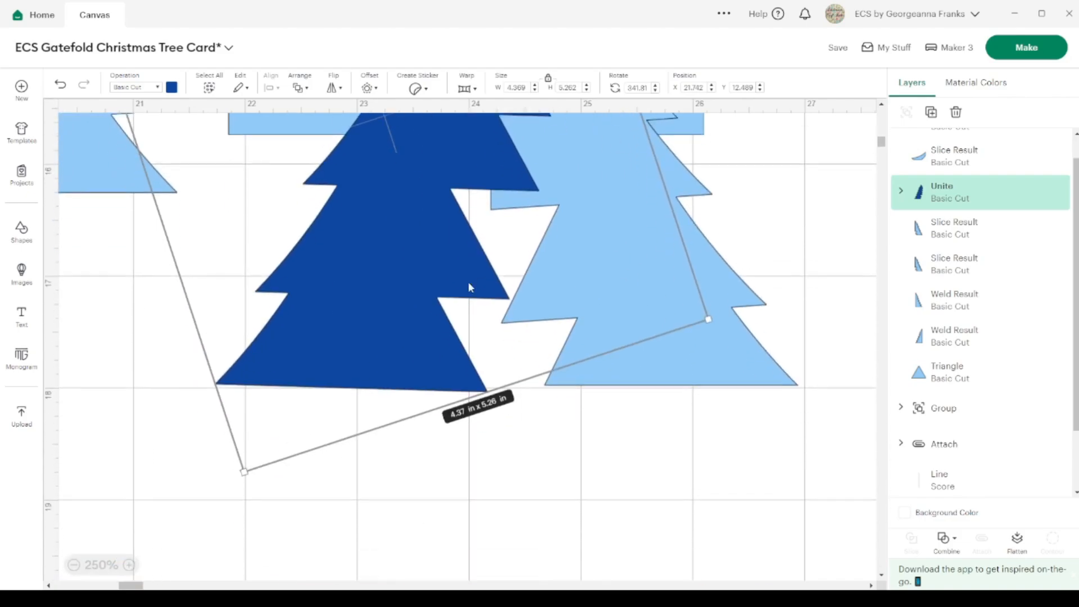
pyautogui.click(73, 565)
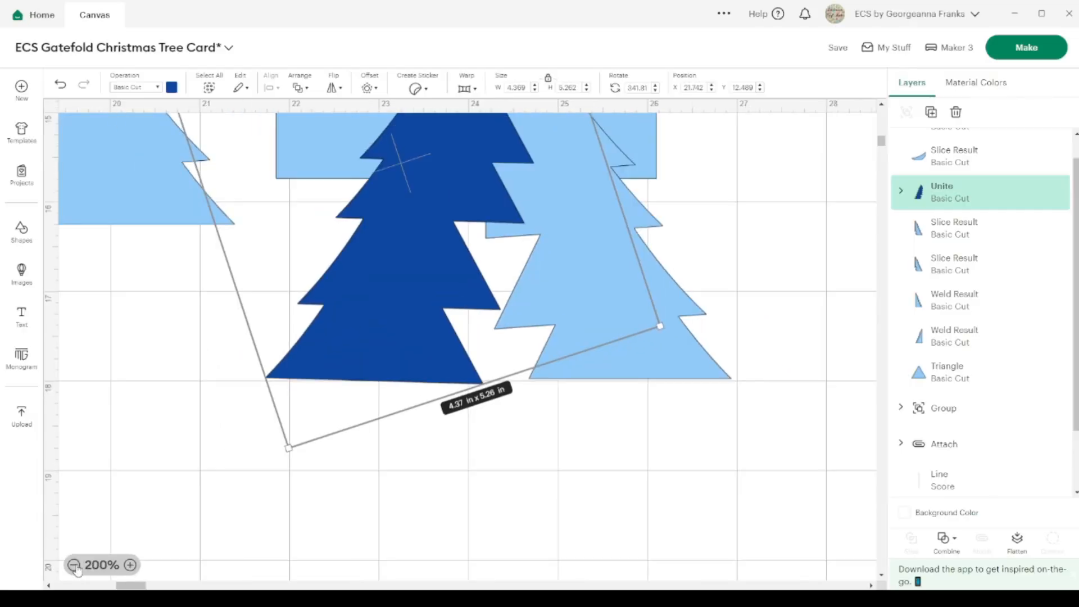
pyautogui.click(74, 565)
pyautogui.click(74, 565)
pyautogui.scroll(5, 551, 347)
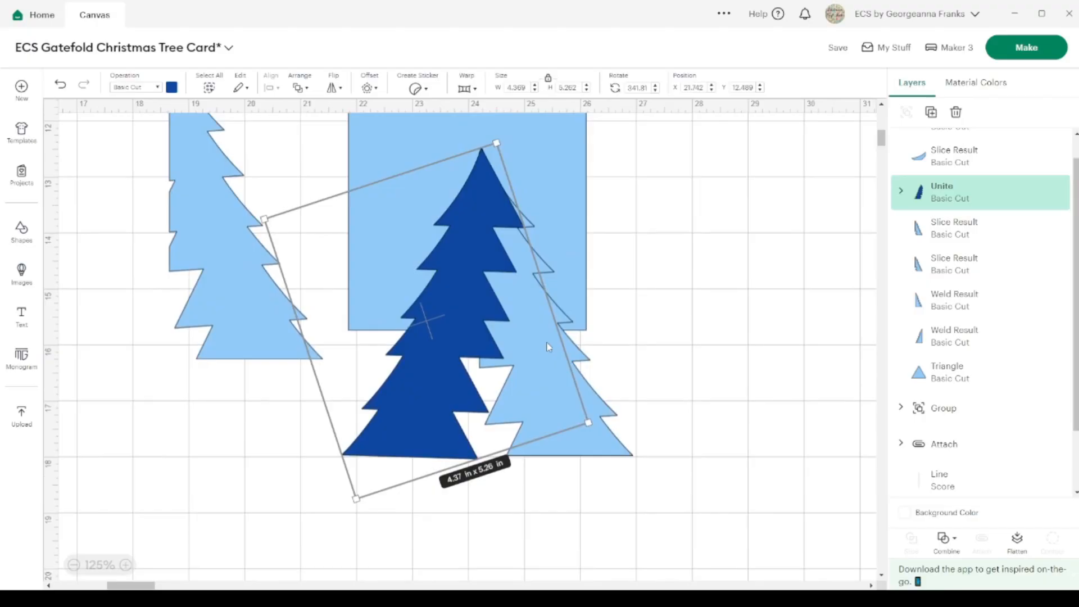
pyautogui.keyDown('shift'); pyautogui.click(601, 452); pyautogui.keyUp('shift')
pyautogui.moveTo(500, 267); pyautogui.dragTo(578, 398)
pyautogui.scroll(-4, 542, 280)
pyautogui.moveTo(541, 188); pyautogui.dragTo(474, 303)
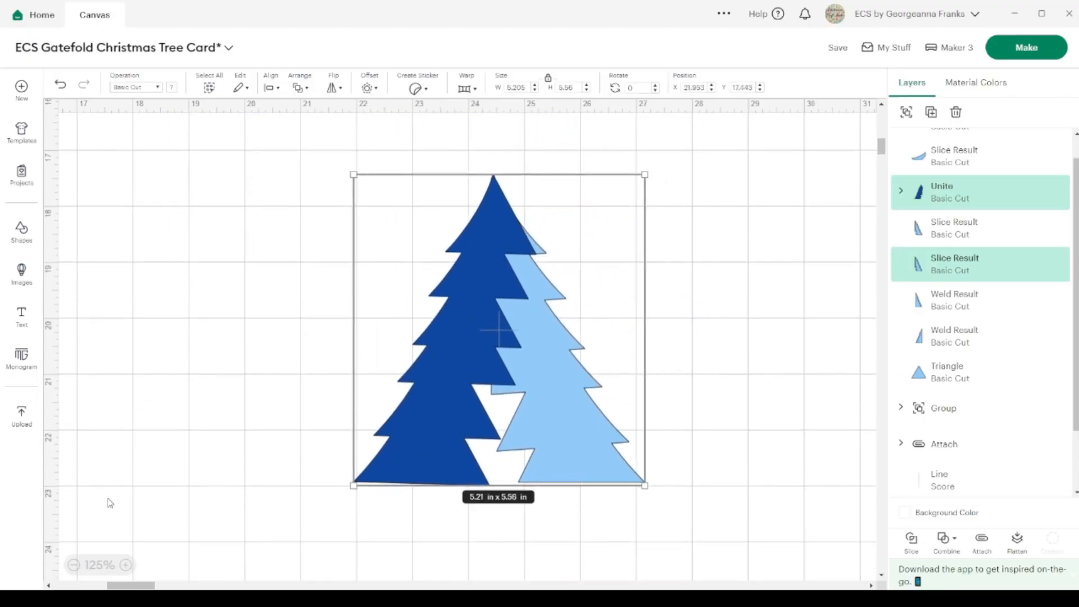
# Unite the dark blue tree and the trimmed light blue half tree into one full tree
pyautogui.click(126, 566)
pyautogui.click(126, 565)
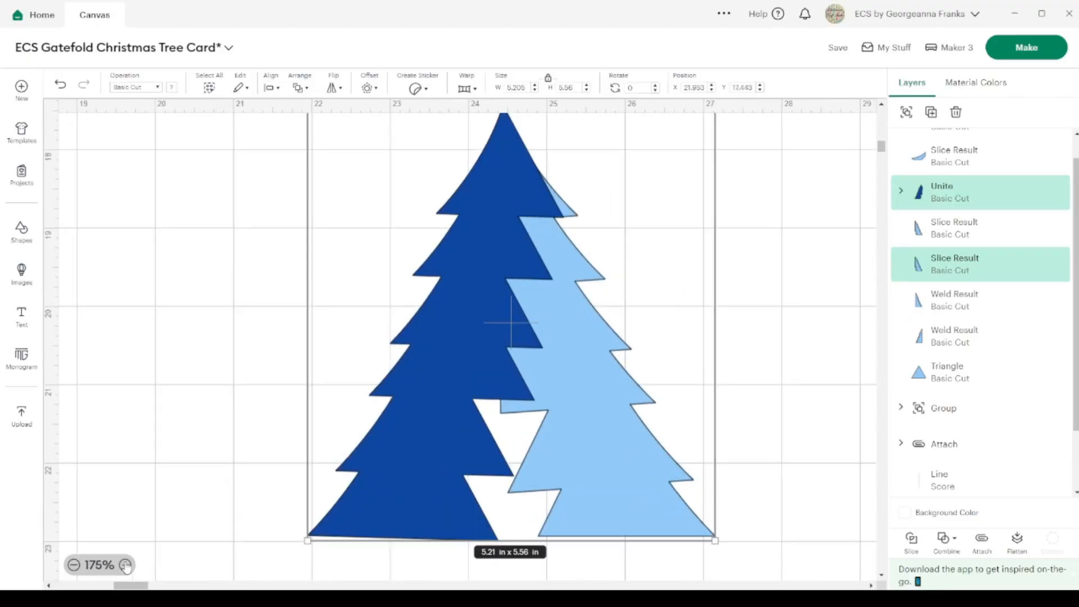
pyautogui.scroll(2, 378, 484)
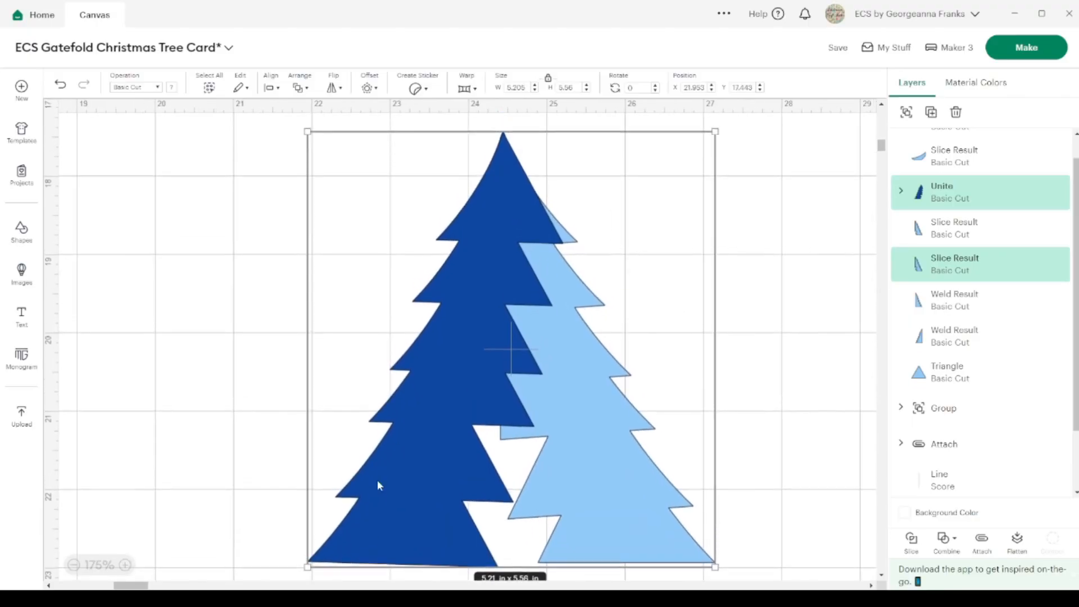
pyautogui.click(198, 323)
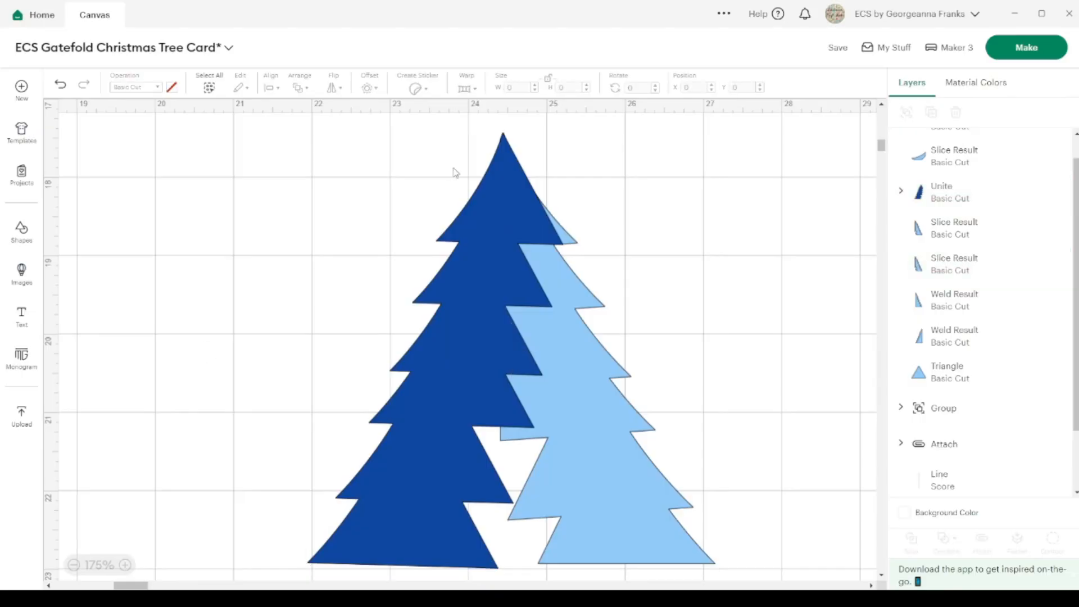
pyautogui.click(497, 186)
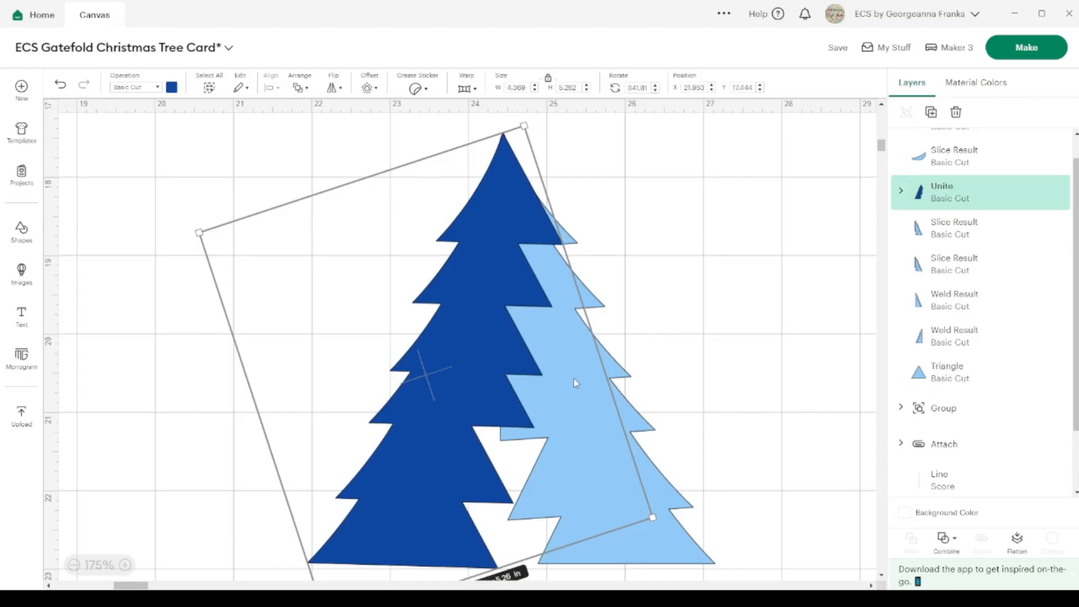
pyautogui.keyDown('shift'); pyautogui.click(645, 557); pyautogui.keyUp('shift')
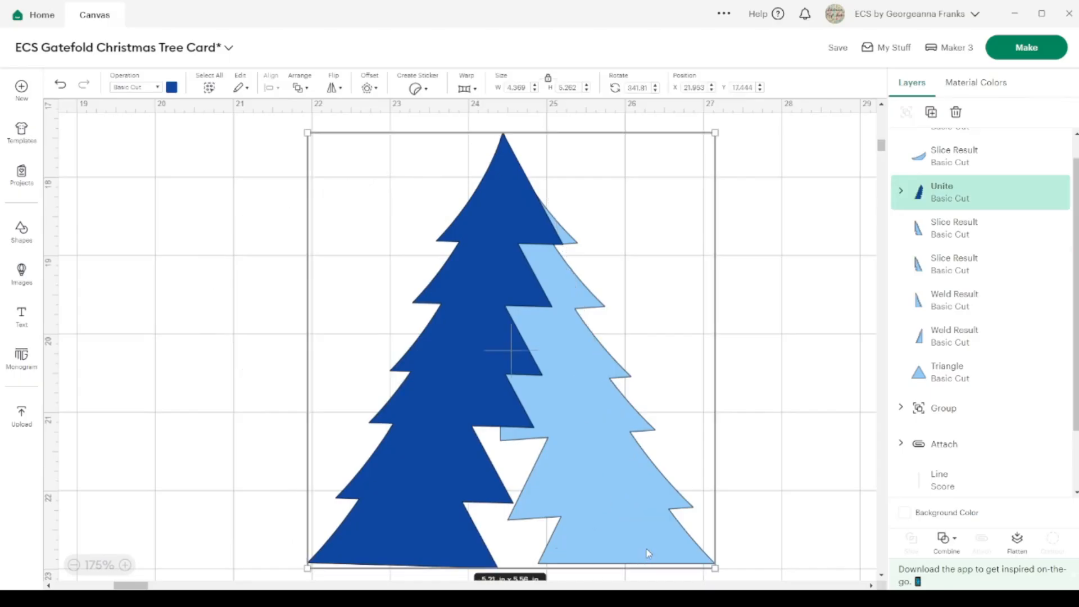
pyautogui.click(944, 548)
pyautogui.click(983, 406)
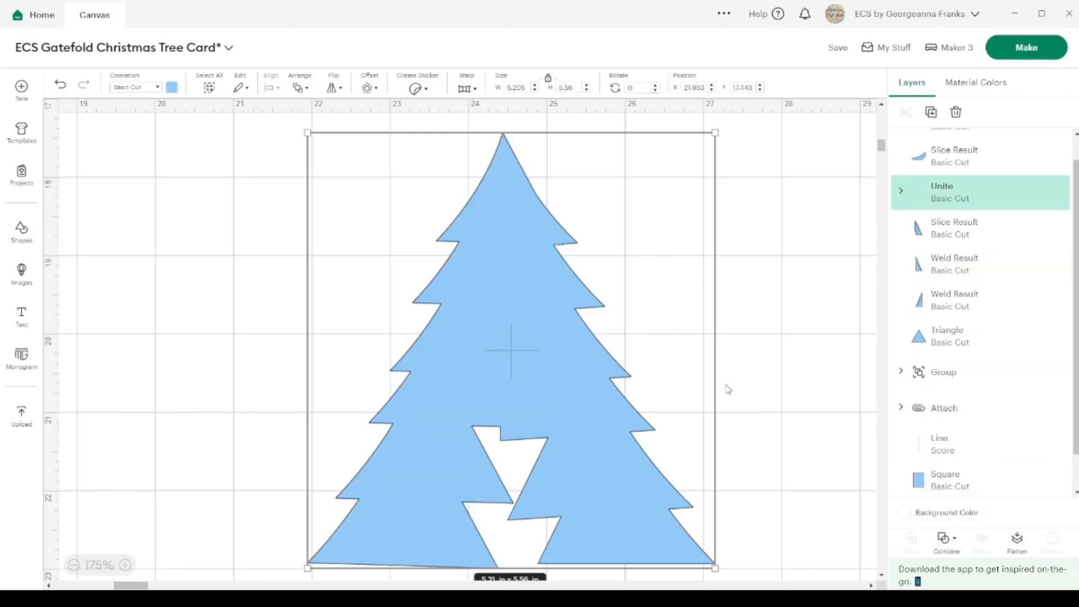
# Delete the spare trimmed half tree beside the 4.25 × 5.5 in rectangle
pyautogui.scroll(-2, 728, 389)
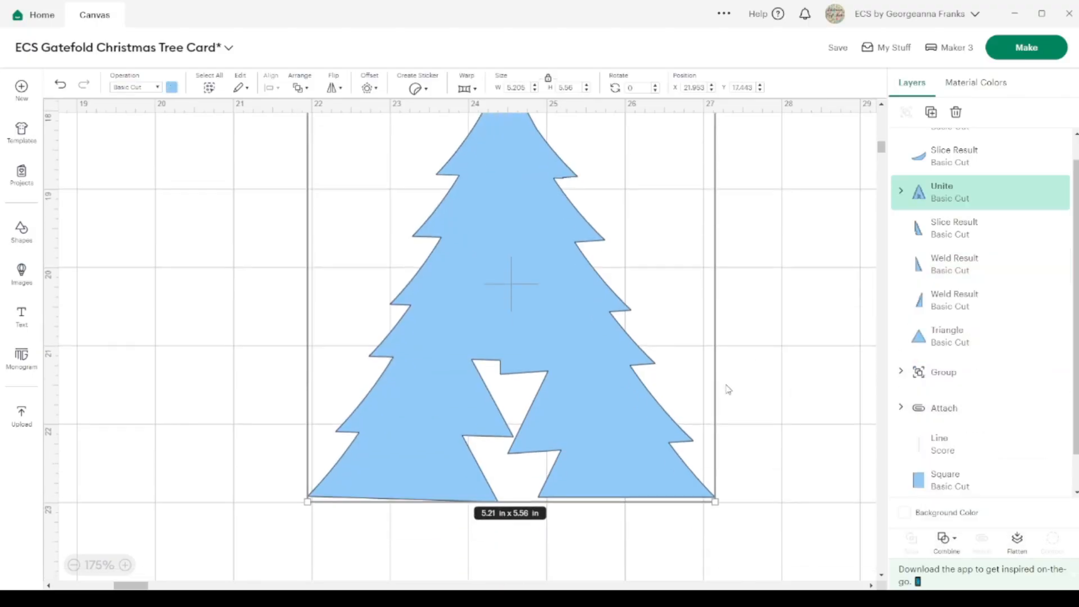
pyautogui.scroll(7, 260, 289)
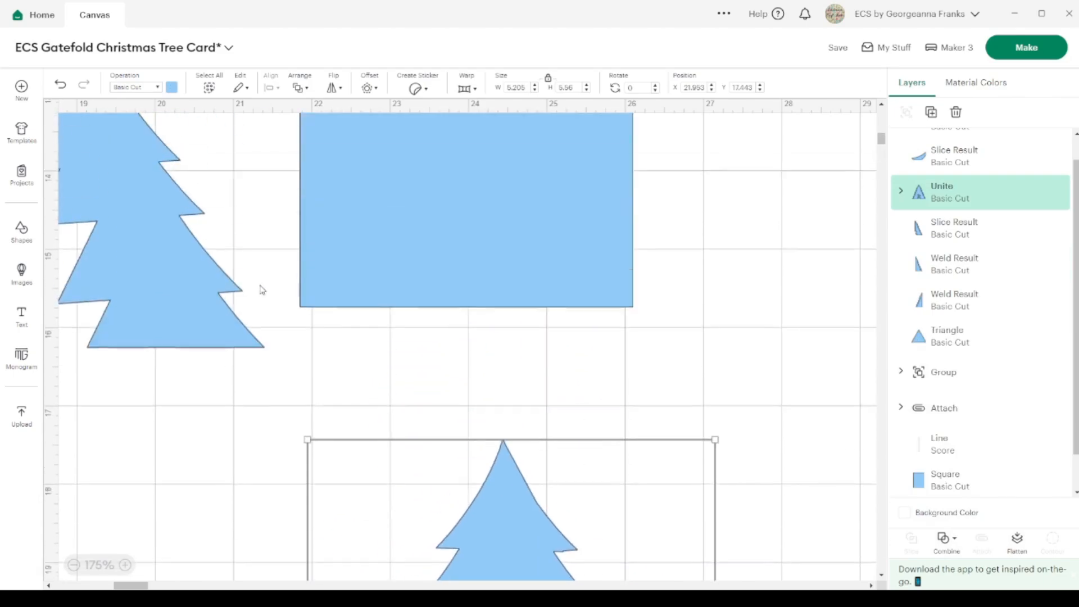
pyautogui.click(73, 565)
pyautogui.click(73, 565)
pyautogui.click(74, 565)
pyautogui.click(74, 565)
pyautogui.click(73, 565)
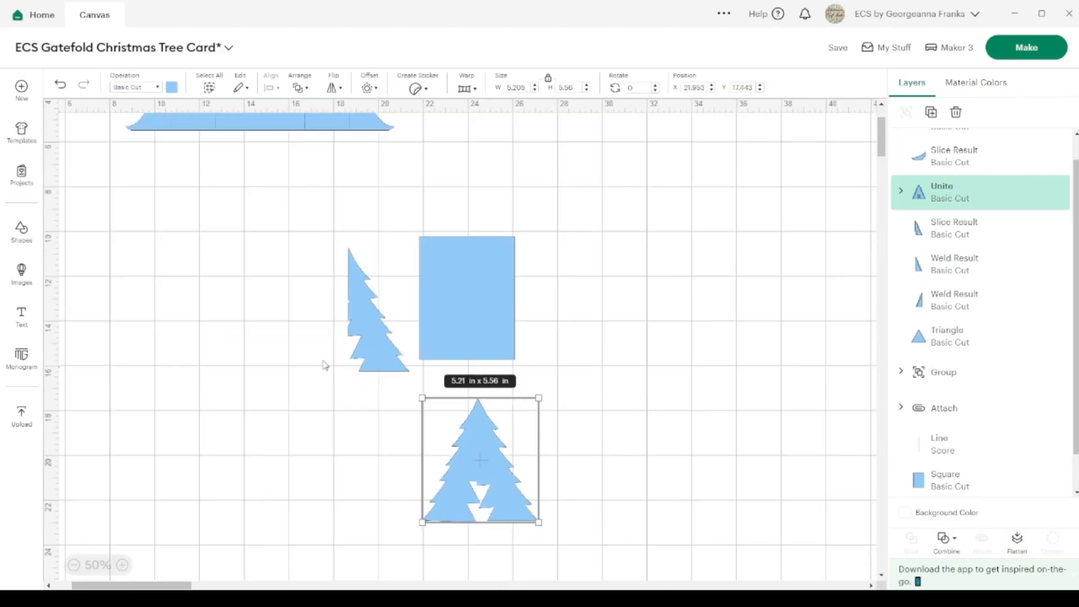
pyautogui.click(383, 335)
pyautogui.press('Delete')
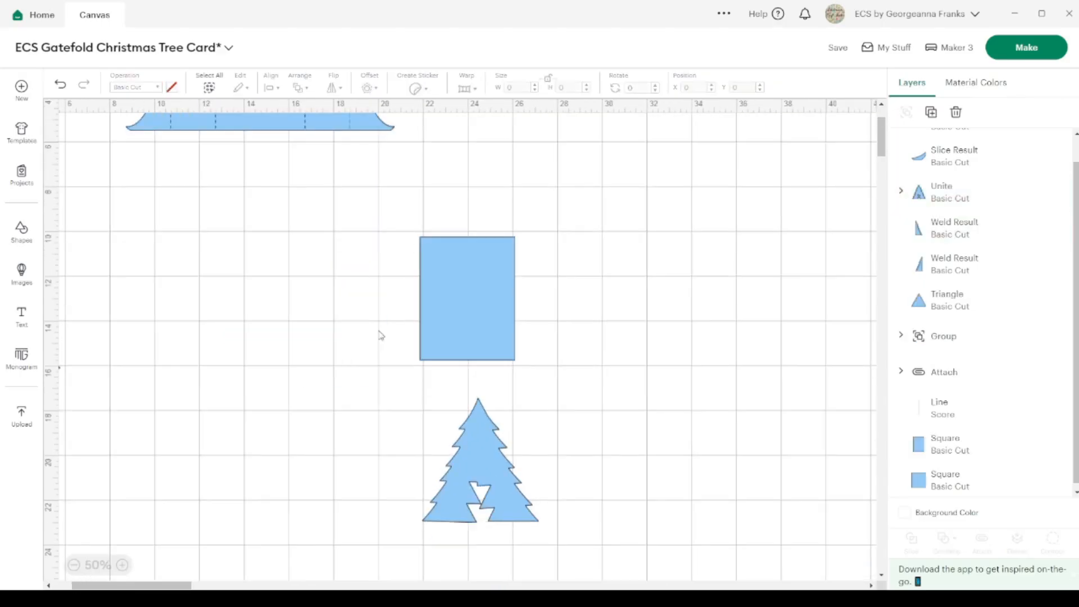
# Duplicate the 2 in square near the canvas origin
pyautogui.scroll(2, 177, 298)
pyautogui.hscroll(-2, 177, 298)
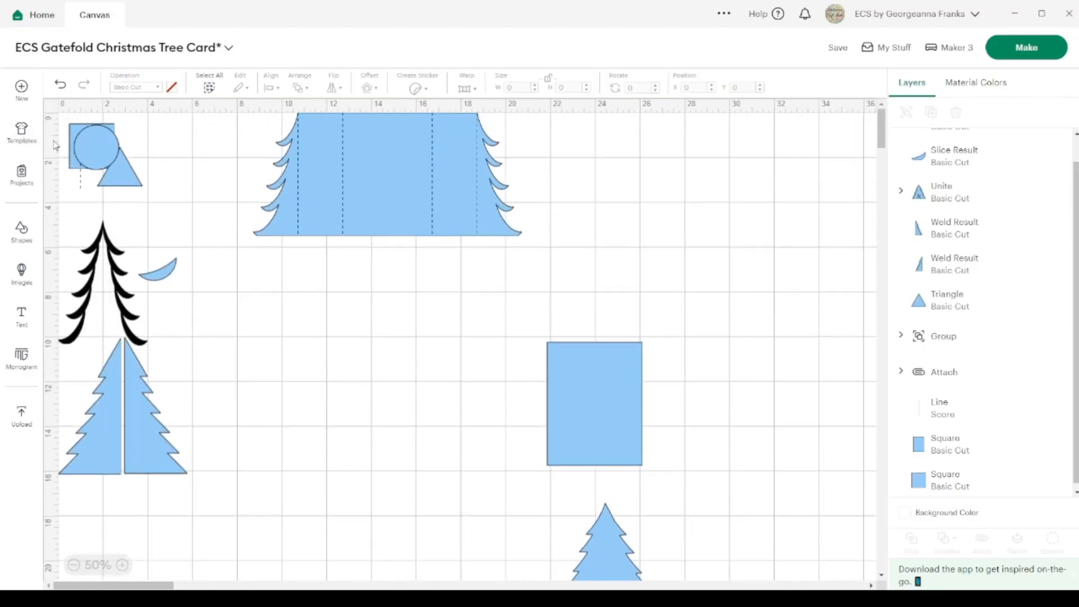
pyautogui.click(73, 136)
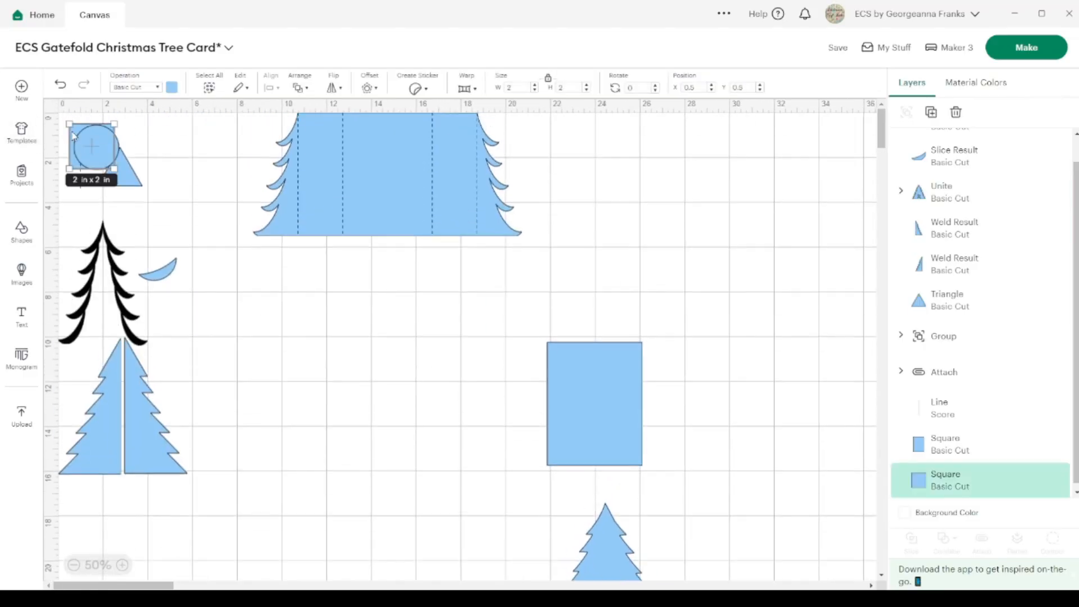
pyautogui.click(932, 112)
pyautogui.click(347, 353)
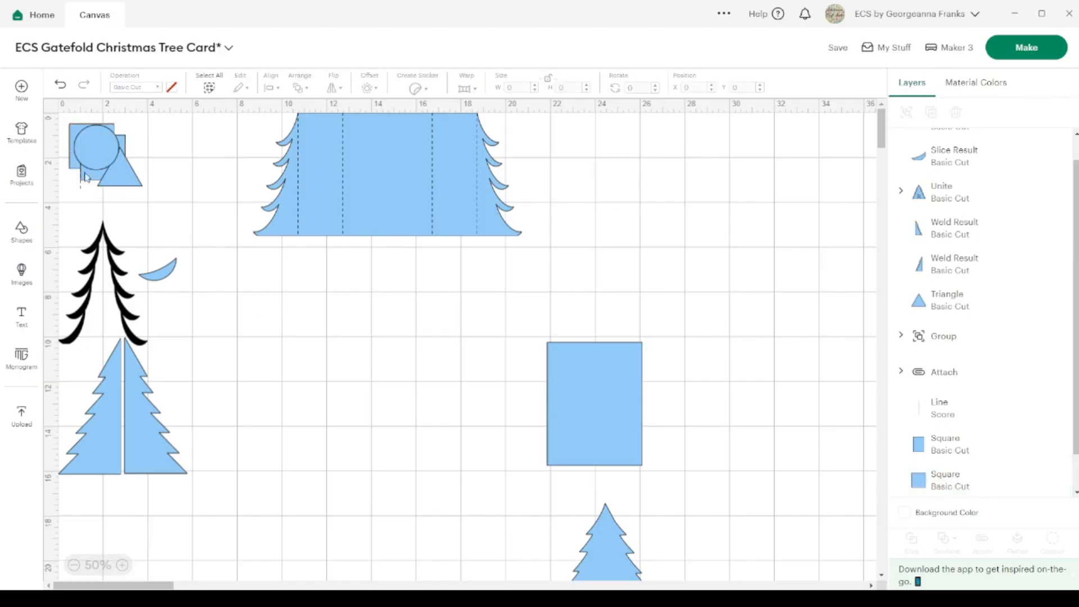
# Move the copied 2 in square into open canvas, to about X 15.36 in, Y 13.19 in, and duplicate it twice
pyautogui.moveTo(96, 185); pyautogui.dragTo(417, 456)
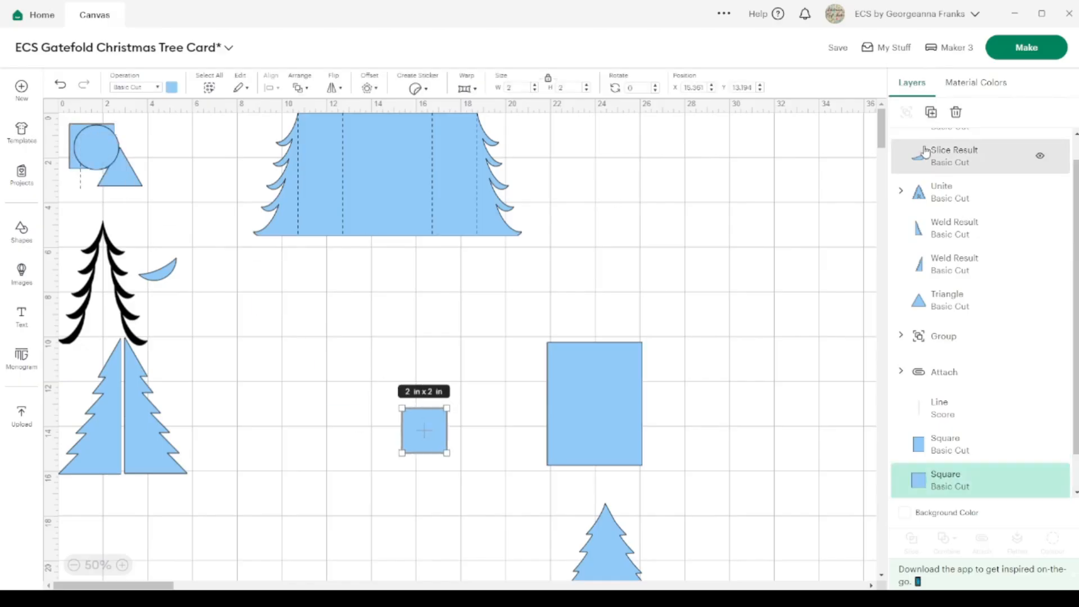
pyautogui.click(931, 113)
pyautogui.click(931, 112)
# Move the 4.25 × 5.5 in rectangle onto the tree and shrink it to cover only the gaps in the tree's base
pyautogui.scroll(-3, 701, 419)
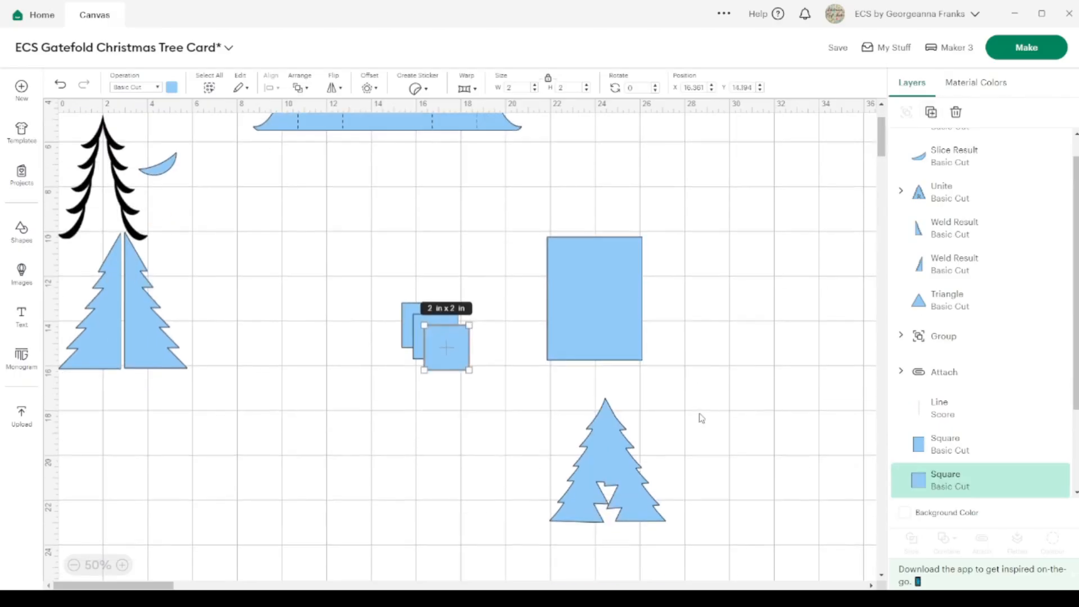
pyautogui.moveTo(605, 324); pyautogui.dragTo(700, 482)
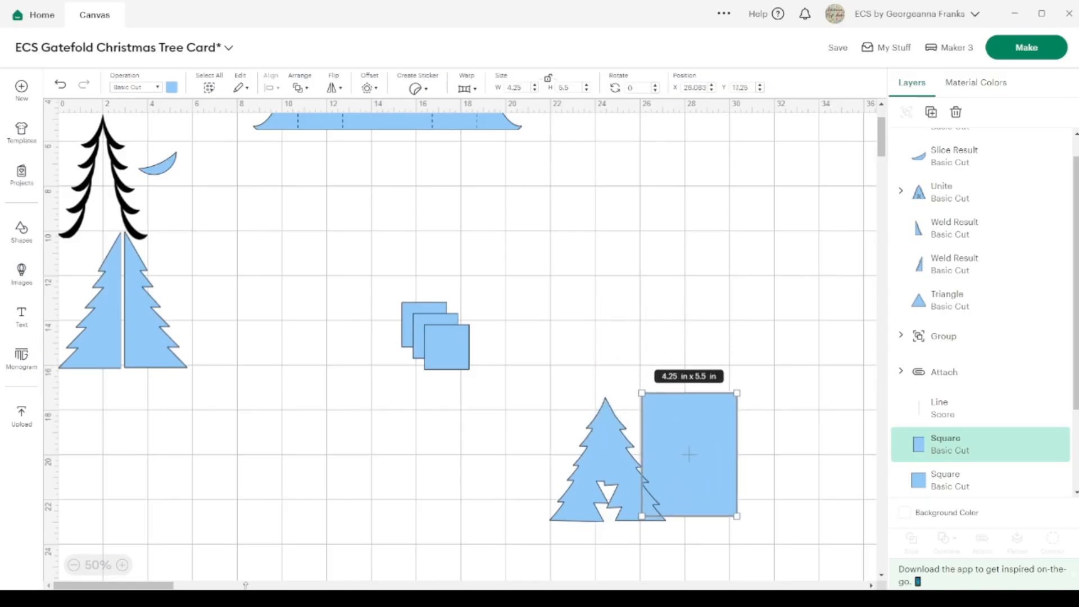
pyautogui.click(126, 567)
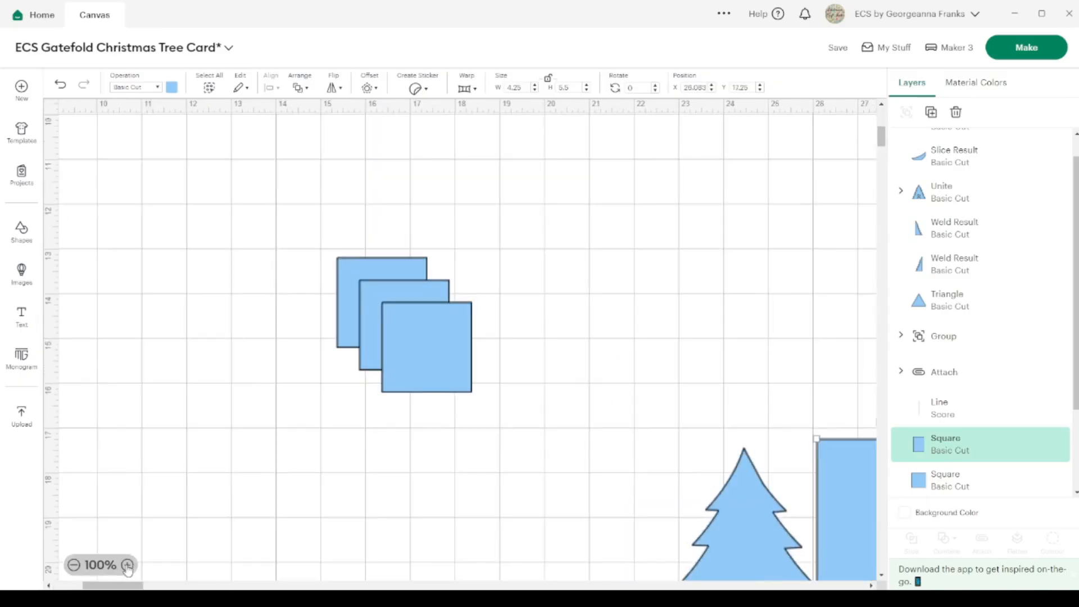
pyautogui.hscroll(5, 612, 504)
pyautogui.scroll(-3, 611, 503)
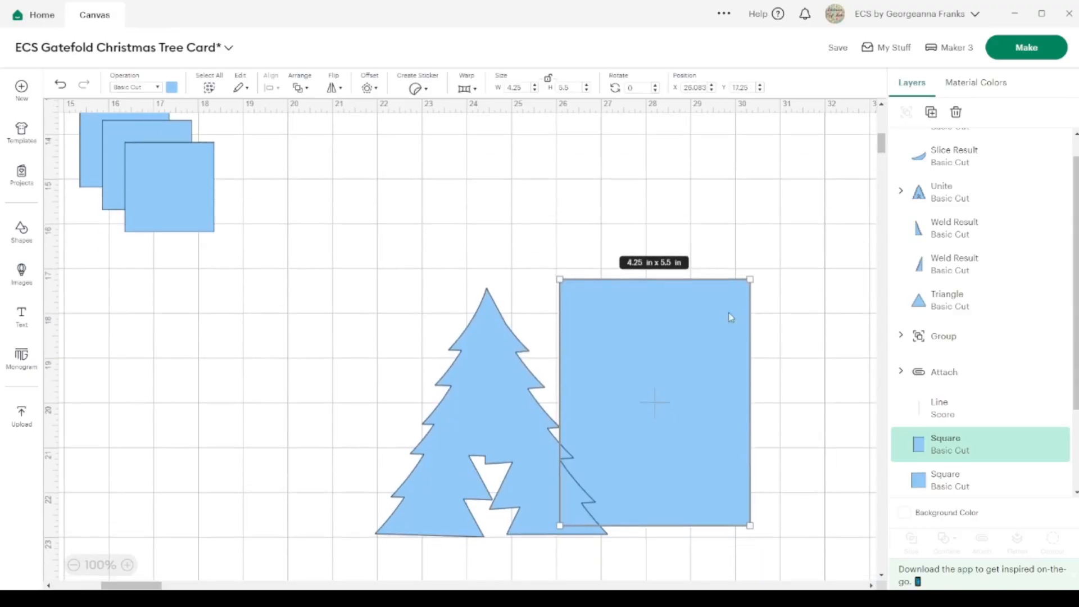
pyautogui.moveTo(748, 277); pyautogui.dragTo(668, 372)
pyautogui.moveTo(638, 421); pyautogui.dragTo(523, 431)
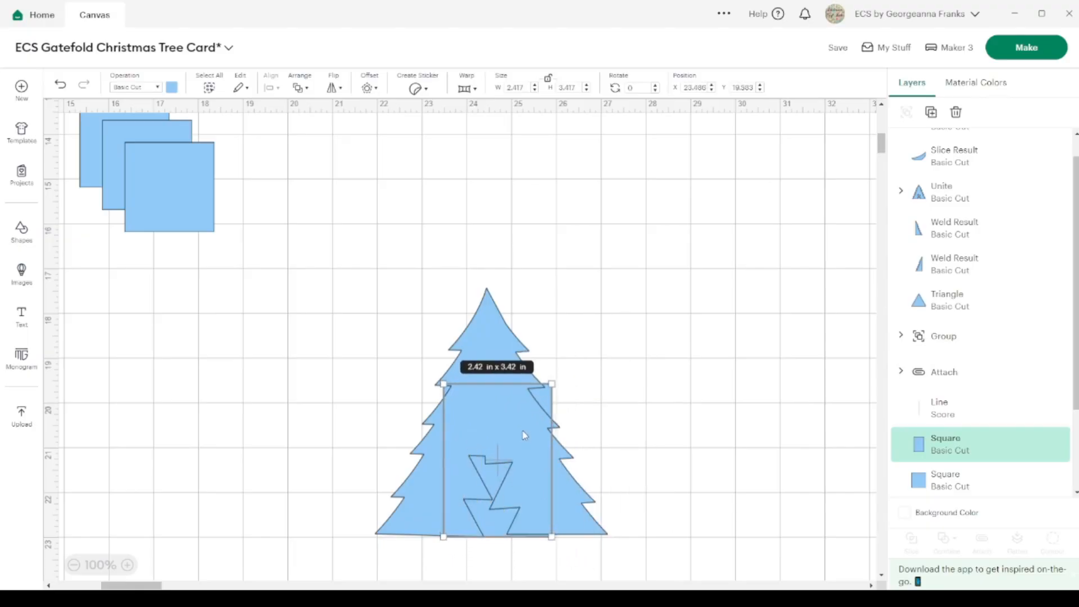
pyautogui.moveTo(553, 383); pyautogui.dragTo(525, 405)
# Align the rectangle with the tree by bottom edge and horizontal center, and weld both into one solid tree
pyautogui.moveTo(571, 574); pyautogui.dragTo(449, 462)
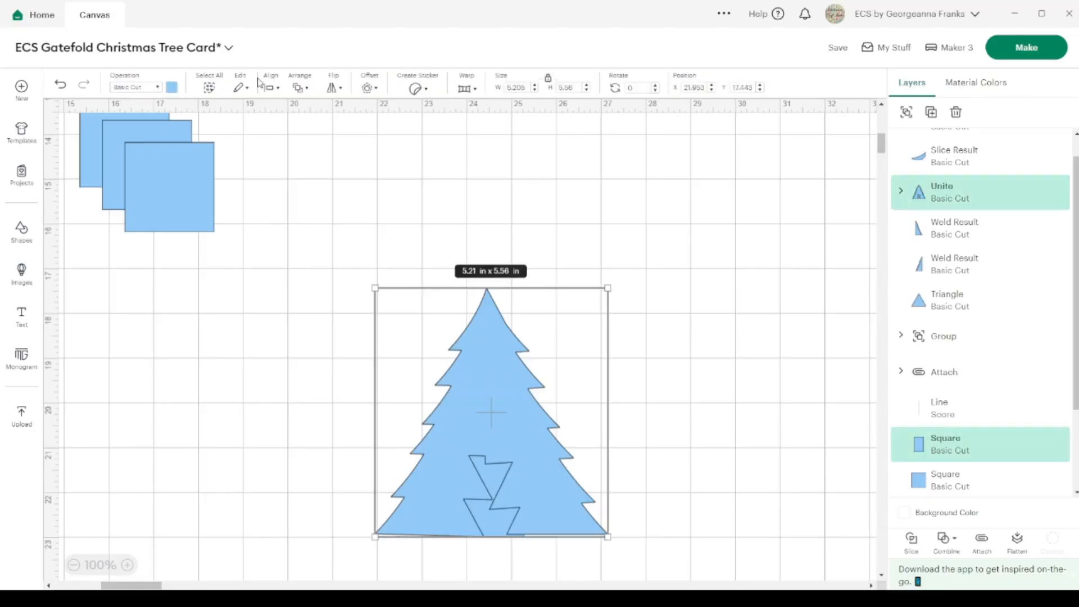
pyautogui.click(280, 89)
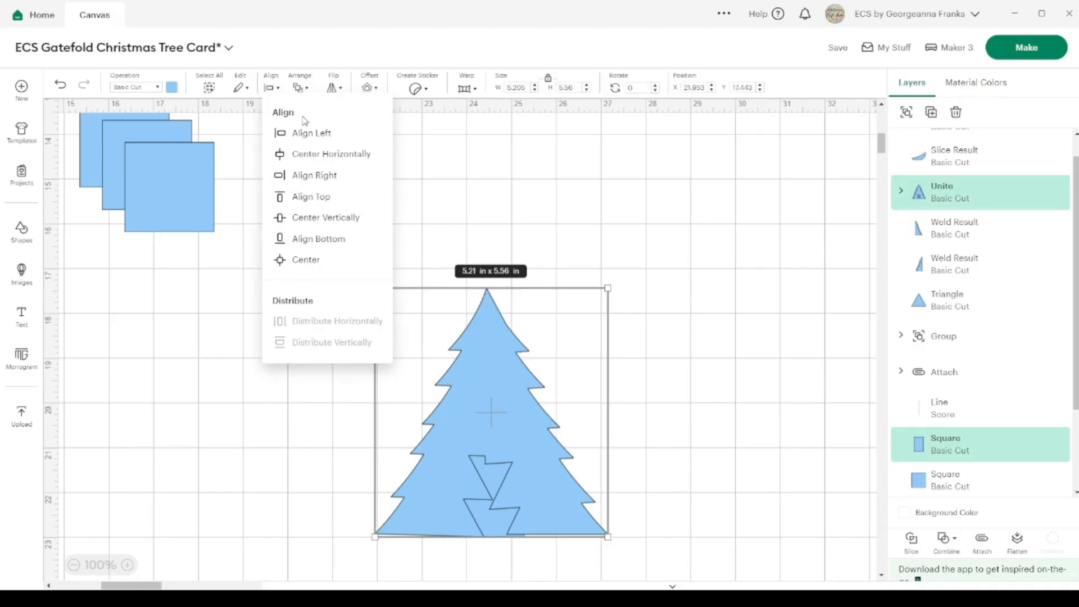
pyautogui.click(333, 240)
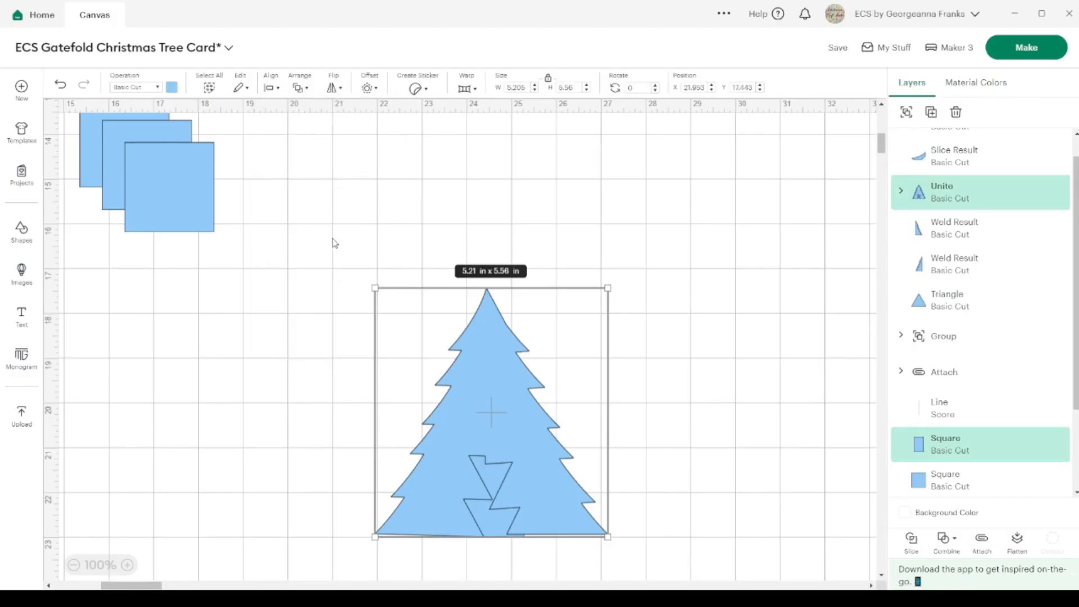
pyautogui.click(270, 86)
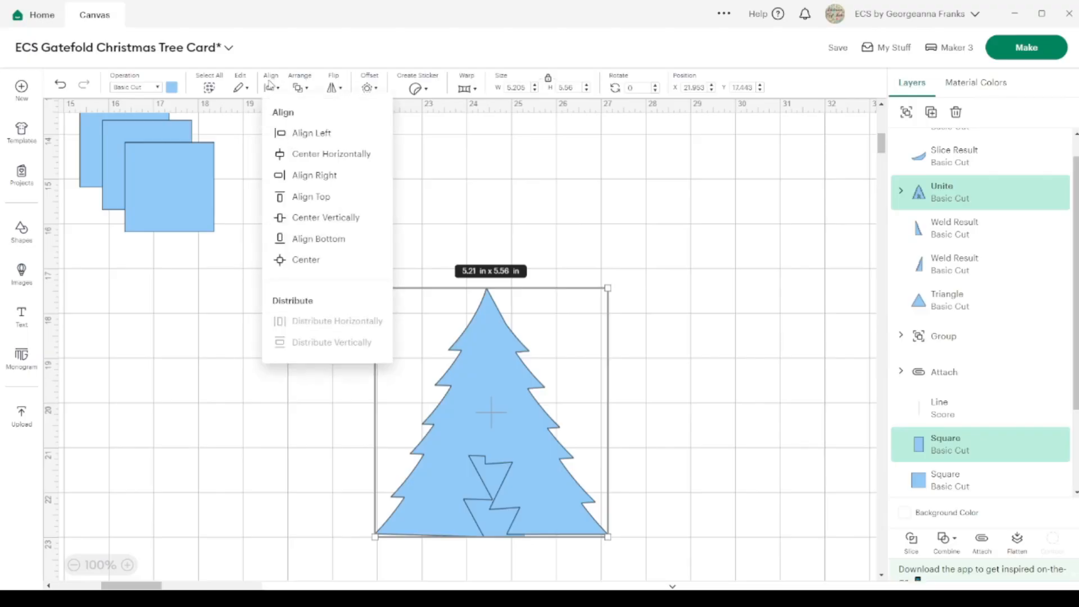
pyautogui.click(338, 159)
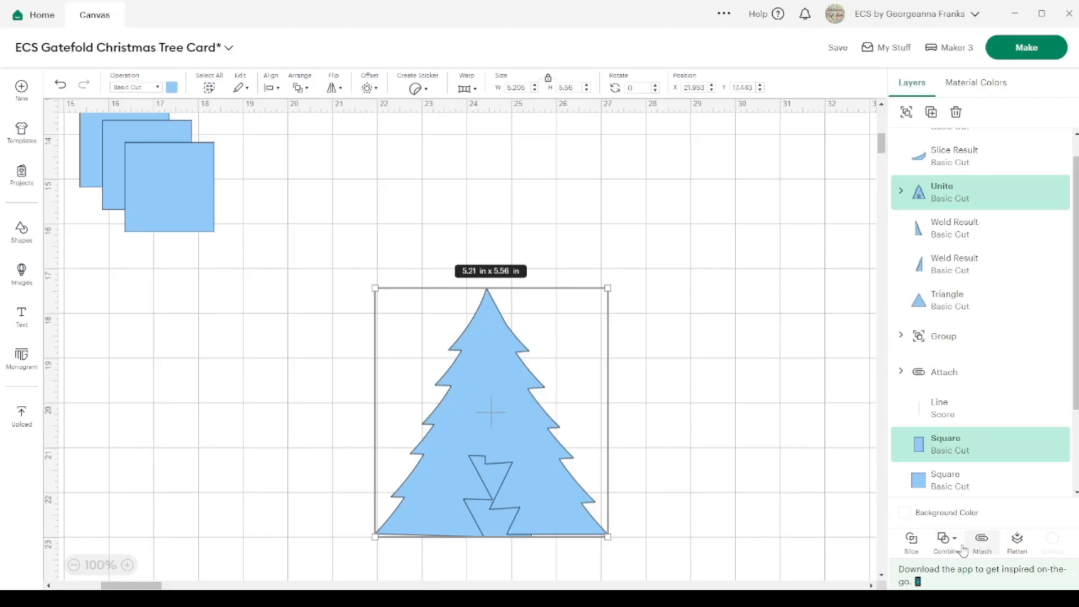
pyautogui.click(945, 539)
pyautogui.click(971, 364)
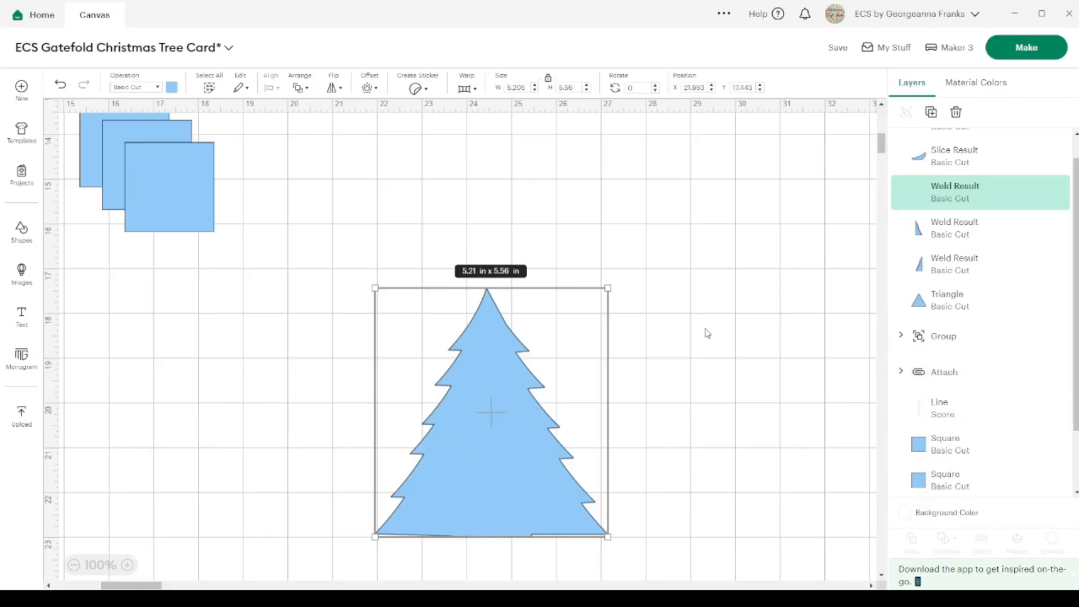
# Slice the uneven base of the tree using a 2 in square widened to about 6 × 2 in and laid across it
pyautogui.moveTo(192, 180); pyautogui.dragTo(483, 351)
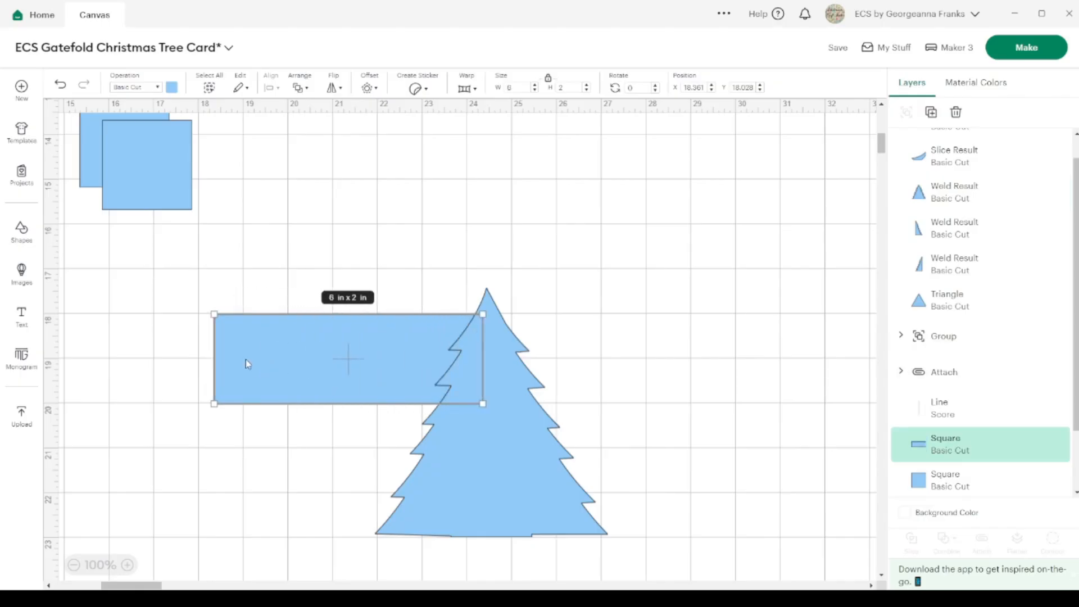
pyautogui.moveTo(245, 363); pyautogui.dragTo(386, 577)
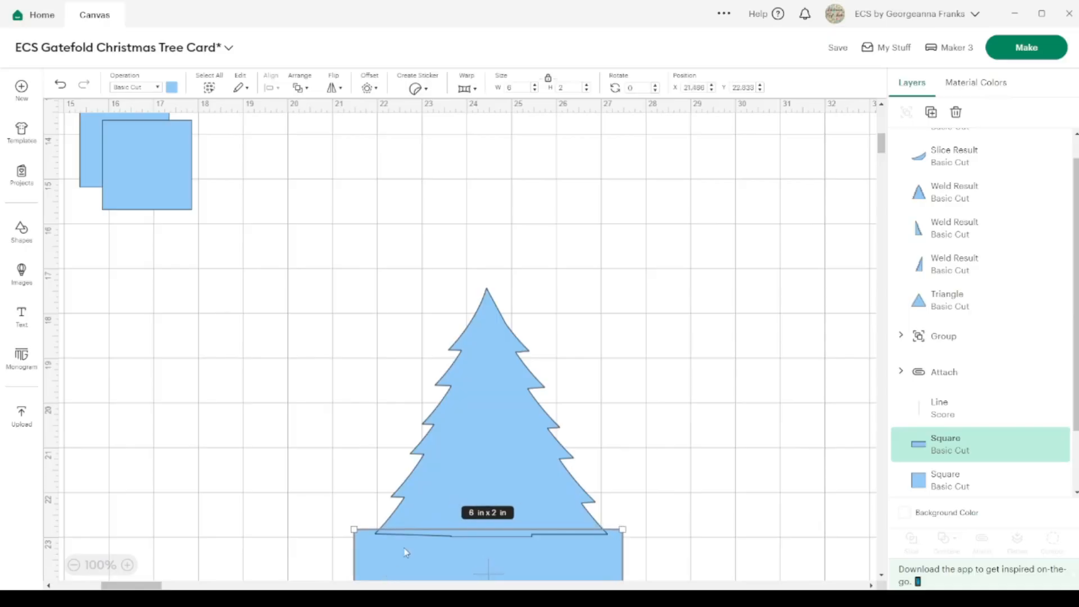
pyautogui.click(378, 290)
pyautogui.moveTo(375, 283); pyautogui.dragTo(602, 580)
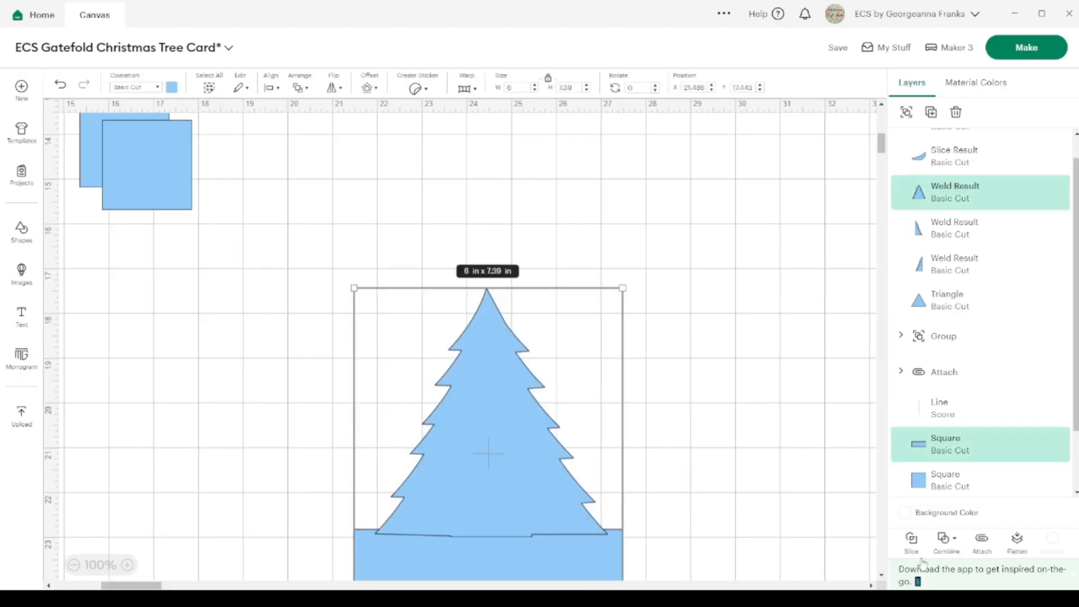
pyautogui.click(911, 540)
# Move the trimmed tree up clear of the cutting rectangle and delete the leftover slice pieces
pyautogui.moveTo(488, 475); pyautogui.dragTo(475, 340)
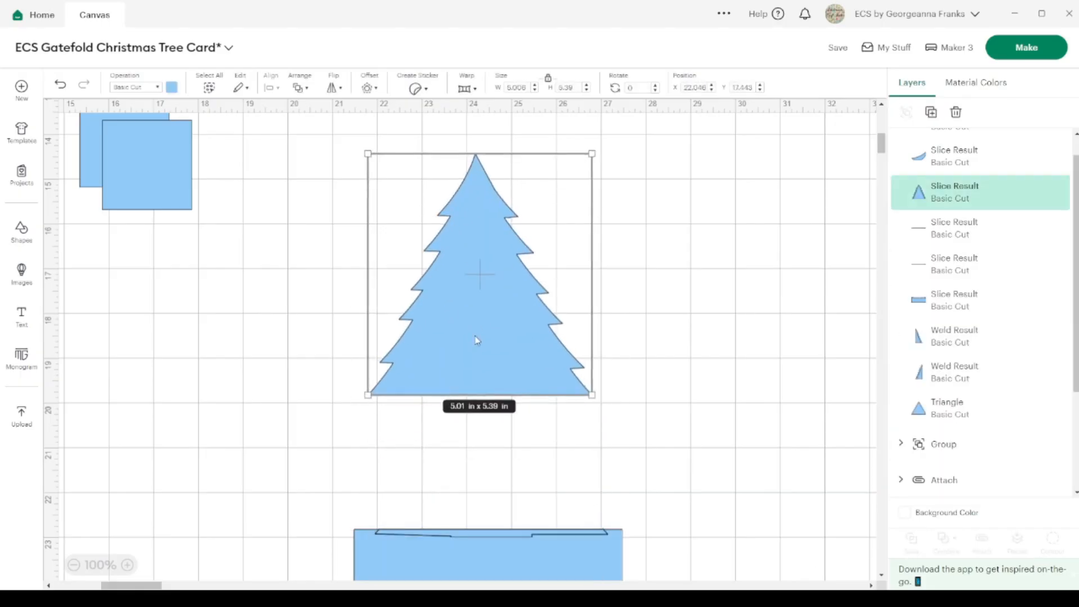
pyautogui.moveTo(327, 447); pyautogui.dragTo(521, 585)
pyautogui.press('Delete')
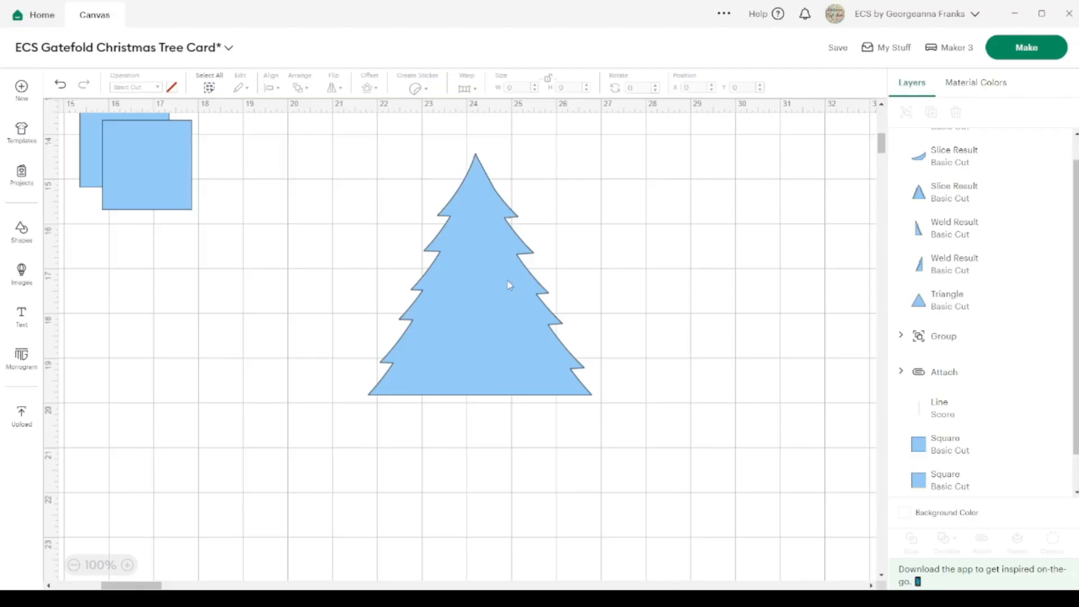
# Set the trimmed tree's width to 5 in
pyautogui.click(487, 199)
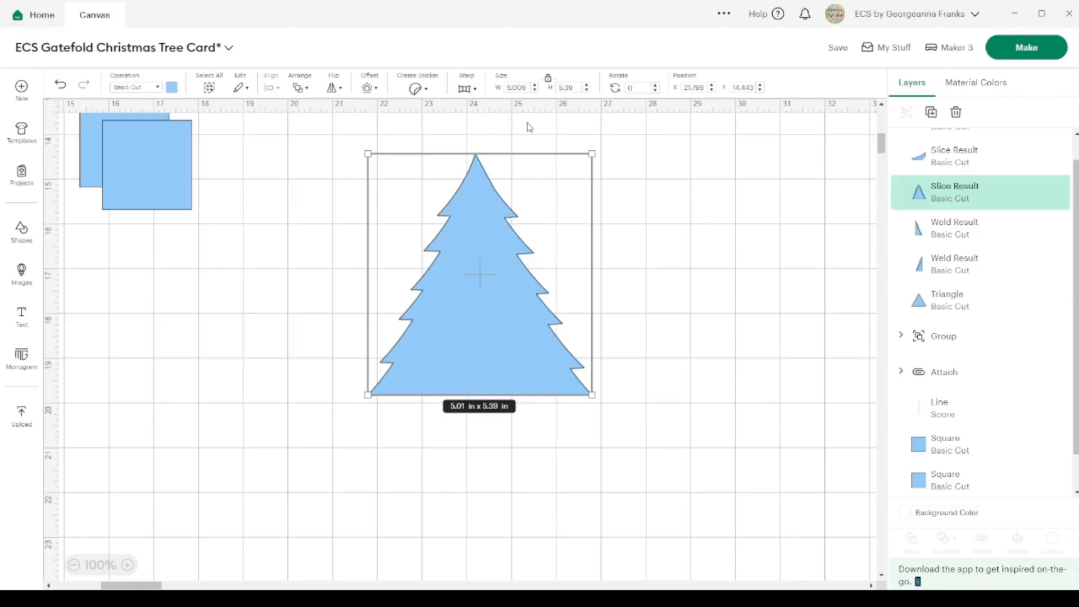
pyautogui.click(524, 87)
pyautogui.write('5')
pyautogui.press('Return')
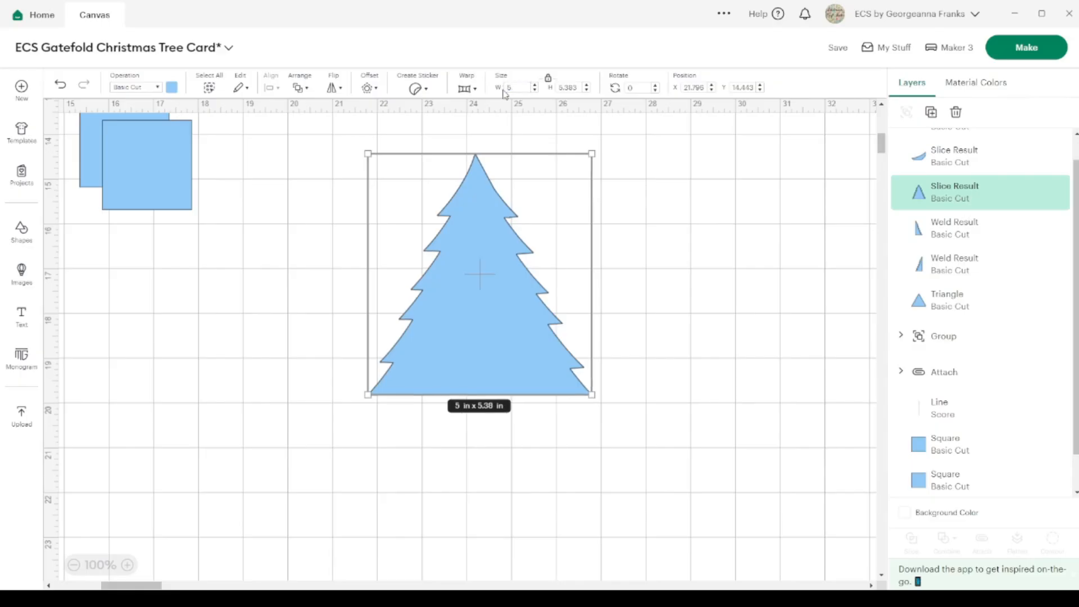
# Move a spare 2 in square beside the tree and resize it to 2.5 × 2.5 in
pyautogui.moveTo(171, 176); pyautogui.dragTo(298, 234)
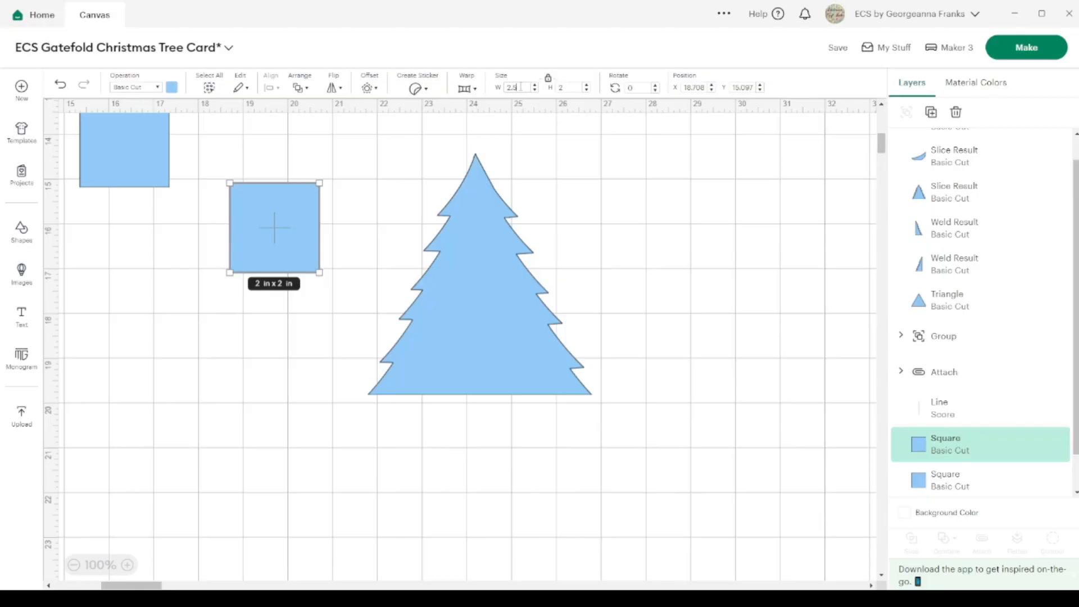
pyautogui.click(522, 87)
pyautogui.write('2.5')
pyautogui.press('Return')
pyautogui.moveTo(291, 224)
pyautogui.mouseDown()
pyautogui.moveTo(424, 184)
pyautogui.moveTo(292, 227)
pyautogui.moveTo(284, 219)
pyautogui.mouseUp()
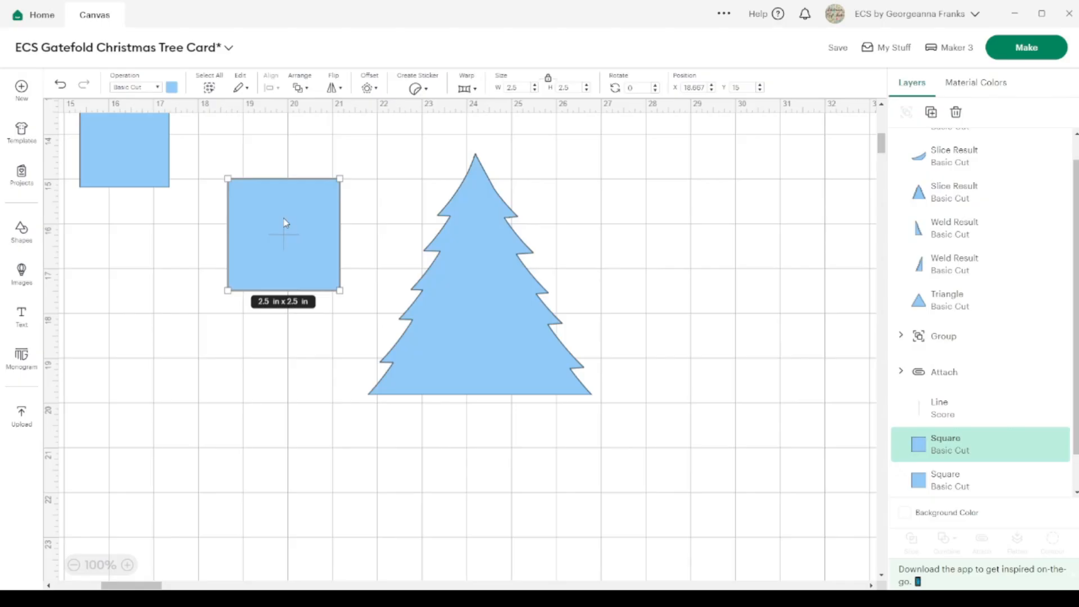
pyautogui.moveTo(285, 222); pyautogui.dragTo(285, 253)
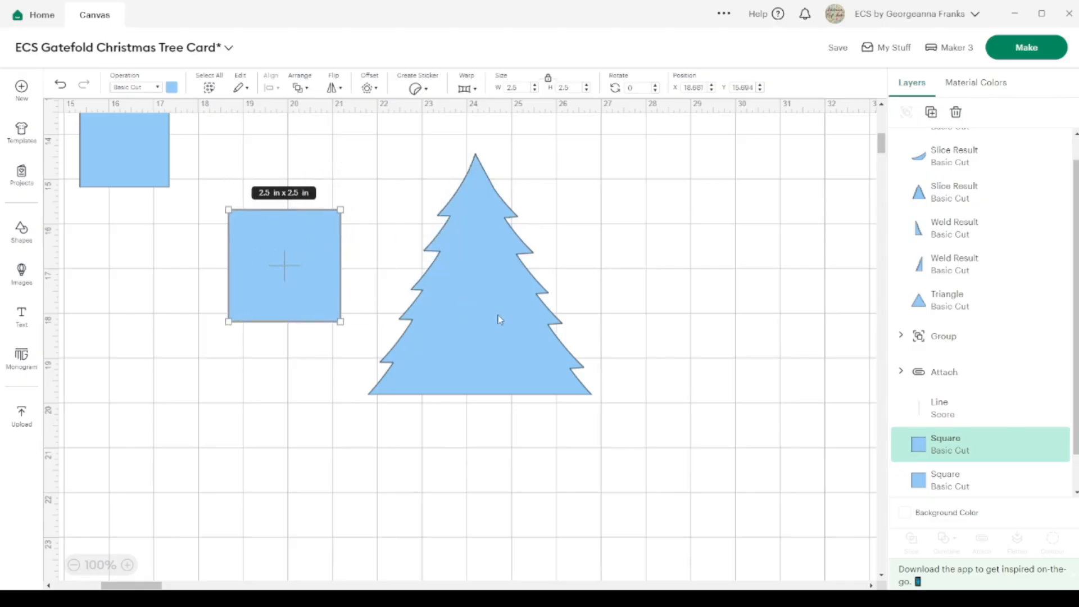
# Stretch the 2.5 in square to about 6.15 in tall over the tree's left half and align both shapes by their left edges
pyautogui.click(477, 314)
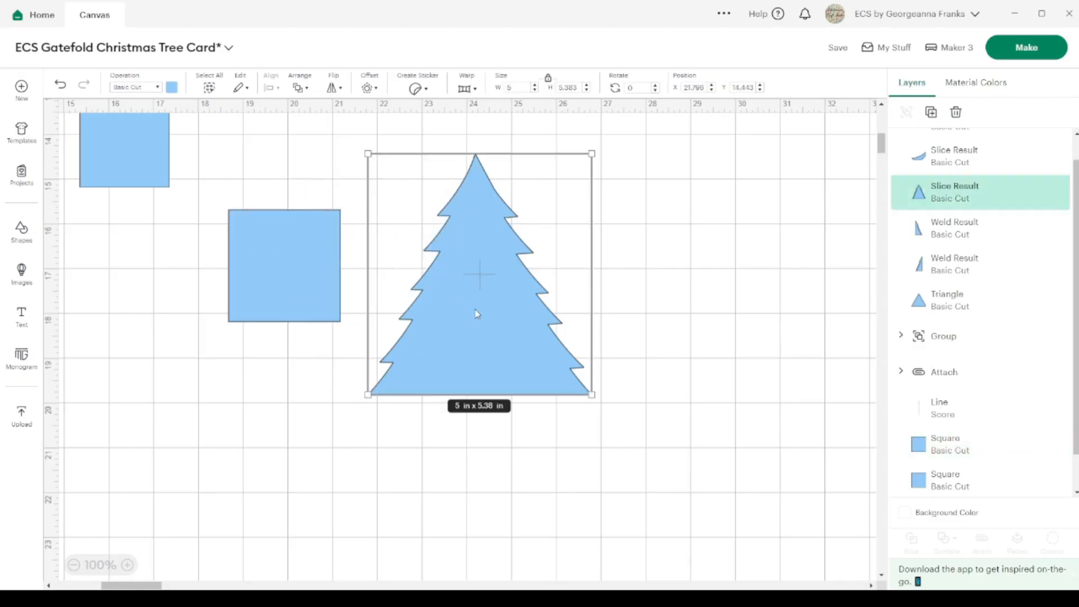
pyautogui.click(295, 238)
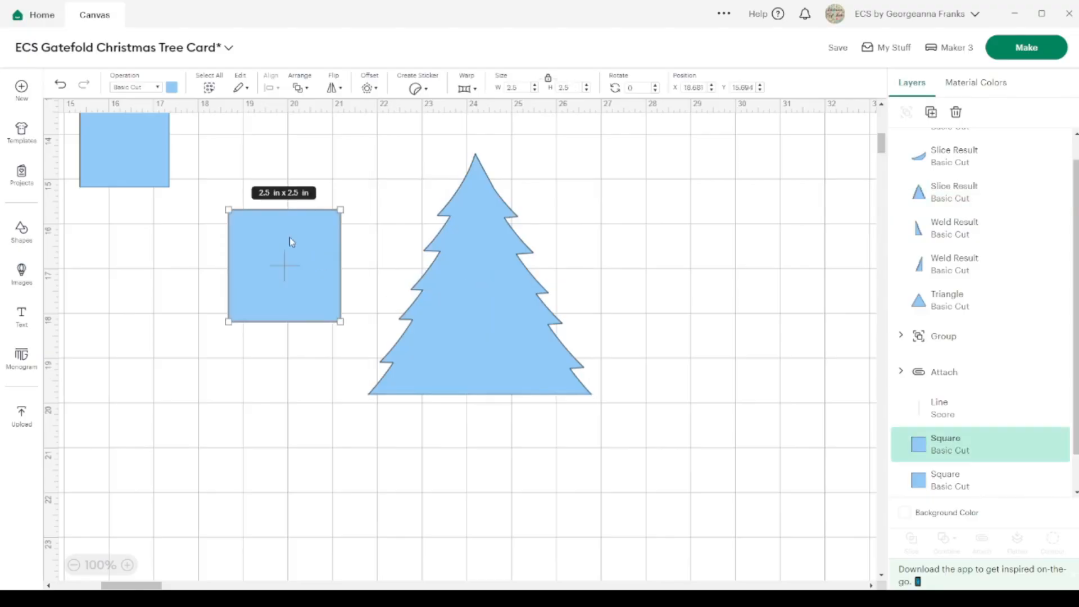
pyautogui.moveTo(311, 227); pyautogui.dragTo(416, 123)
pyautogui.moveTo(499, 460); pyautogui.dragTo(408, 288)
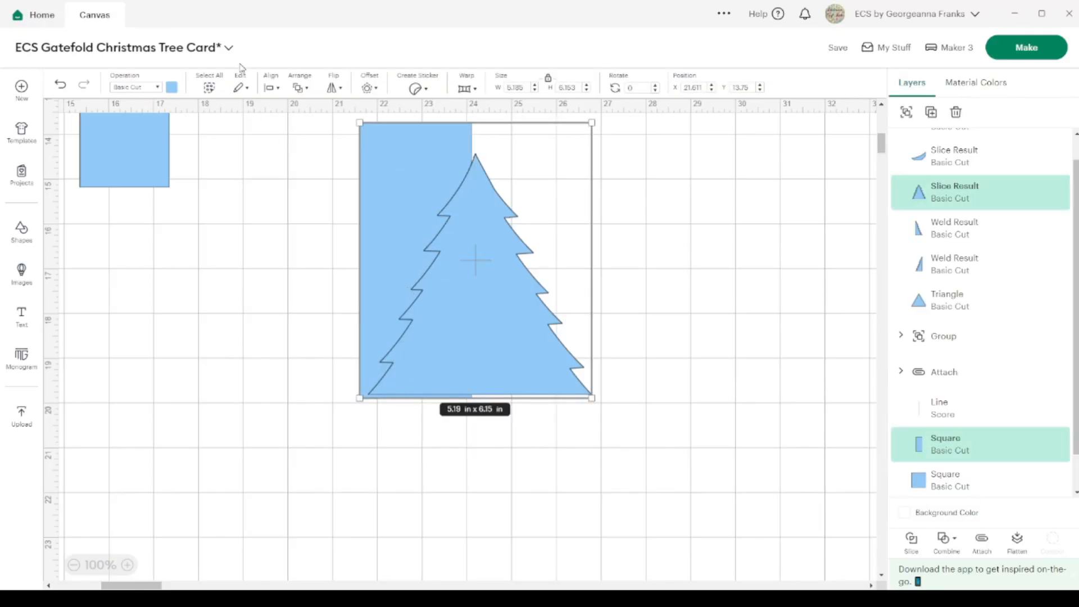
pyautogui.click(271, 88)
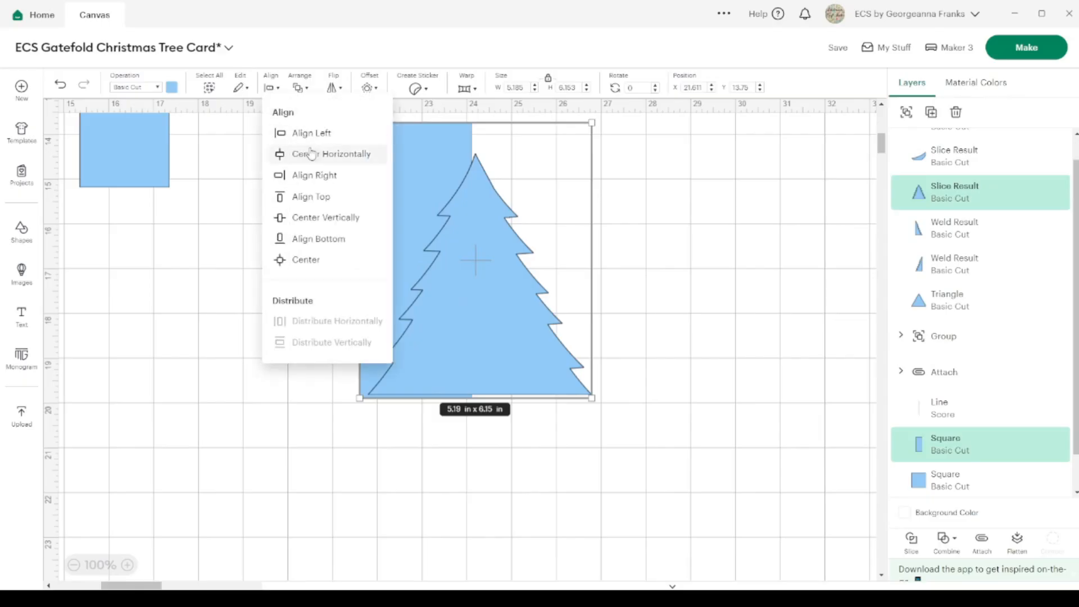
pyautogui.click(331, 134)
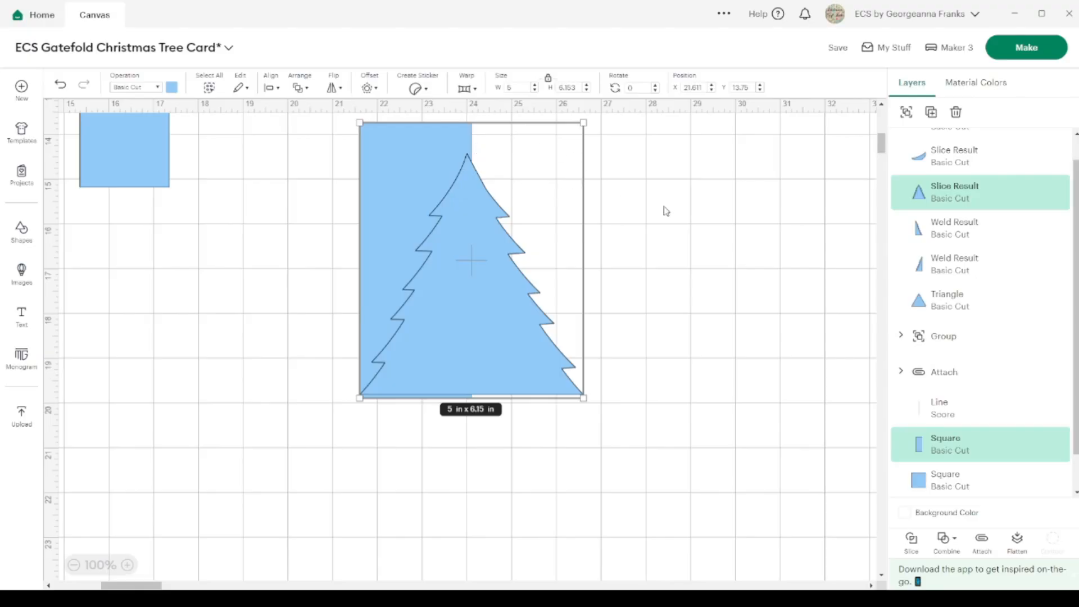
# Pull the rectangle's right edge in to the tree's tip, making it about 2.4 in wide
pyautogui.click(129, 565)
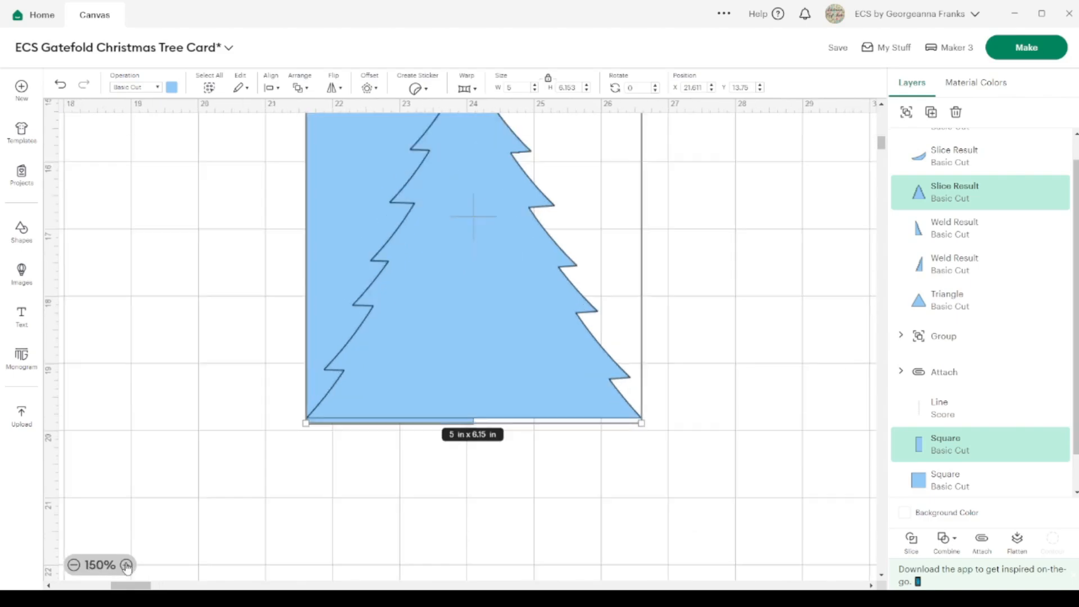
pyautogui.scroll(5, 494, 373)
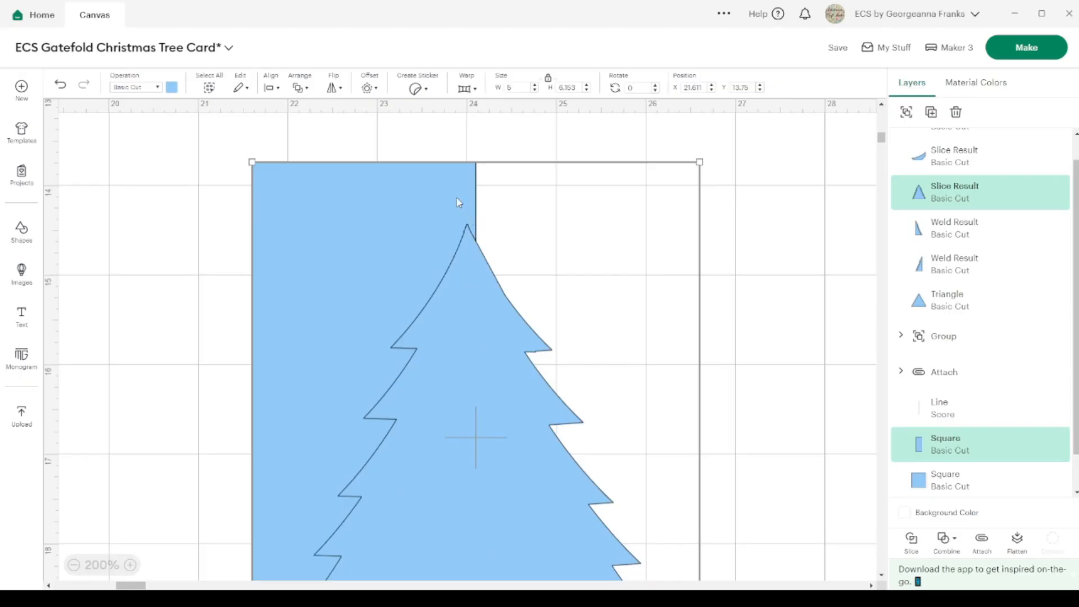
pyautogui.click(209, 188)
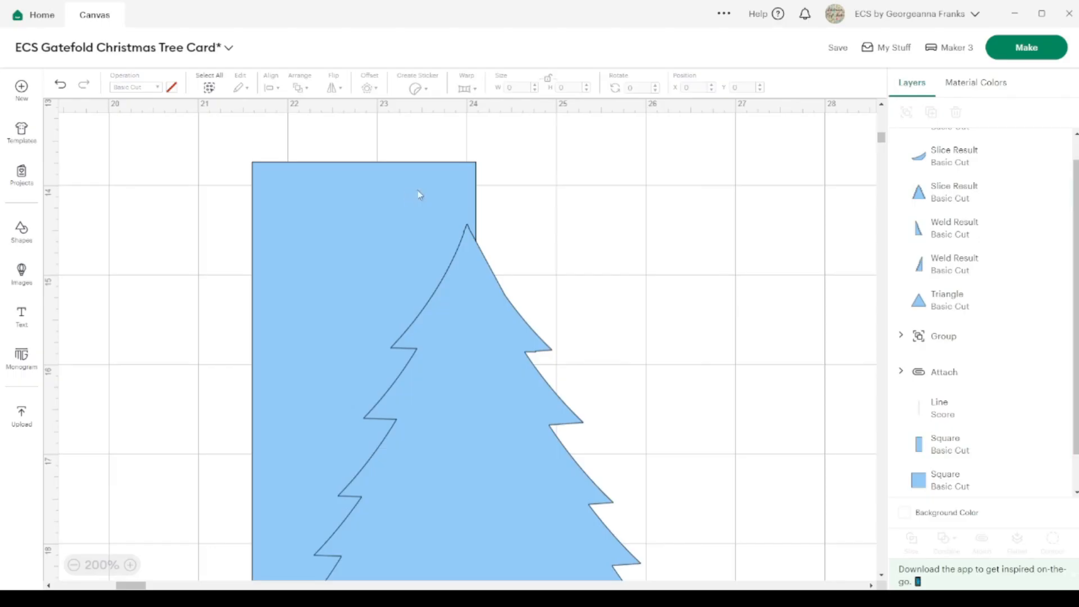
pyautogui.click(466, 206)
pyautogui.moveTo(474, 300); pyautogui.dragTo(466, 300)
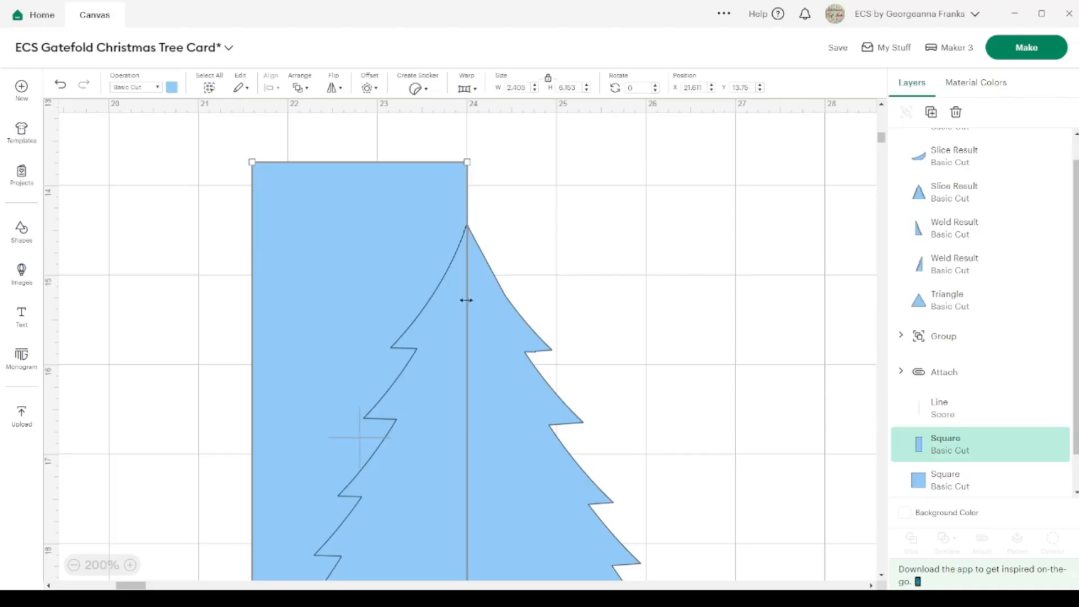
# Extend the rectangle's left edge past the tree to about 2.54 in wide and select the rectangle together with the tree
pyautogui.scroll(-5, 684, 259)
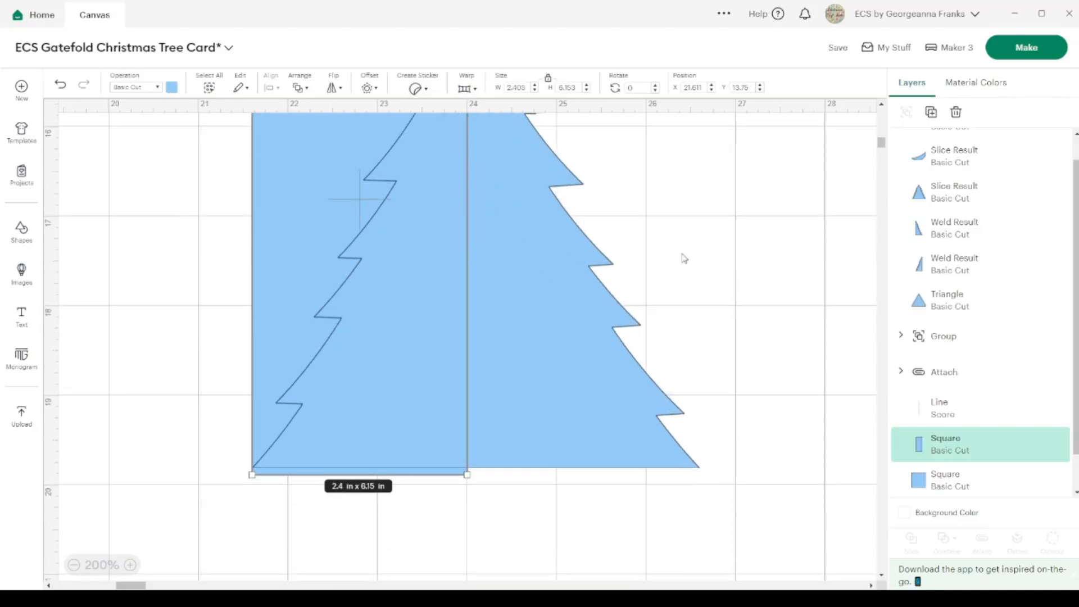
pyautogui.moveTo(248, 262); pyautogui.dragTo(235, 264)
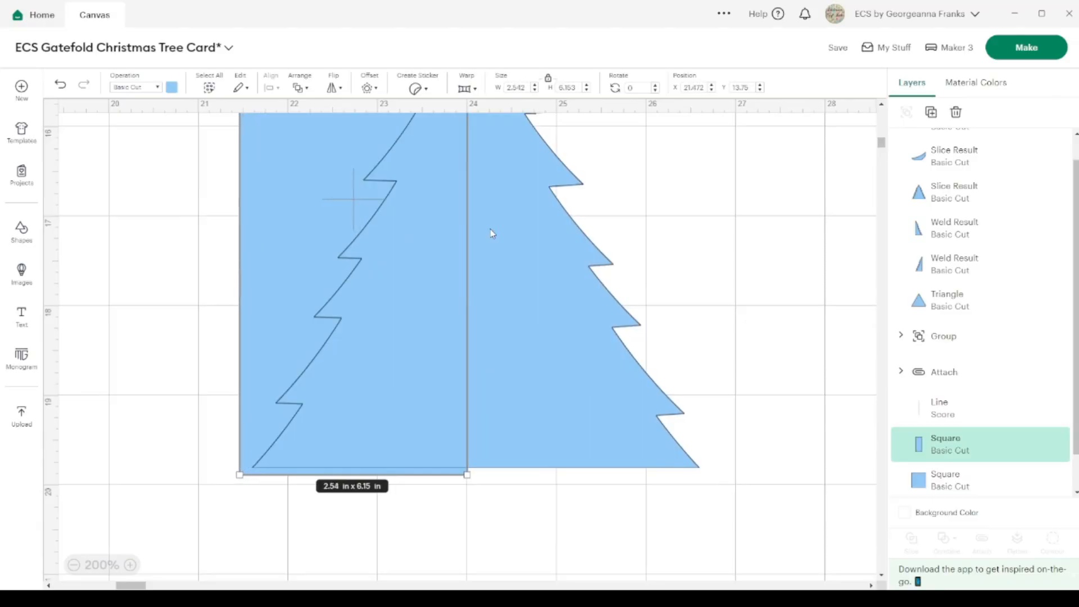
pyautogui.scroll(5, 490, 233)
pyautogui.scroll(-3, 491, 233)
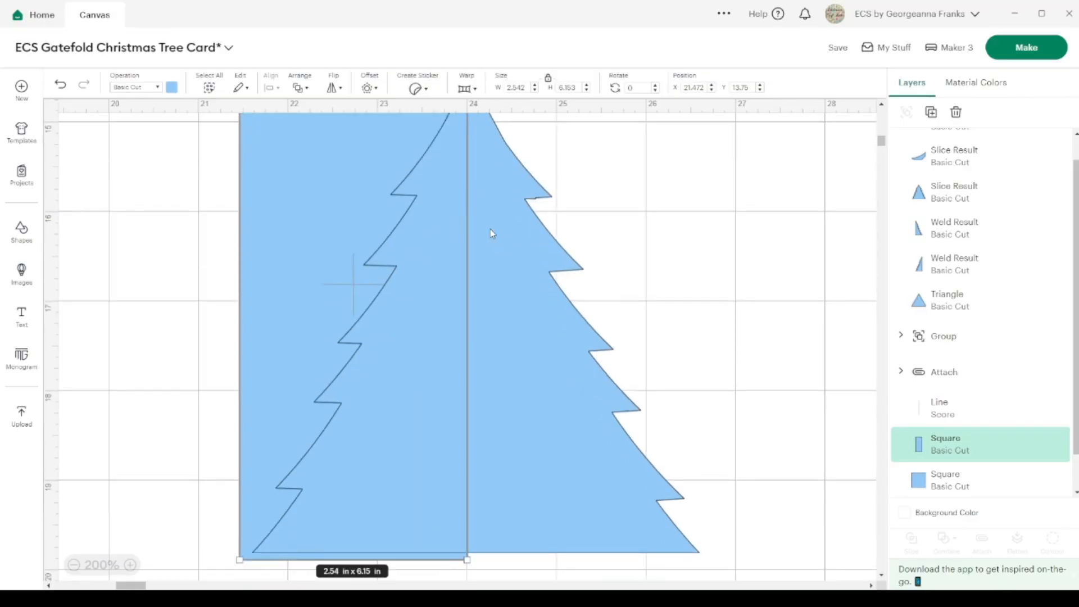
pyautogui.keyDown('shift'); pyautogui.click(503, 513); pyautogui.keyUp('shift')
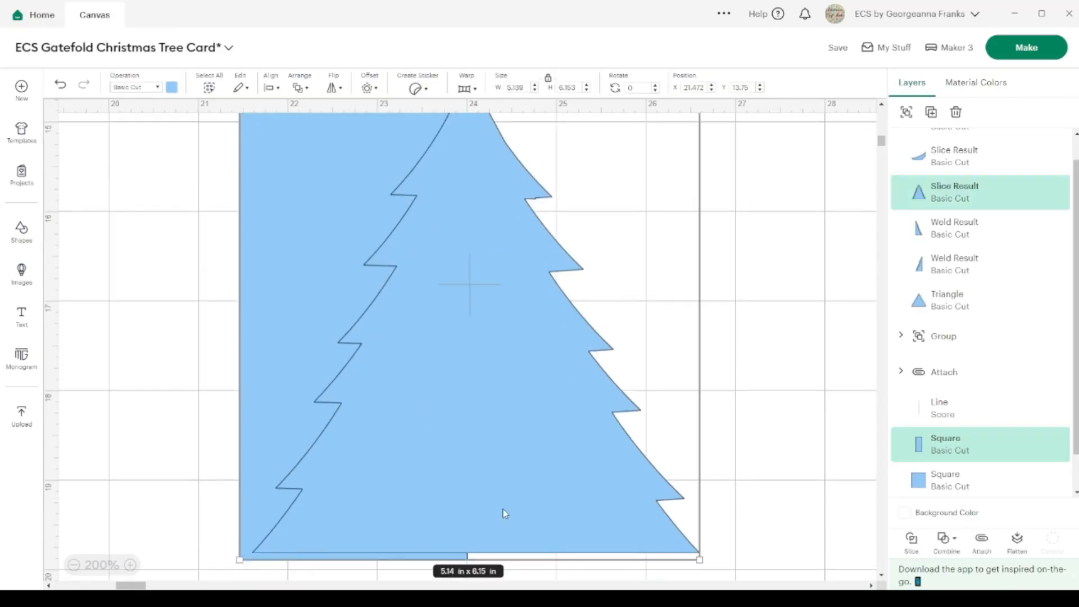
# Slice the tree with the rectangle and delete the leftover rectangle piece and the duplicate left half
pyautogui.click(911, 541)
pyautogui.click(724, 336)
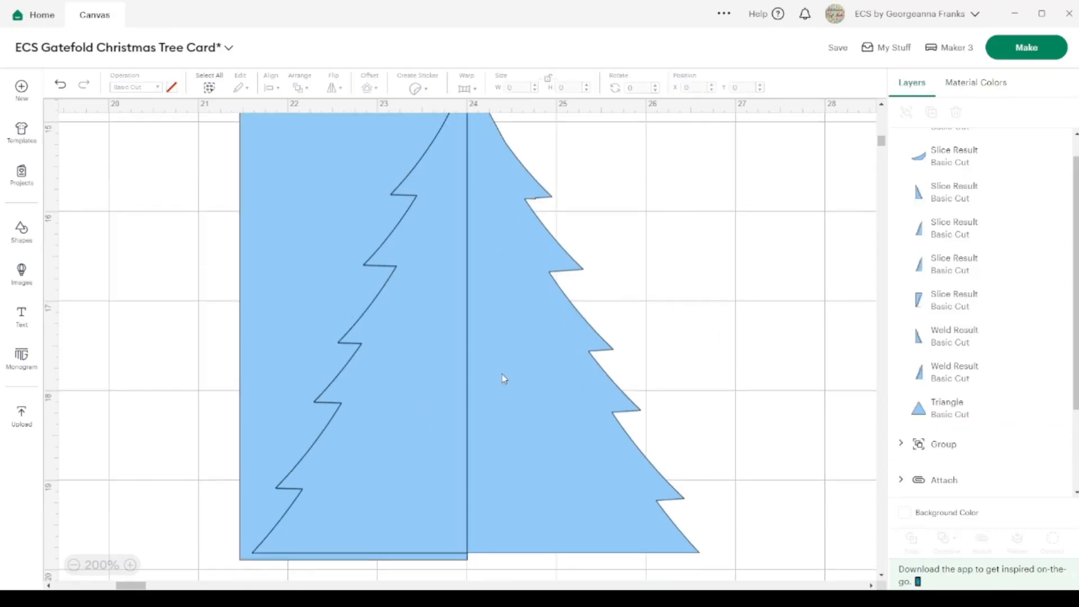
pyautogui.click(330, 200)
pyautogui.press('Delete')
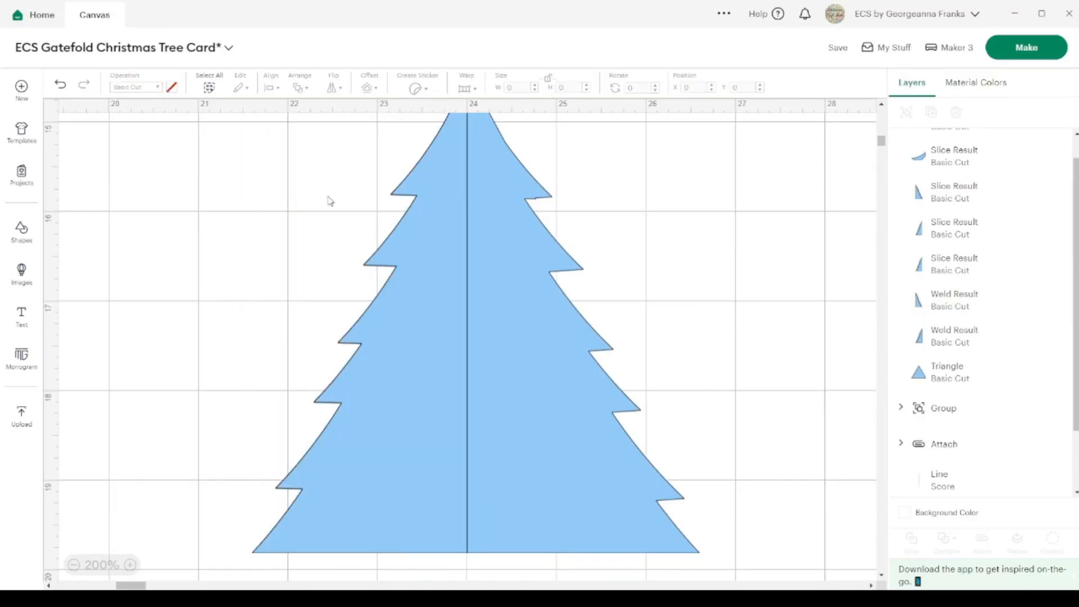
pyautogui.click(424, 370)
pyautogui.press('Delete')
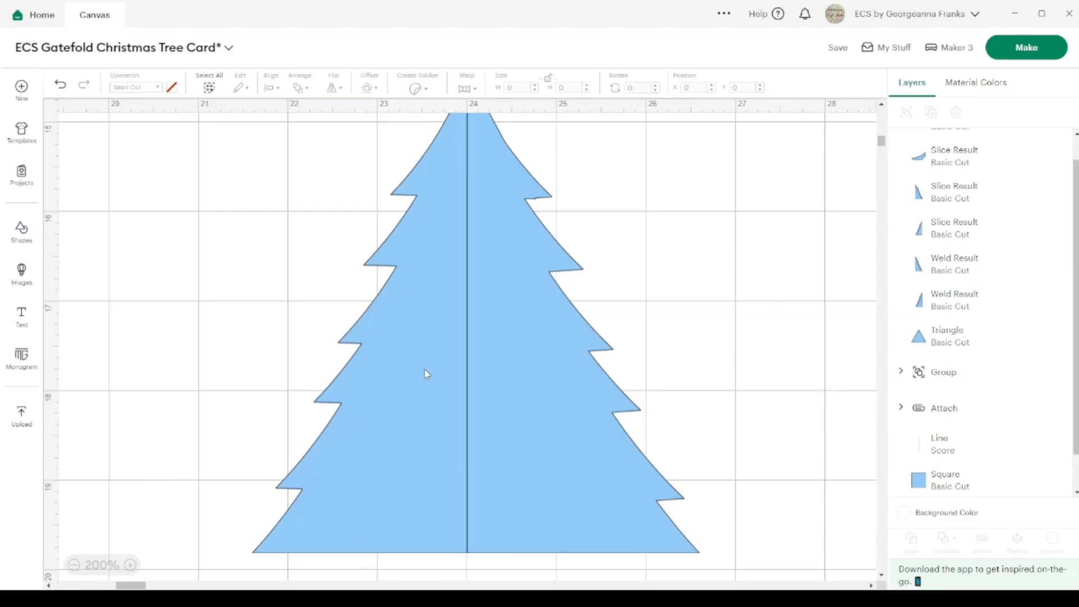
# Pull the two tree halves apart, leaving a gap of about 1.8 in between them
pyautogui.click(74, 564)
pyautogui.click(74, 565)
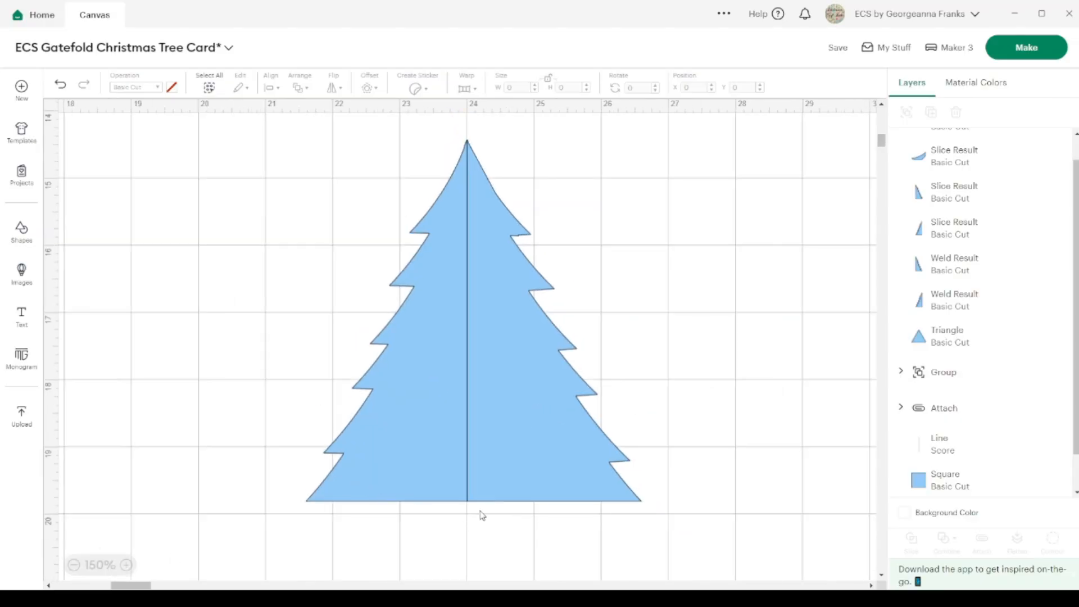
pyautogui.moveTo(525, 459); pyautogui.dragTo(607, 453)
pyautogui.moveTo(407, 453); pyautogui.dragTo(360, 450)
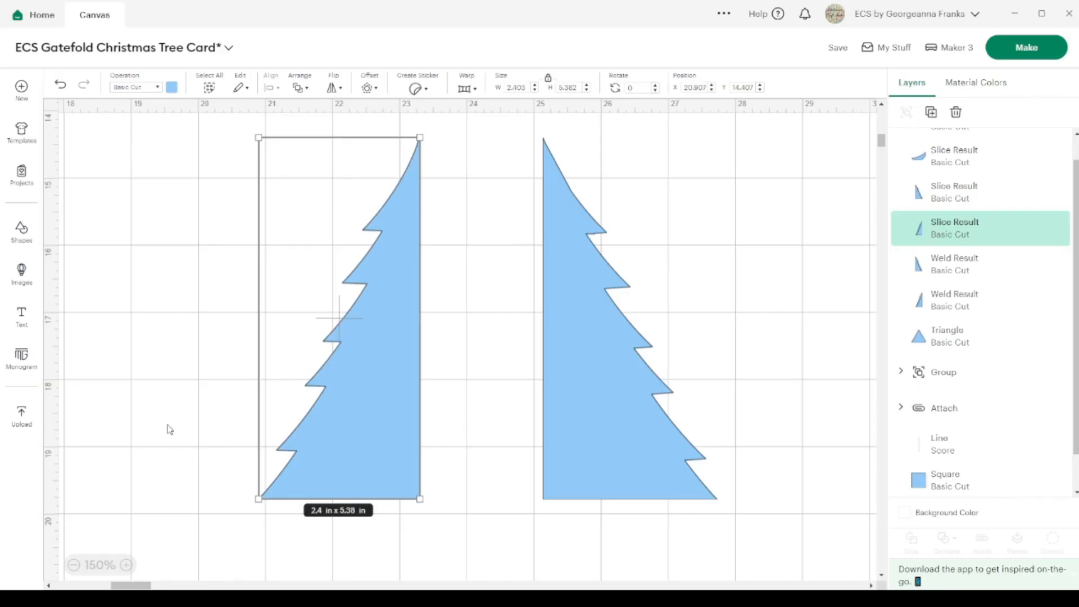
# Select both tree halves together and set their height to 5.5 in
pyautogui.click(74, 565)
pyautogui.click(74, 565)
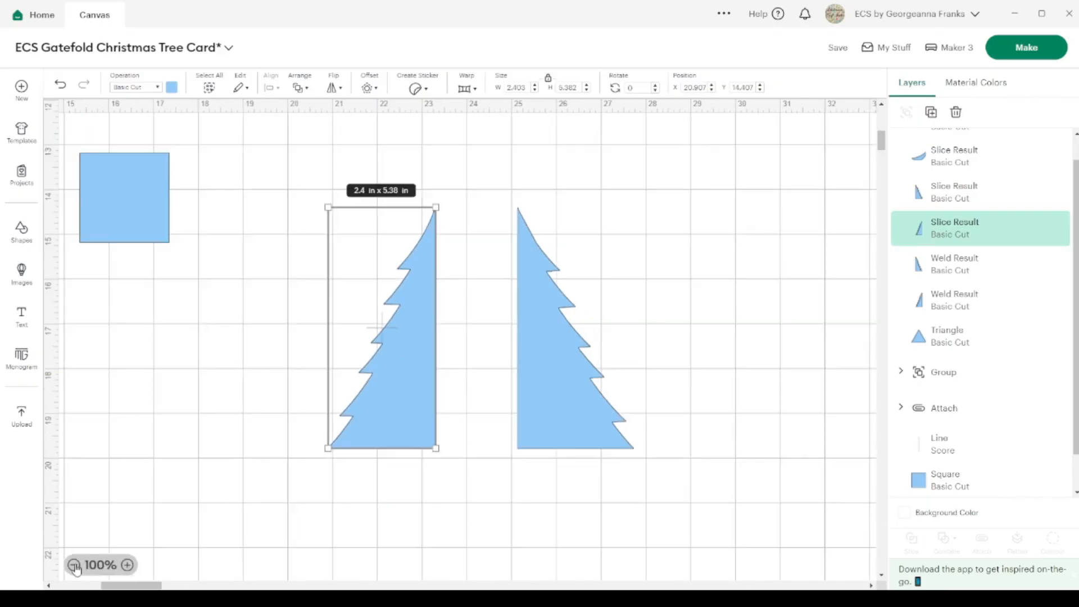
pyautogui.scroll(2, 135, 285)
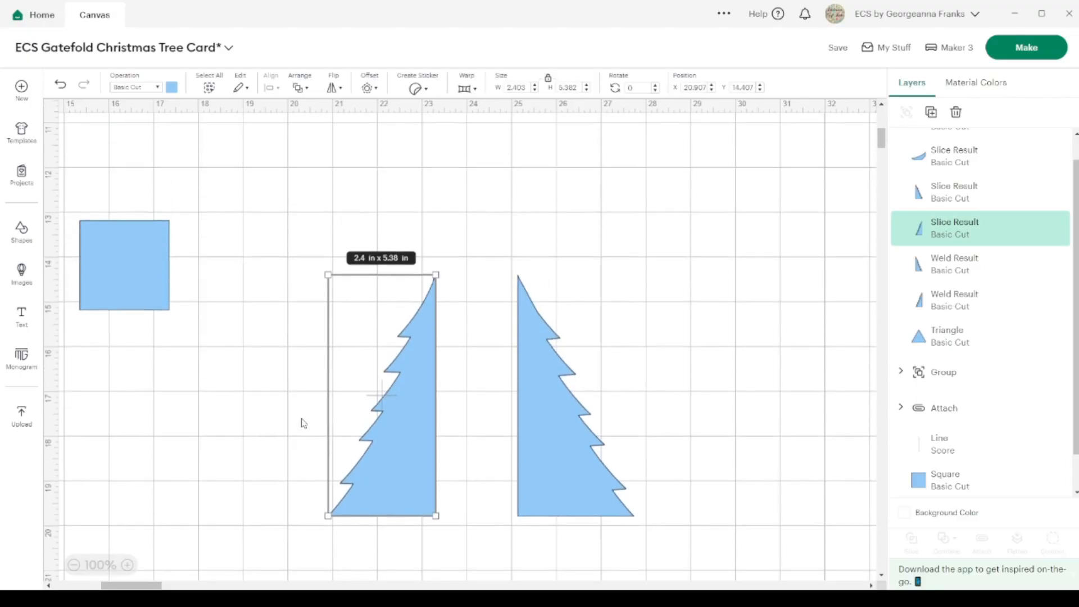
pyautogui.click(138, 260)
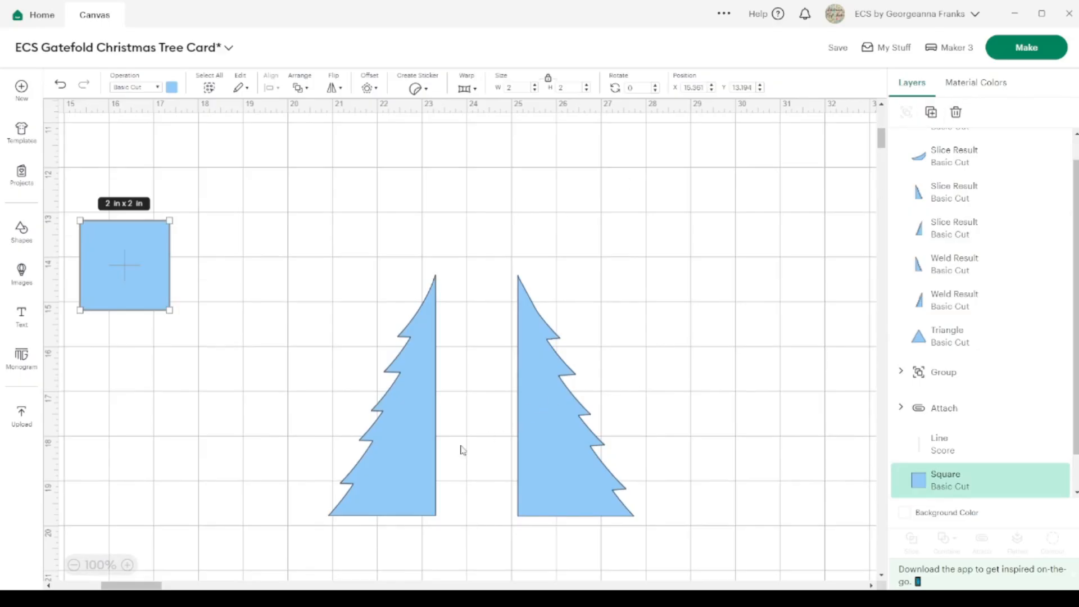
pyautogui.click(418, 443)
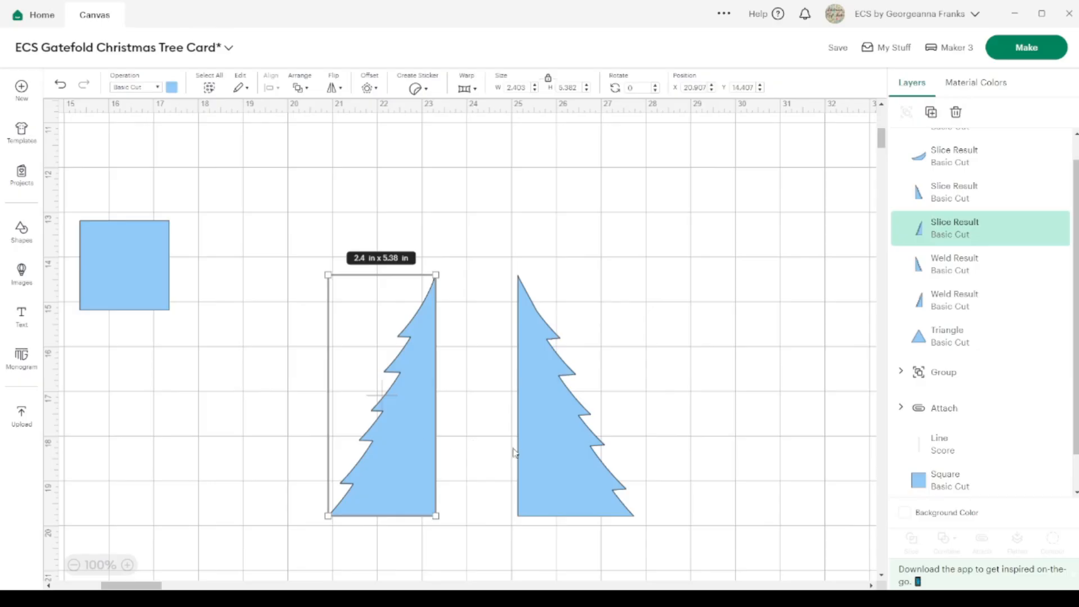
pyautogui.keyDown('shift'); pyautogui.click(543, 478); pyautogui.keyUp('shift')
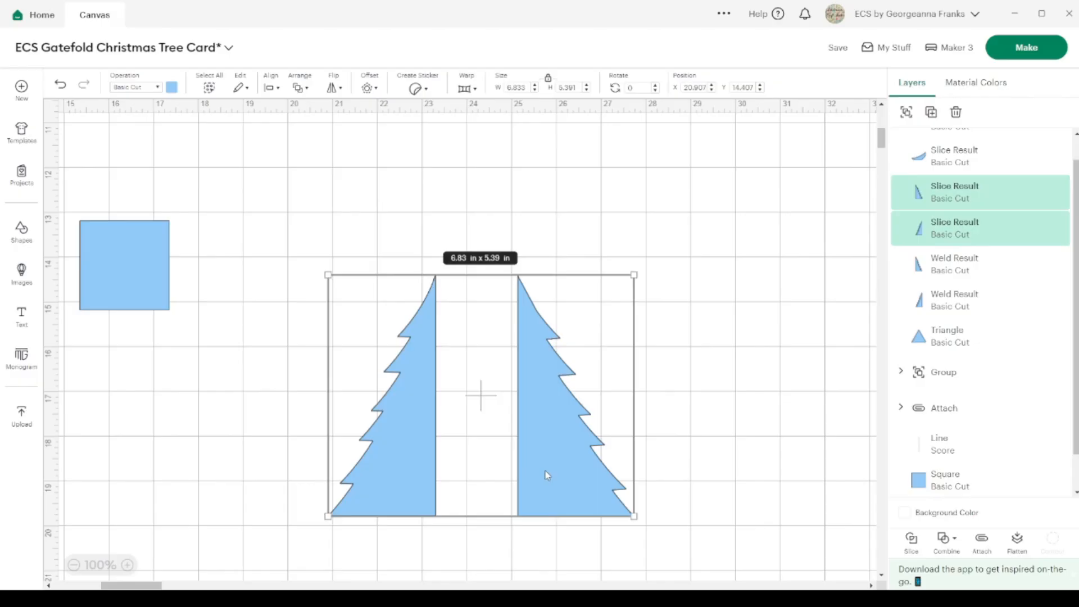
pyautogui.moveTo(582, 87); pyautogui.dragTo(543, 92)
pyautogui.write('5.5')
pyautogui.press('Return')
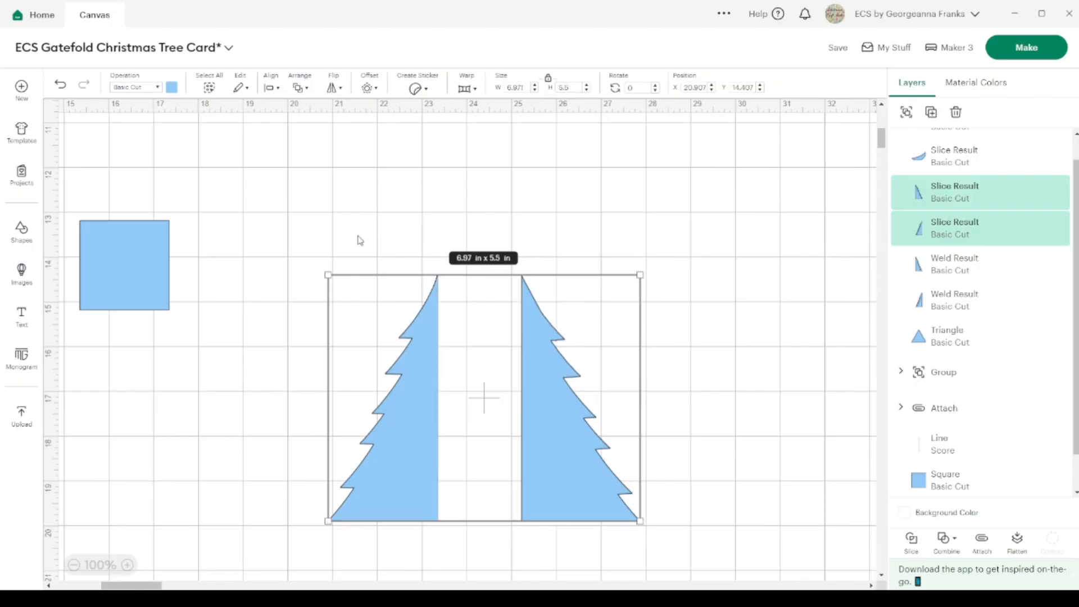
# Resize the spare 2 in square to 5.5 × 5.5 in
pyautogui.click(314, 195)
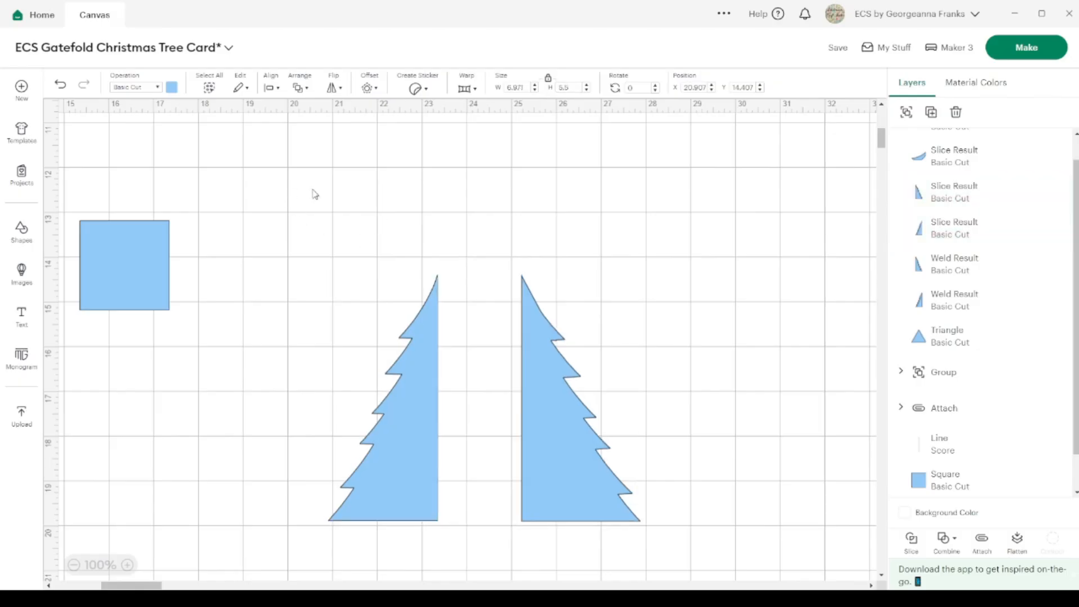
pyautogui.click(137, 262)
pyautogui.click(571, 88)
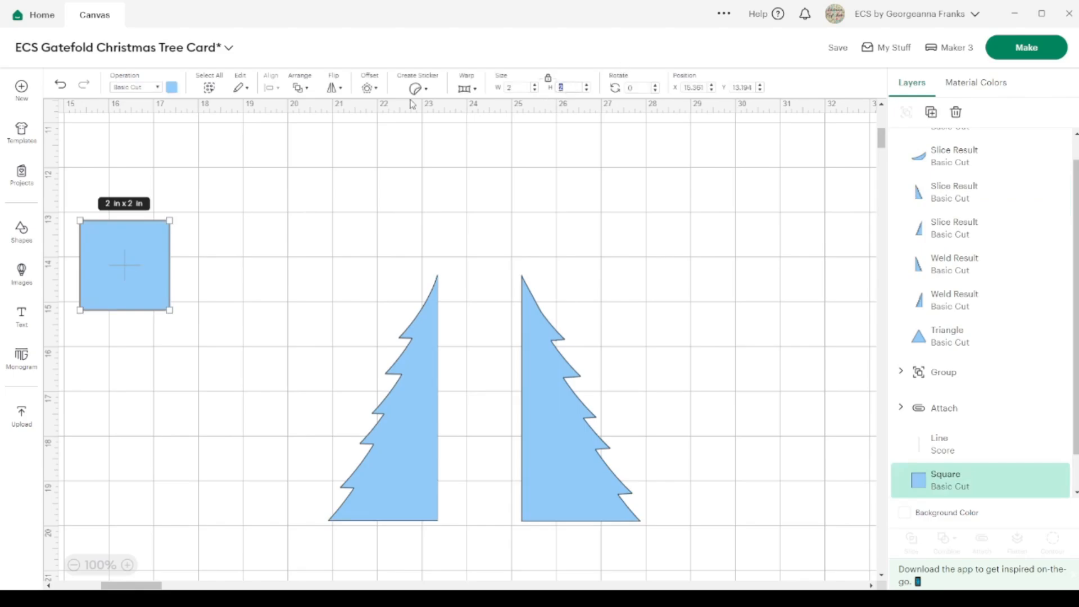
pyautogui.press('Return')
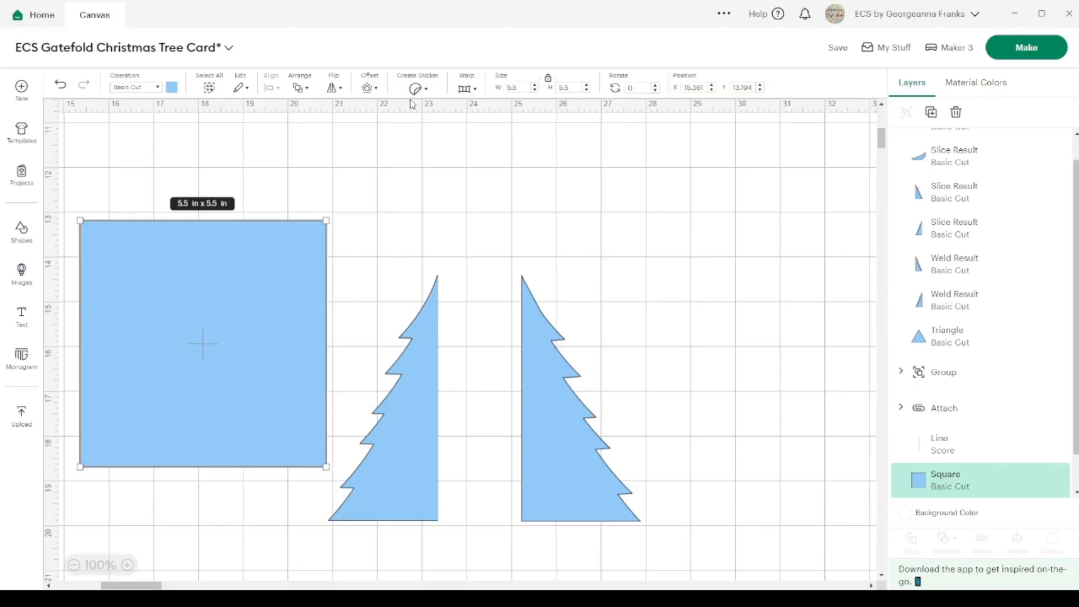
# Move both tree halves well clear of the square, placing them side by side with a narrow gap
pyautogui.click(382, 417)
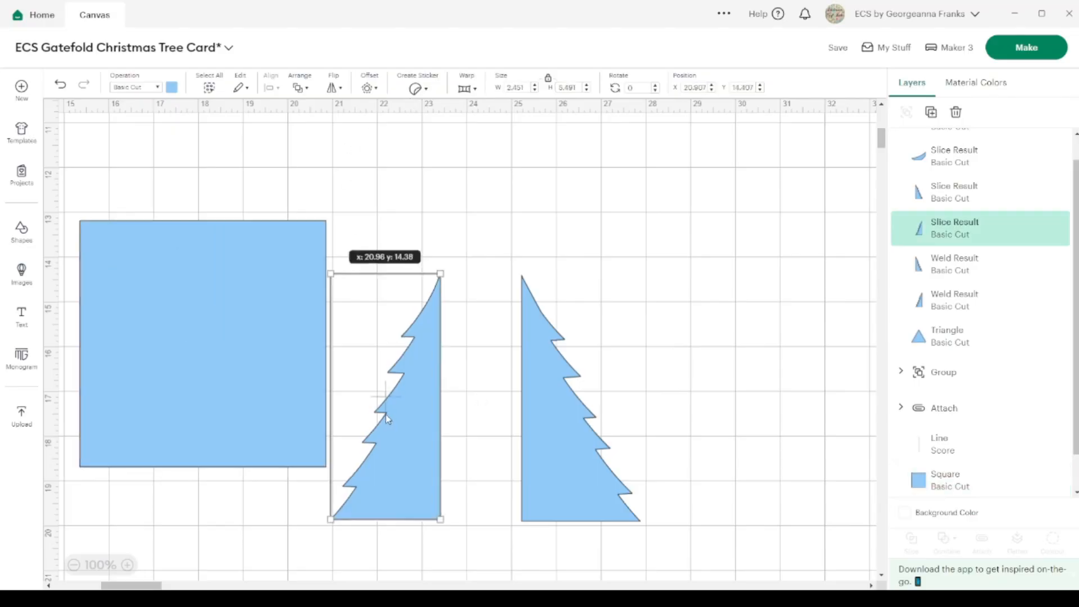
pyautogui.moveTo(382, 417); pyautogui.dragTo(616, 336)
pyautogui.click(551, 488)
pyautogui.moveTo(551, 485); pyautogui.dragTo(706, 403)
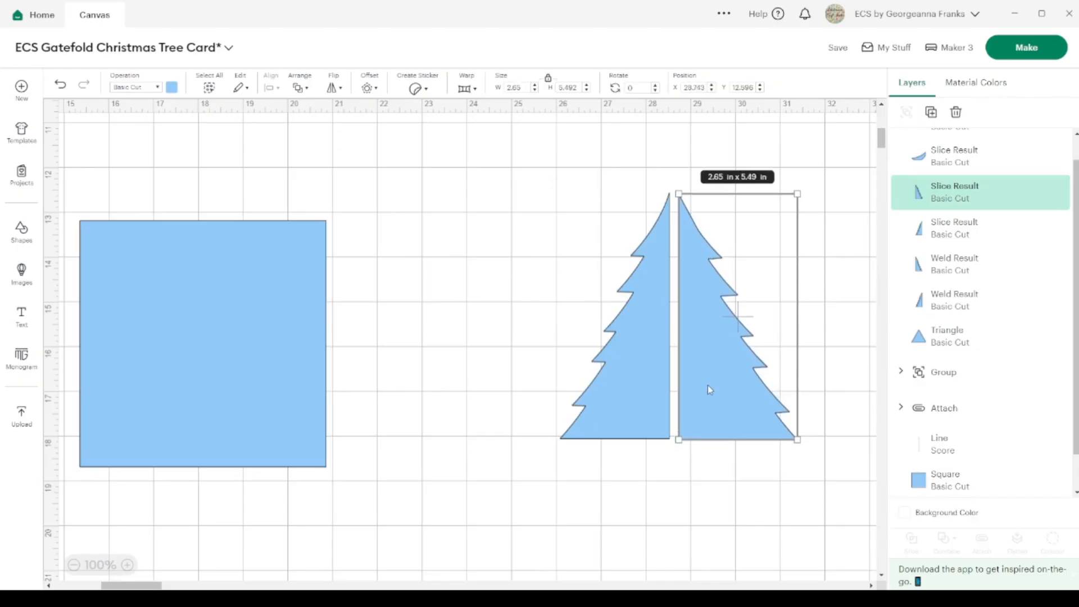
# Duplicate the right tree half, place the copy beside the square's right edge and align both by their tops
pyautogui.click(931, 112)
pyautogui.moveTo(749, 387); pyautogui.dragTo(373, 390)
pyautogui.moveTo(374, 552); pyautogui.dragTo(291, 393)
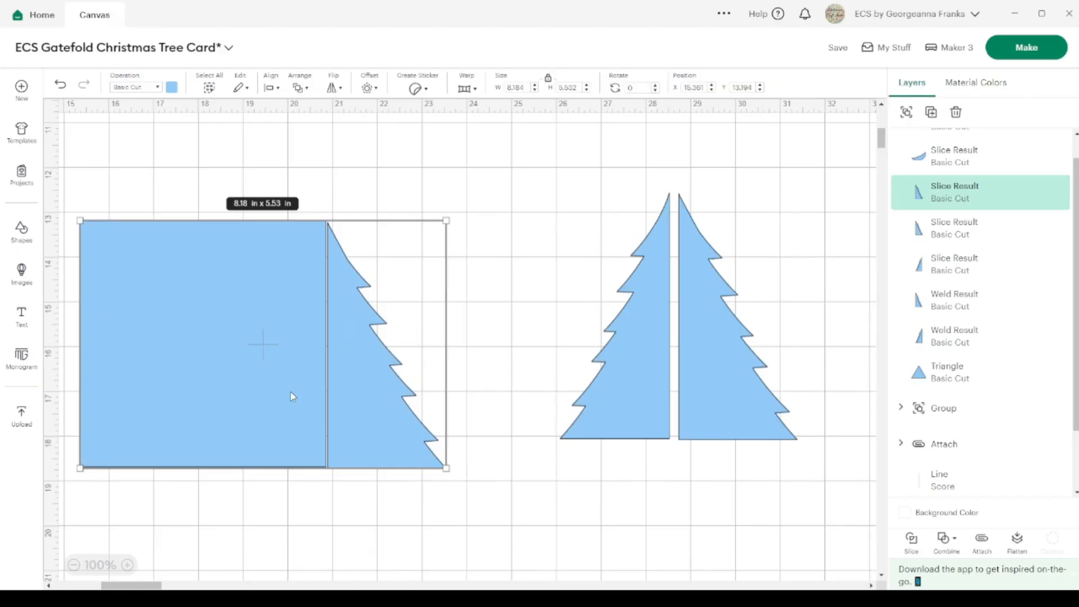
pyautogui.click(271, 88)
pyautogui.click(331, 198)
pyautogui.click(524, 212)
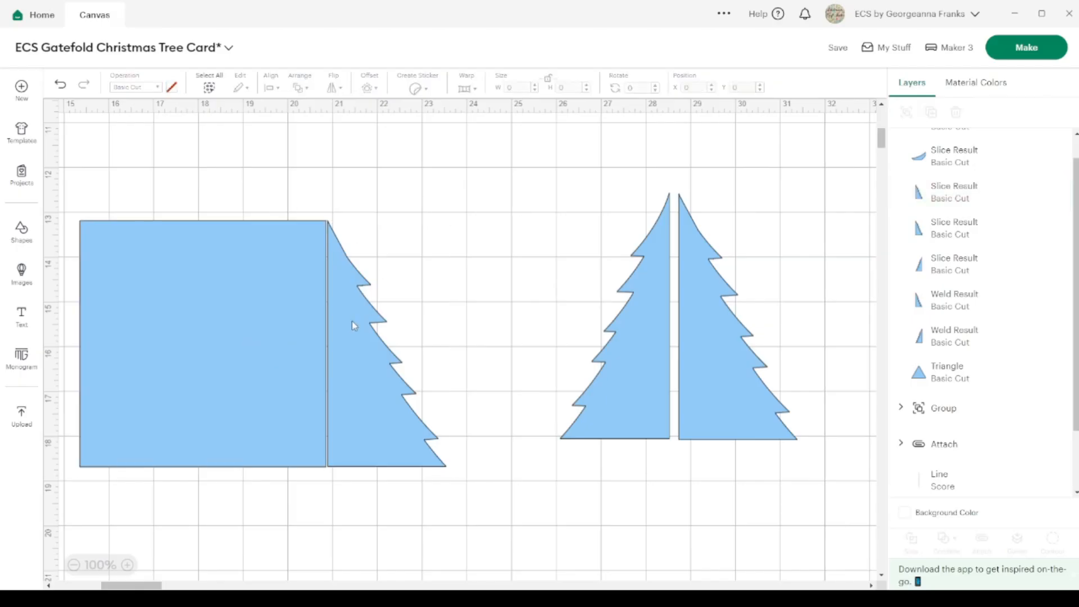
# Add a score line, set its height to 5.5 in and move it onto the square's right half
pyautogui.click(352, 322)
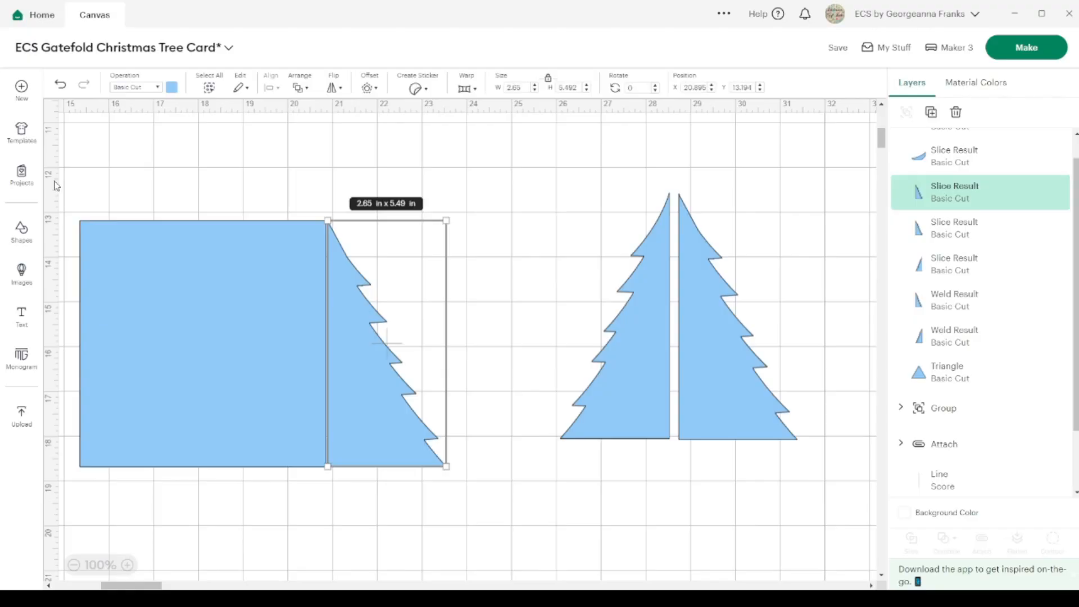
pyautogui.click(22, 230)
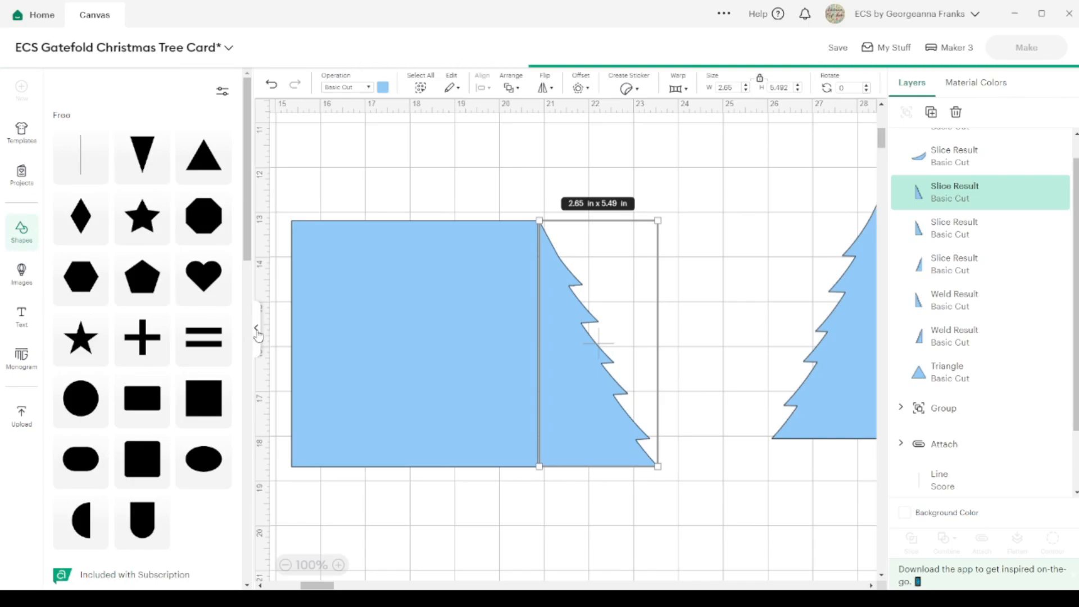
pyautogui.click(257, 336)
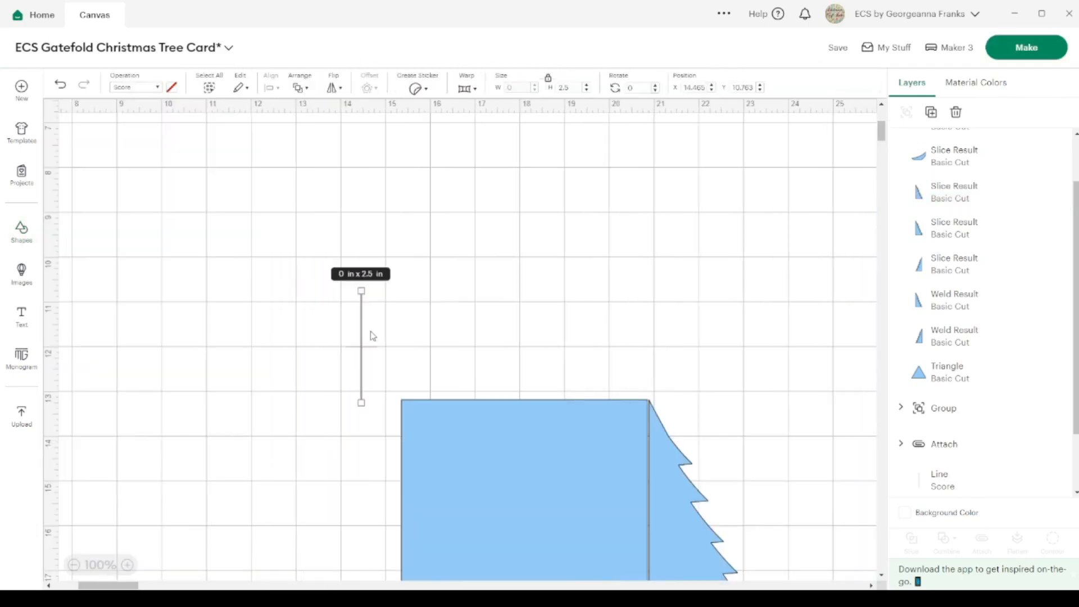
pyautogui.click(574, 89)
pyautogui.press('Return')
pyautogui.moveTo(363, 340); pyautogui.dragTo(578, 453)
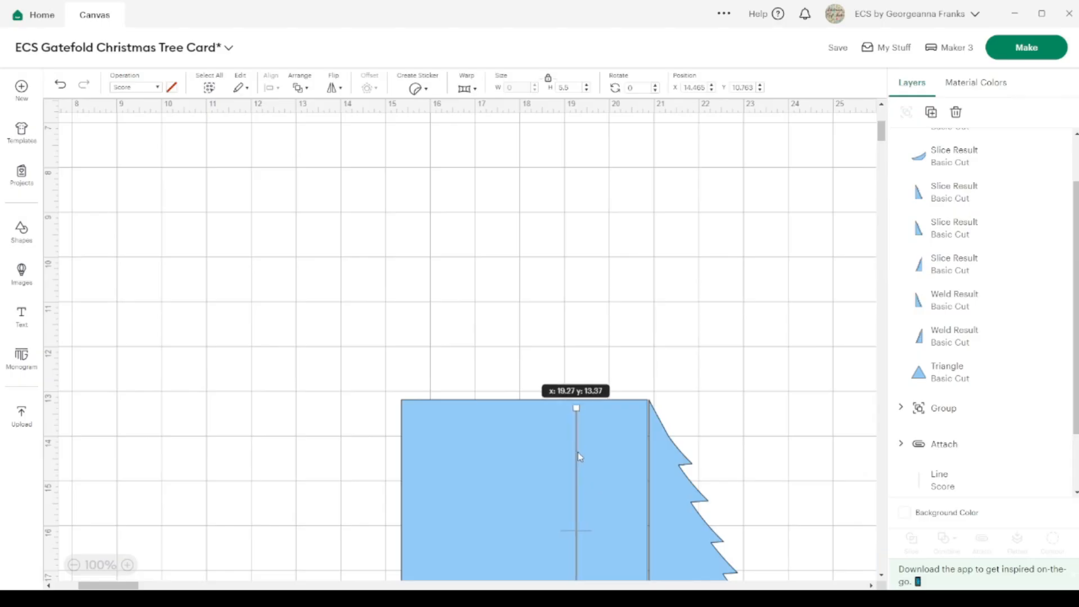
# Align the score line with the square's top and right edges
pyautogui.keyDown('shift'); pyautogui.click(519, 440); pyautogui.keyUp('shift')
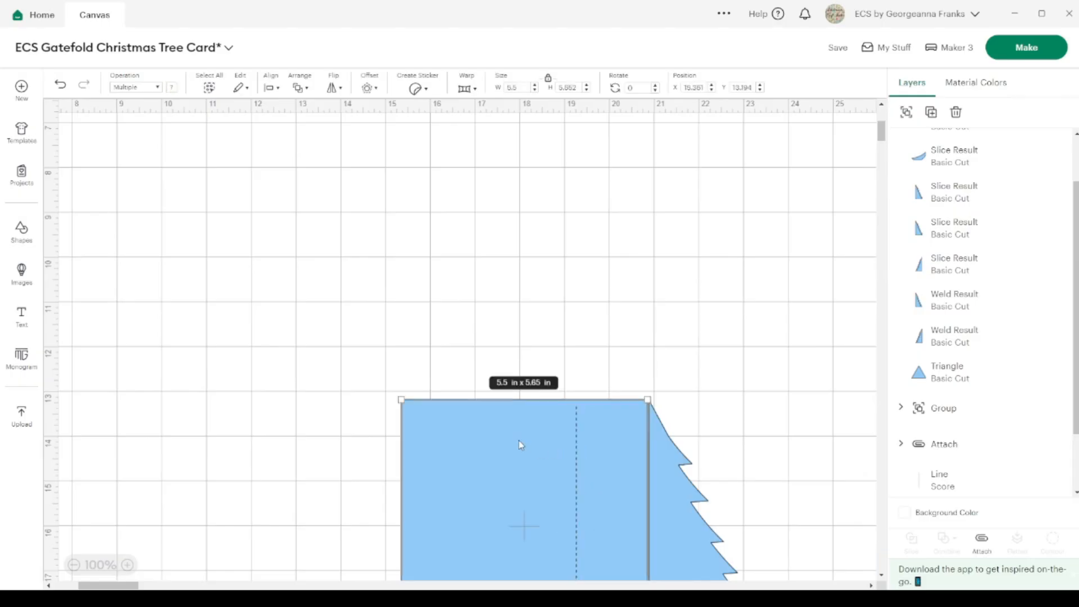
pyautogui.click(271, 88)
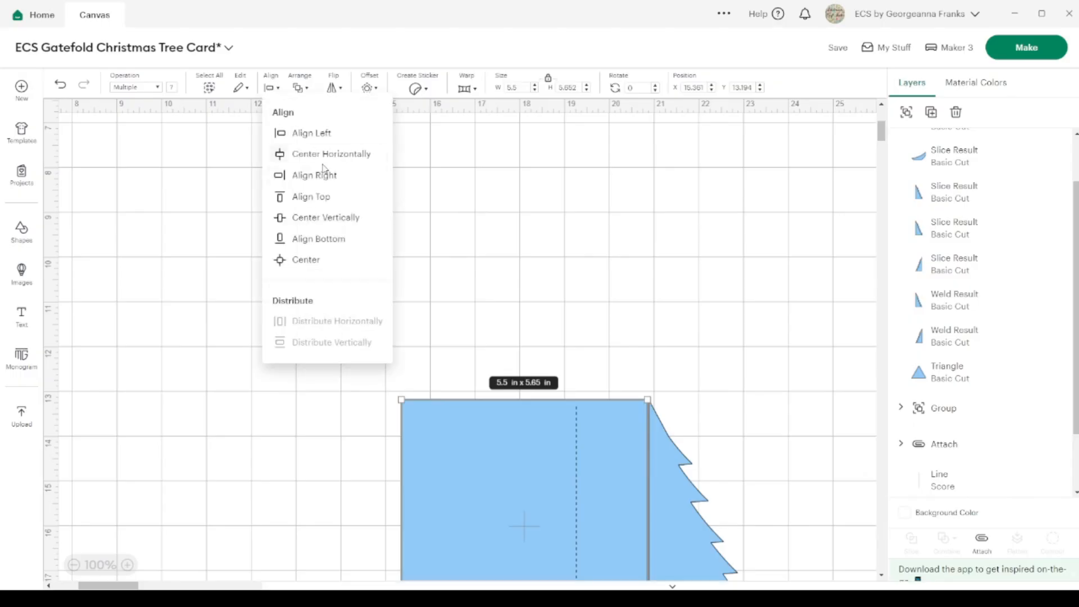
pyautogui.click(329, 202)
pyautogui.click(271, 87)
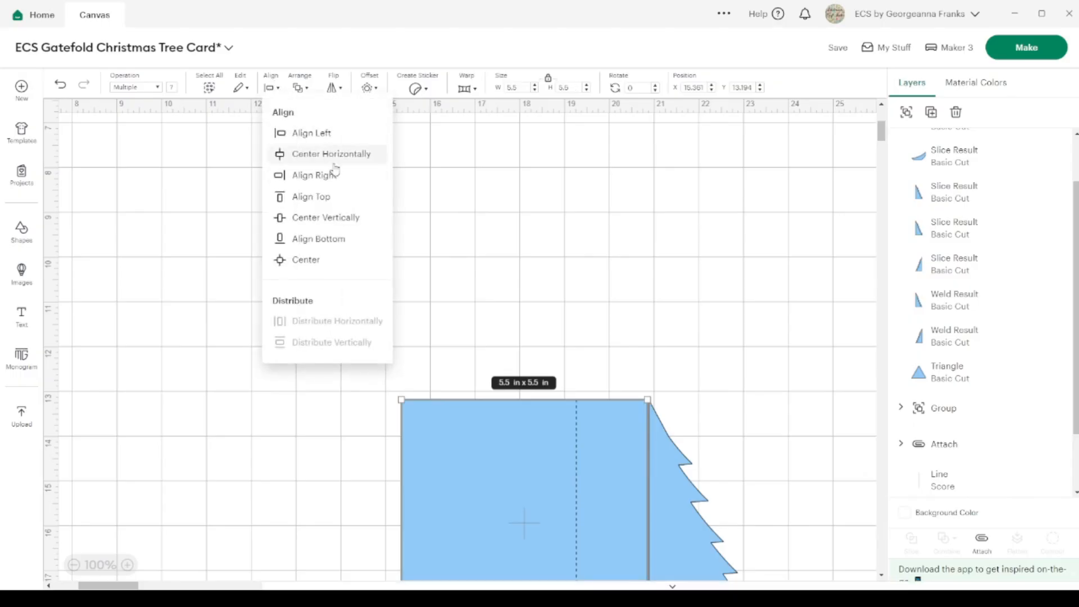
pyautogui.click(325, 175)
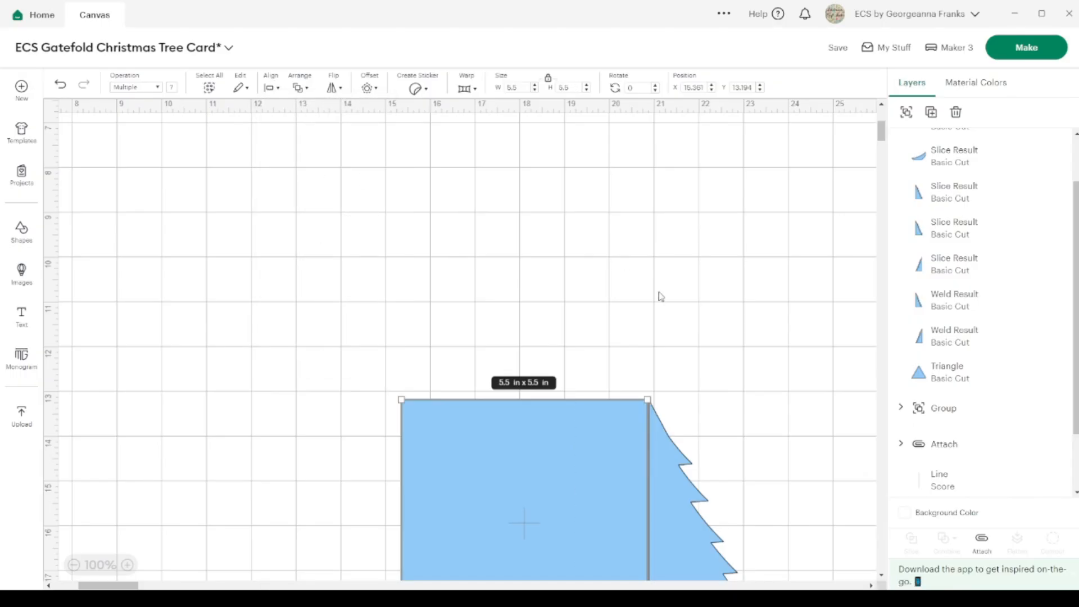
# Nudge the copied tree half left toward the square's scored edge, to X 20.875 in
pyautogui.scroll(-1, 661, 296)
pyautogui.scroll(-3, 661, 296)
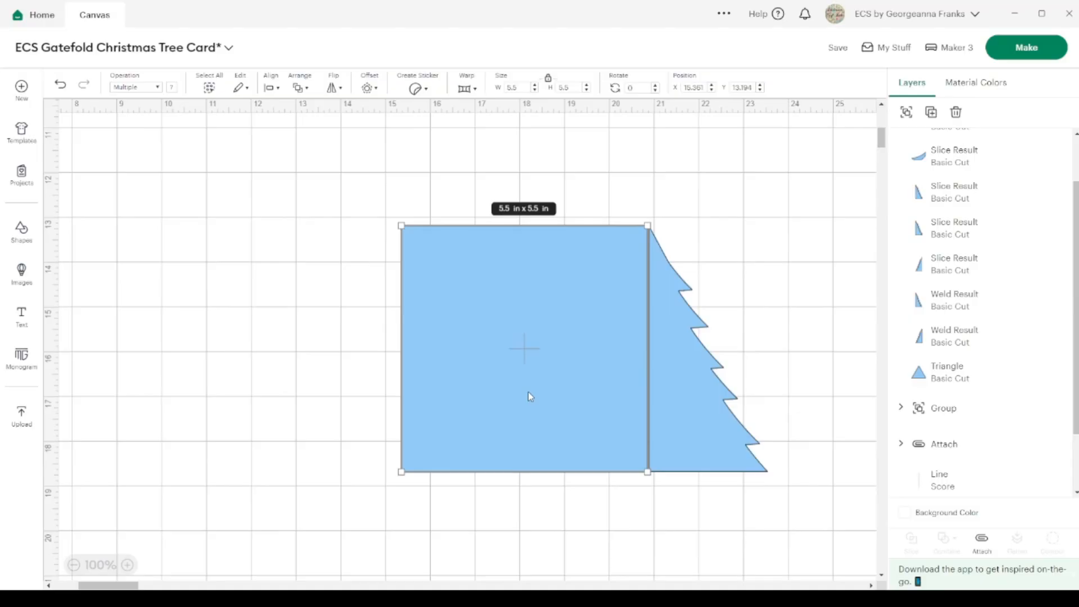
pyautogui.click(128, 565)
pyautogui.click(128, 565)
pyautogui.hscroll(5, 482, 453)
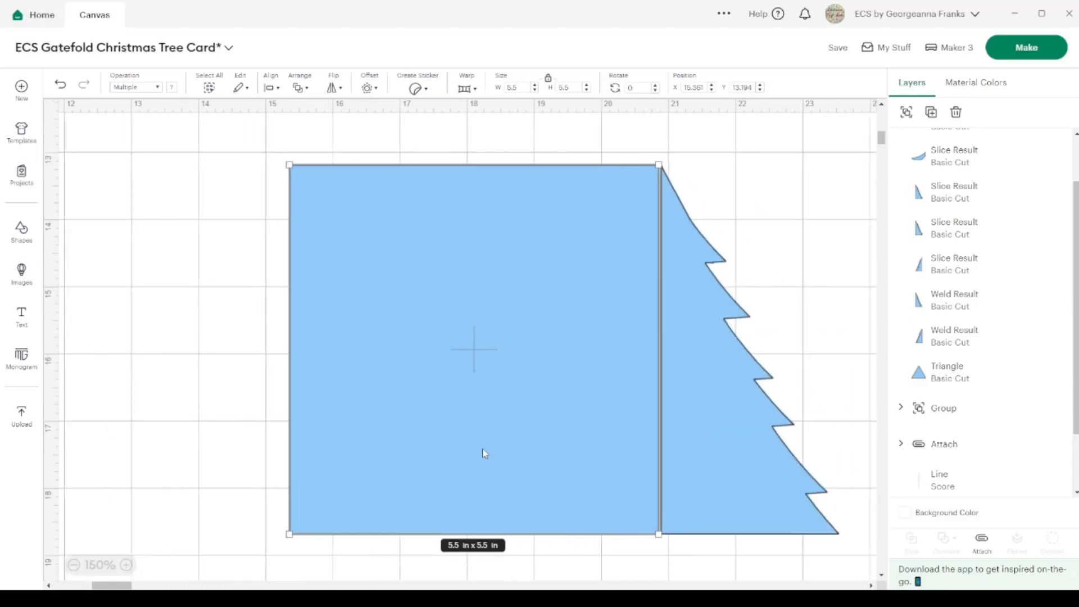
pyautogui.click(807, 252)
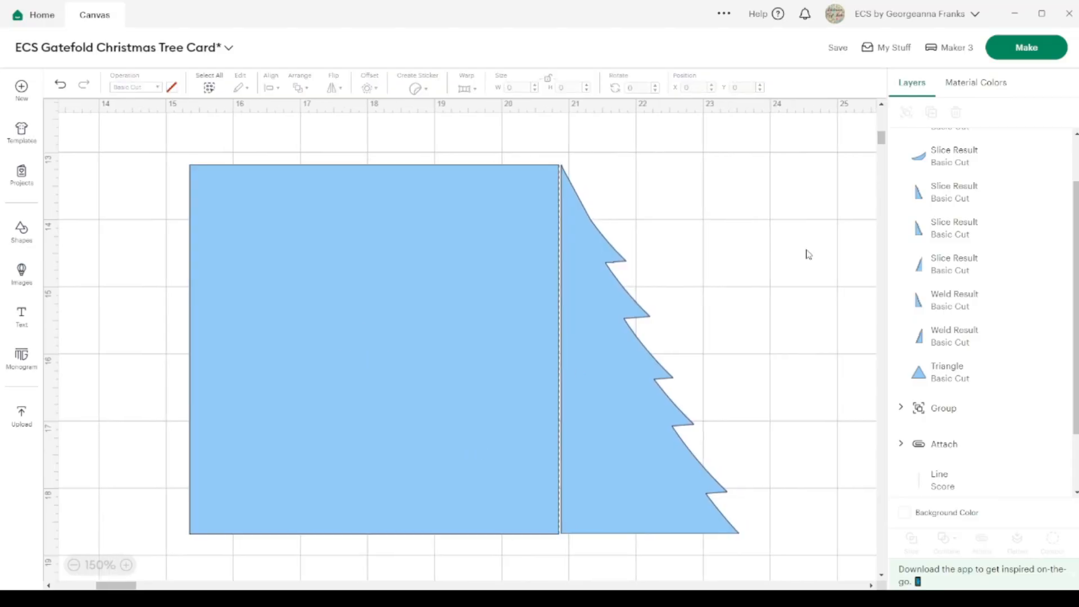
pyautogui.click(634, 430)
pyautogui.press('Left')
pyautogui.press('Left')
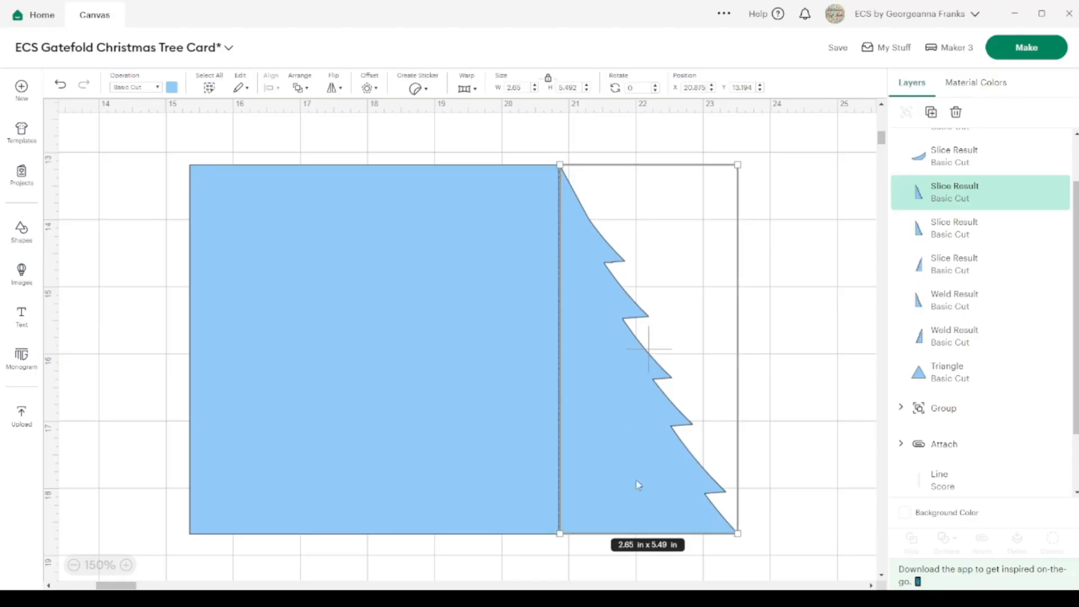
# Examine the join between the square's score line and the tree half's straight edge up close near the top
pyautogui.click(126, 565)
pyautogui.hscroll(2, 494, 421)
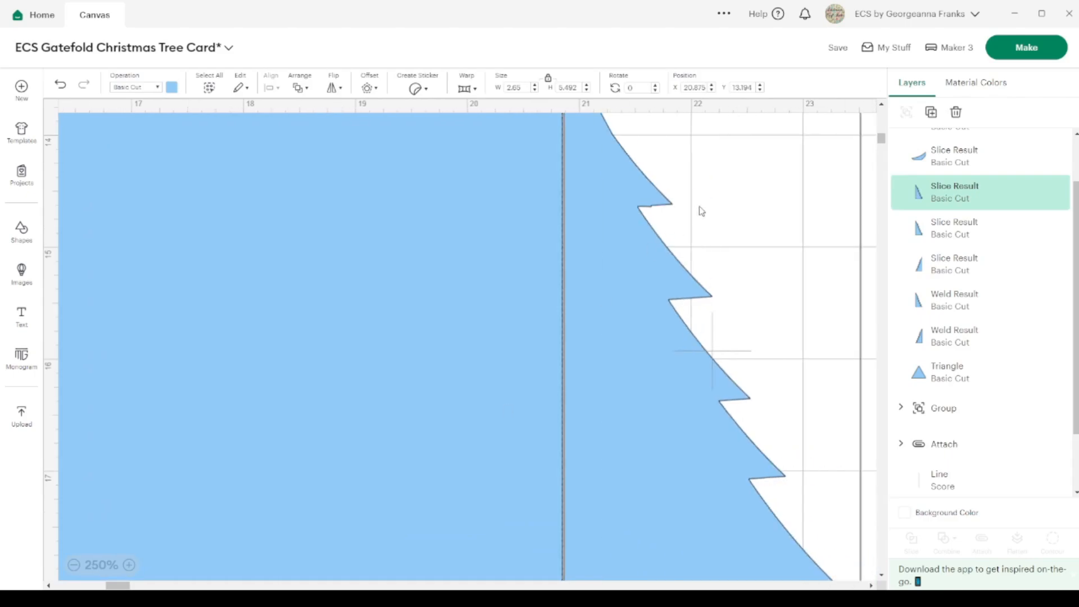
pyautogui.scroll(3, 725, 214)
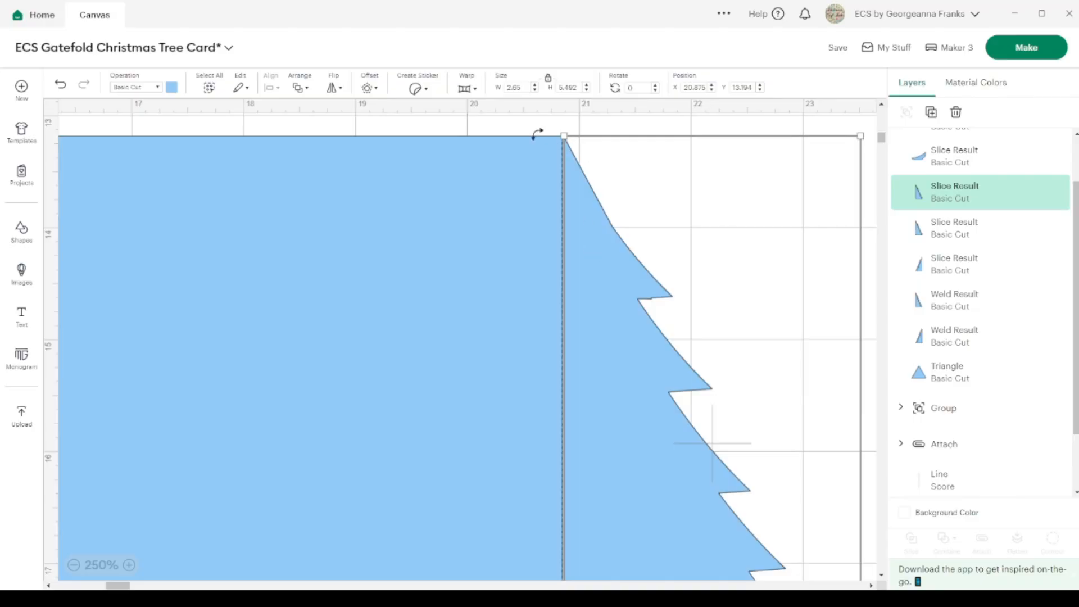
pyautogui.scroll(3, 528, 120)
pyautogui.click(641, 156)
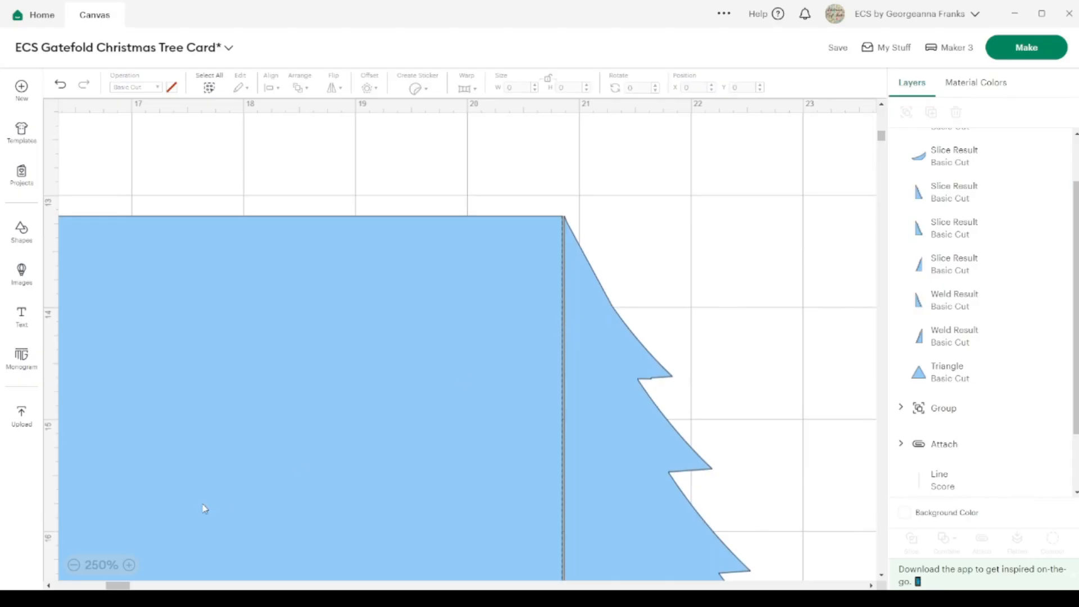
pyautogui.click(130, 564)
pyautogui.click(129, 564)
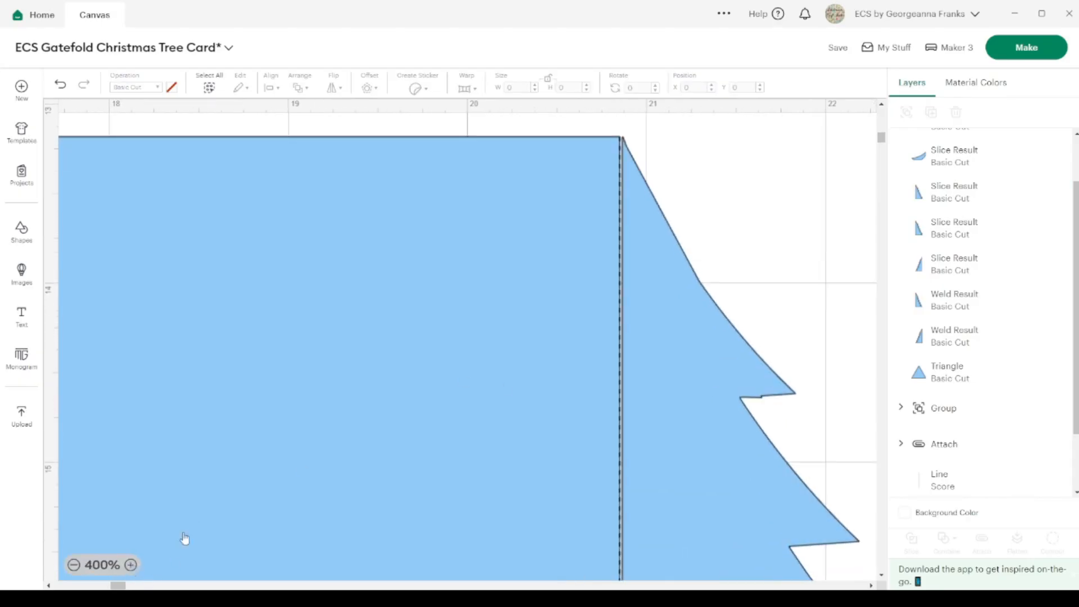
pyautogui.hscroll(4, 506, 388)
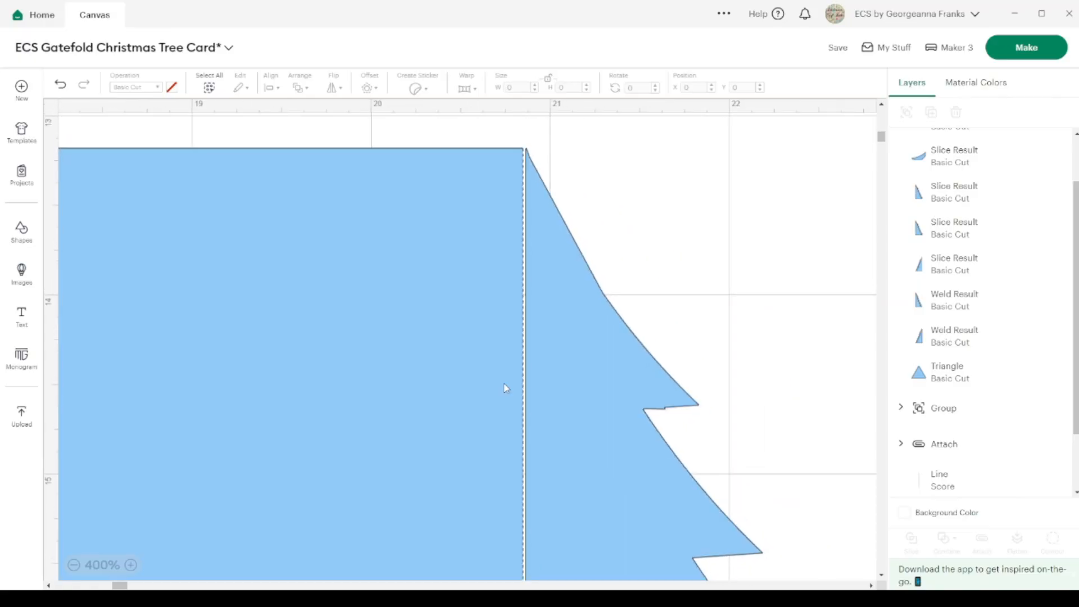
# Nudge the tree half left onto the square's score line, to X 20.855 in
pyautogui.click(584, 352)
pyautogui.press('Left')
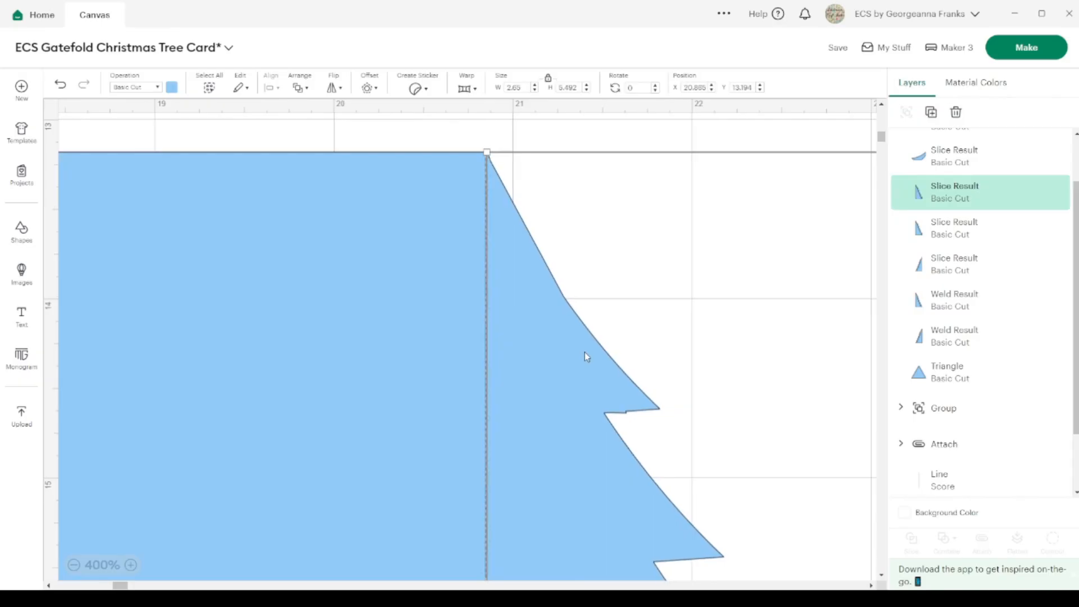
pyautogui.click(635, 135)
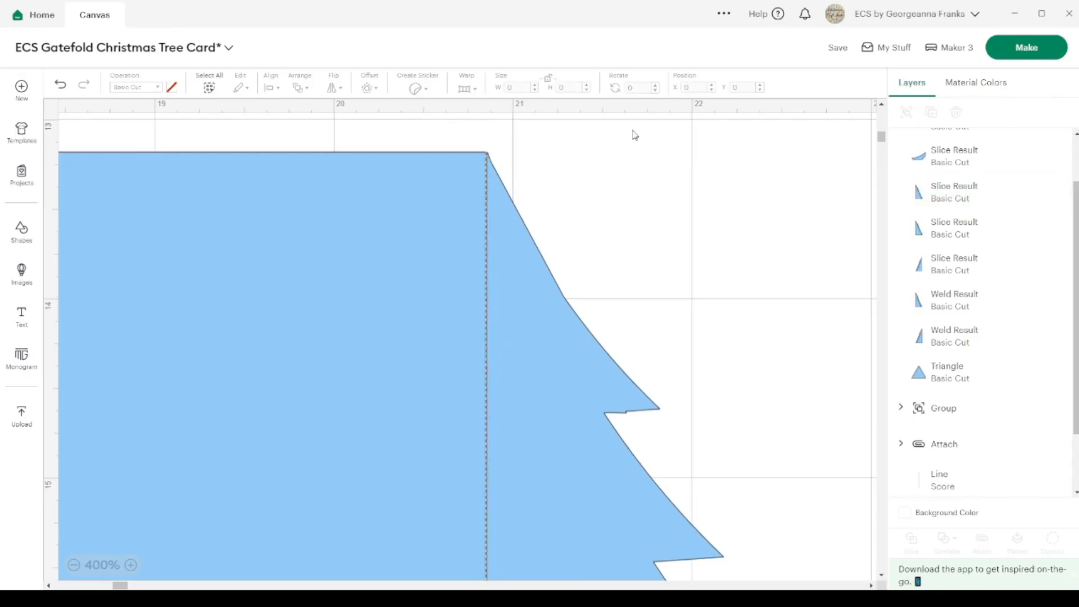
pyautogui.click(556, 352)
pyautogui.press('Left')
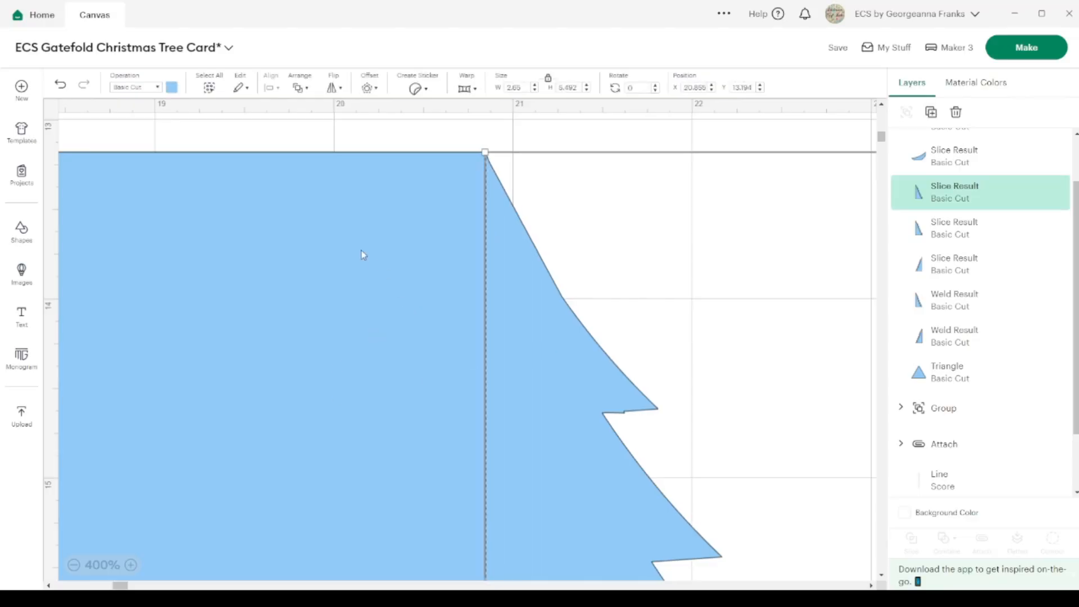
# Weld the 5.5 in square and the adjoining tree half into one card piece, leaving the score line separate
pyautogui.click(74, 565)
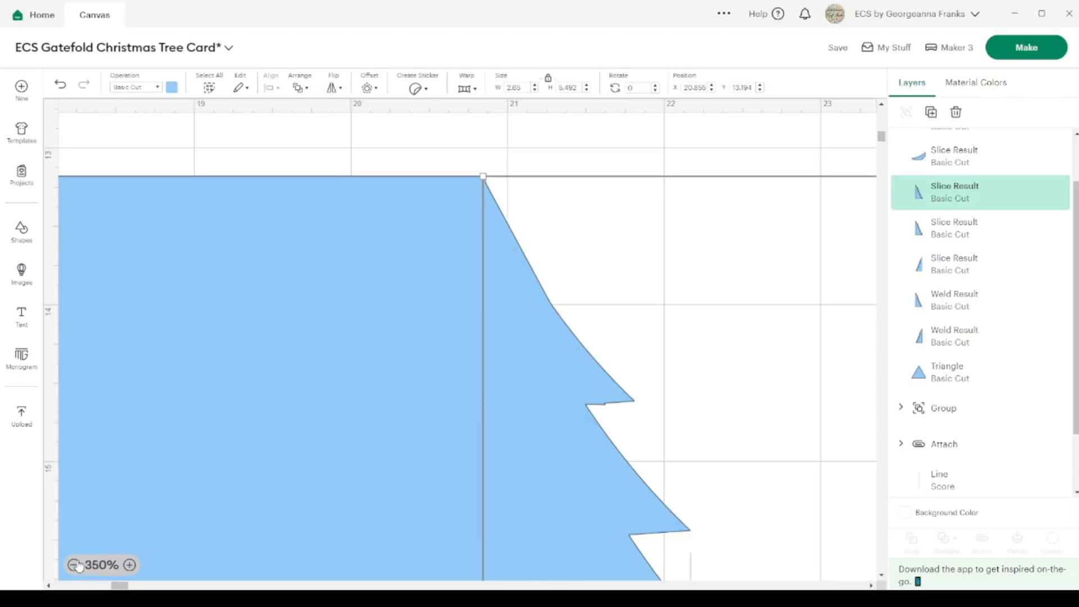
pyautogui.click(74, 565)
pyautogui.click(73, 564)
pyautogui.click(74, 565)
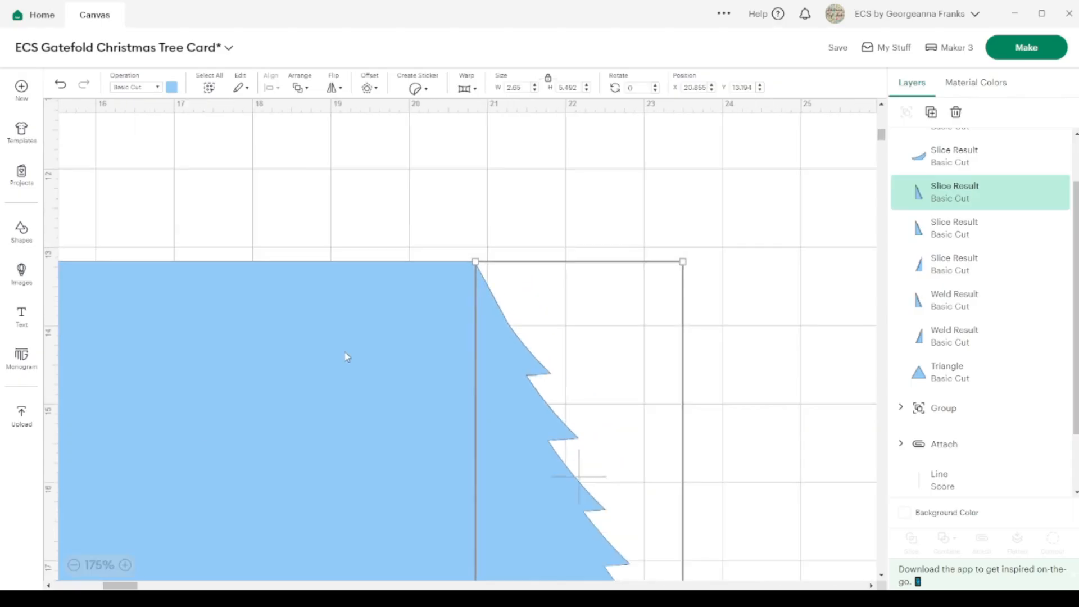
pyautogui.scroll(-2, 345, 356)
pyautogui.scroll(-2, 347, 357)
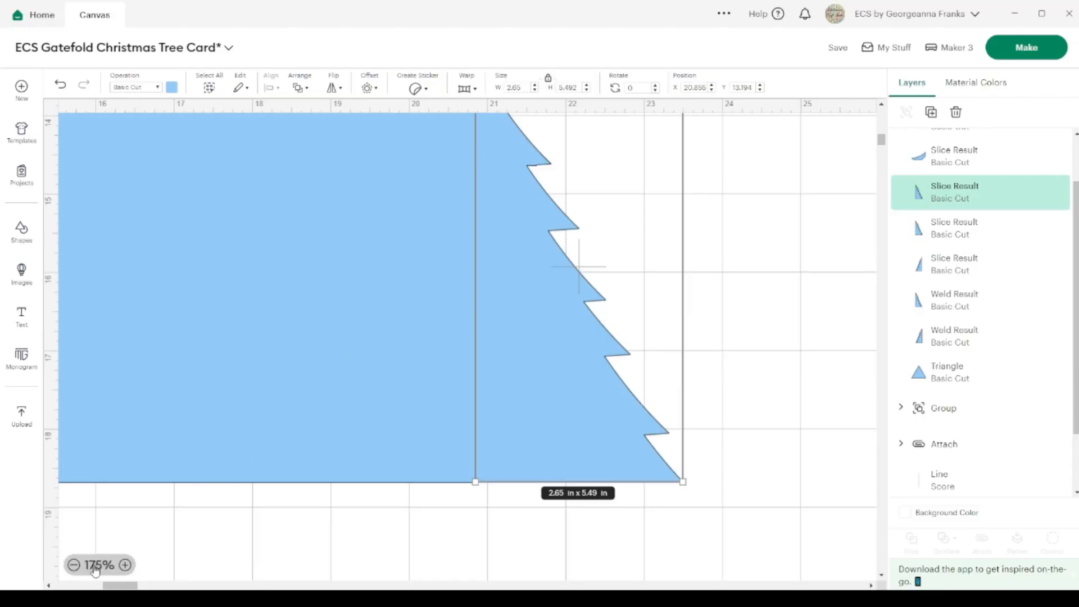
pyautogui.click(74, 565)
pyautogui.click(73, 564)
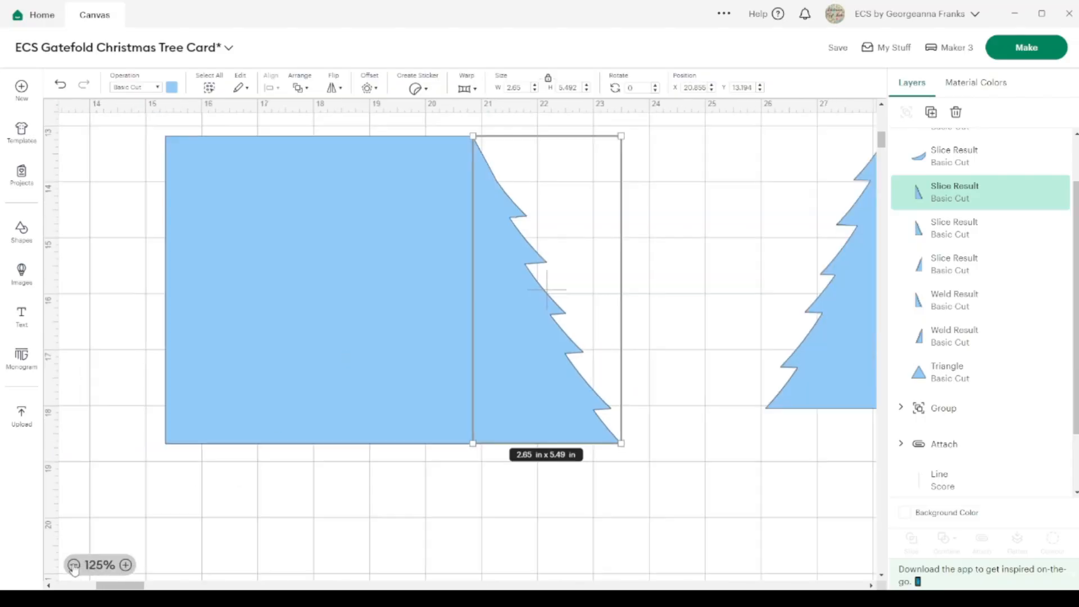
pyautogui.keyDown('shift'); pyautogui.click(280, 327); pyautogui.keyUp('shift')
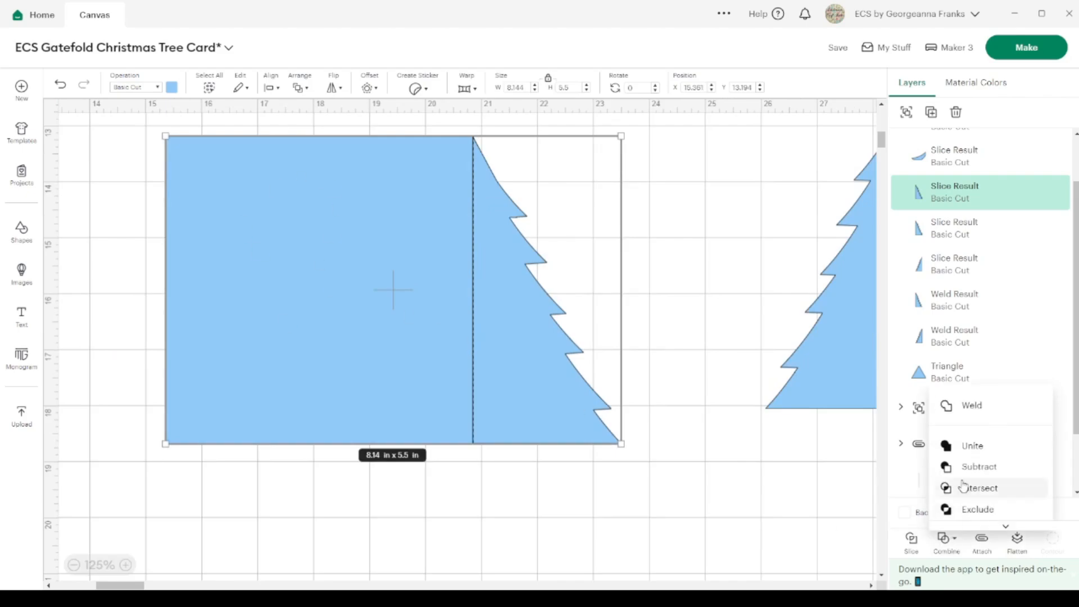
pyautogui.click(969, 411)
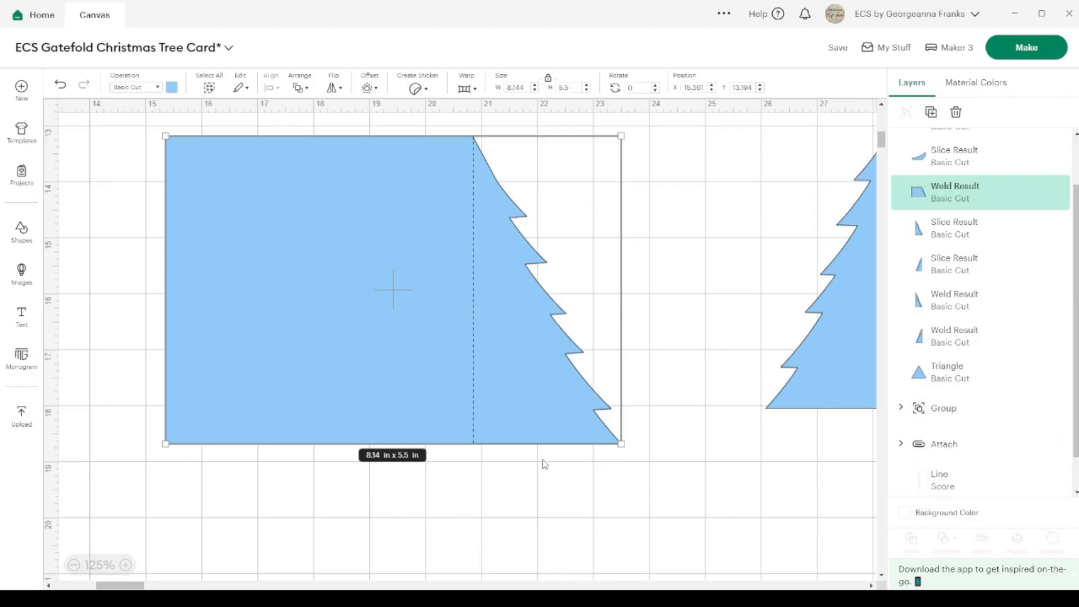
# Attach the score line to the welded square and tree piece
pyautogui.click(503, 534)
pyautogui.click(493, 395)
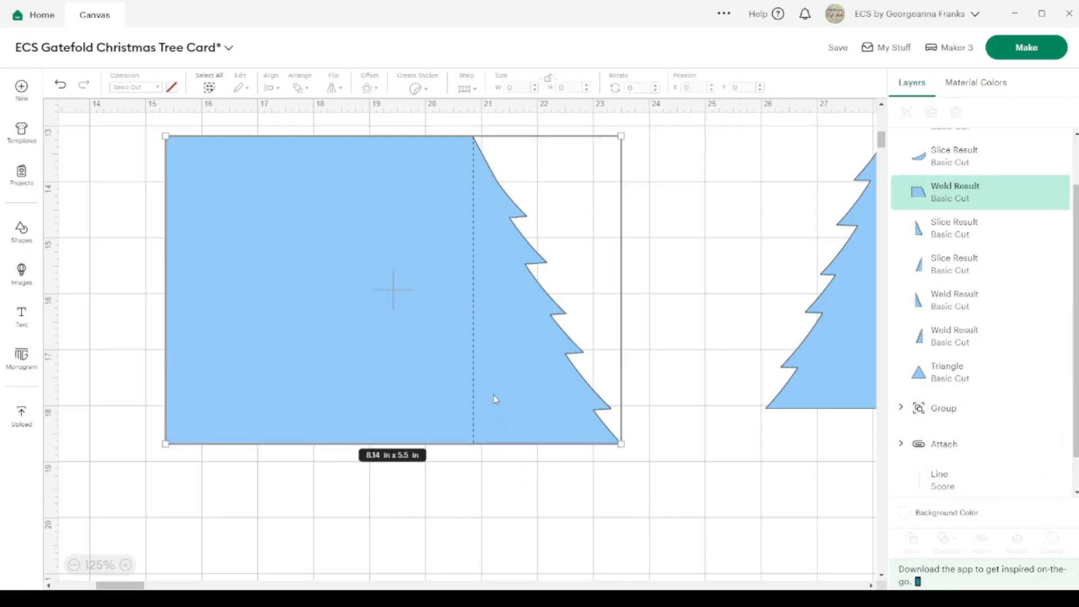
pyautogui.moveTo(518, 511); pyautogui.dragTo(442, 375)
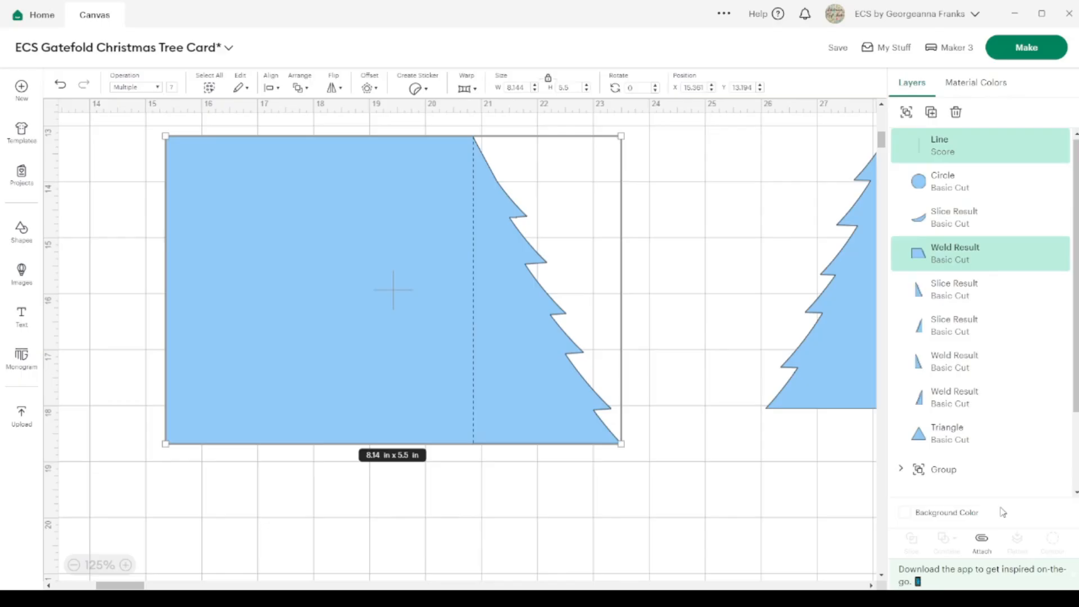
pyautogui.click(982, 540)
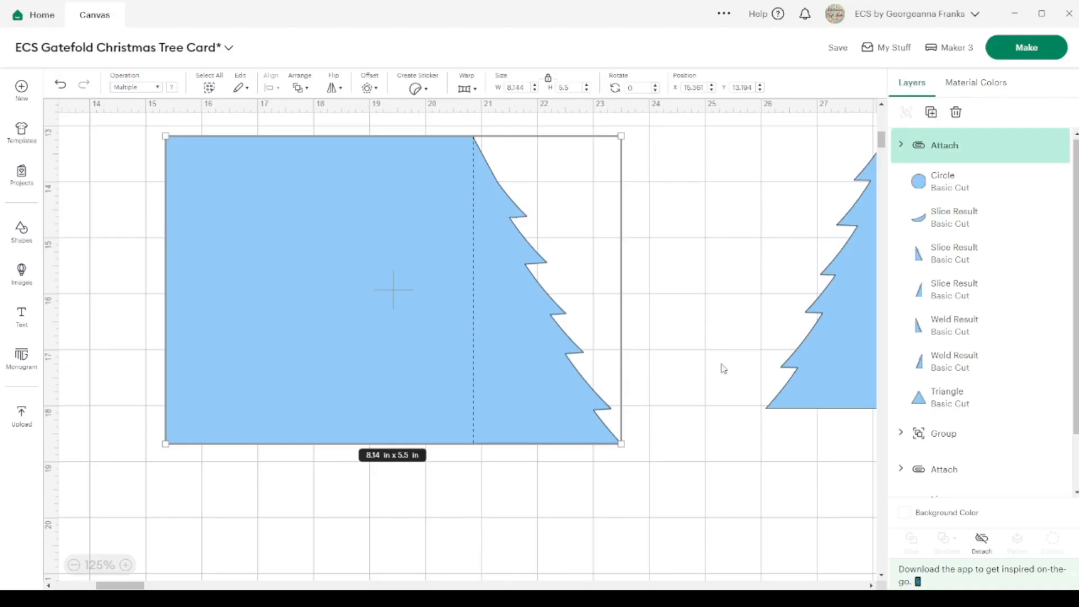
# Bring the loose left tree half closer and move the scored card piece below the earlier trees, to about X 1.917 in
pyautogui.moveTo(818, 379); pyautogui.dragTo(730, 418)
pyautogui.click(75, 564)
pyautogui.click(74, 565)
pyautogui.click(385, 344)
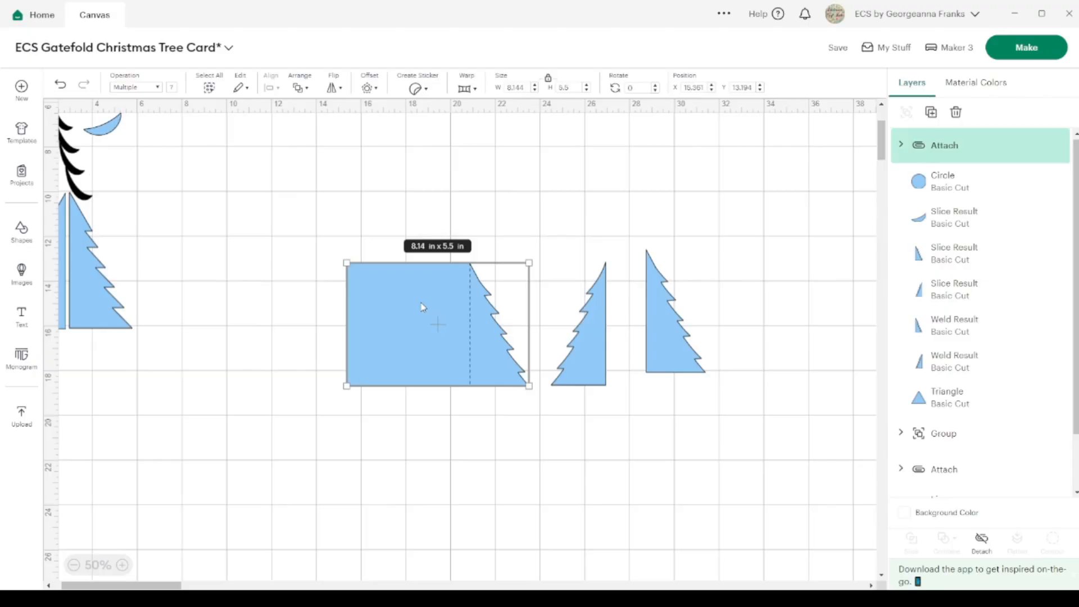
pyautogui.moveTo(422, 310); pyautogui.dragTo(121, 430)
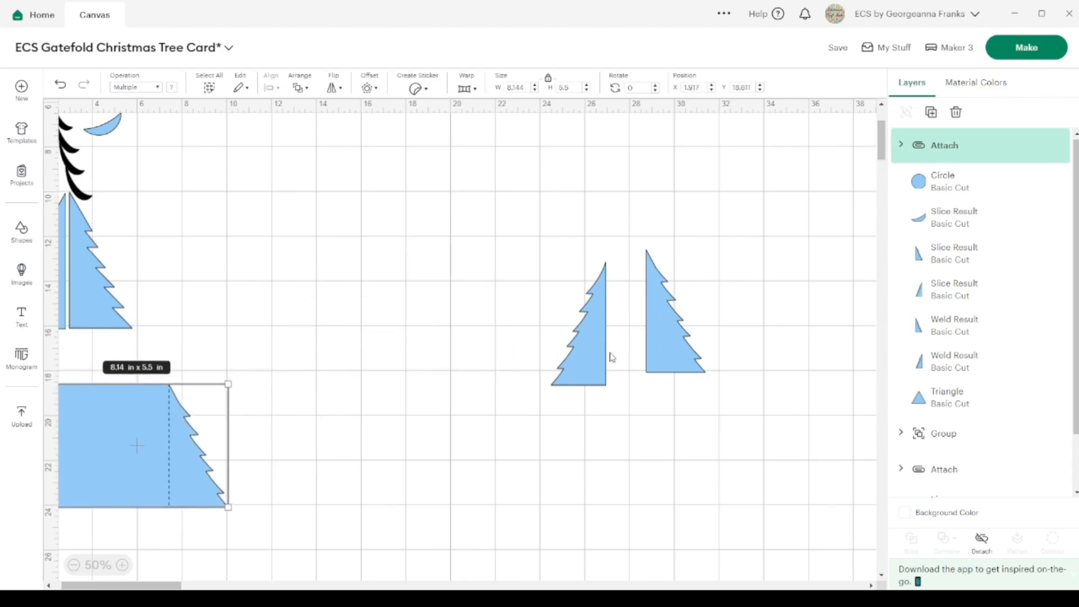
# Place the two loose tree halves side by side, group them, and move the pair beside the earlier trees
pyautogui.moveTo(606, 353); pyautogui.dragTo(633, 338)
pyautogui.moveTo(678, 417); pyautogui.dragTo(583, 325)
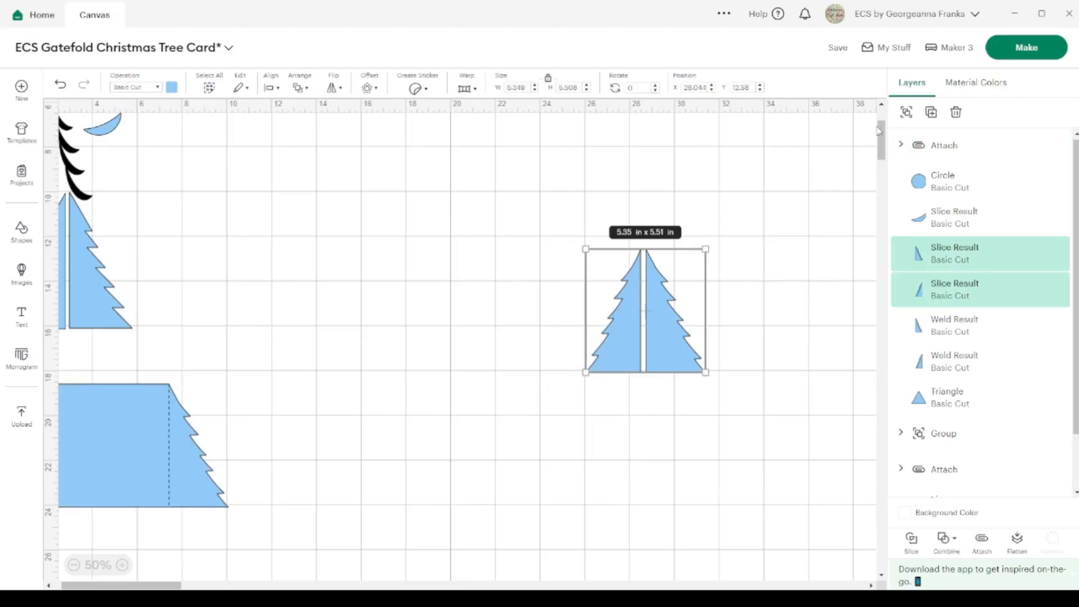
pyautogui.click(905, 112)
pyautogui.moveTo(646, 360); pyautogui.dragTo(135, 258)
# Move the scored card piece up directly beneath the earlier tree pair, to about X 0.972 in
pyautogui.hscroll(-1, 174, 304)
pyautogui.scroll(1, 175, 304)
pyautogui.moveTo(156, 491); pyautogui.dragTo(136, 436)
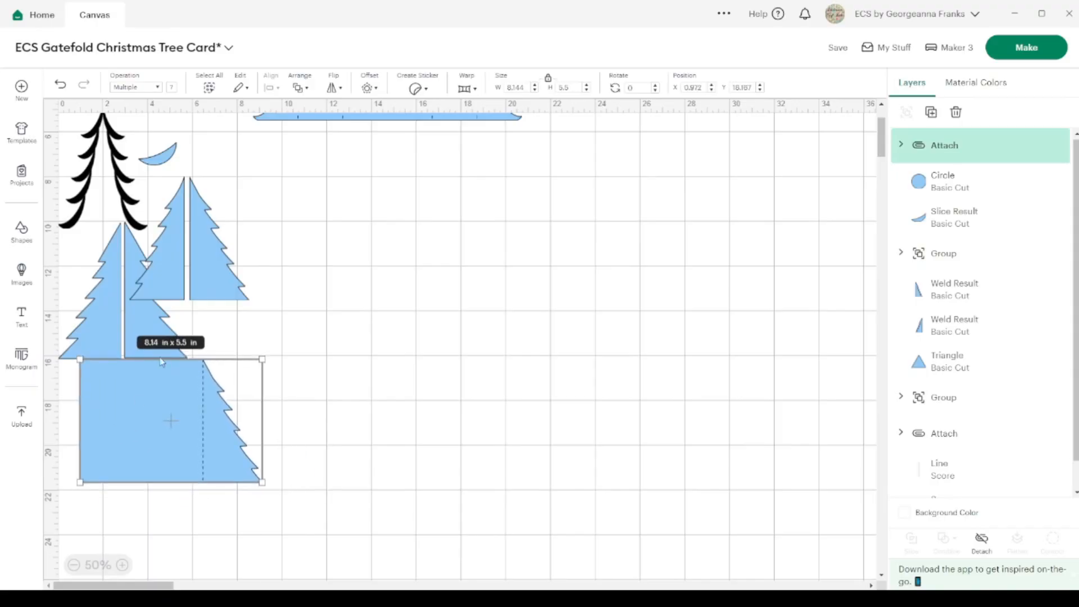
# Group the scored card piece, grouped tree pair, earlier left tree half, black tree, crescent, circle, triangle, square and loose score line
pyautogui.keyDown('shift'); pyautogui.click(203, 290); pyautogui.keyUp('shift')
pyautogui.keyDown('shift'); pyautogui.click(108, 326); pyautogui.keyUp('shift')
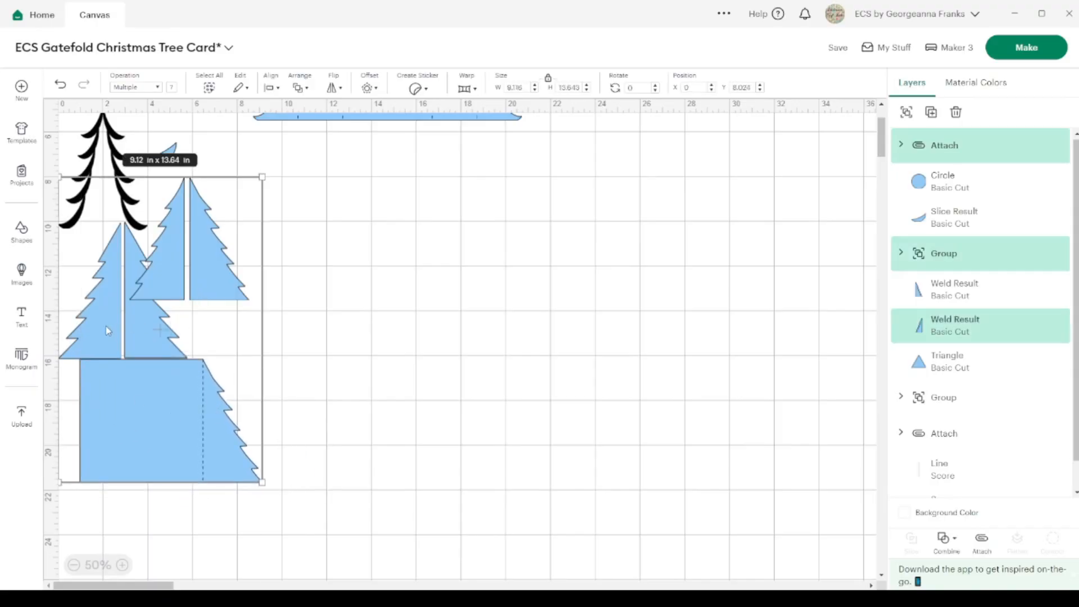
pyautogui.keyDown('shift'); pyautogui.click(110, 153); pyautogui.keyUp('shift')
pyautogui.keyDown('shift'); pyautogui.click(167, 161); pyautogui.keyUp('shift')
pyautogui.scroll(3, 167, 162)
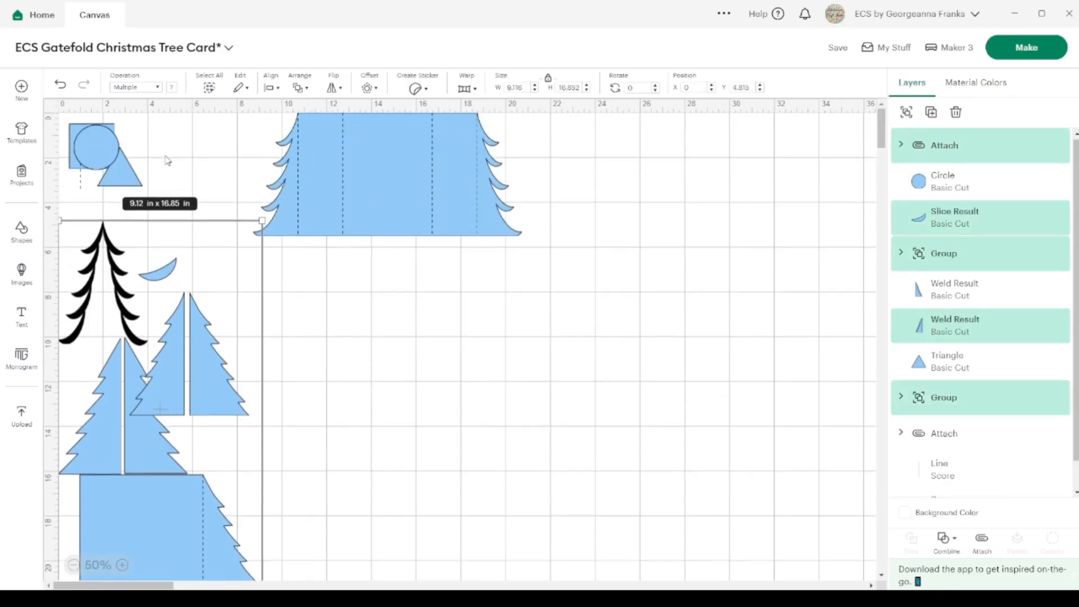
pyautogui.keyDown('shift'); pyautogui.click(124, 177); pyautogui.keyUp('shift')
pyautogui.keyDown('shift'); pyautogui.click(90, 147); pyautogui.keyUp('shift')
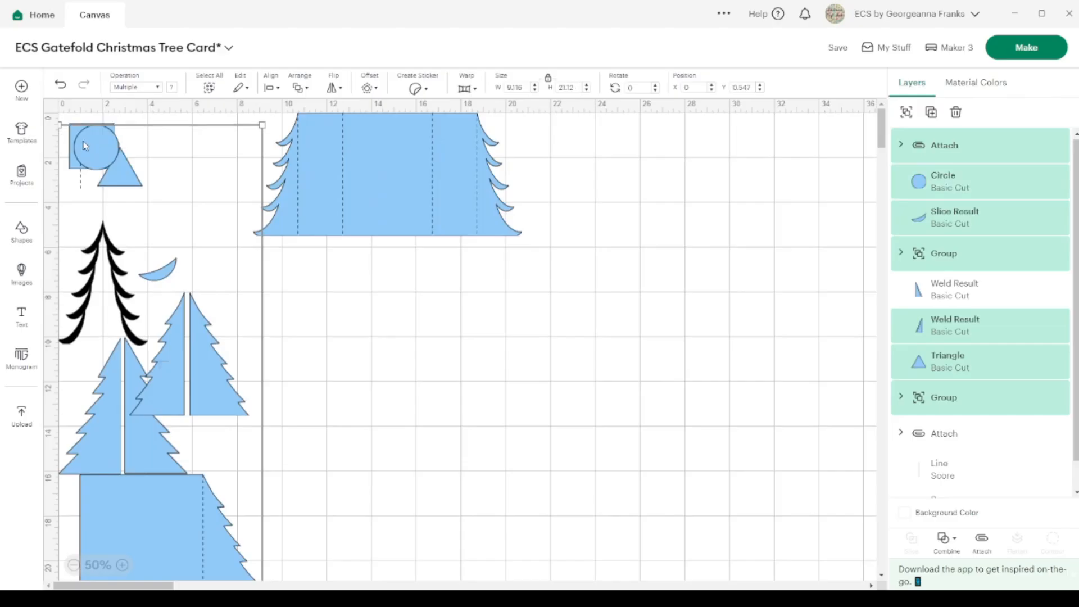
pyautogui.keyDown('shift'); pyautogui.click(74, 142); pyautogui.keyUp('shift')
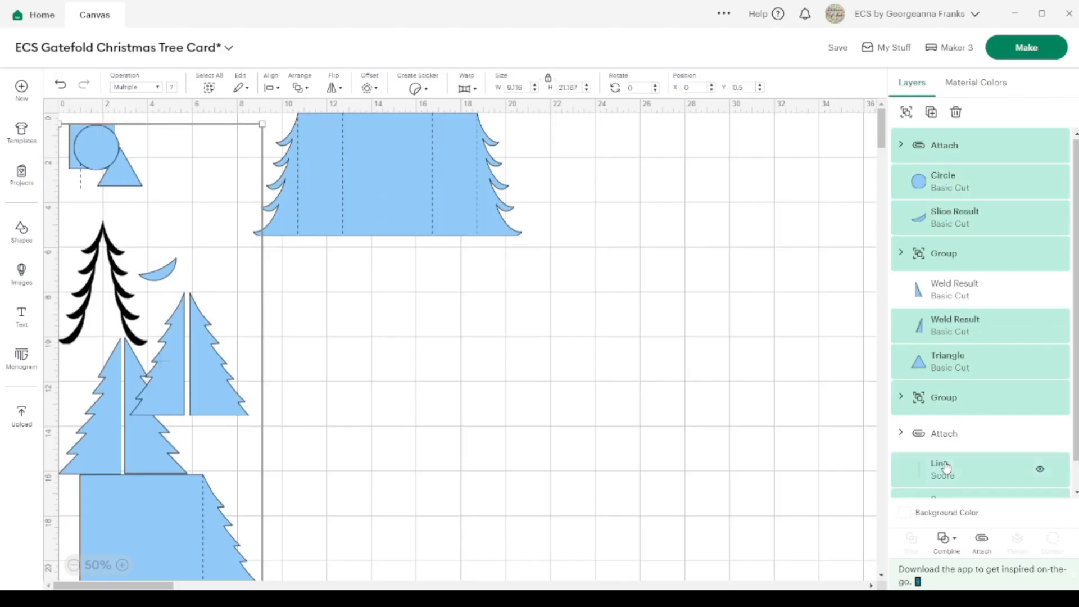
pyautogui.click(906, 112)
# Move the 12 in wide card clear of the spare pieces, add the remaining right tree half to their group and hide it
pyautogui.click(1041, 149)
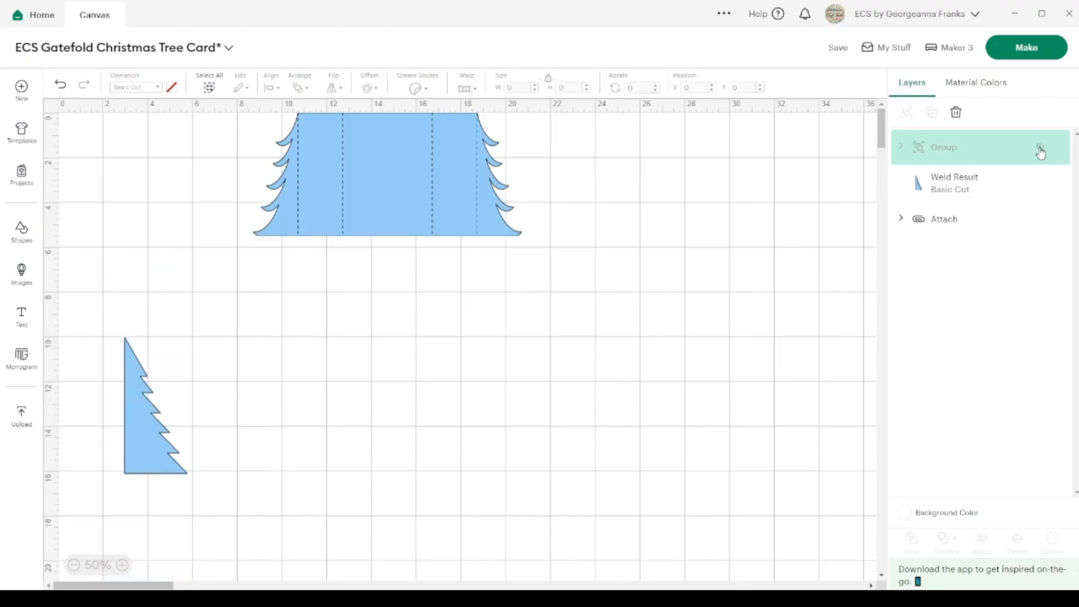
pyautogui.click(1041, 149)
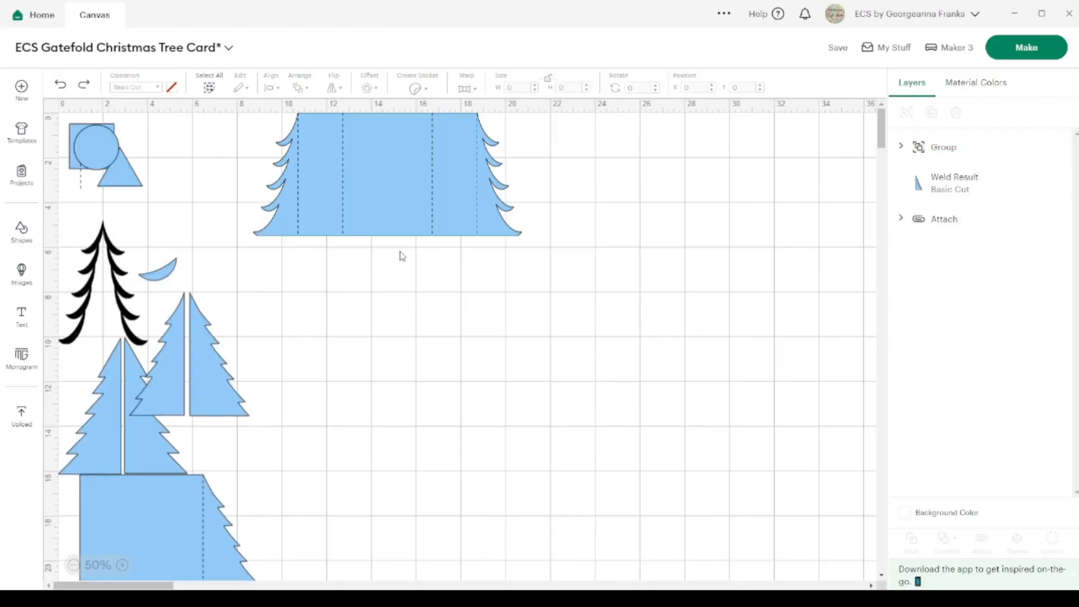
pyautogui.moveTo(395, 212); pyautogui.dragTo(605, 212)
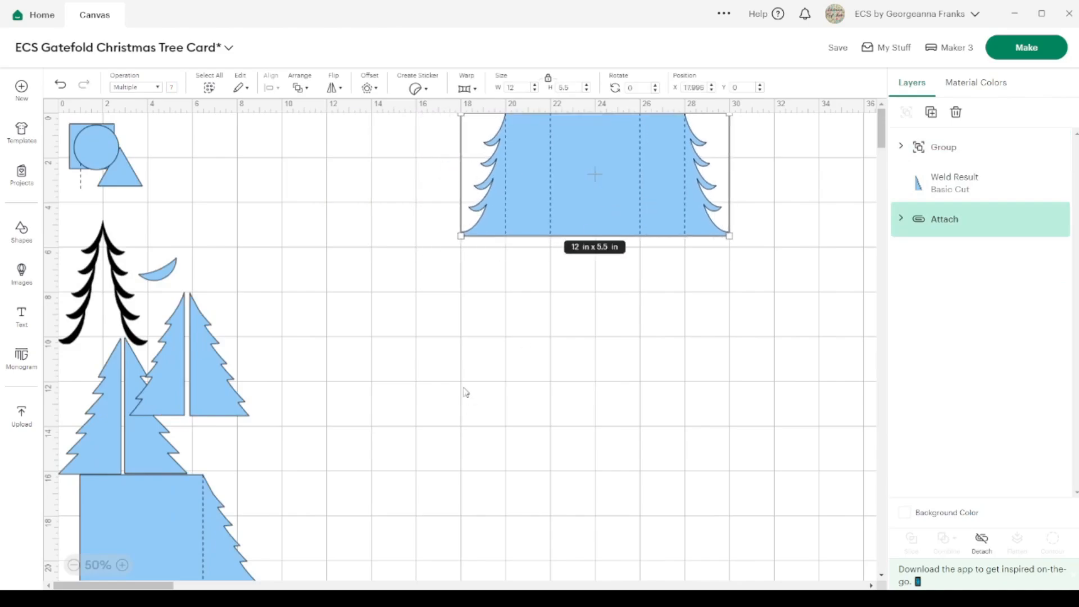
pyautogui.scroll(-5, 466, 393)
pyautogui.scroll(2, 403, 399)
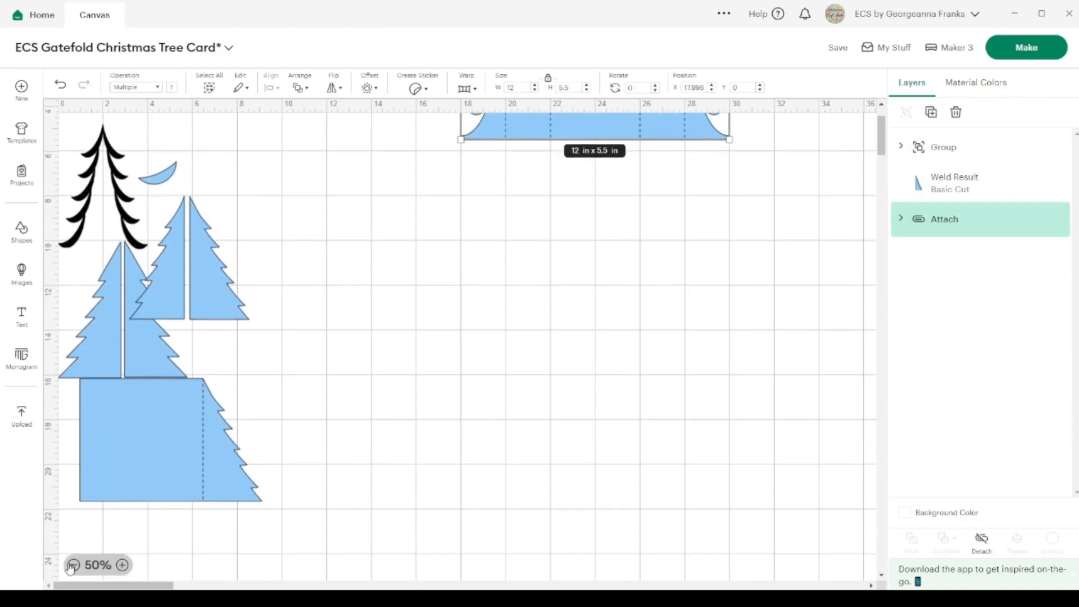
pyautogui.click(74, 566)
pyautogui.moveTo(200, 388); pyautogui.dragTo(28, 58)
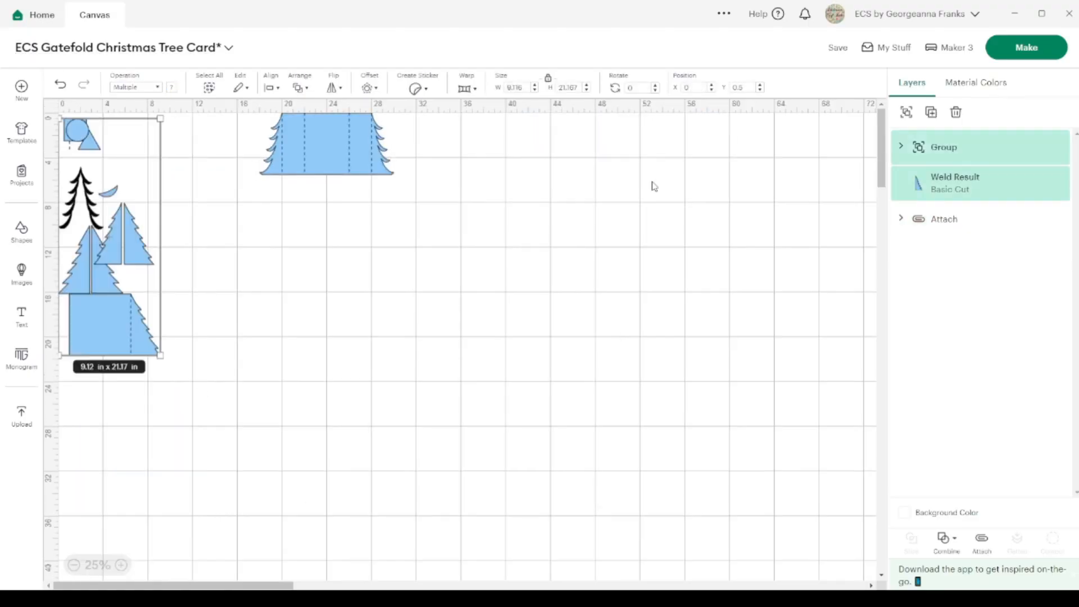
pyautogui.click(906, 112)
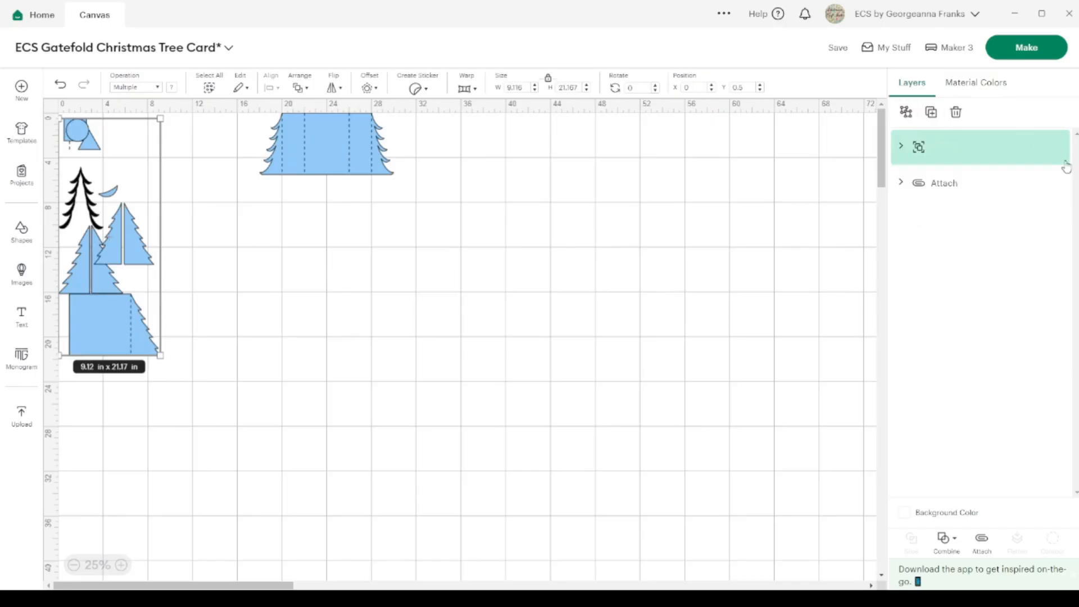
pyautogui.click(1046, 149)
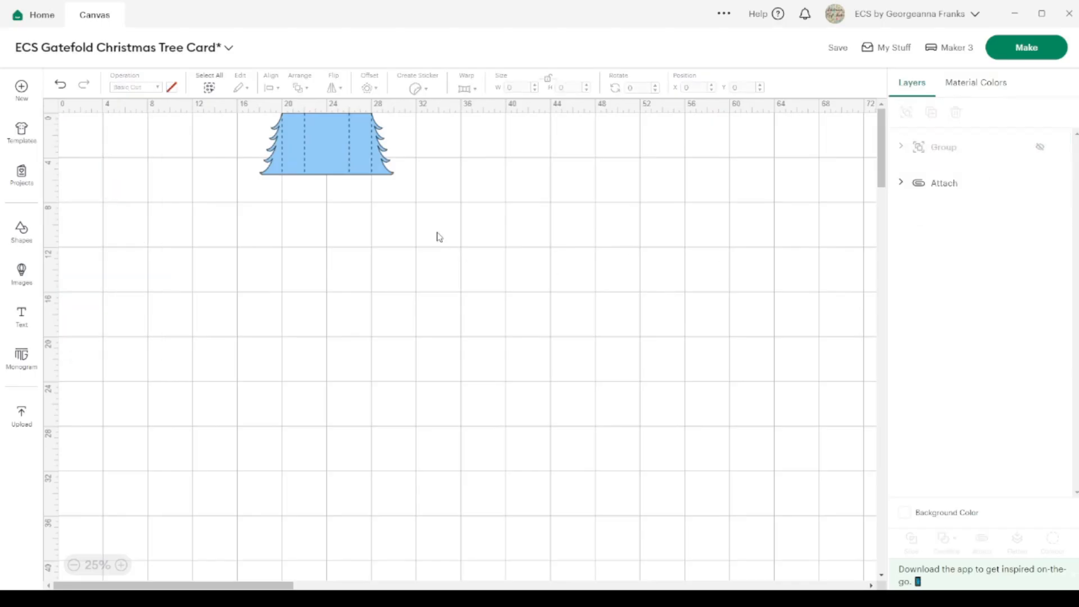
# Move the 12 in wide gatefold card back toward the canvas origin, to about X 4.088 in, Y 2.87 in
pyautogui.click(122, 564)
pyautogui.click(121, 564)
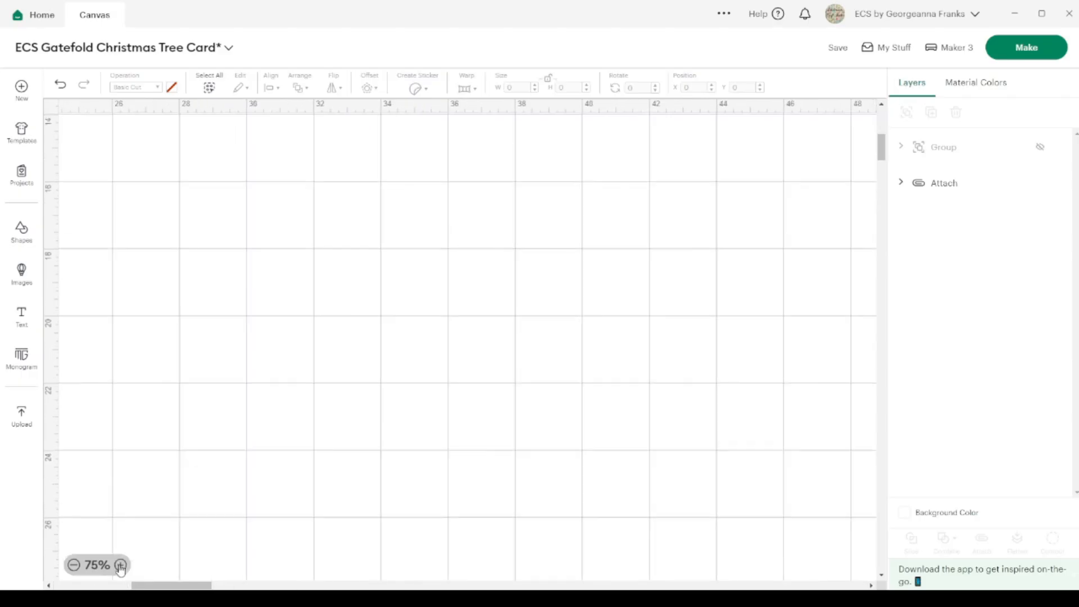
pyautogui.scroll(10, 259, 333)
pyautogui.hscroll(-8, 258, 332)
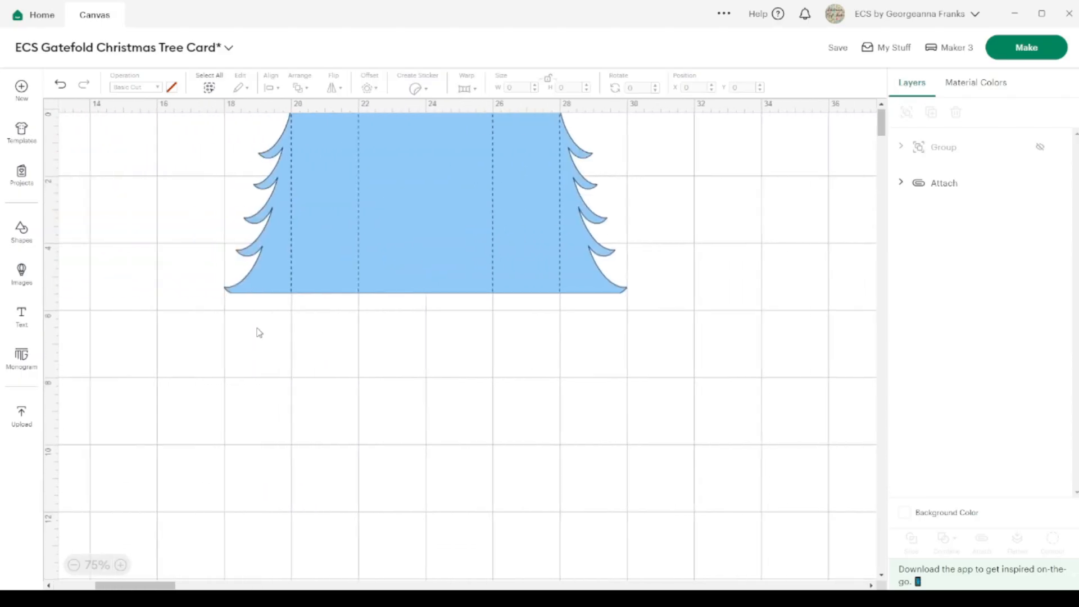
pyautogui.moveTo(493, 201); pyautogui.dragTo(178, 247)
pyautogui.hscroll(-8, 178, 248)
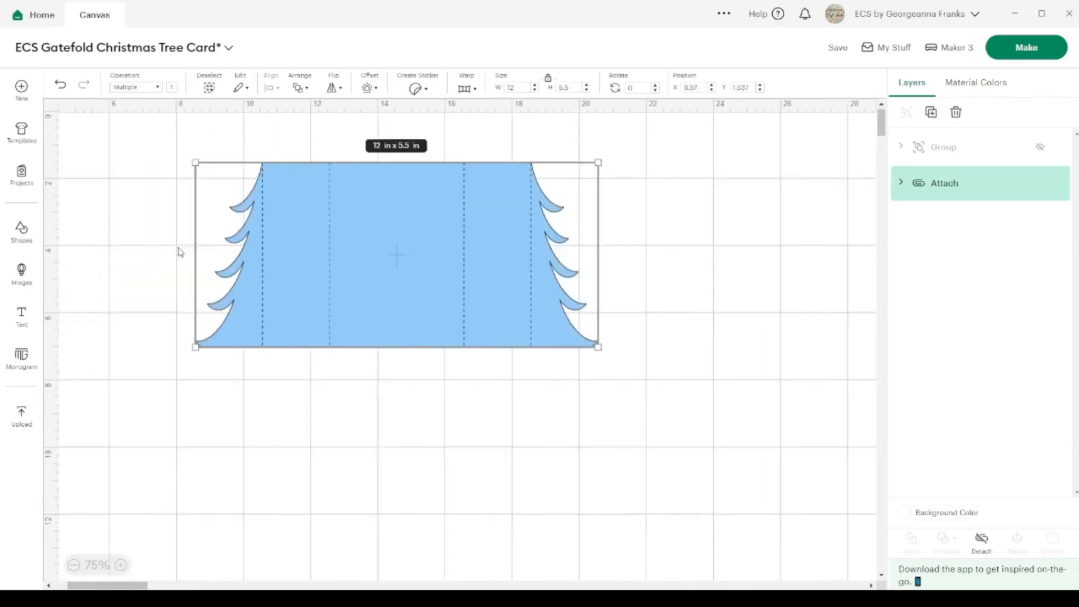
pyautogui.moveTo(559, 258); pyautogui.dragTo(408, 302)
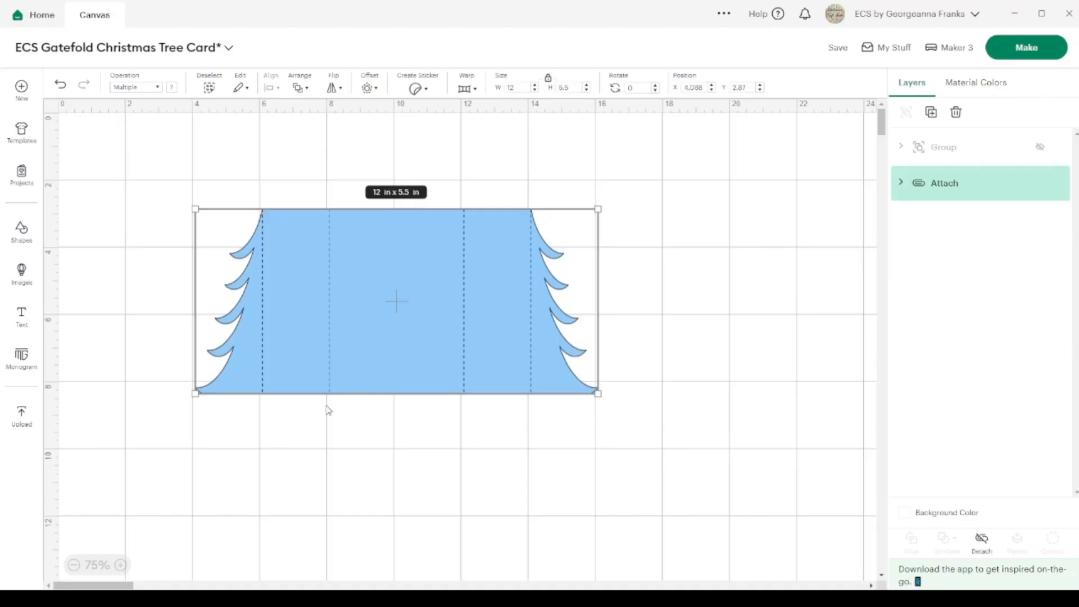
# Move the gatefold card to about X 1.566 in, Y 0.981 in and duplicate it
pyautogui.click(120, 565)
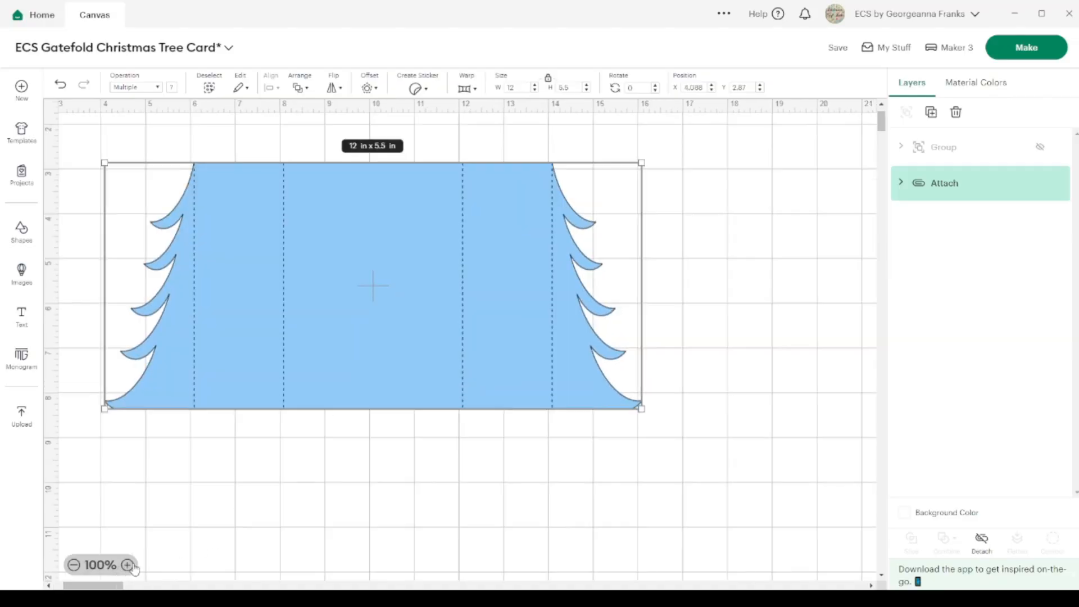
pyautogui.click(127, 565)
pyautogui.hscroll(-3, 321, 378)
pyautogui.scroll(3, 320, 377)
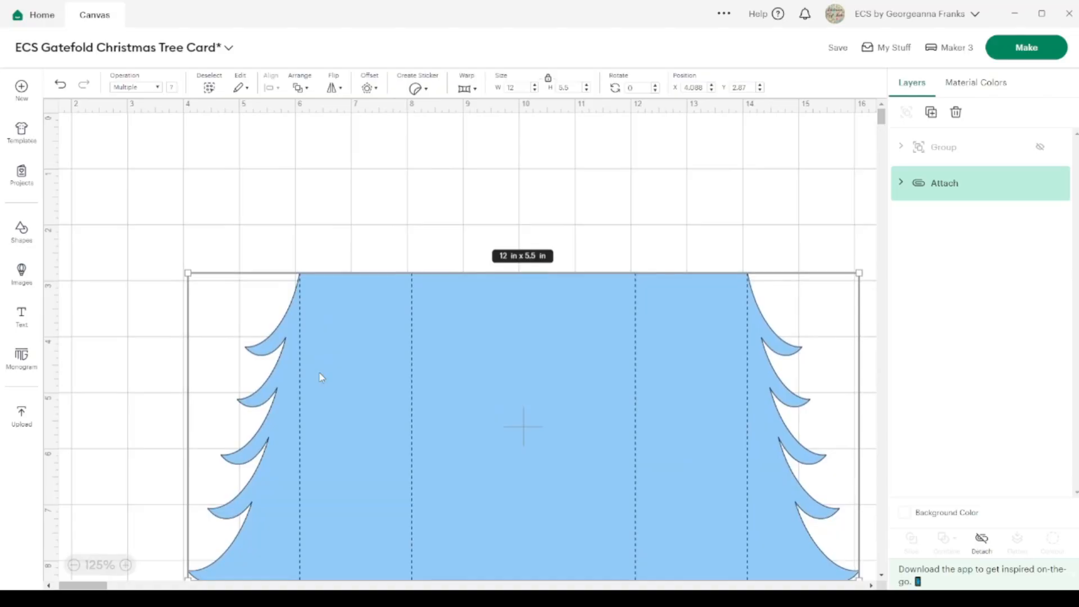
pyautogui.hscroll(-2, 367, 378)
pyautogui.moveTo(449, 363); pyautogui.dragTo(311, 260)
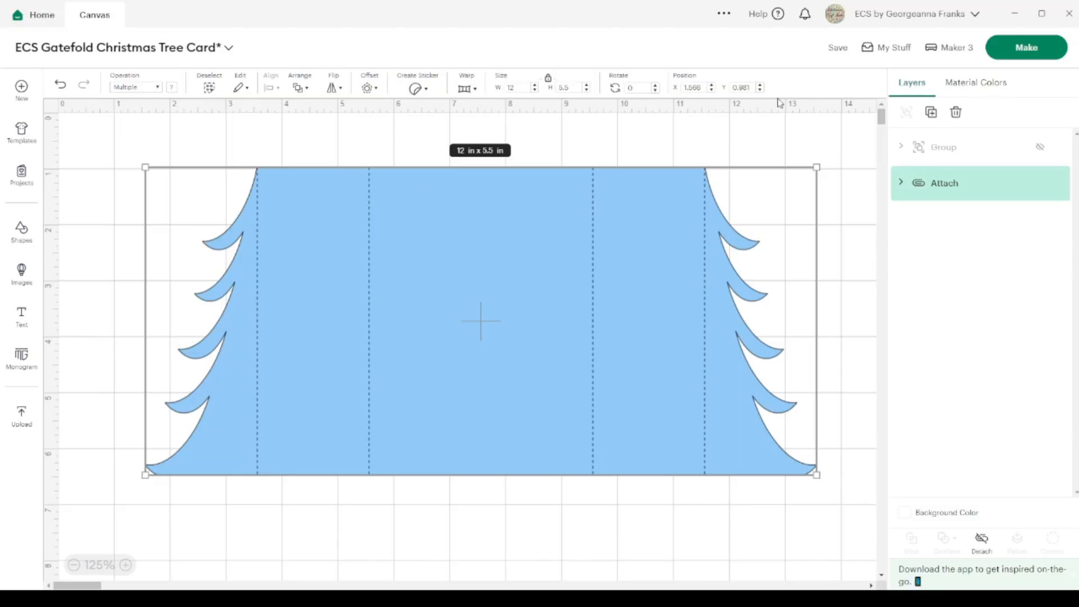
pyautogui.click(931, 113)
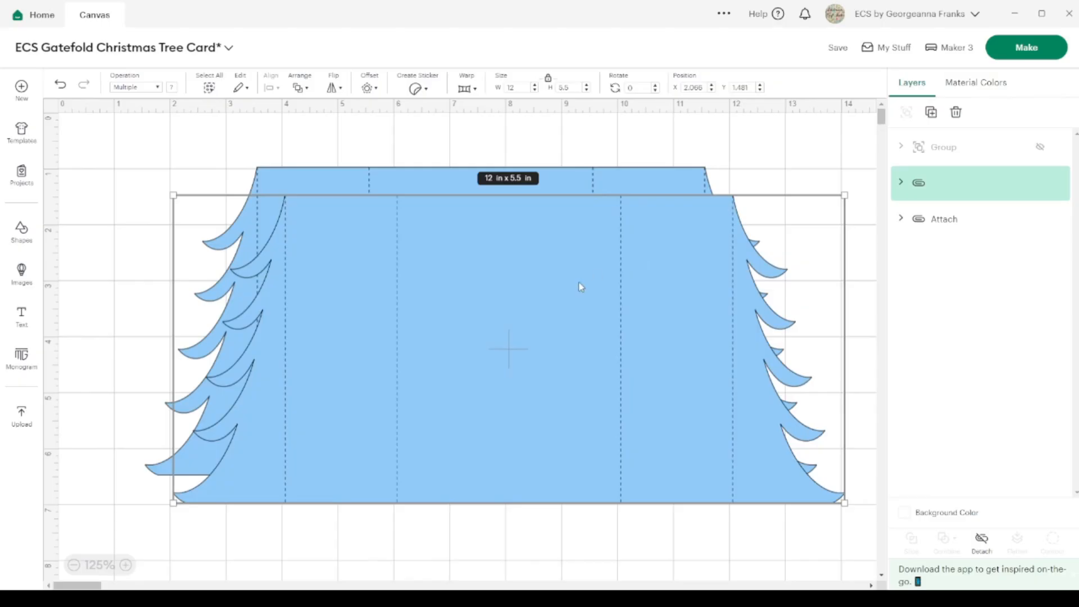
# Move the duplicated gatefold card below the original, to about X 1.522 in, Y 7.615 in
pyautogui.moveTo(524, 285); pyautogui.dragTo(549, 515)
pyautogui.scroll(-3, 520, 488)
pyautogui.scroll(-1, 518, 485)
pyautogui.moveTo(498, 390); pyautogui.dragTo(470, 530)
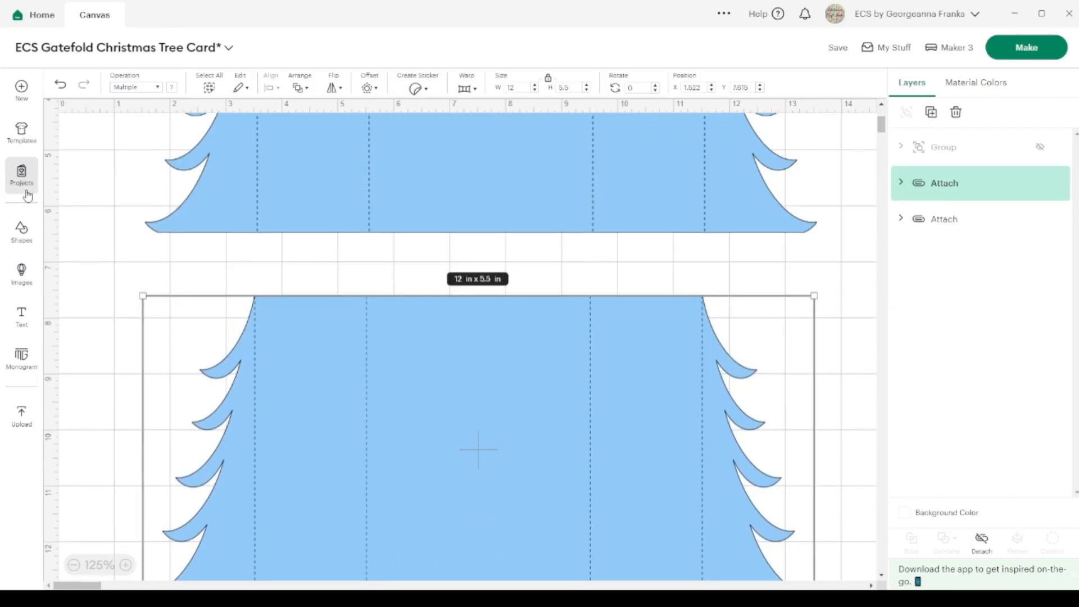
# Add a square and place its left edge on the duplicate card's leftmost score line, at about X 3.522 in, Y 7.15 in
pyautogui.click(25, 230)
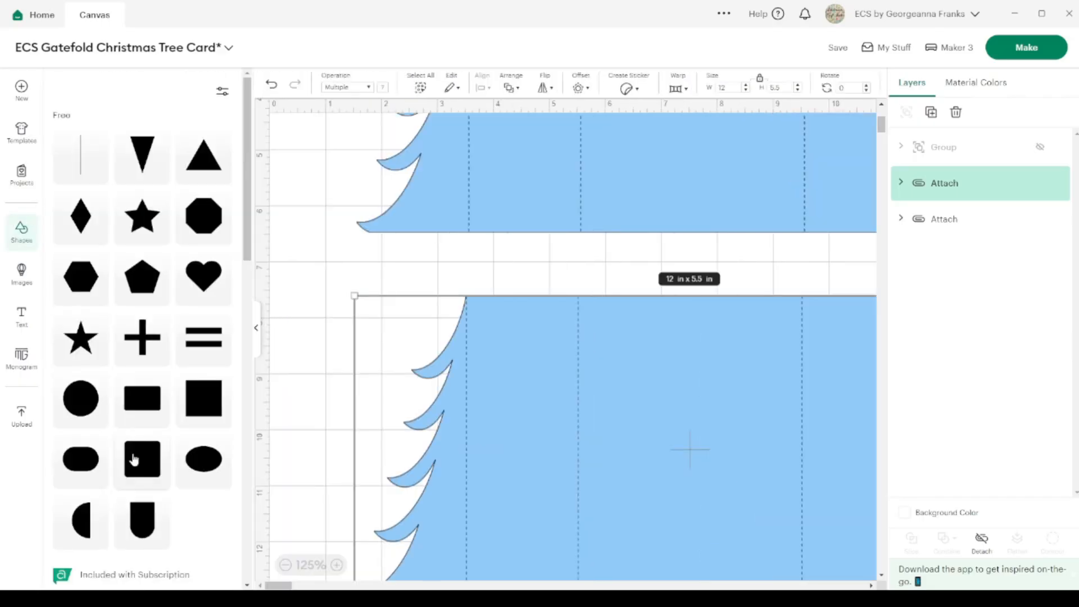
pyautogui.click(196, 404)
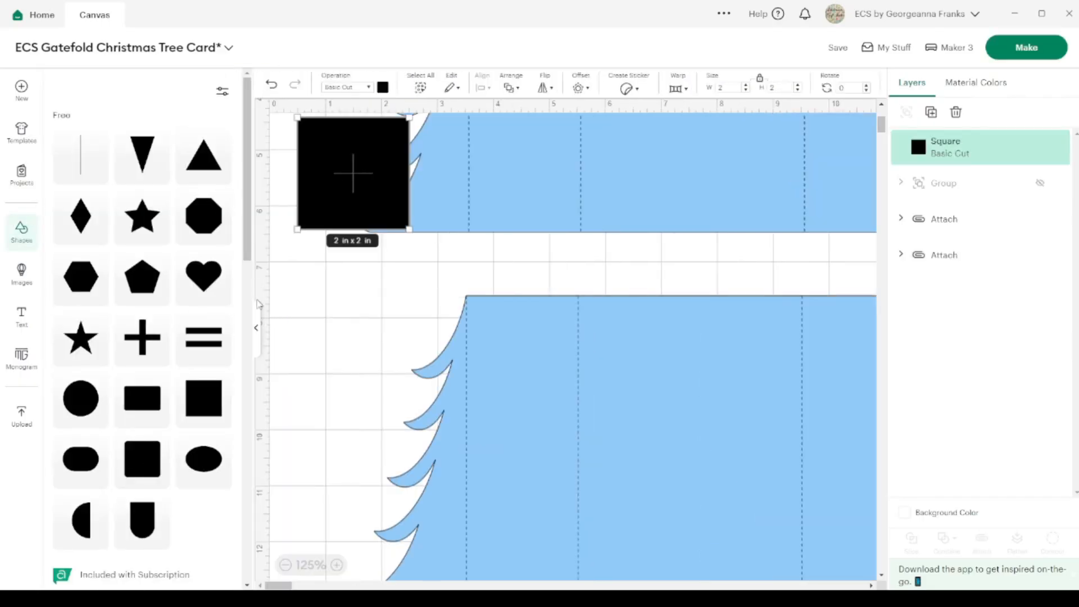
pyautogui.click(256, 328)
pyautogui.moveTo(156, 169); pyautogui.dragTo(327, 325)
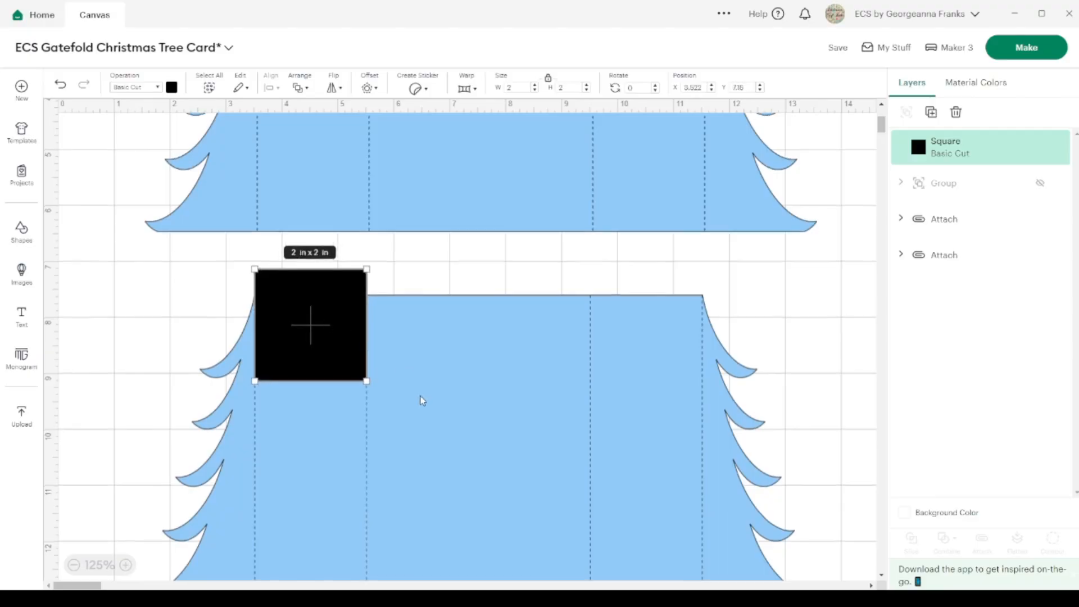
# Enlarge the black square to about 10.956 in so it covers everything right of the card's left tree half
pyautogui.scroll(-3, 421, 399)
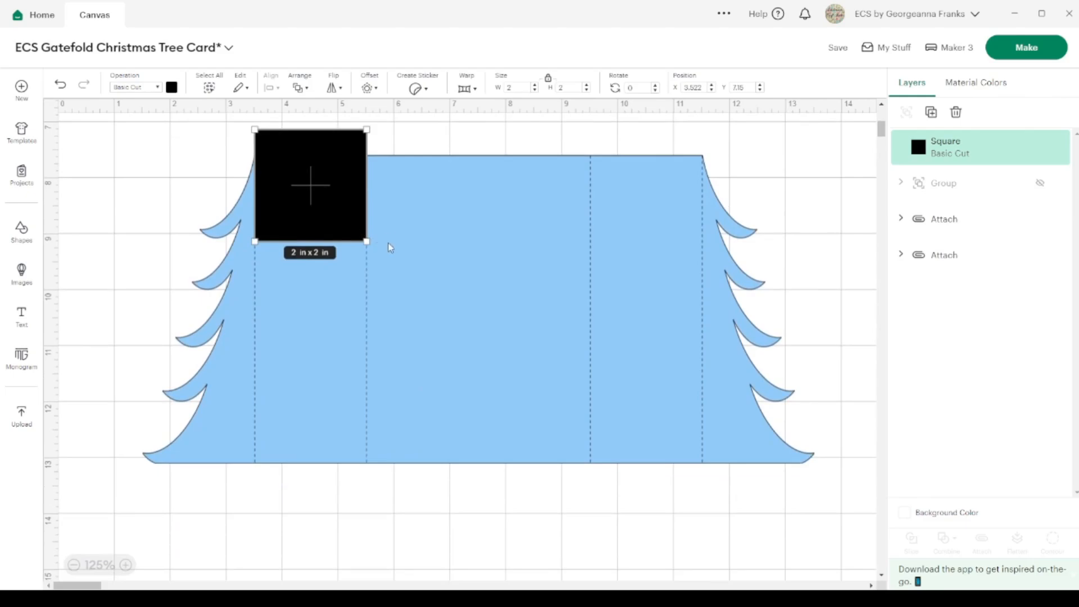
pyautogui.moveTo(367, 241); pyautogui.dragTo(868, 395)
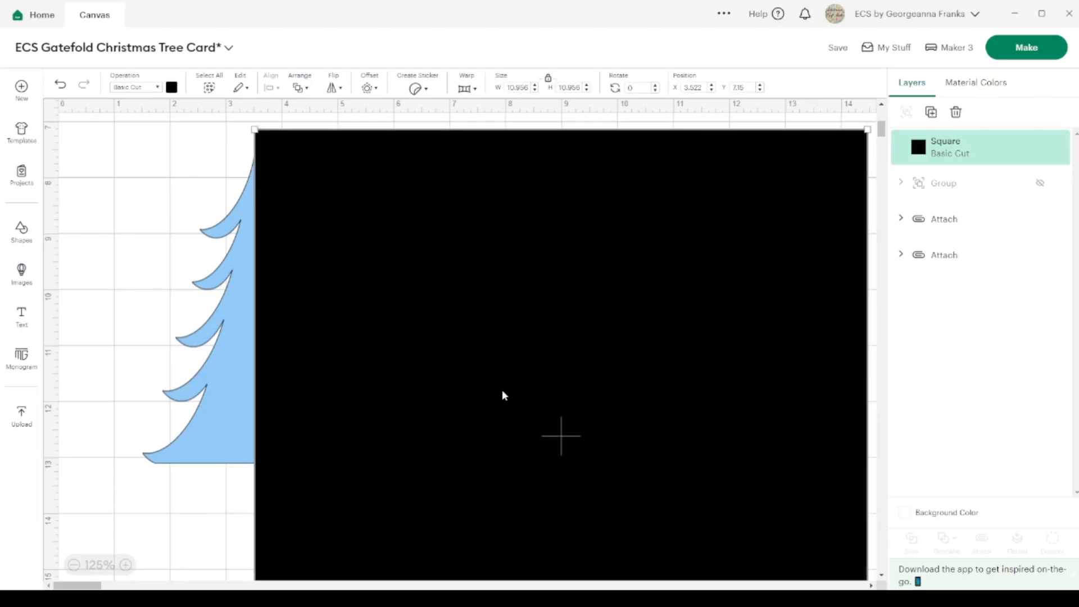
pyautogui.click(126, 565)
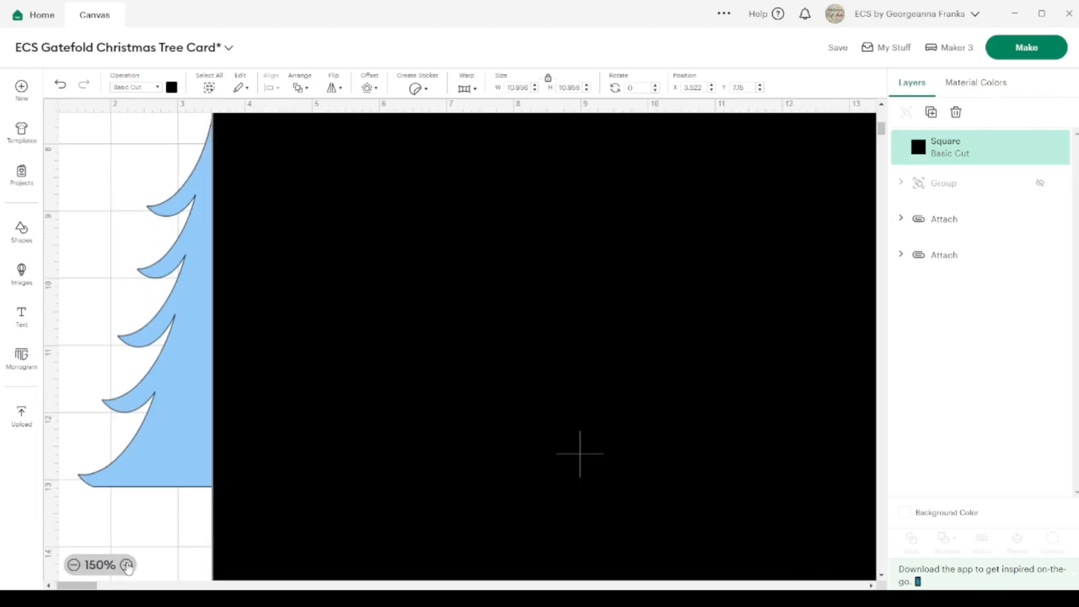
pyautogui.click(126, 564)
pyautogui.click(125, 565)
pyautogui.click(129, 564)
pyautogui.hscroll(-5, 258, 309)
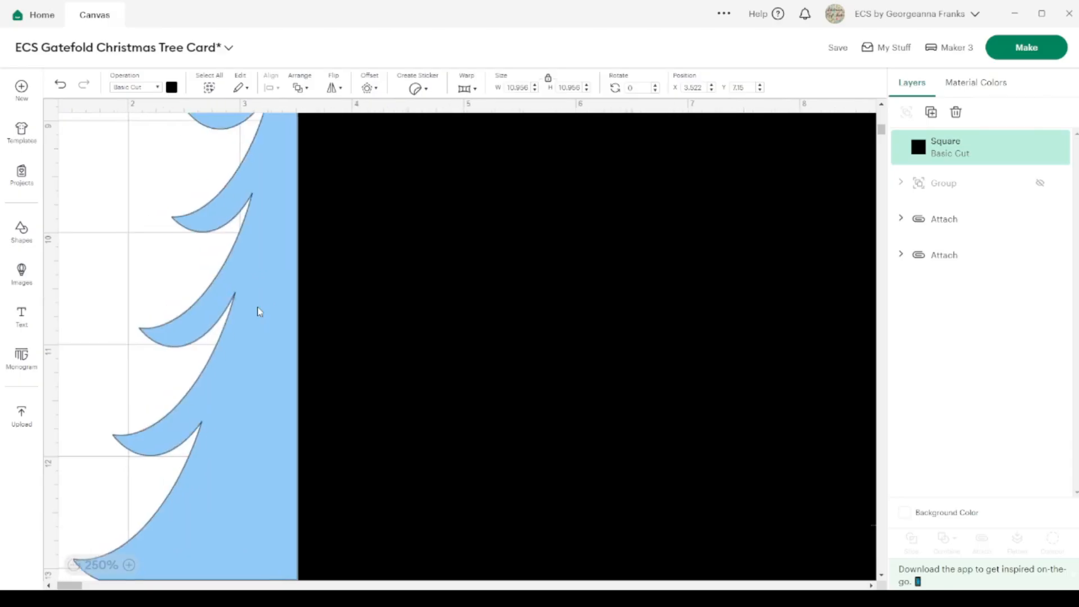
pyautogui.scroll(5, 257, 312)
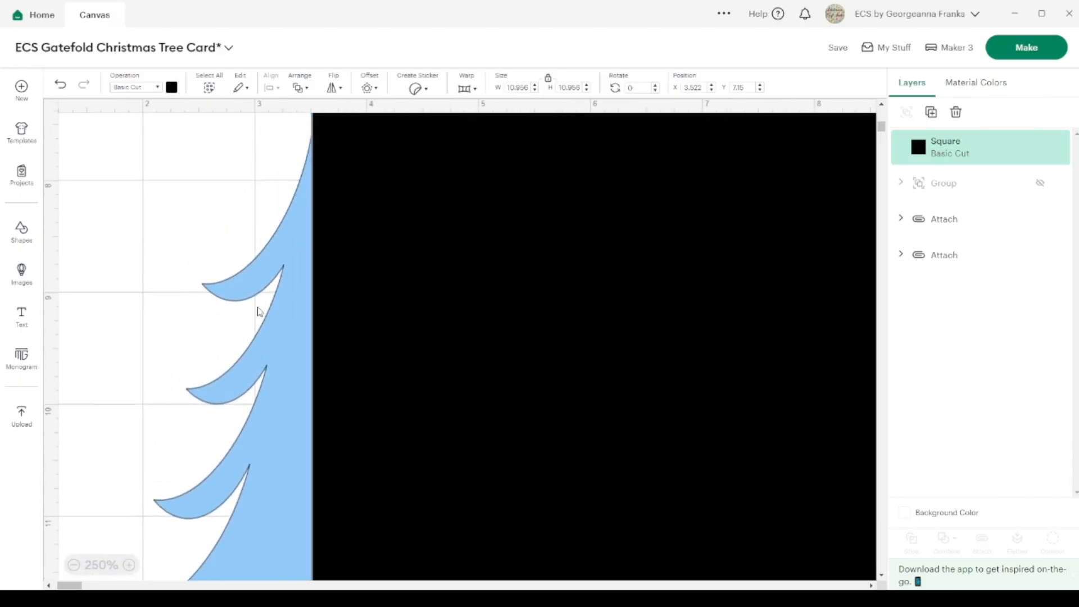
# Detach the score lines from the duplicate card's blue shape
pyautogui.click(148, 233)
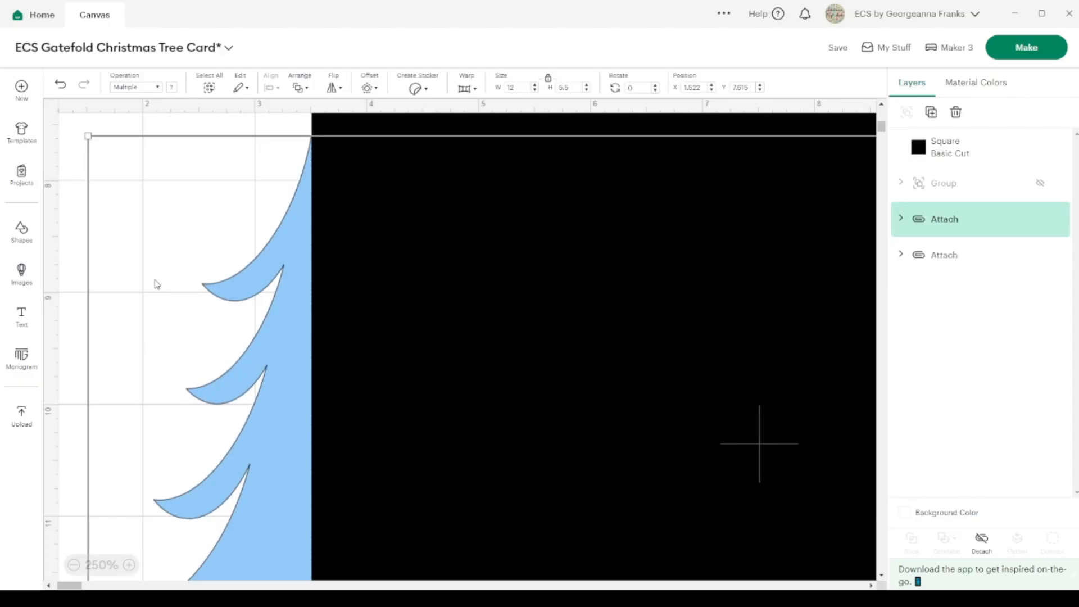
pyautogui.keyDown('shift'); pyautogui.click(468, 333); pyautogui.keyUp('shift')
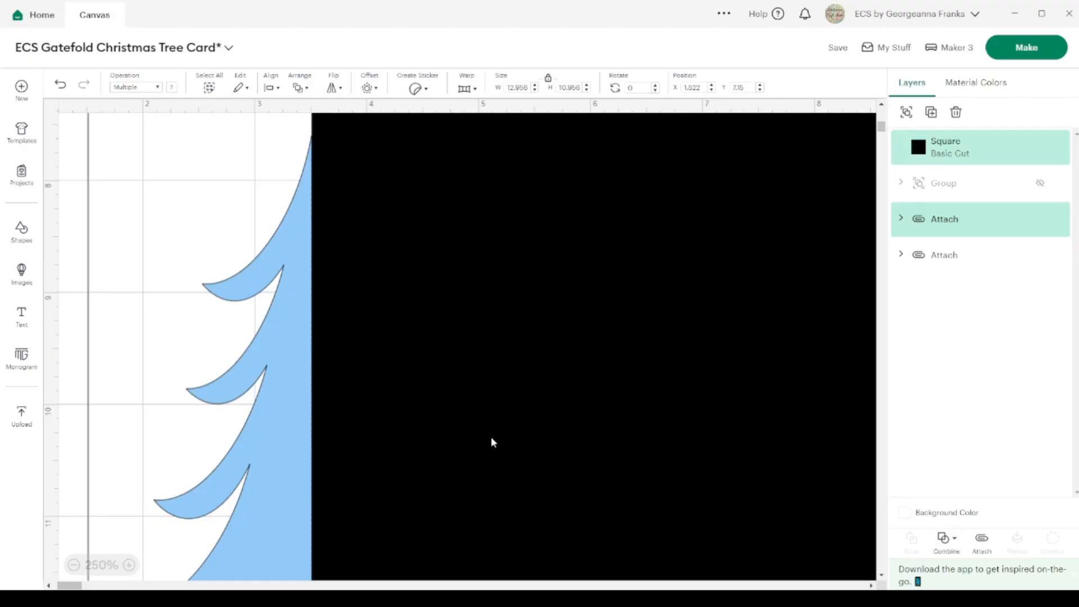
pyautogui.click(71, 227)
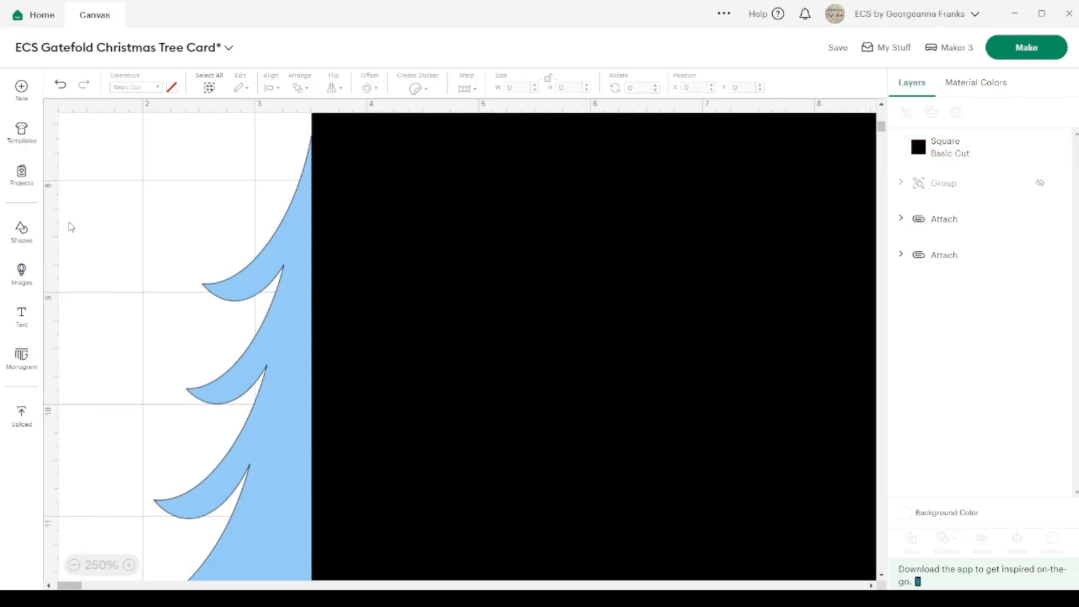
pyautogui.click(282, 269)
pyautogui.click(987, 544)
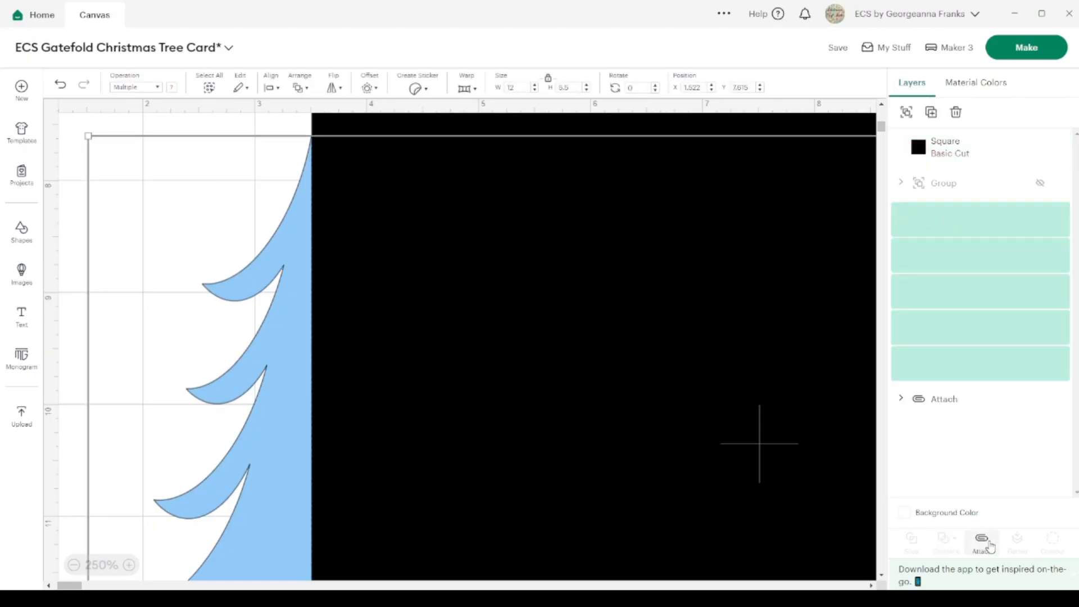
pyautogui.click(71, 200)
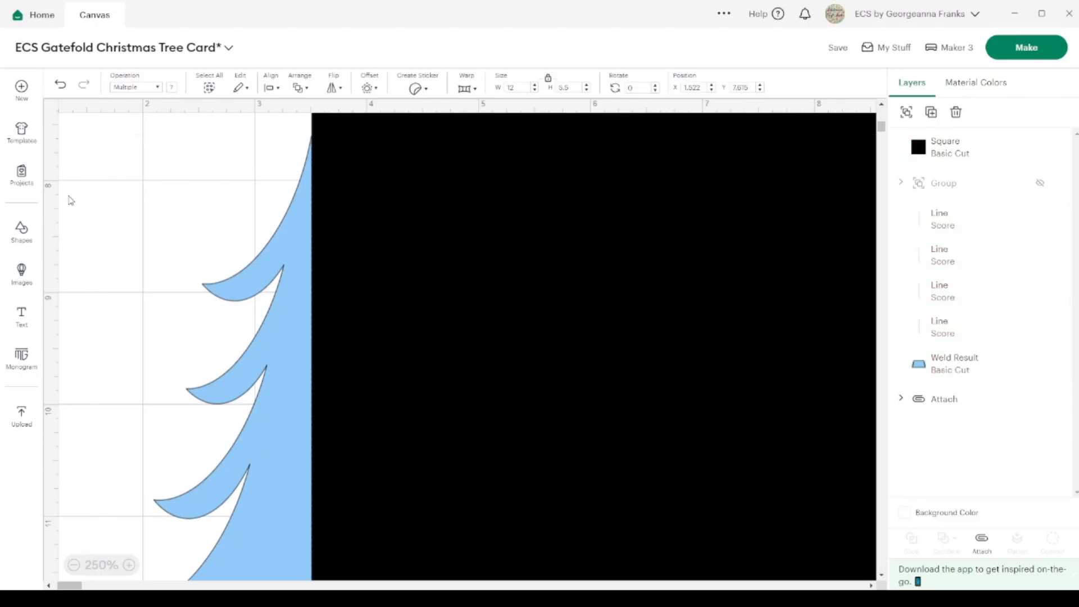
# Slice the duplicate card's blue shape with the black square
pyautogui.click(266, 282)
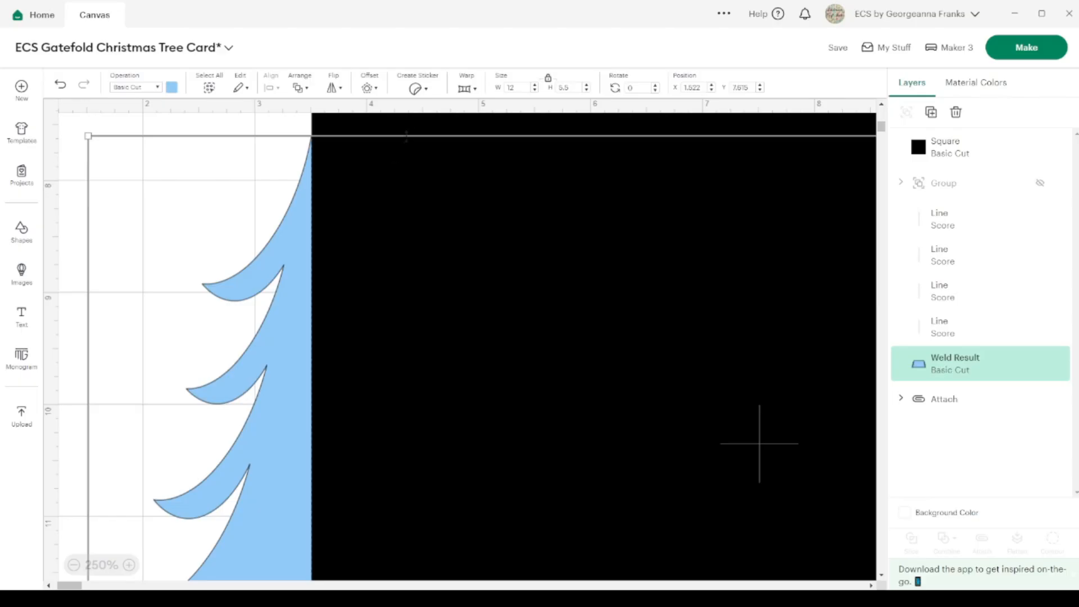
pyautogui.keyDown('shift'); pyautogui.click(423, 128); pyautogui.keyUp('shift')
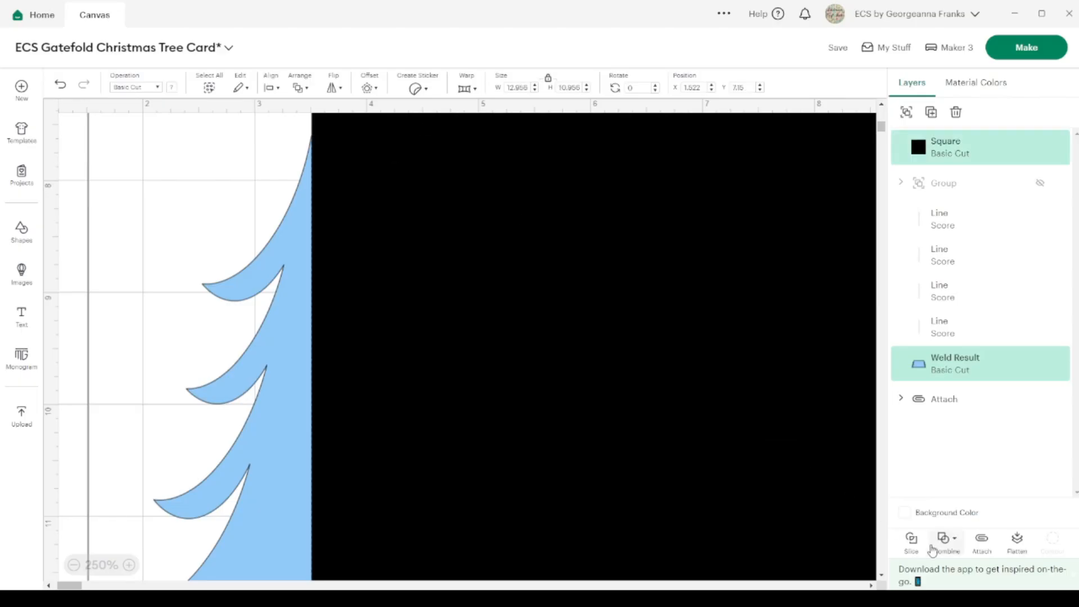
pyautogui.click(911, 540)
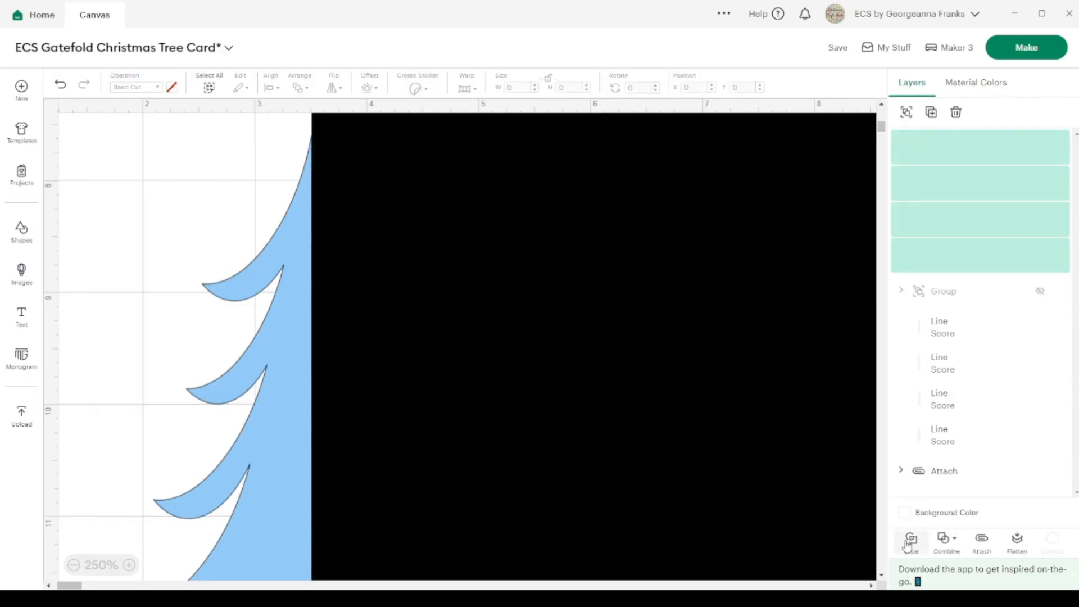
# Delete both black slice pieces and the large blue piece, keeping only the left tree half
pyautogui.click(73, 565)
pyautogui.click(73, 565)
pyautogui.click(73, 565)
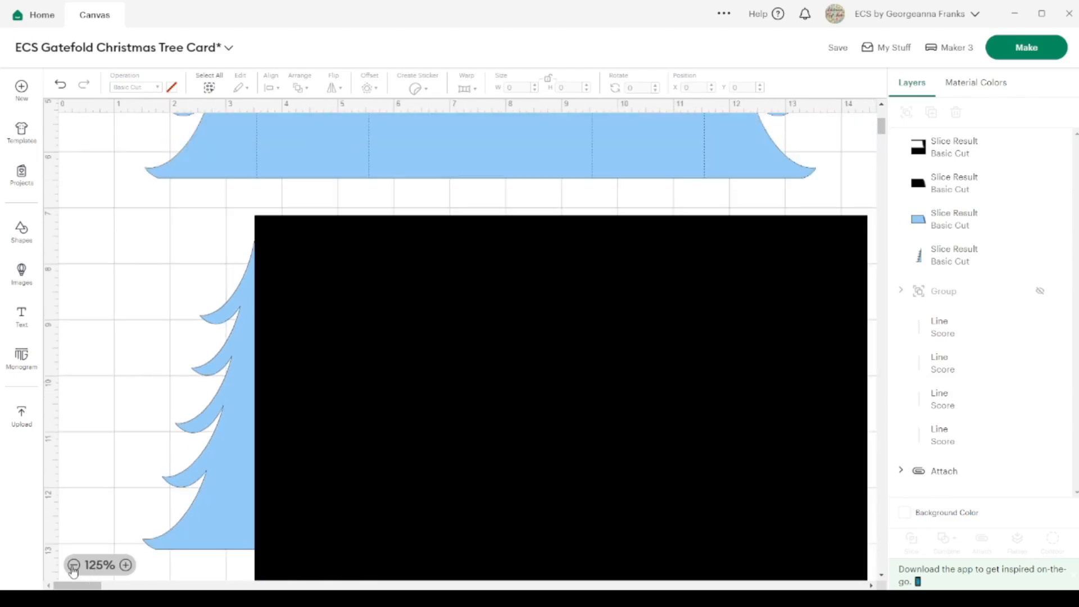
pyautogui.click(437, 429)
pyautogui.press('Delete')
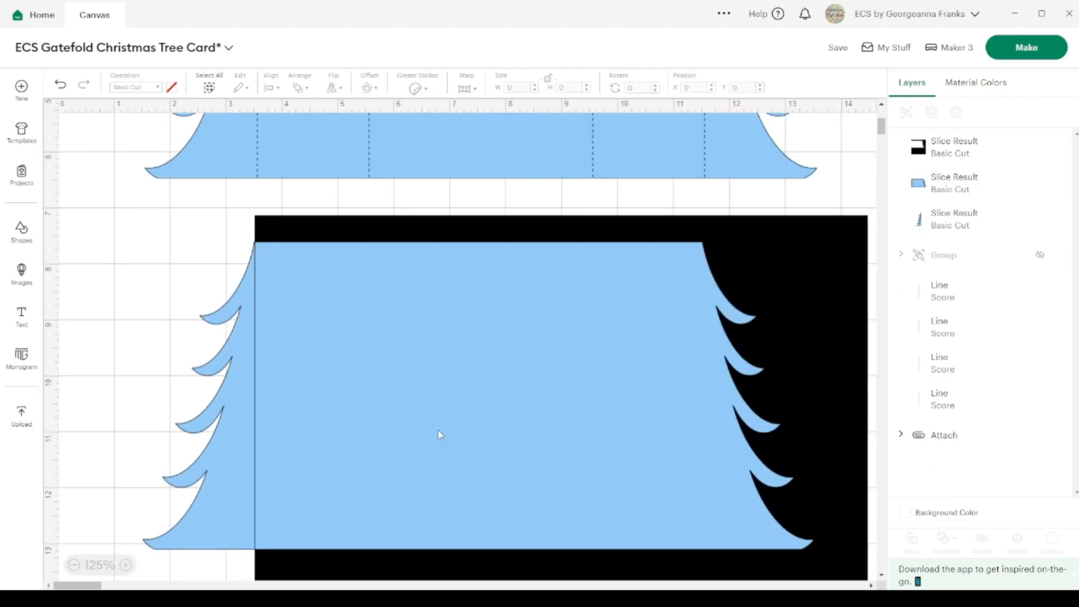
pyautogui.click(440, 434)
pyautogui.press('Delete')
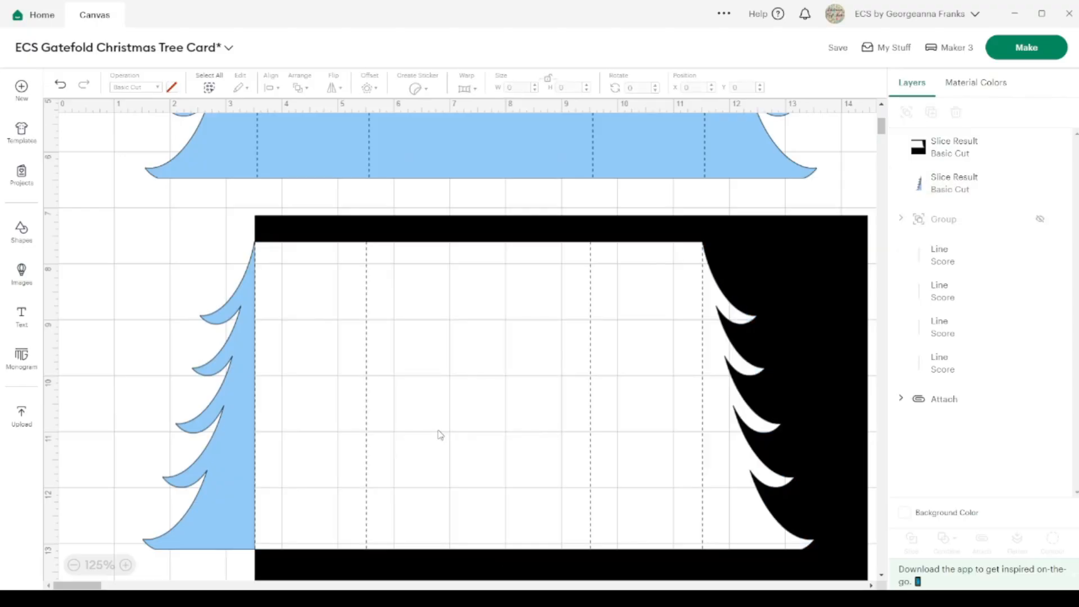
pyautogui.click(794, 377)
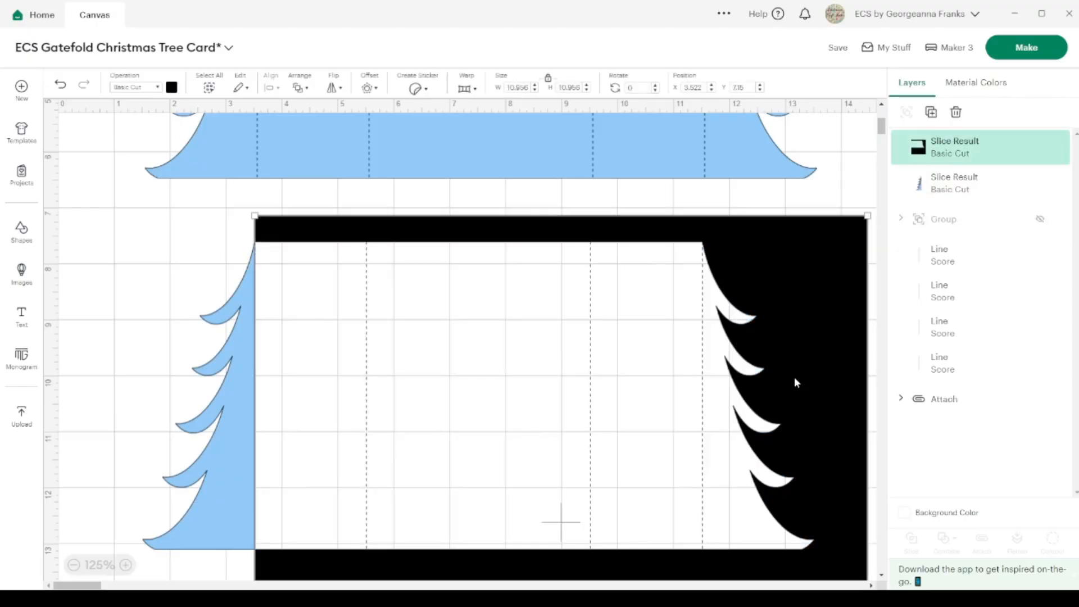
pyautogui.press('Delete')
# Delete the duplicate card's four score lines, shifting the tree half aside to reach the last one
pyautogui.moveTo(789, 469); pyautogui.dragTo(358, 381)
pyautogui.press('Delete')
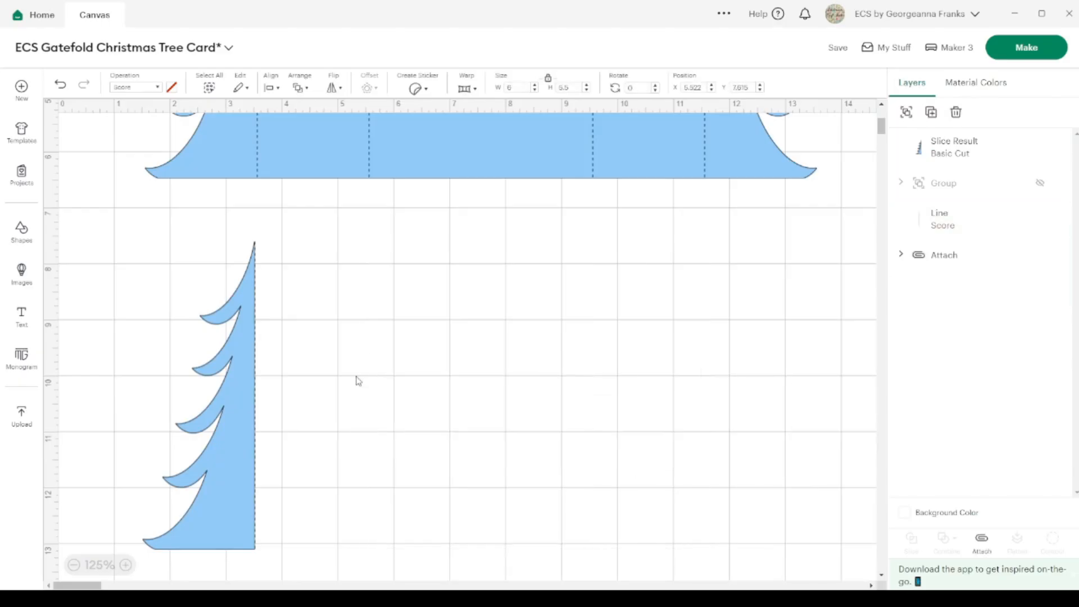
pyautogui.moveTo(236, 421); pyautogui.dragTo(184, 415)
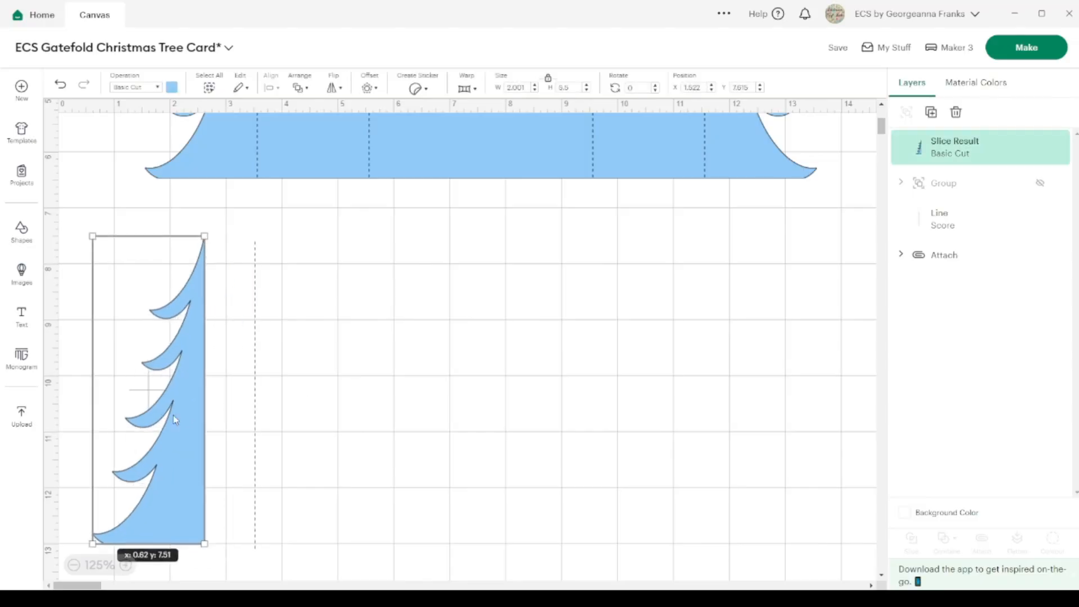
pyautogui.click(287, 393)
pyautogui.click(253, 376)
pyautogui.press('Delete')
# Move the tree half to about X 0.133 in, Y 6.77 in and place a duplicate beside it at about X 2.422 in, Y 6.937 in
pyautogui.moveTo(190, 397); pyautogui.dragTo(240, 281)
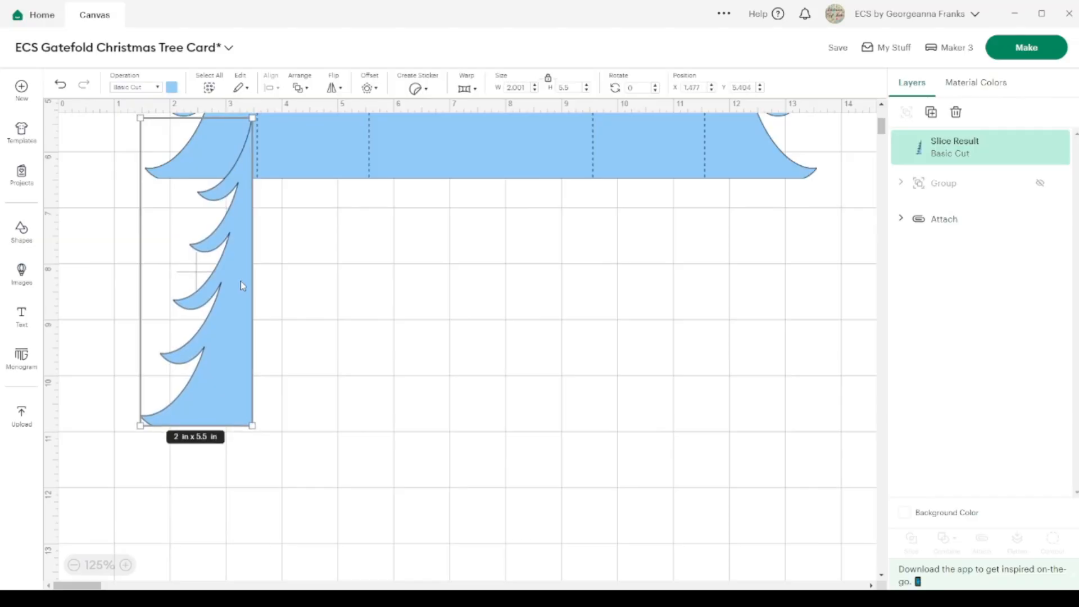
pyautogui.scroll(5, 239, 274)
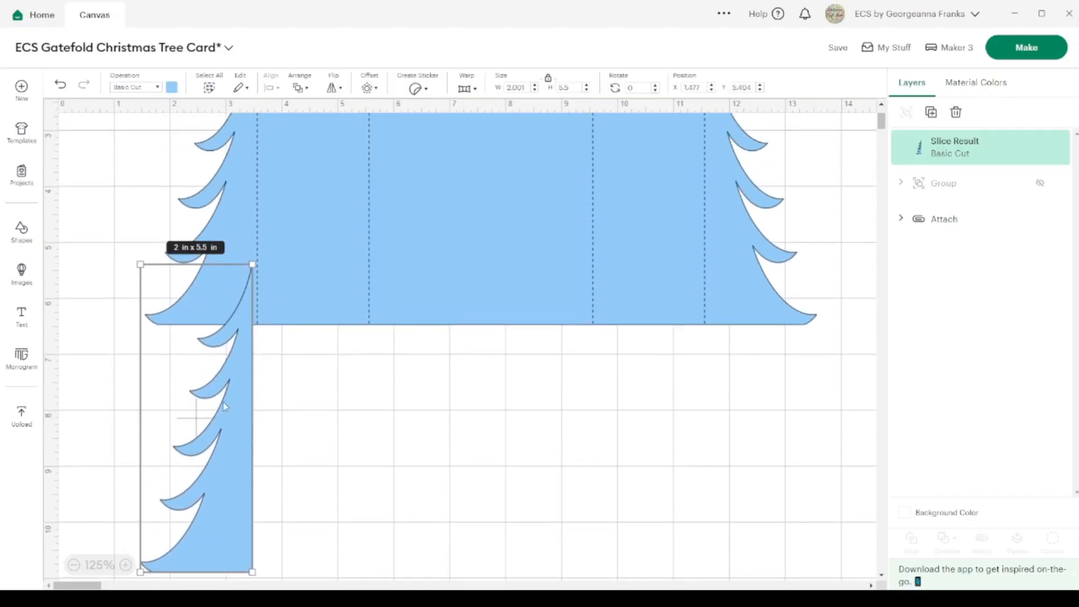
pyautogui.moveTo(240, 436); pyautogui.dragTo(166, 512)
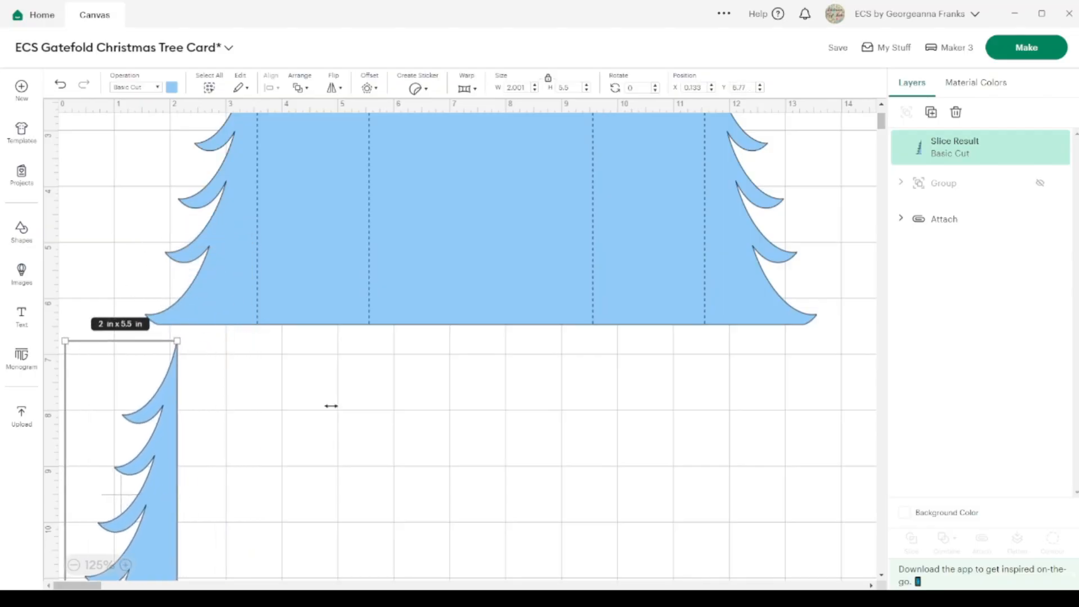
pyautogui.click(931, 112)
pyautogui.moveTo(201, 441); pyautogui.dragTo(302, 421)
pyautogui.click(370, 89)
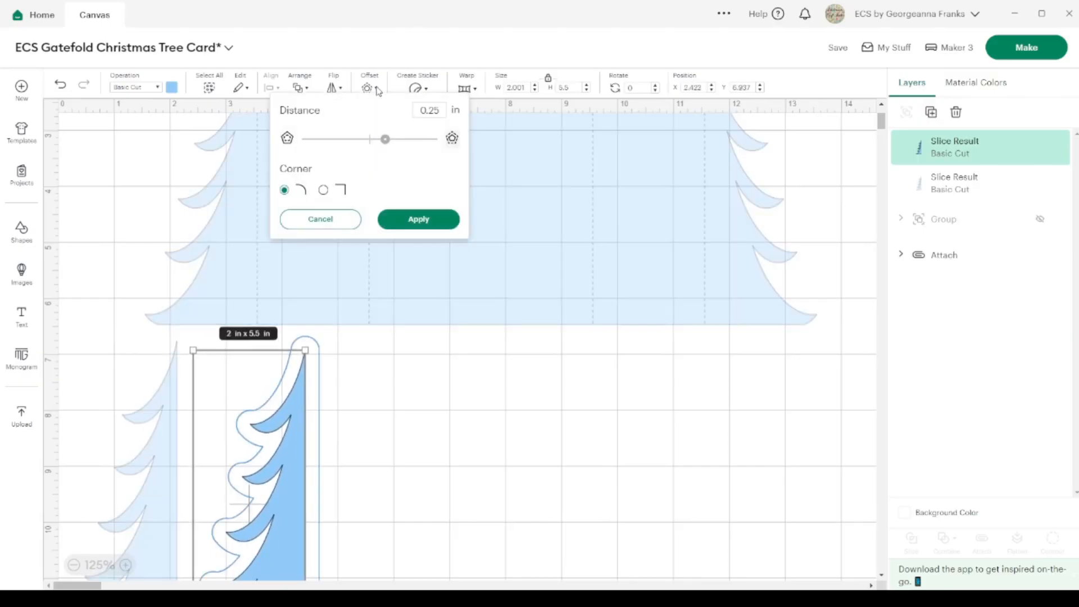
pyautogui.moveTo(386, 145); pyautogui.dragTo(368, 147)
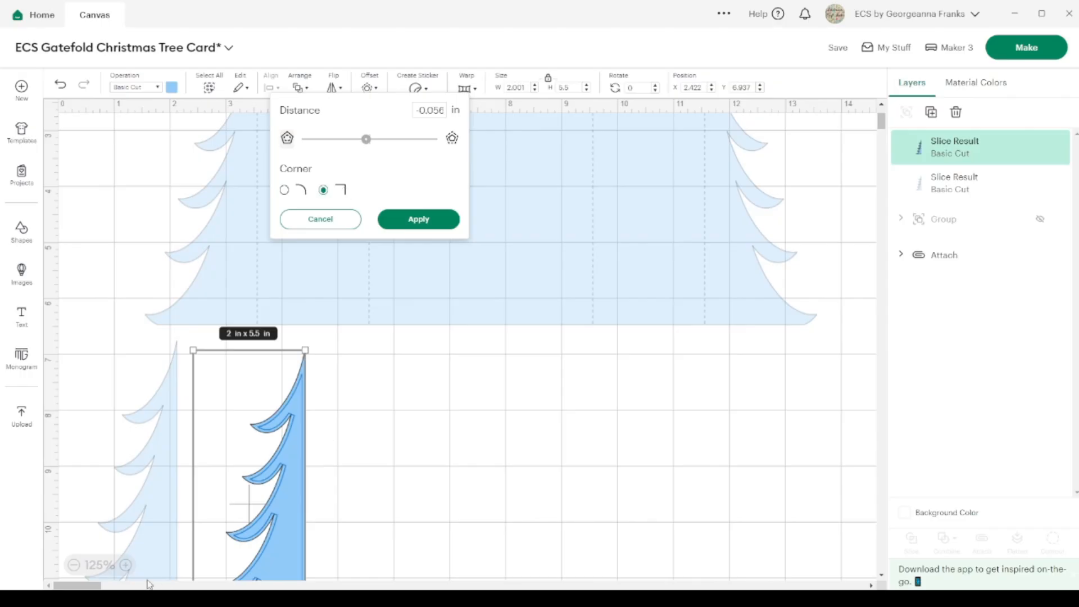
pyautogui.click(126, 566)
# Create an inward offset of -0.056 in with rounded corners from the duplicated tree half
pyautogui.click(126, 565)
pyautogui.click(125, 565)
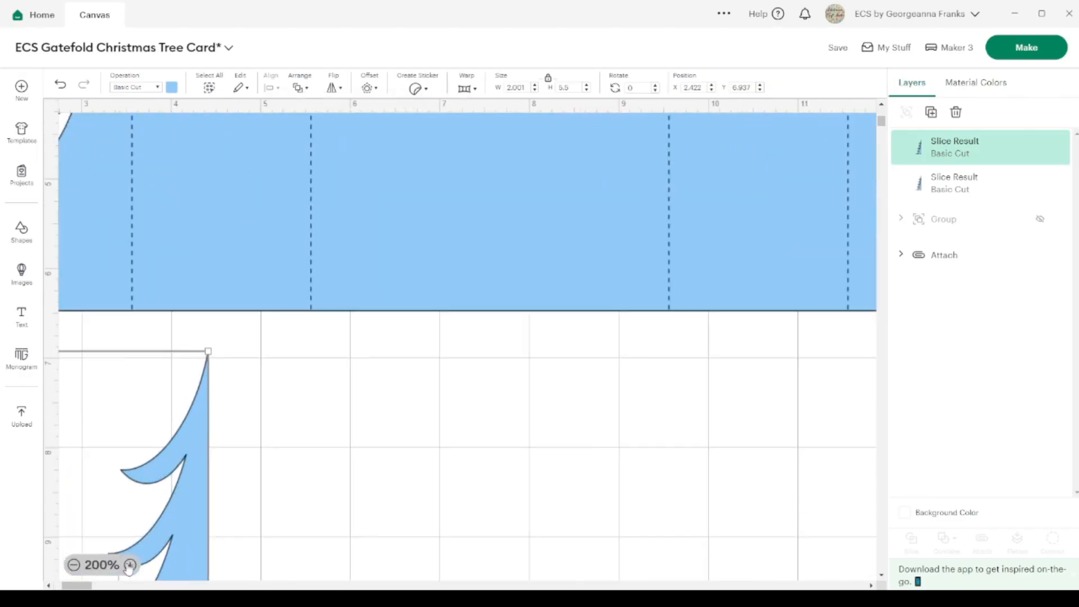
pyautogui.scroll(-5, 394, 444)
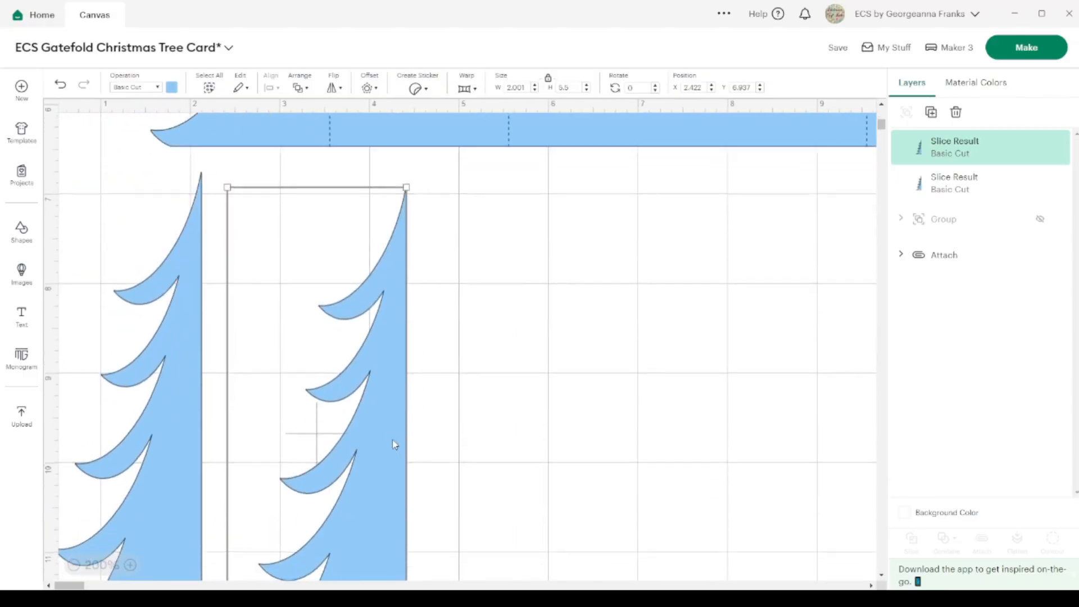
pyautogui.click(367, 88)
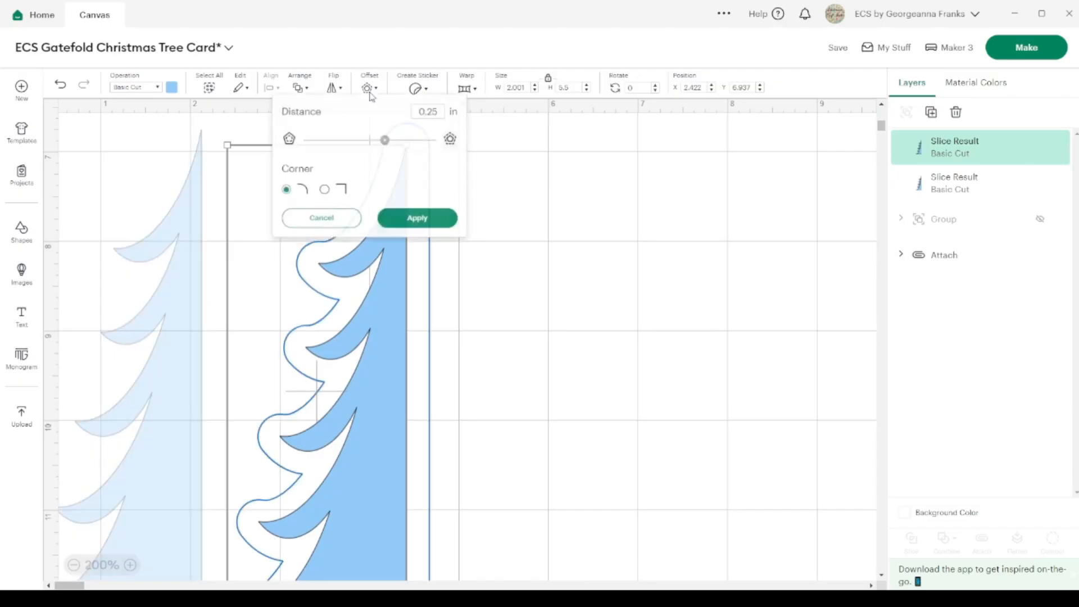
pyautogui.moveTo(385, 139); pyautogui.dragTo(366, 141)
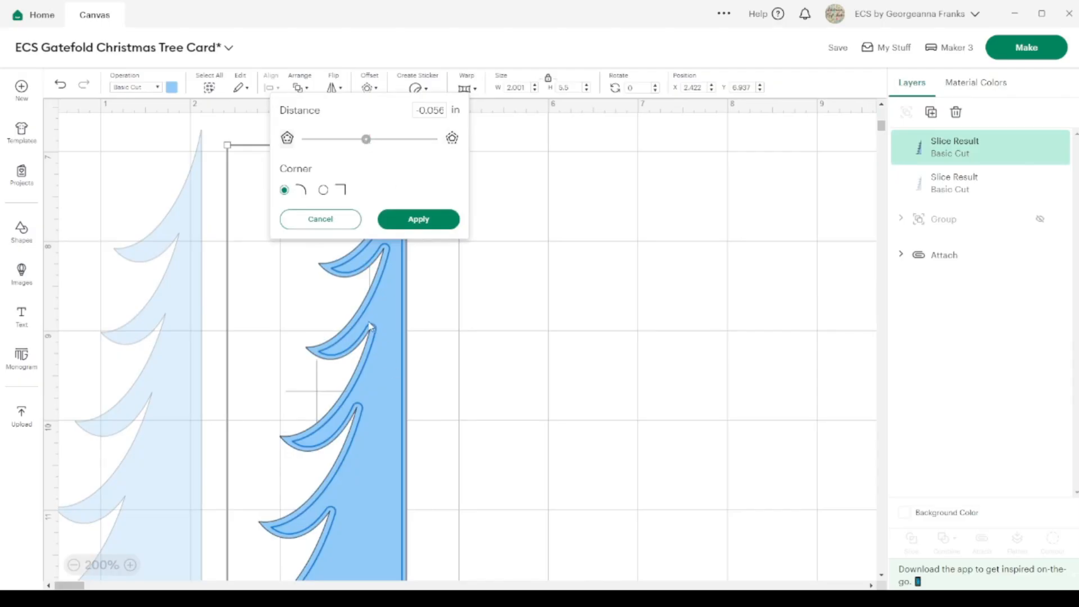
pyautogui.click(323, 191)
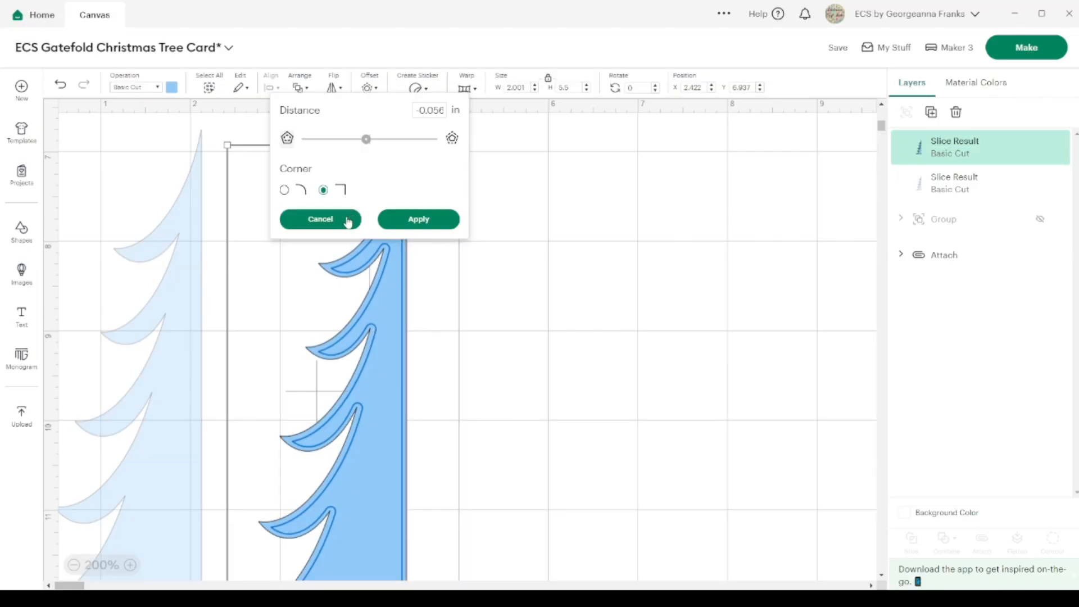
pyautogui.click(285, 190)
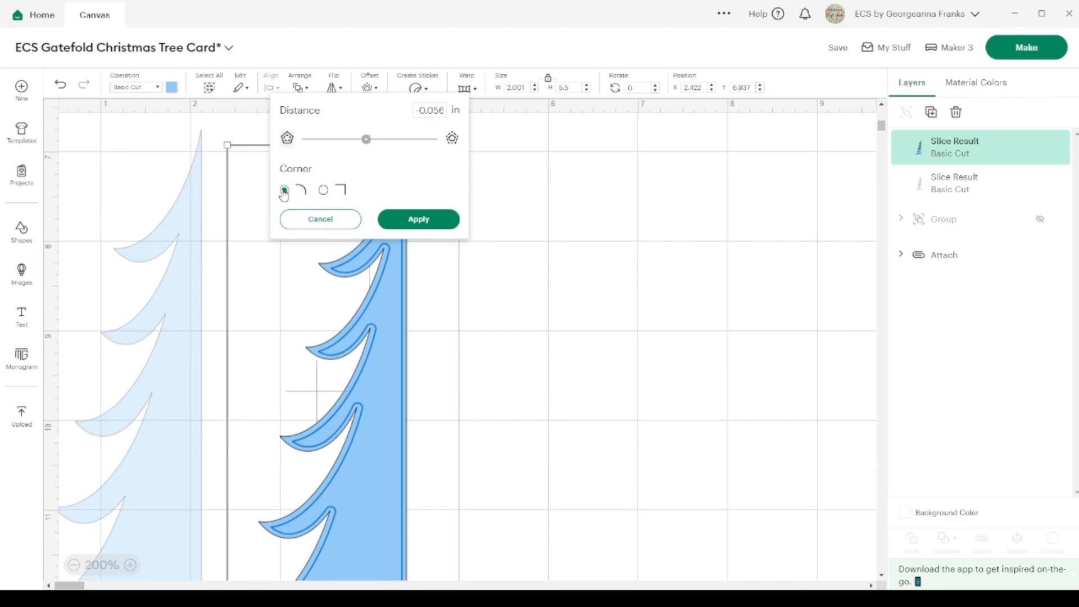
pyautogui.click(323, 190)
pyautogui.click(285, 190)
pyautogui.click(447, 224)
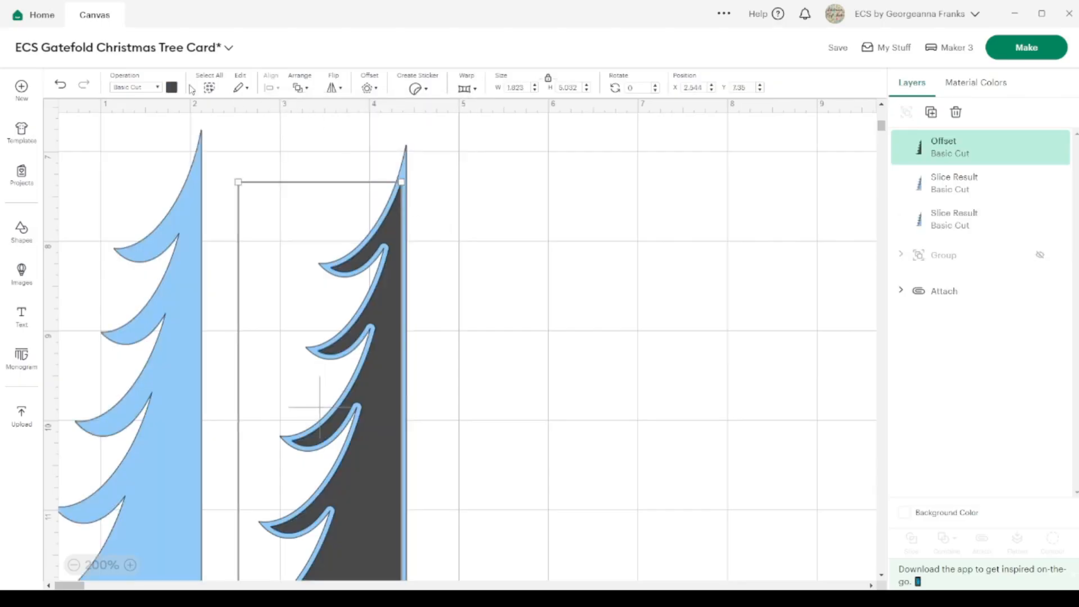
# Set the material colour of the inset offset shape to dark blue
pyautogui.click(171, 87)
pyautogui.click(231, 199)
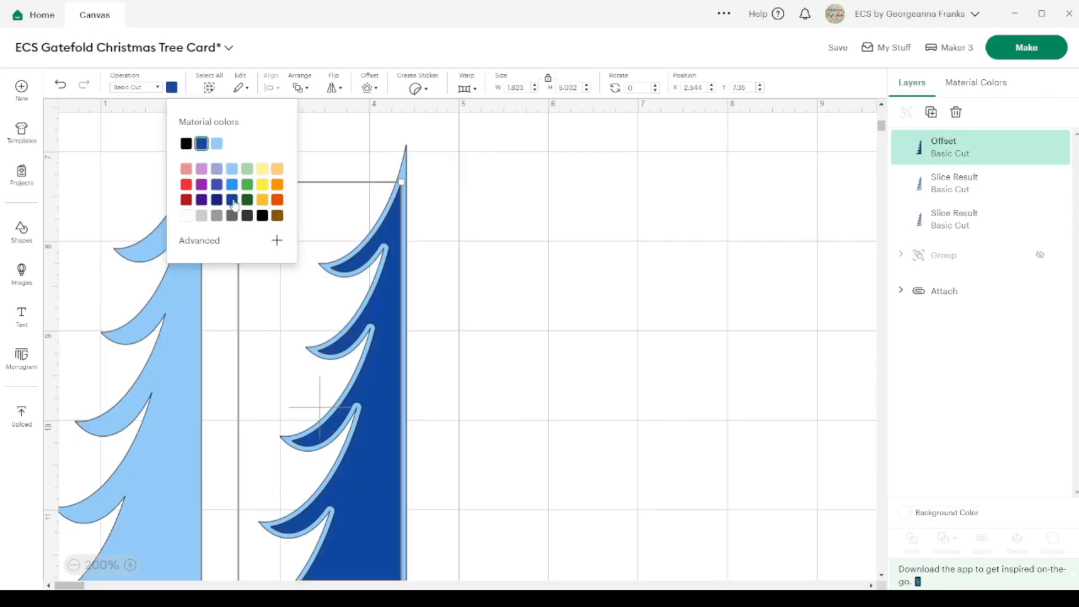
pyautogui.click(515, 357)
pyautogui.scroll(-3, 513, 414)
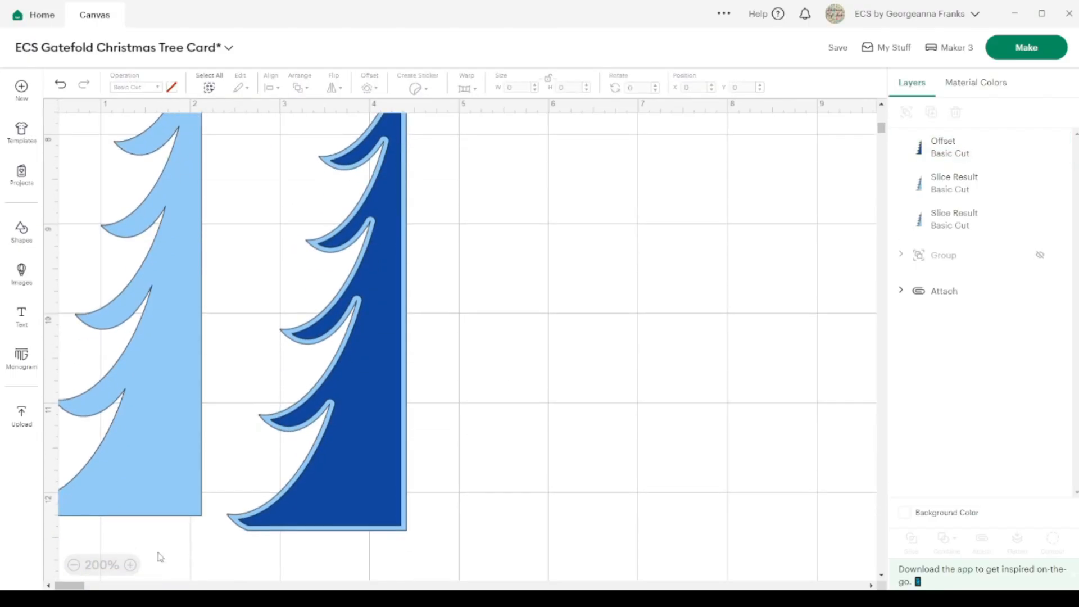
# Nudge the dark blue offset within its light blue tree half to X 2.533 in, Y 7.35 in
pyautogui.click(74, 566)
pyautogui.click(74, 565)
pyautogui.click(74, 565)
pyautogui.moveTo(272, 390)
pyautogui.mouseDown()
pyautogui.moveTo(278, 367)
pyautogui.moveTo(271, 407)
pyautogui.moveTo(271, 390)
pyautogui.mouseUp()
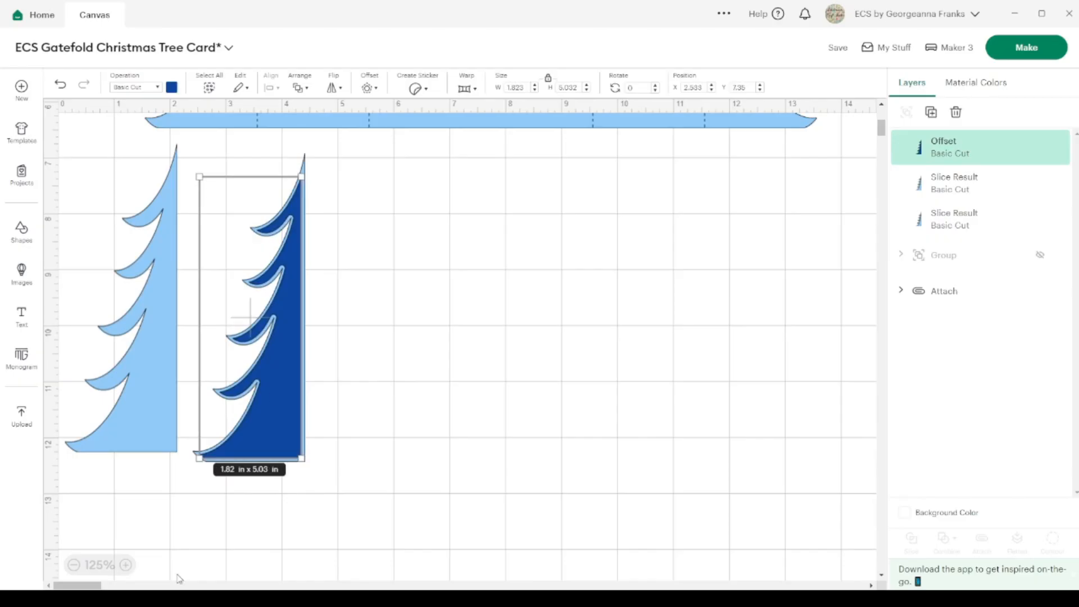
# Delete the plain light blue tree half that has no offset layer
pyautogui.click(74, 565)
pyautogui.click(74, 565)
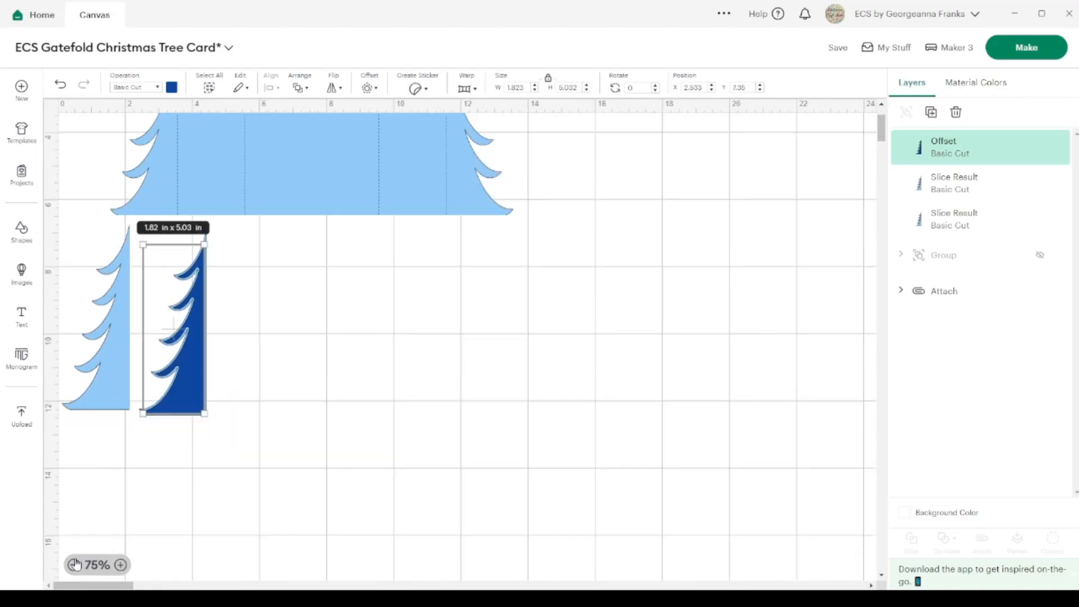
pyautogui.click(74, 565)
pyautogui.moveTo(191, 420); pyautogui.dragTo(69, 349)
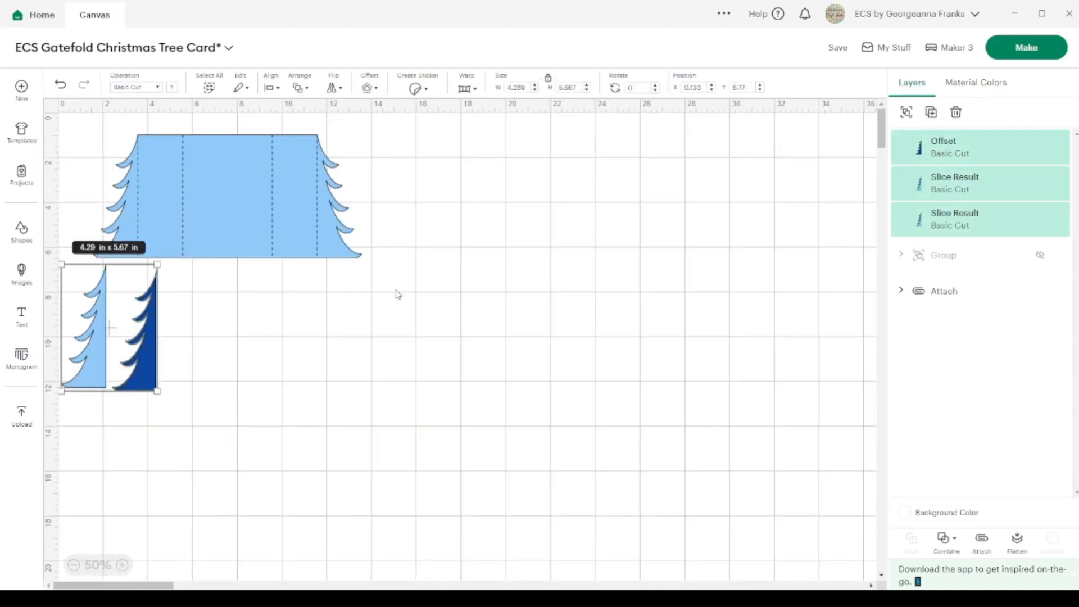
pyautogui.click(227, 422)
pyautogui.click(102, 362)
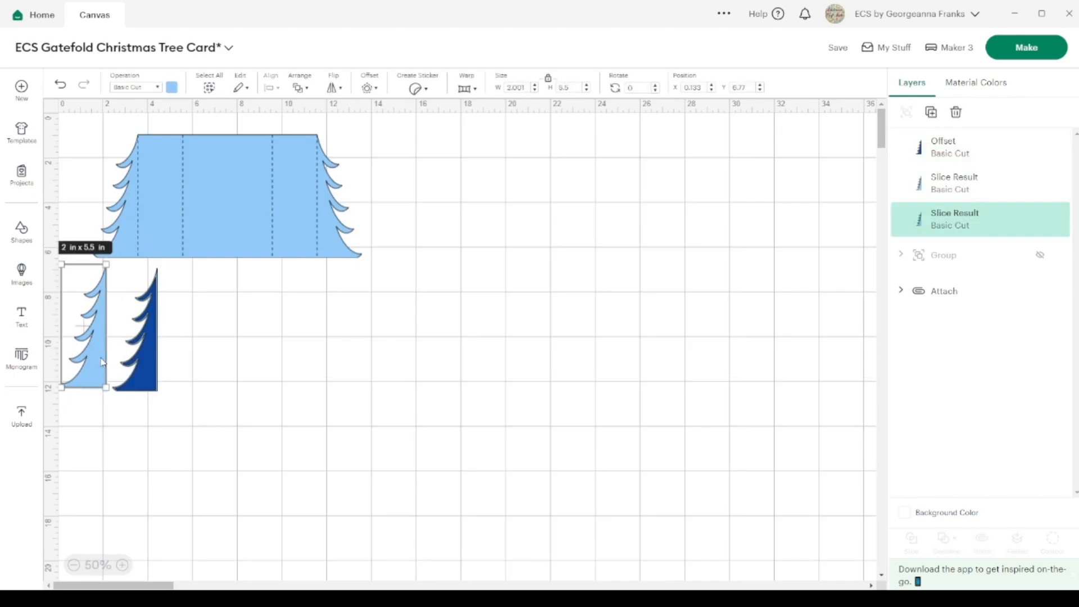
pyautogui.press('Delete')
# Group the remaining tree half with its dark blue offset and hide the group
pyautogui.moveTo(187, 418); pyautogui.dragTo(110, 359)
pyautogui.click(906, 112)
pyautogui.click(1040, 146)
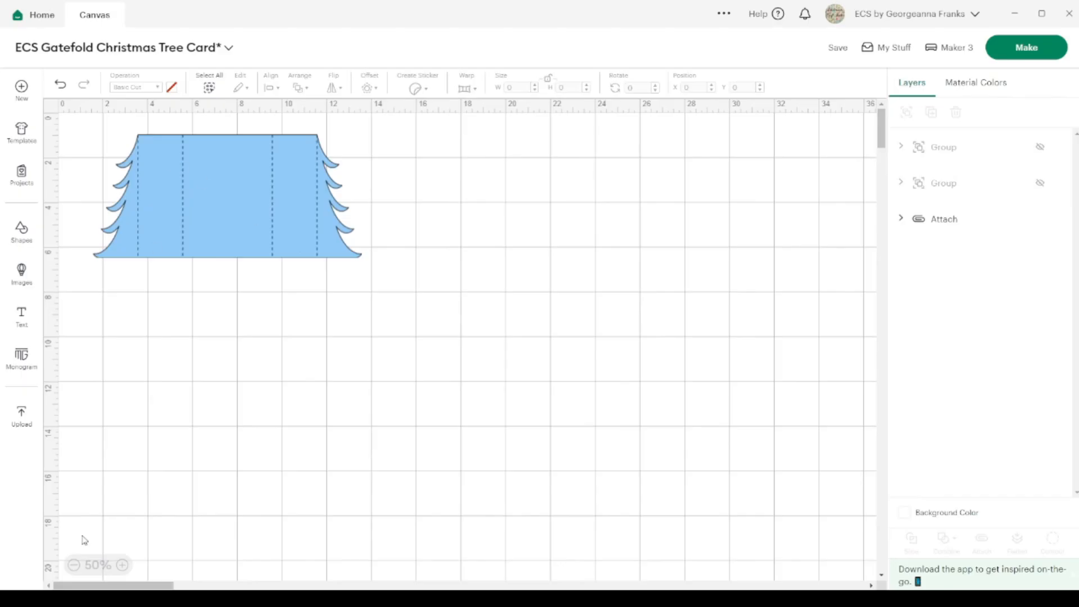
# Examine the whole scored card base with its tree-shaped side edges up close
pyautogui.click(74, 565)
pyautogui.click(73, 564)
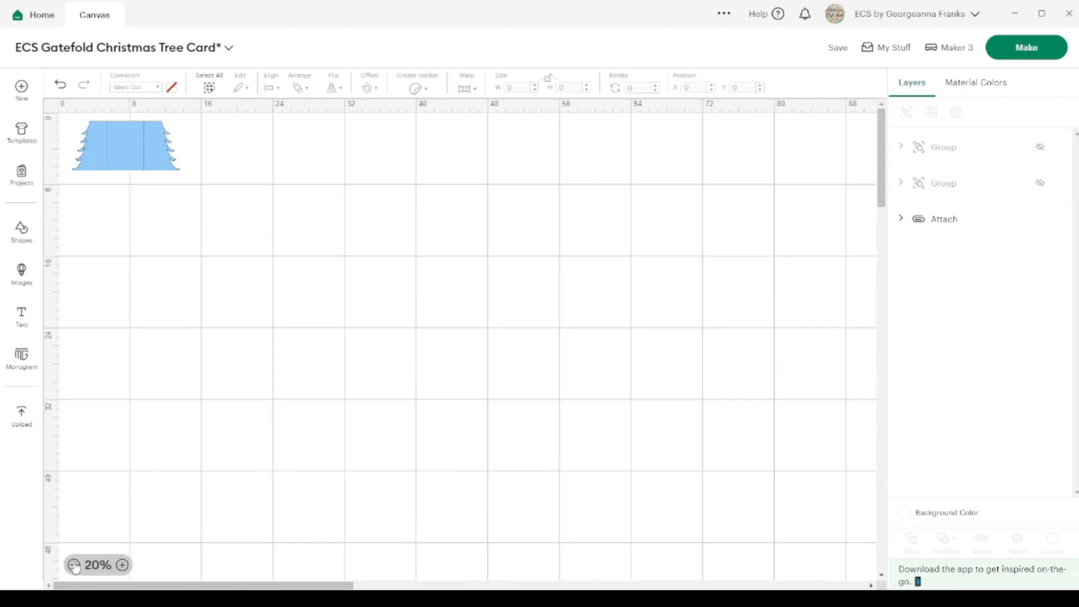
pyautogui.click(122, 564)
pyautogui.click(122, 565)
pyautogui.click(122, 565)
pyautogui.click(122, 565)
pyautogui.click(122, 564)
pyautogui.hscroll(-15, 188, 365)
pyautogui.scroll(5, 190, 366)
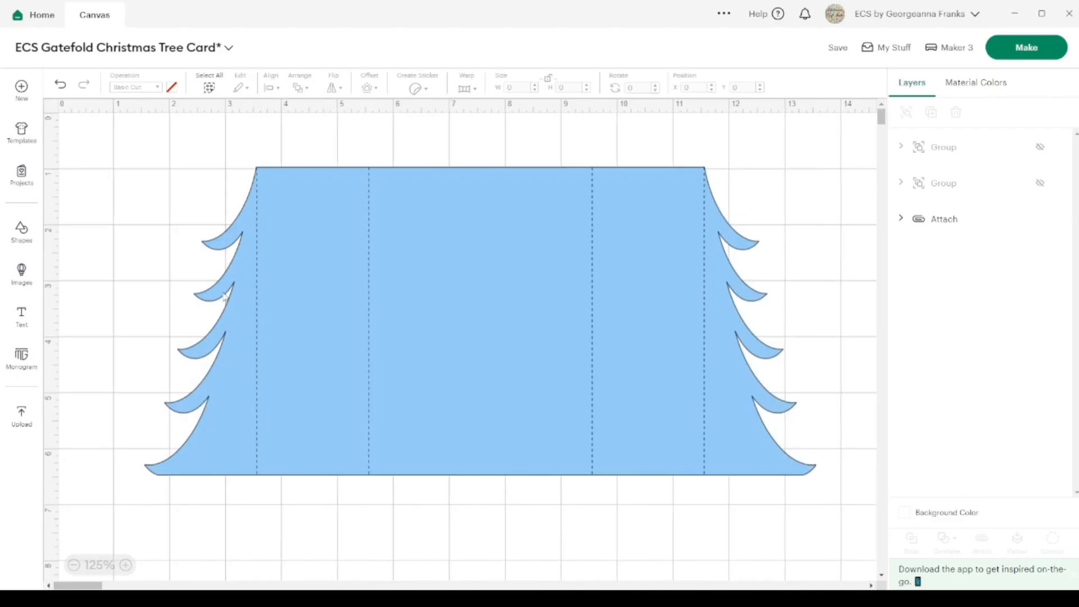